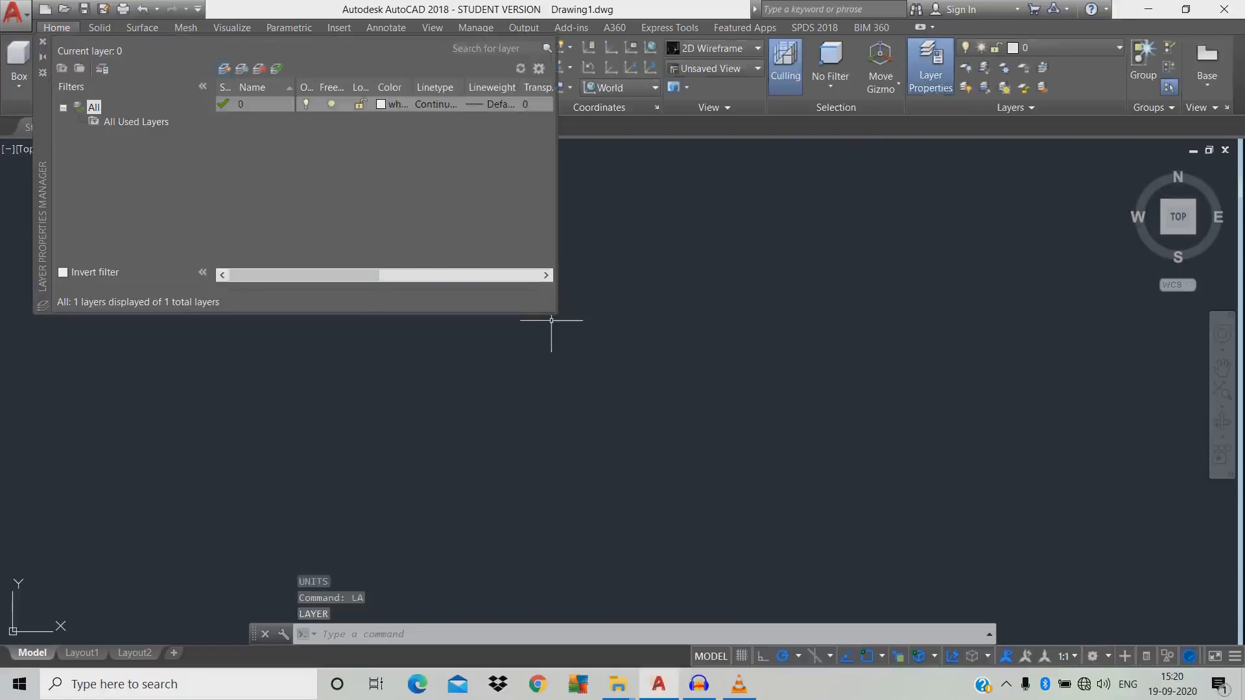
# Create a new layer named table, make it the current layer, and close the layer manager
pyautogui.hotkey('alt', 'n')
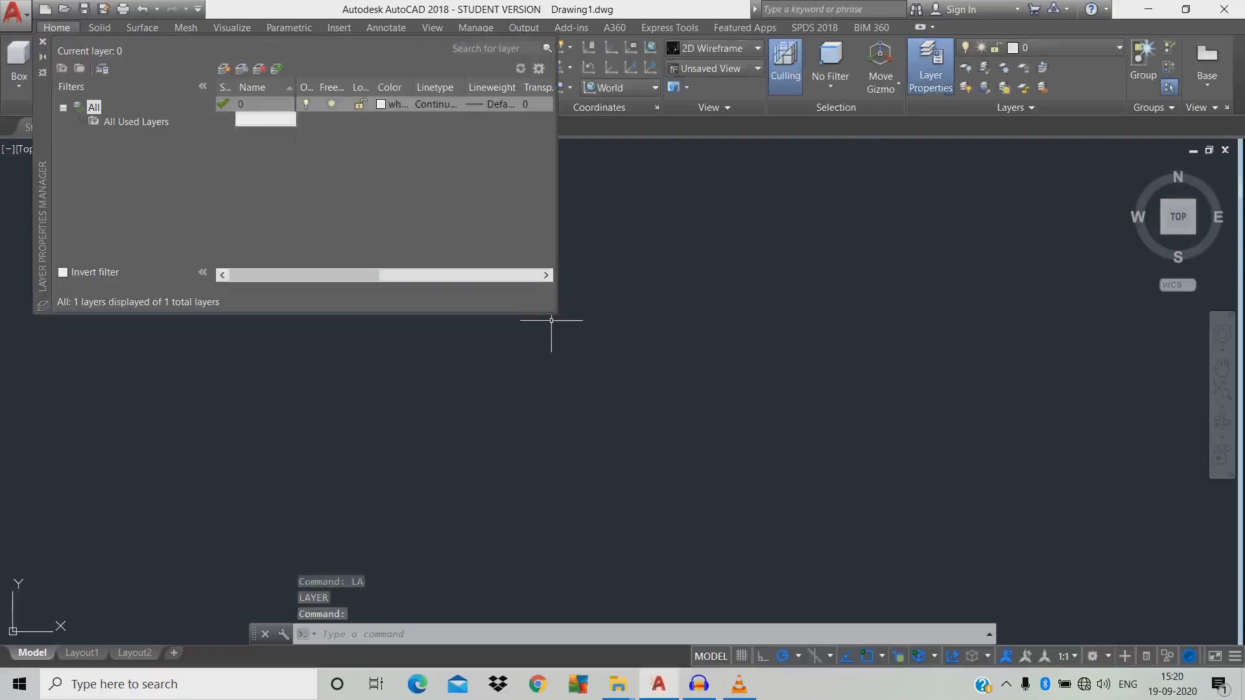
pyautogui.write('GTabl')
pyautogui.press('BackSpace')
pyautogui.press('BackSpace')
pyautogui.press('BackSpace')
pyautogui.press('BackSpace')
pyautogui.write('table')
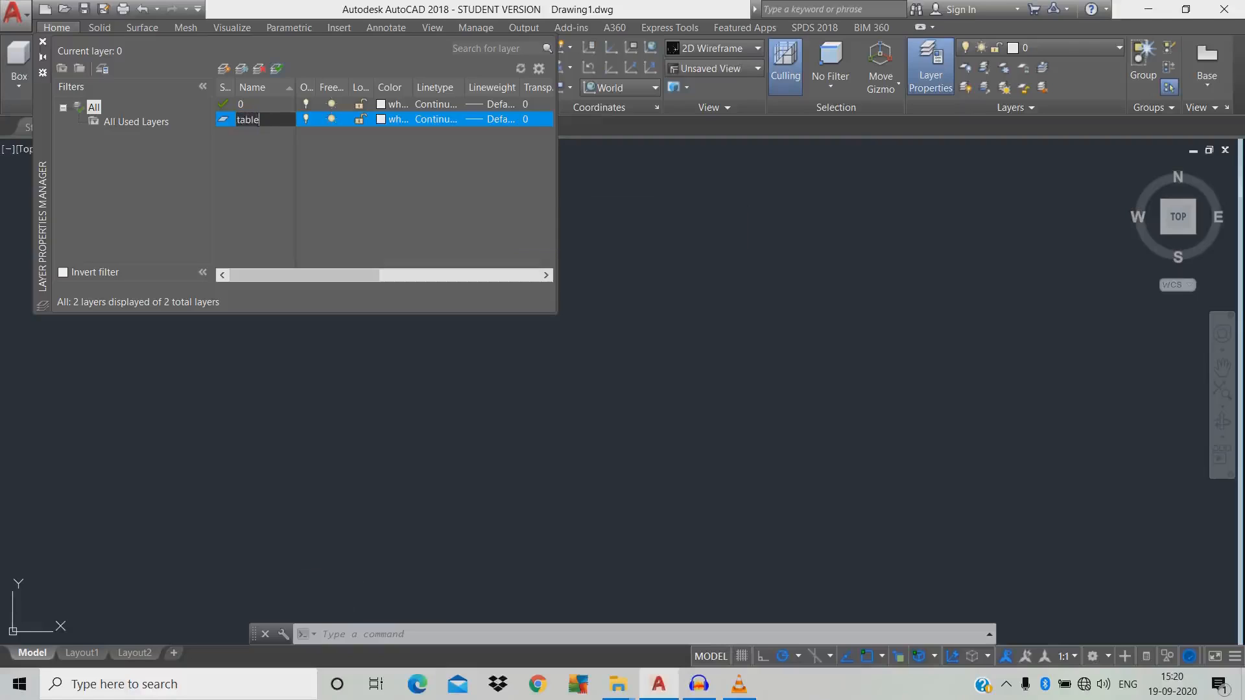
pyautogui.click(277, 69)
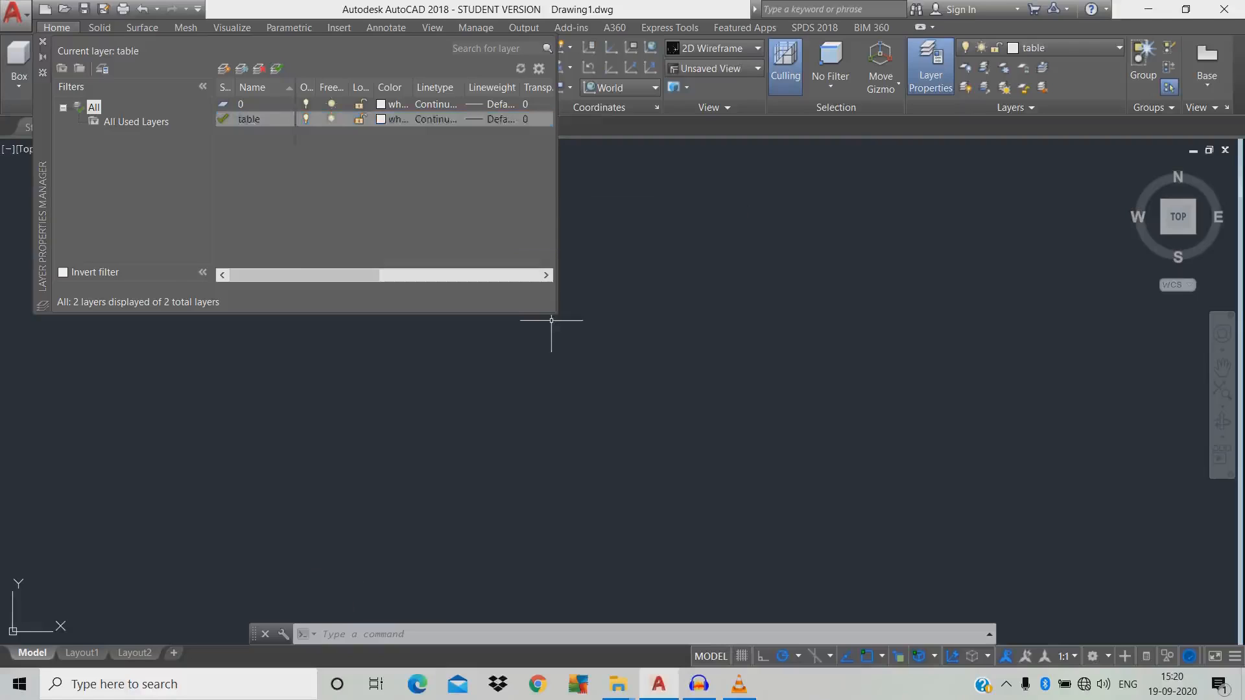
pyautogui.click(43, 41)
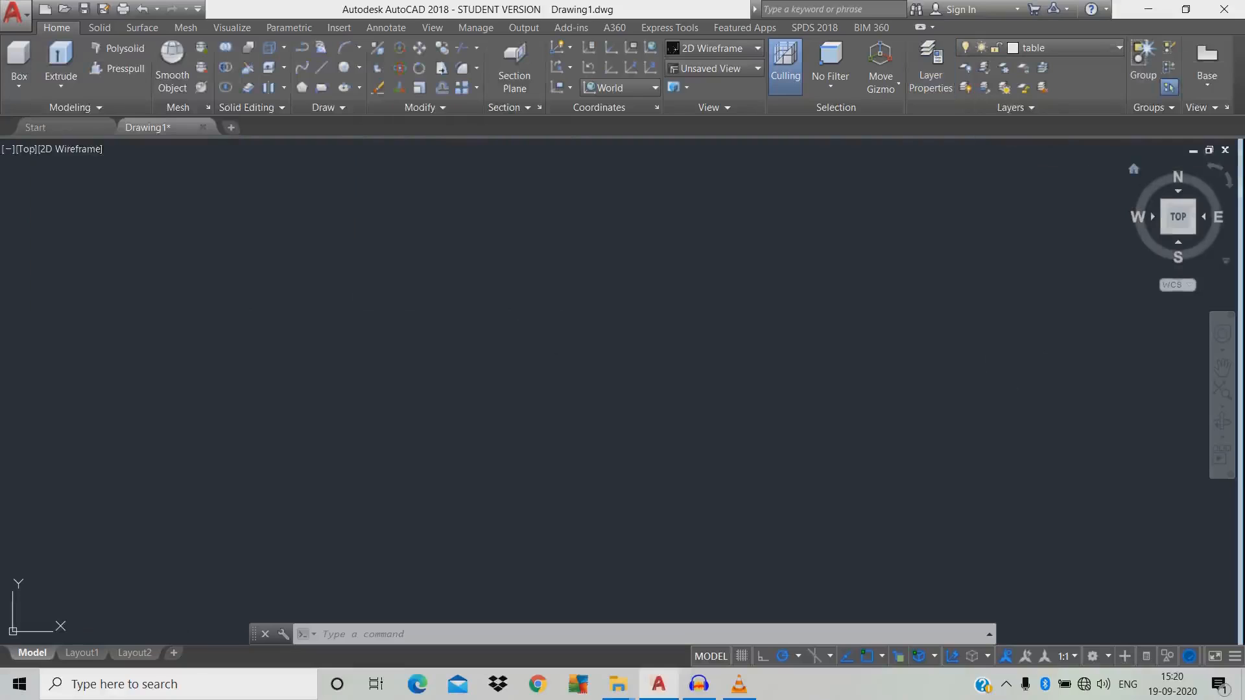
# In the SW Isometric view, draw a rectangle from first corner -400,-225 with length 800 and width 450
pyautogui.click(1161, 233)
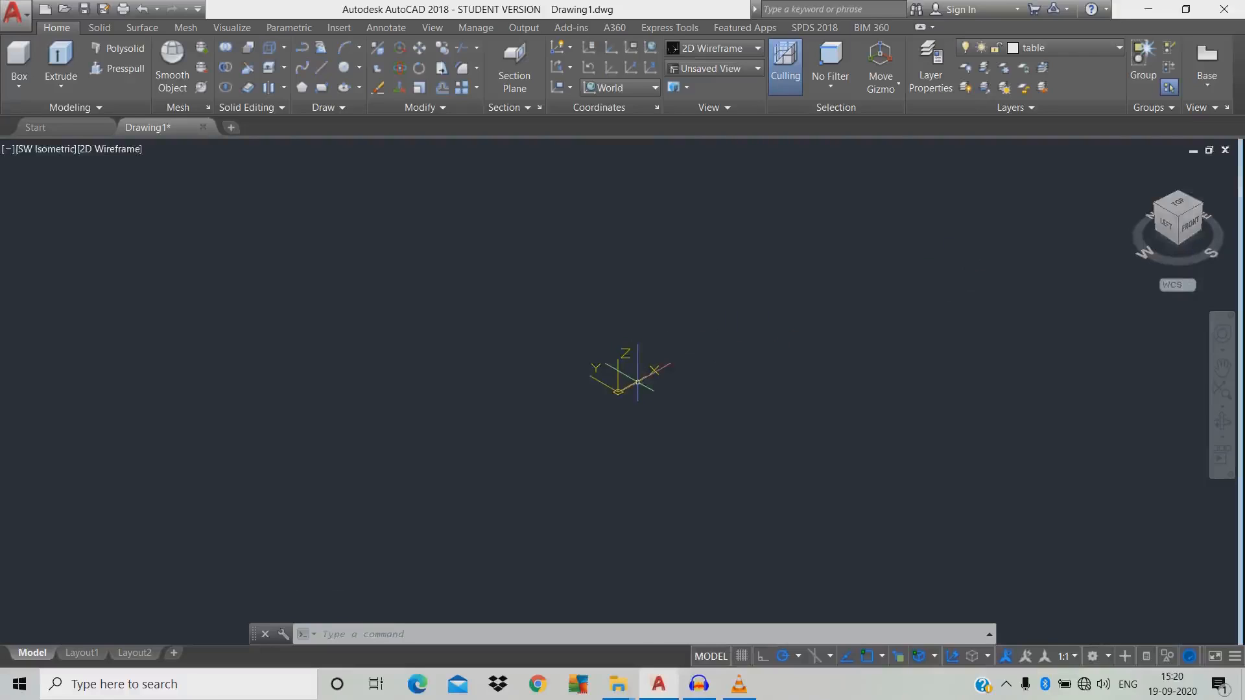
pyautogui.write('rec')
pyautogui.press('Return')
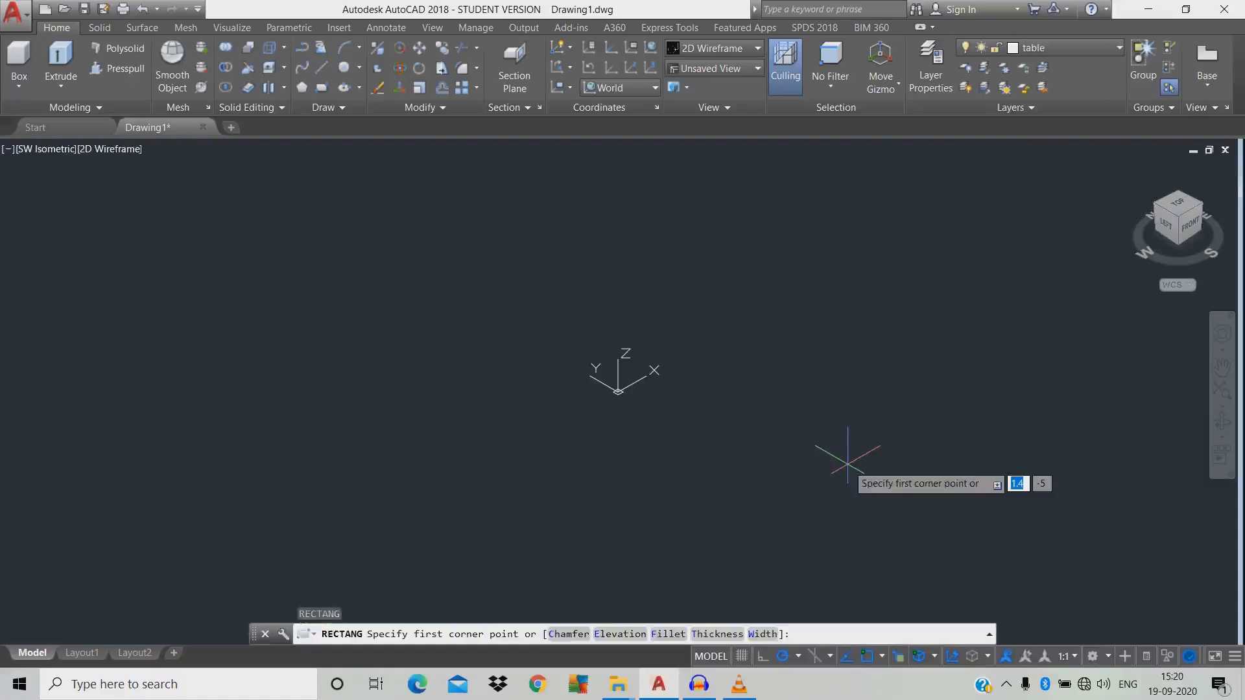
pyautogui.write('-400')
pyautogui.press('Tab')
pyautogui.press('Return')
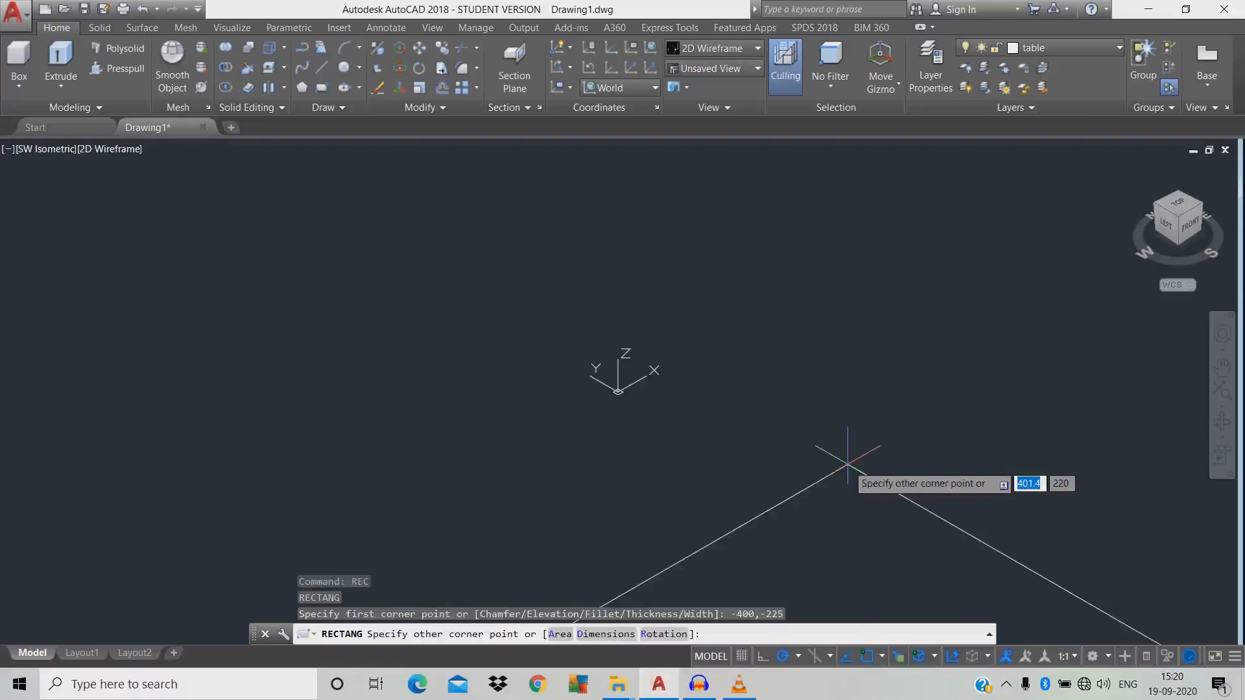
pyautogui.write('d')
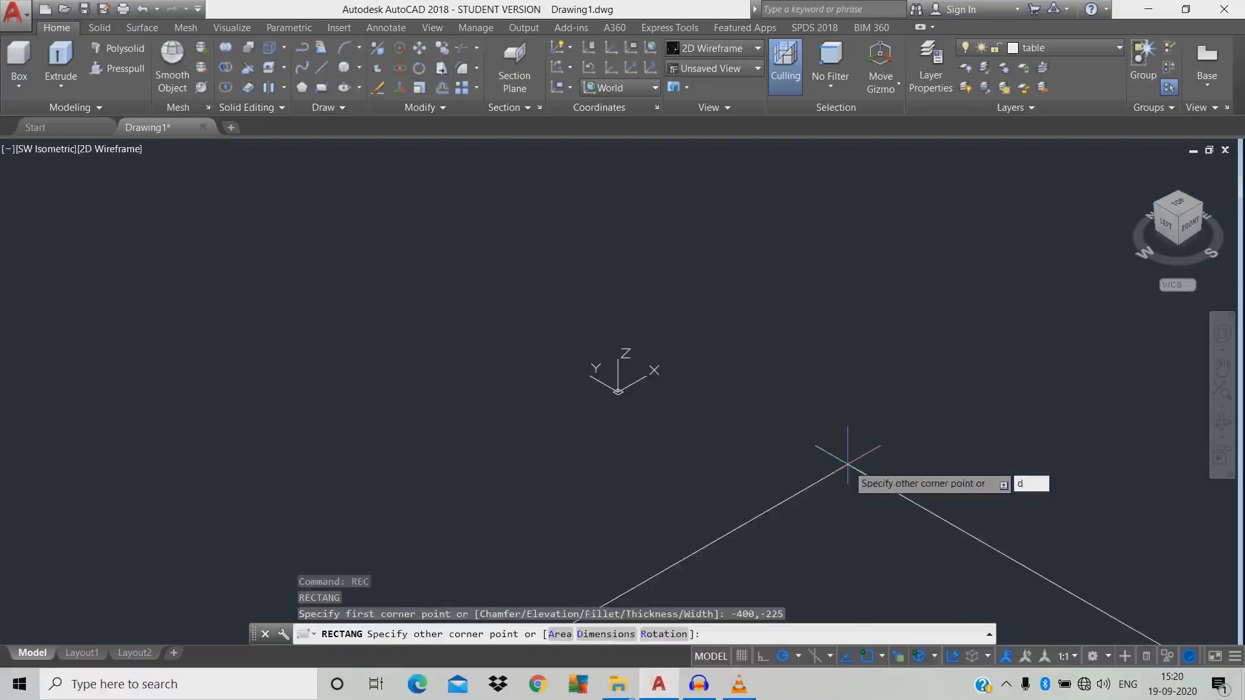
pyautogui.press('Return')
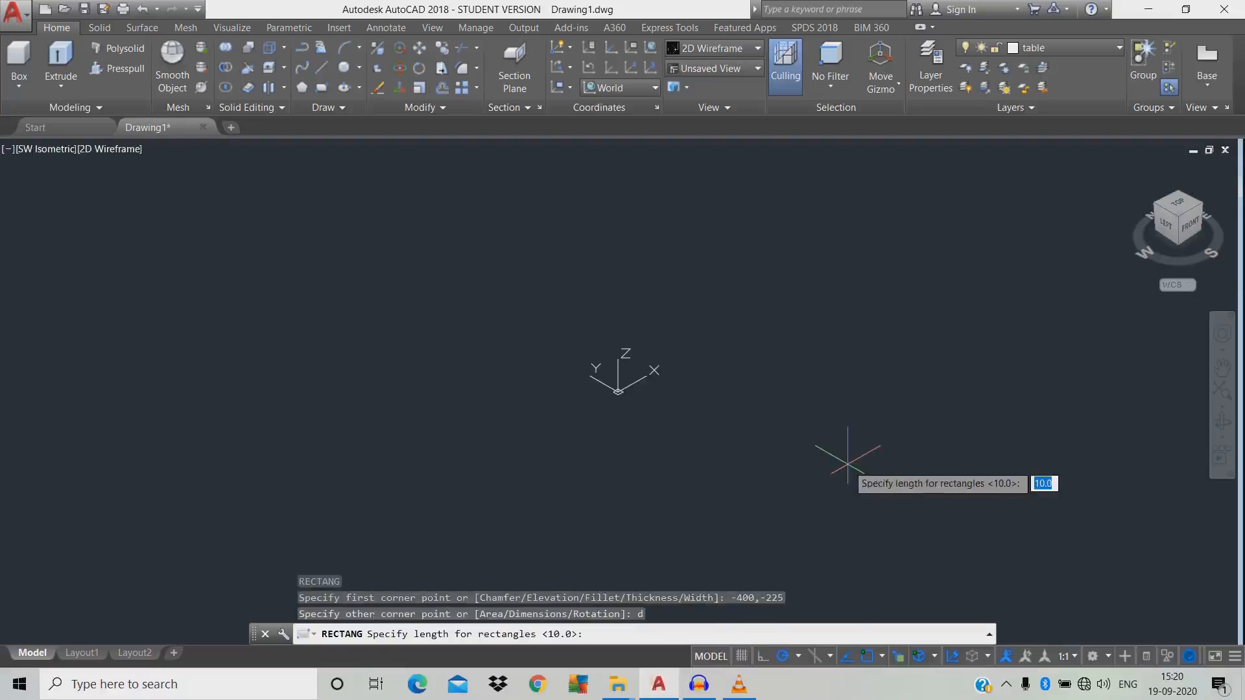
pyautogui.write('80')
pyautogui.press('Return')
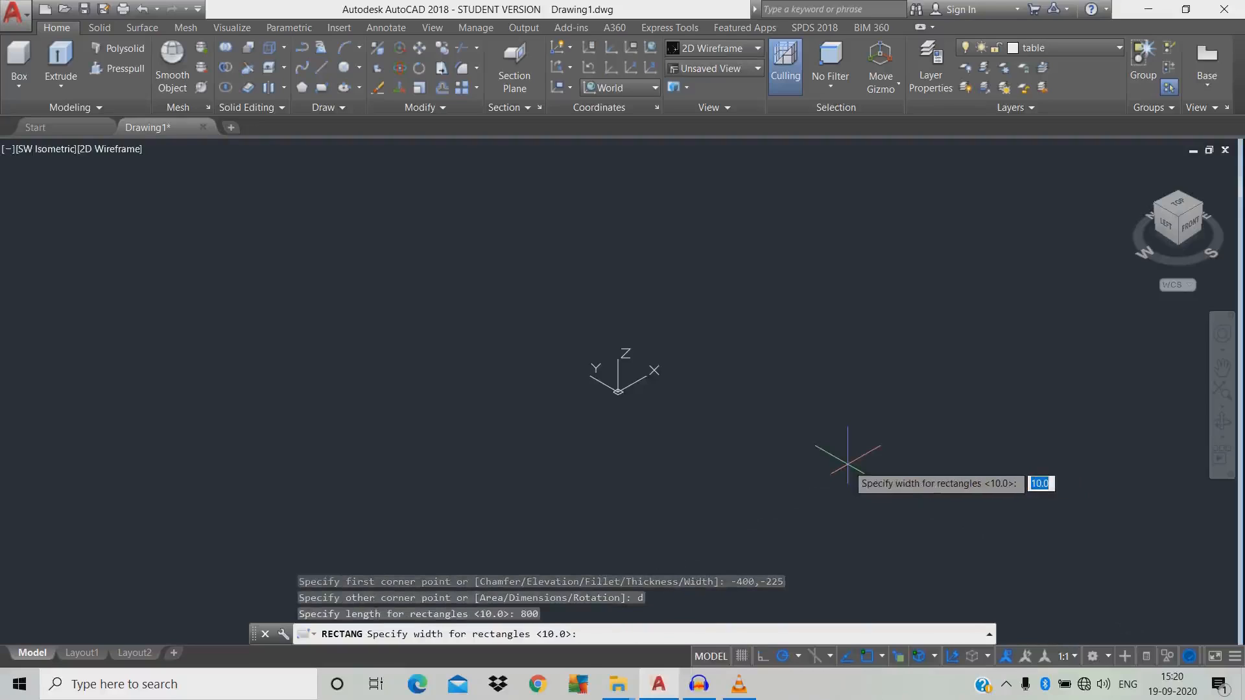
pyautogui.write('450')
pyautogui.press('Return')
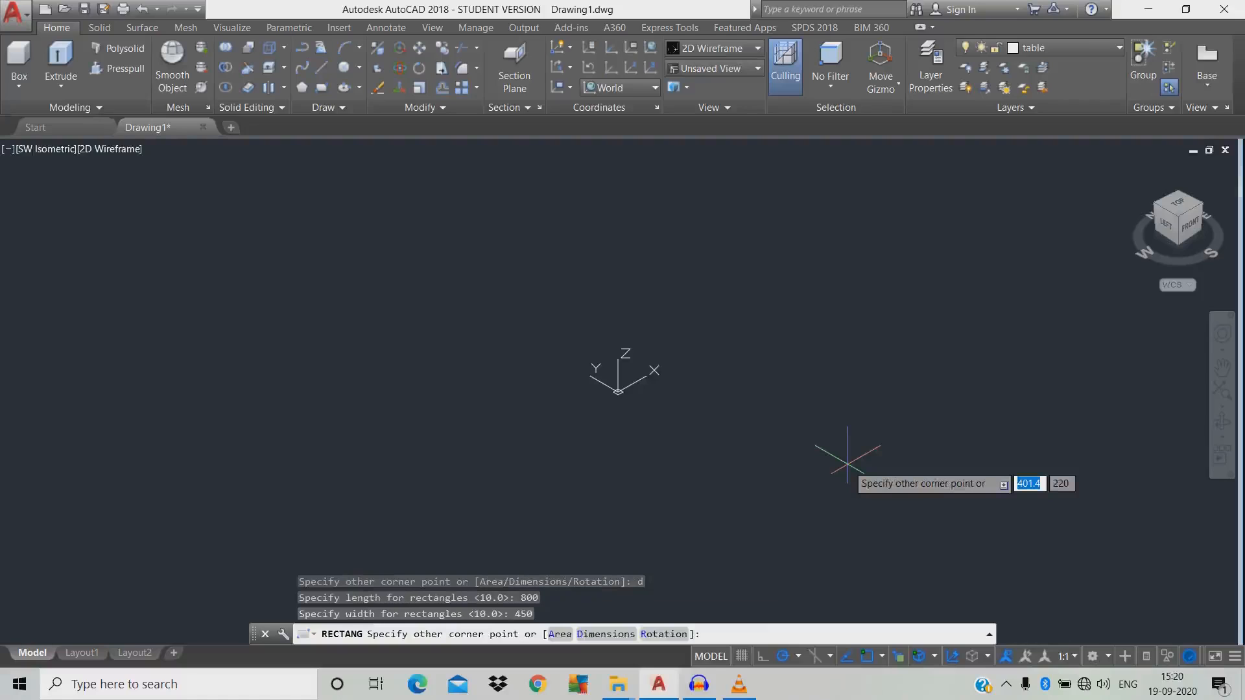
pyautogui.click(848, 464)
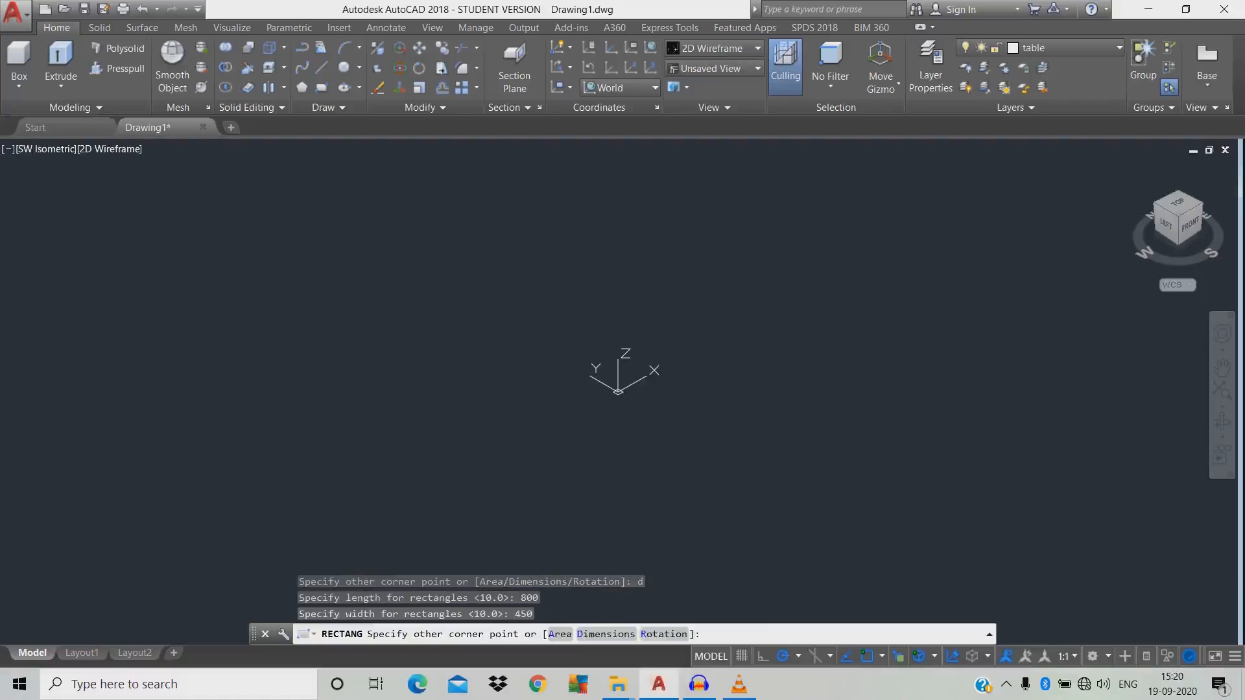
pyautogui.middleClick(848, 464)
pyautogui.middleClick(847, 464)
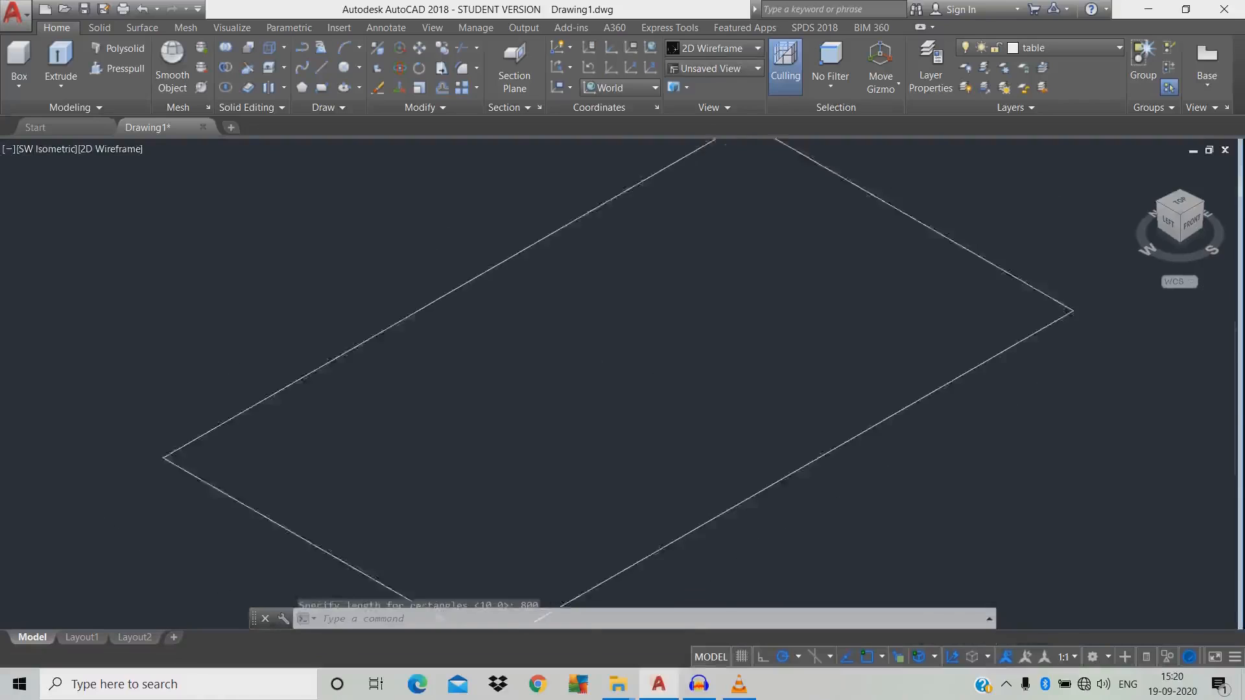
pyautogui.moveTo(627, 379); pyautogui.dragTo(647, 360, button='middle')
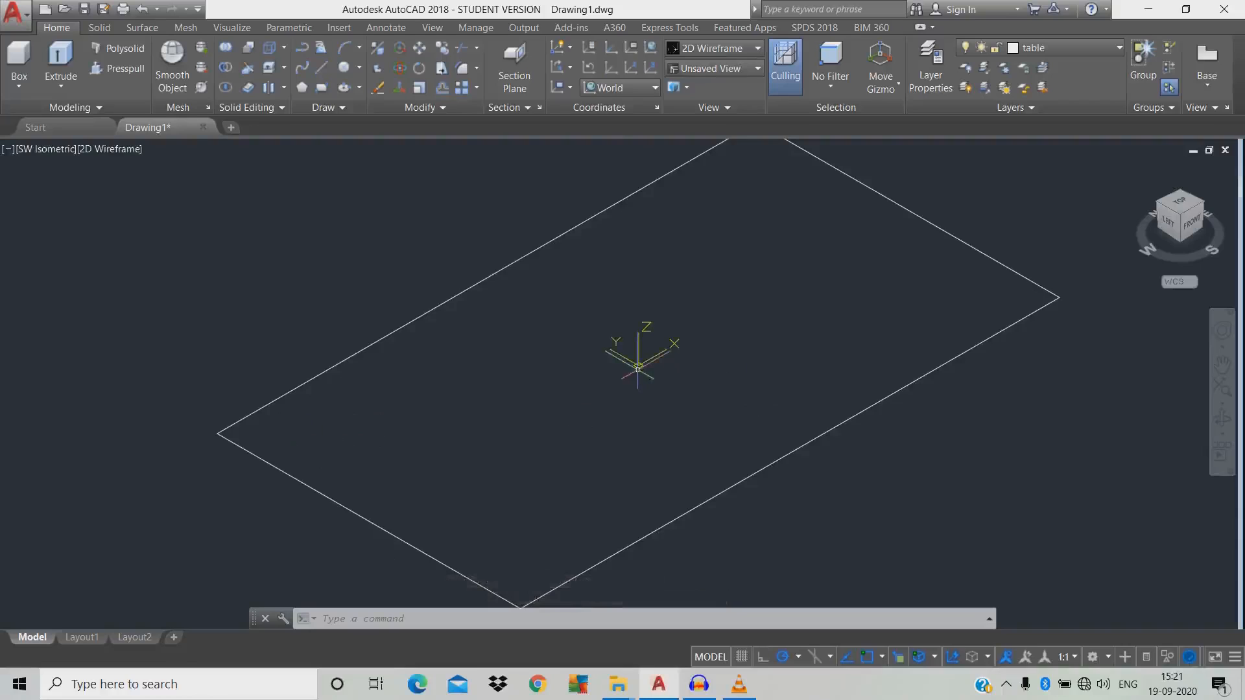
# Switch to the Front view and align the UCS with the current view
pyautogui.moveTo(642, 368); pyautogui.dragTo(657, 368, button='middle')
pyautogui.click(1191, 222)
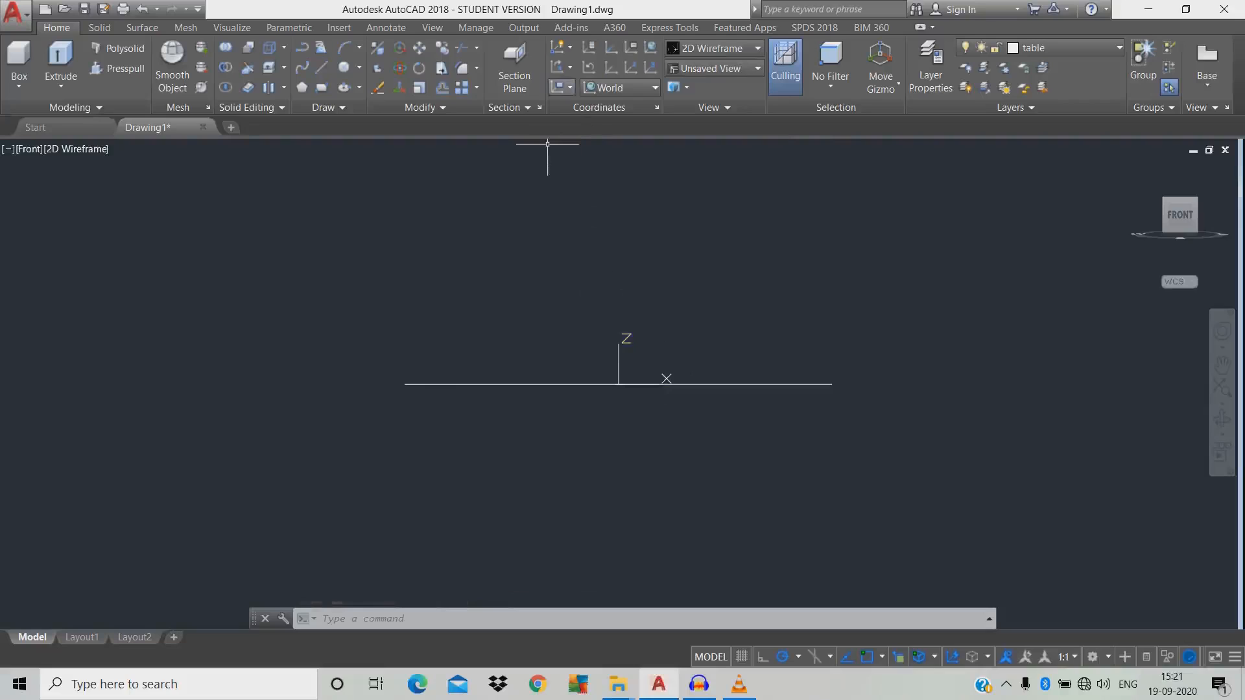
pyautogui.click(568, 87)
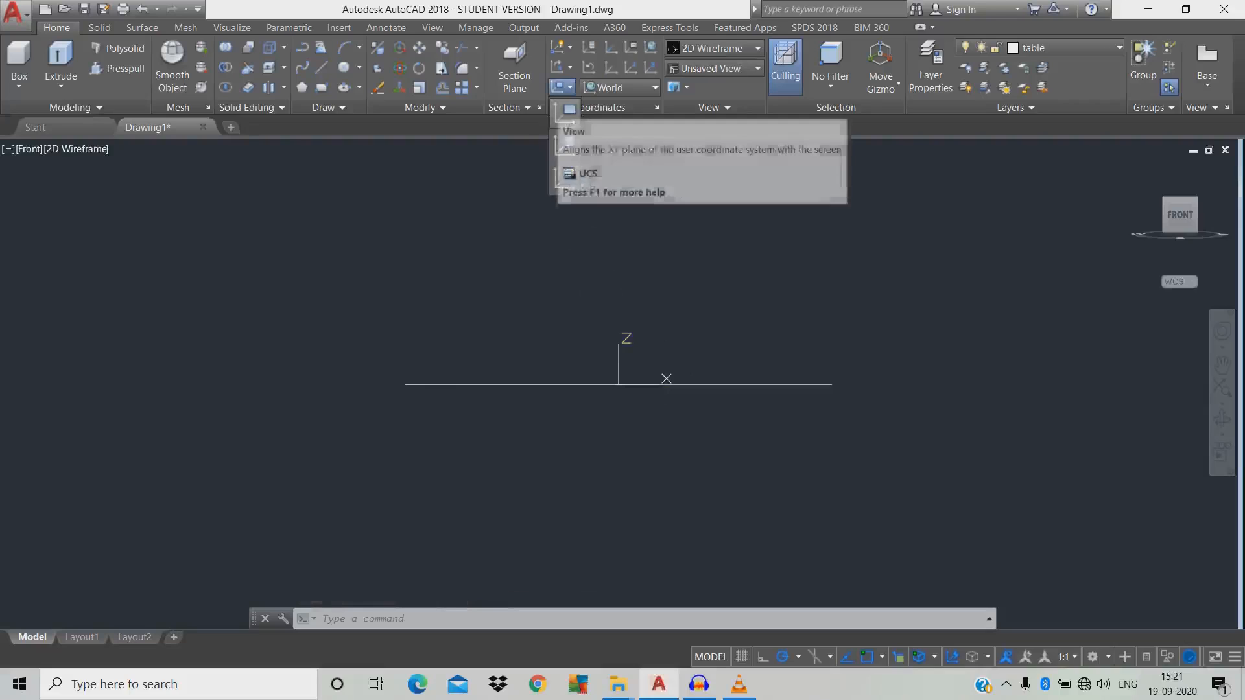
pyautogui.click(564, 112)
pyautogui.moveTo(689, 356); pyautogui.dragTo(617, 376, button='middle')
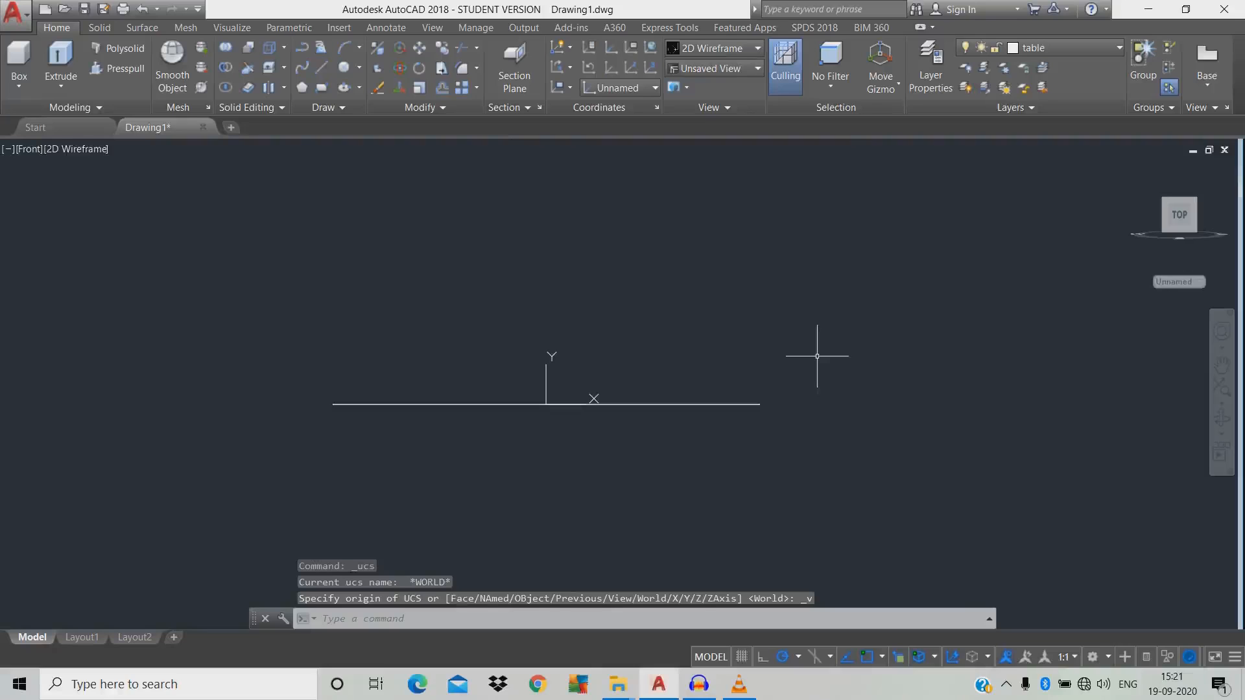
# Draw a 30 by 30 rectangle in empty space to the right of the large rectangle
pyautogui.write('rec')
pyautogui.press('Return')
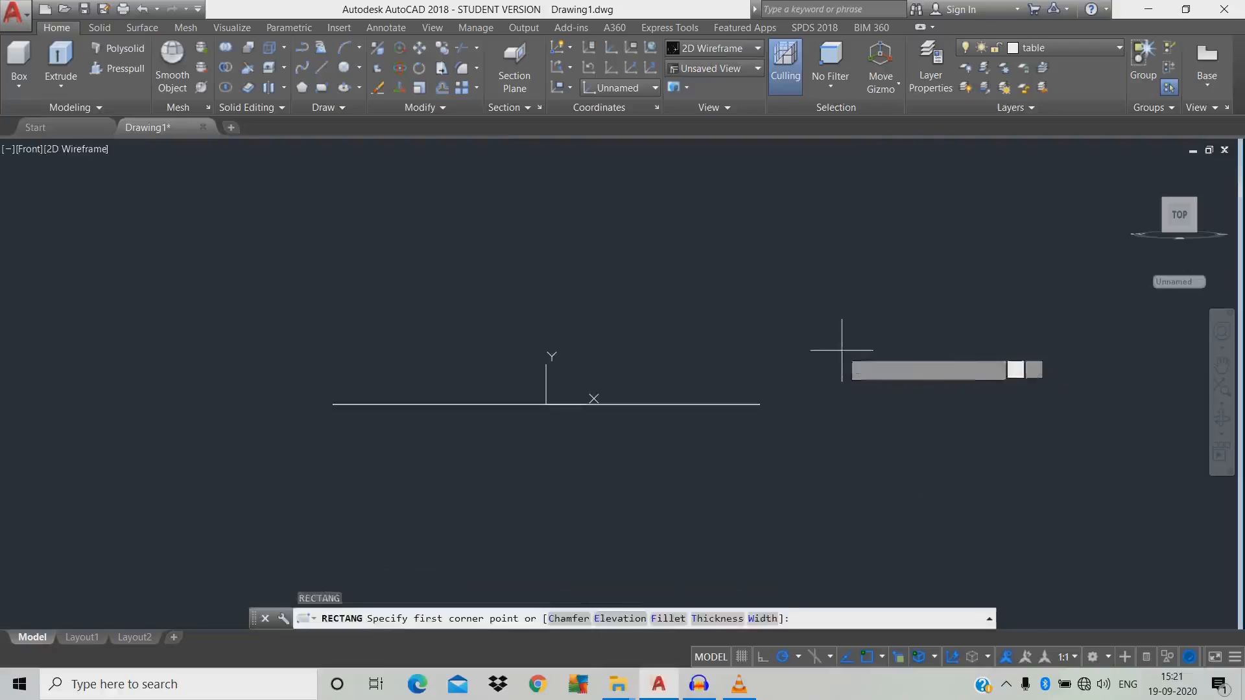
pyautogui.click(841, 351)
pyautogui.write('d')
pyautogui.press('Return')
pyautogui.write('30')
pyautogui.press('Return')
pyautogui.write('30')
pyautogui.press('Return')
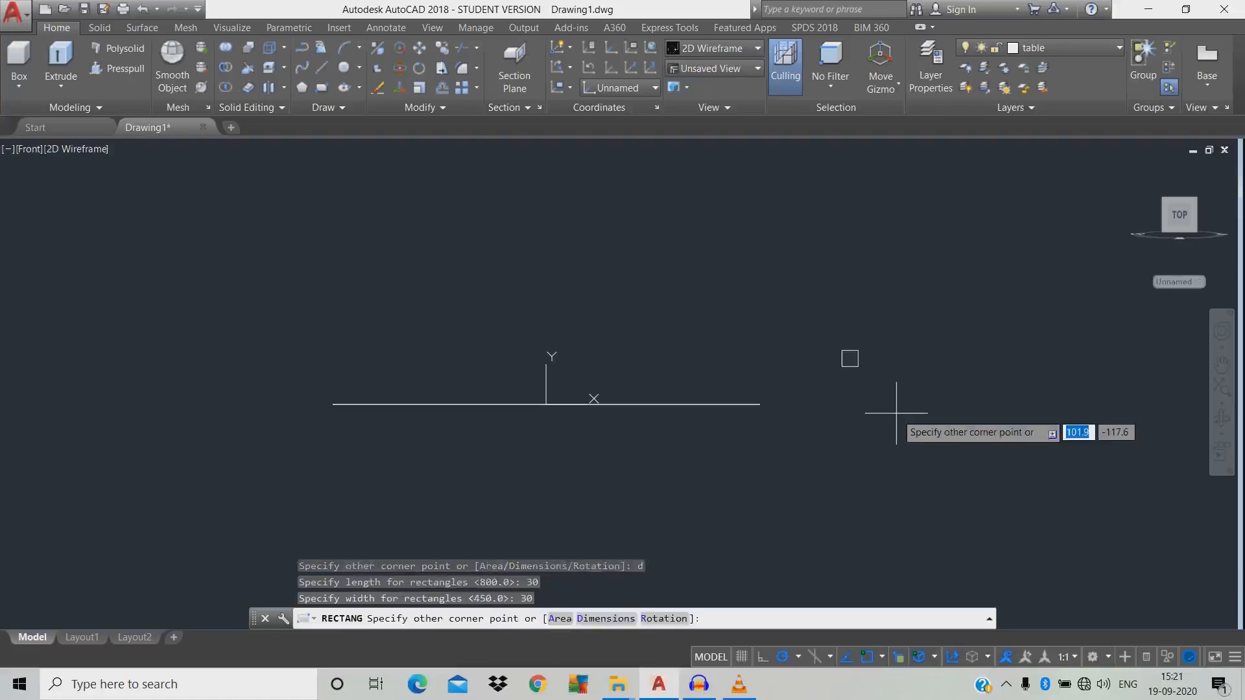
pyautogui.click(896, 412)
# Offset the small square inward by 5 and end the Offset command
pyautogui.scroll(4, 832, 364)
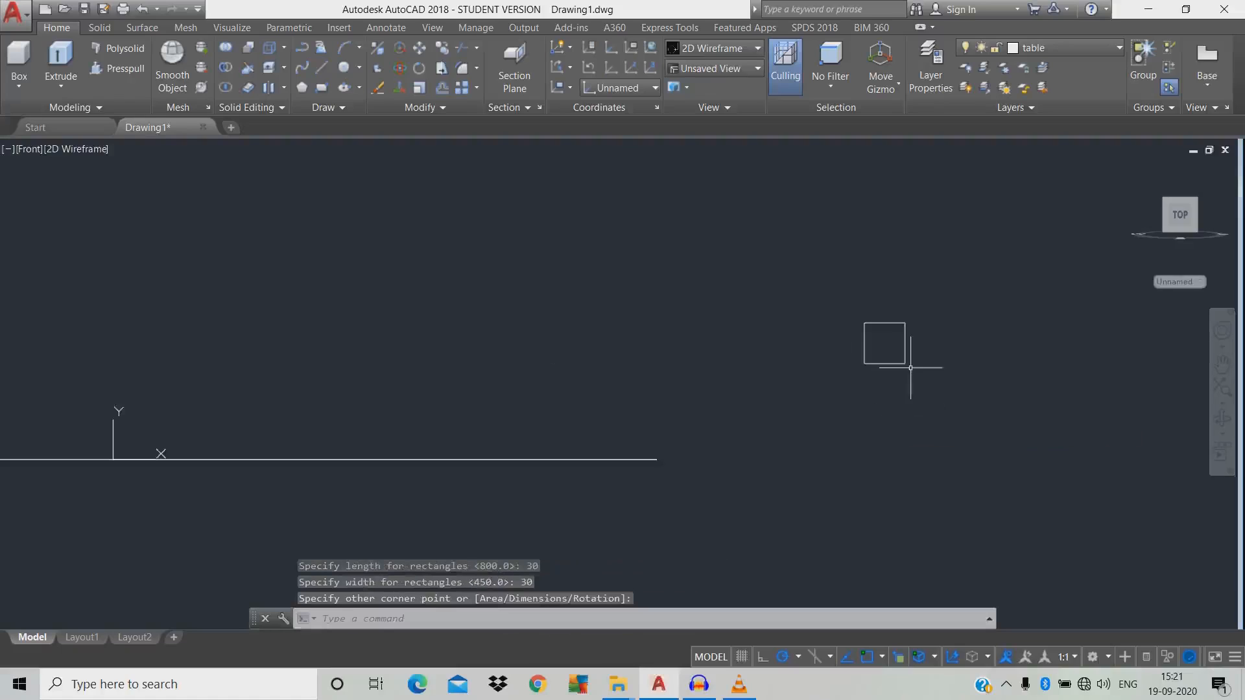
pyautogui.write('o')
pyautogui.press('Return')
pyautogui.click(1022, 424)
pyautogui.write('5')
pyautogui.press('Return')
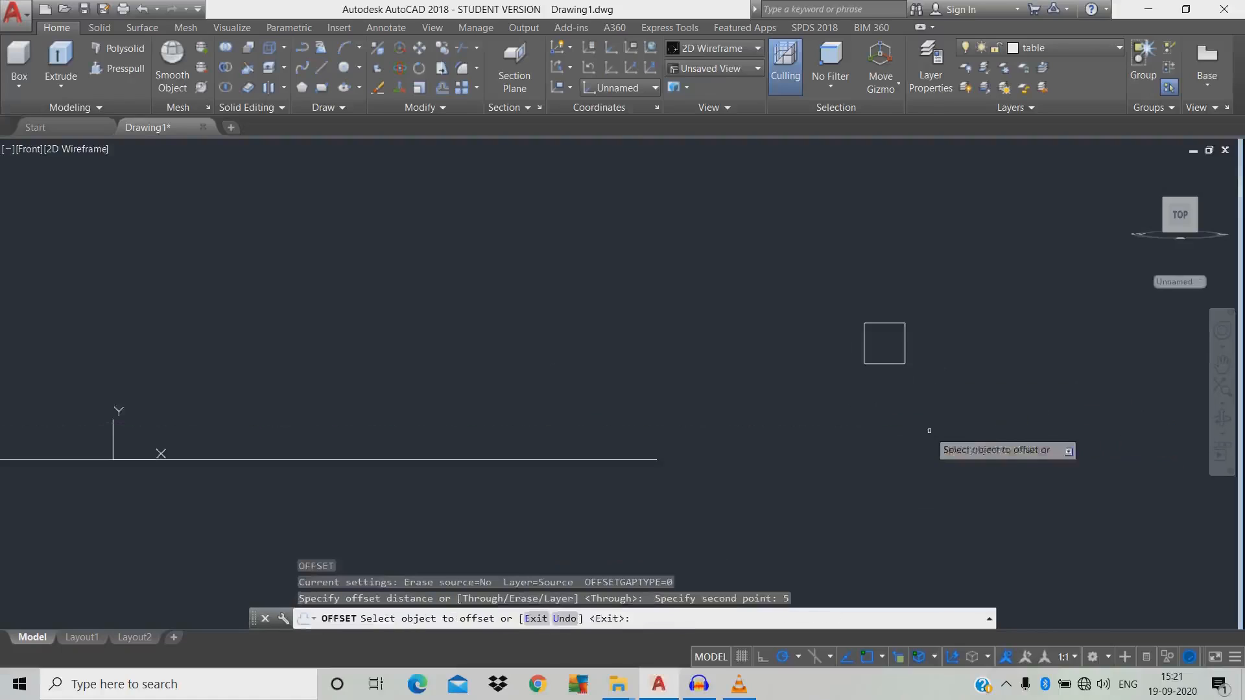
pyautogui.click(905, 351)
pyautogui.click(884, 345)
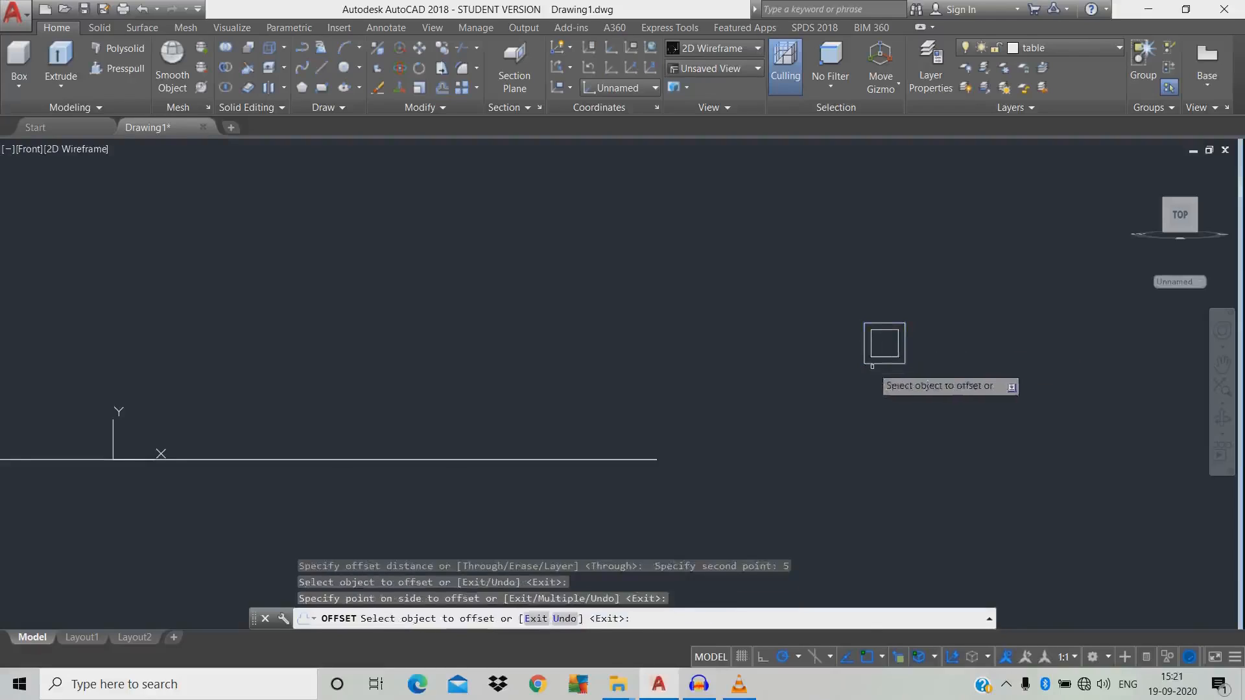
pyautogui.moveTo(920, 373); pyautogui.dragTo(938, 378, button='middle')
pyautogui.press('Escape')
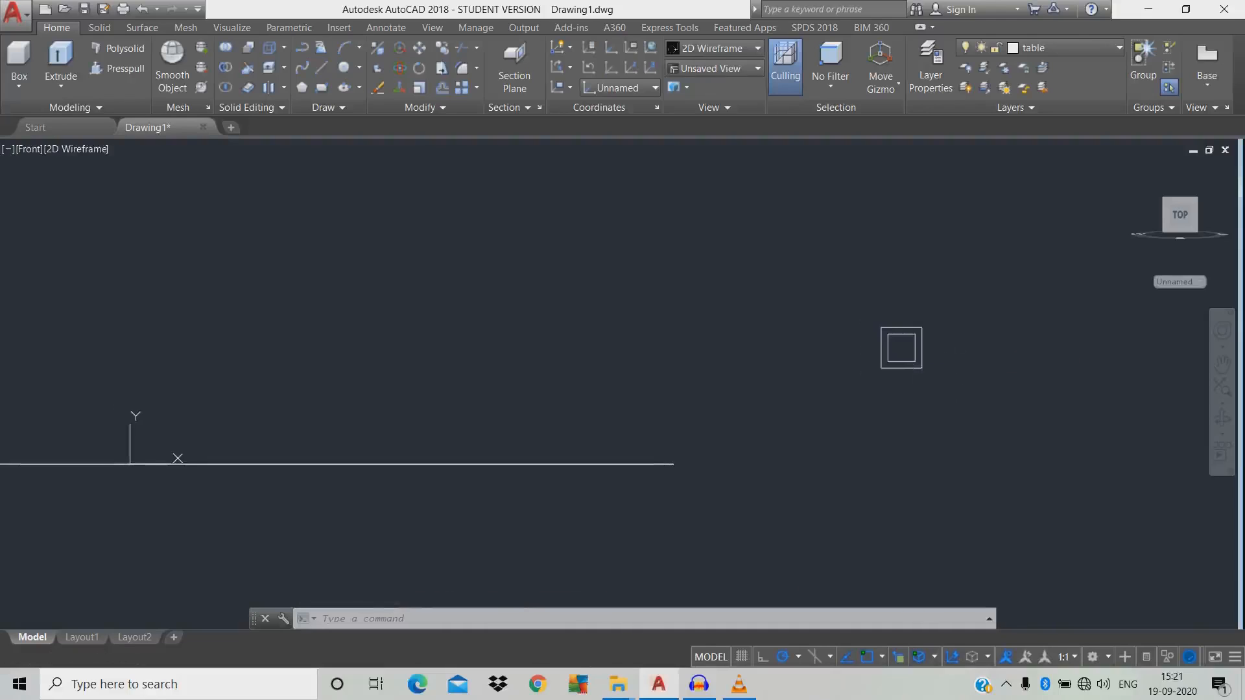
pyautogui.press('Escape')
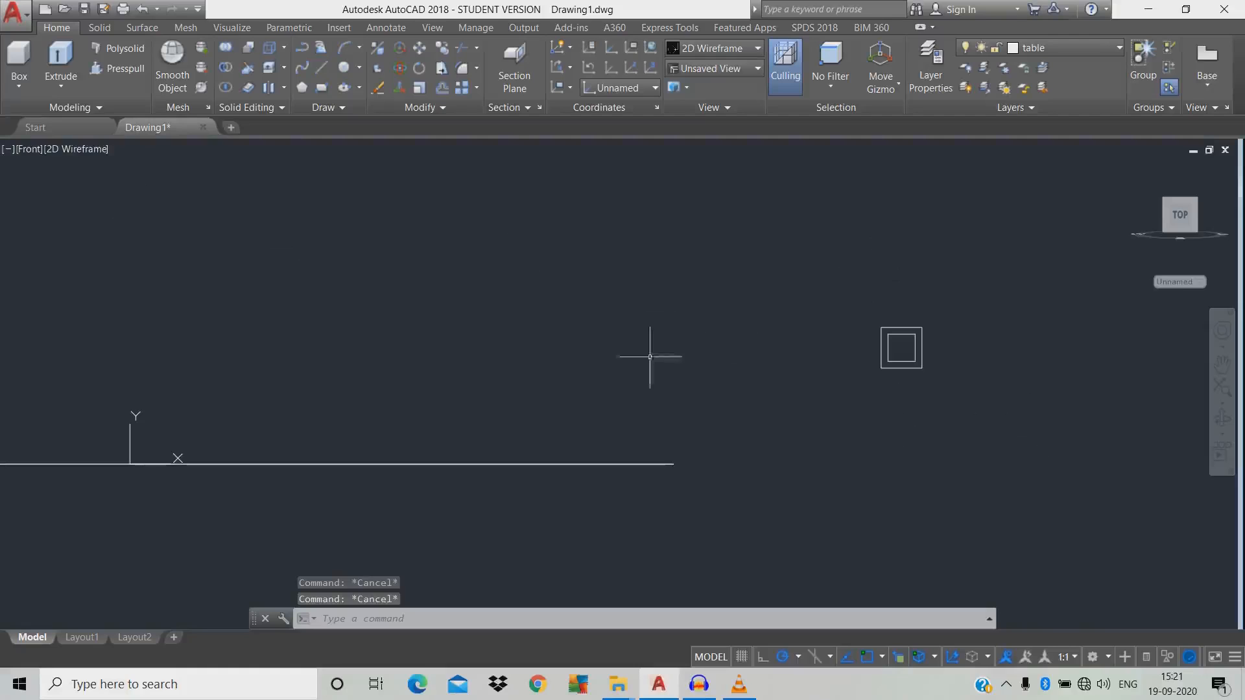
# Set the visual style to Shades of Gray and convert both small squares into regions
pyautogui.click(76, 148)
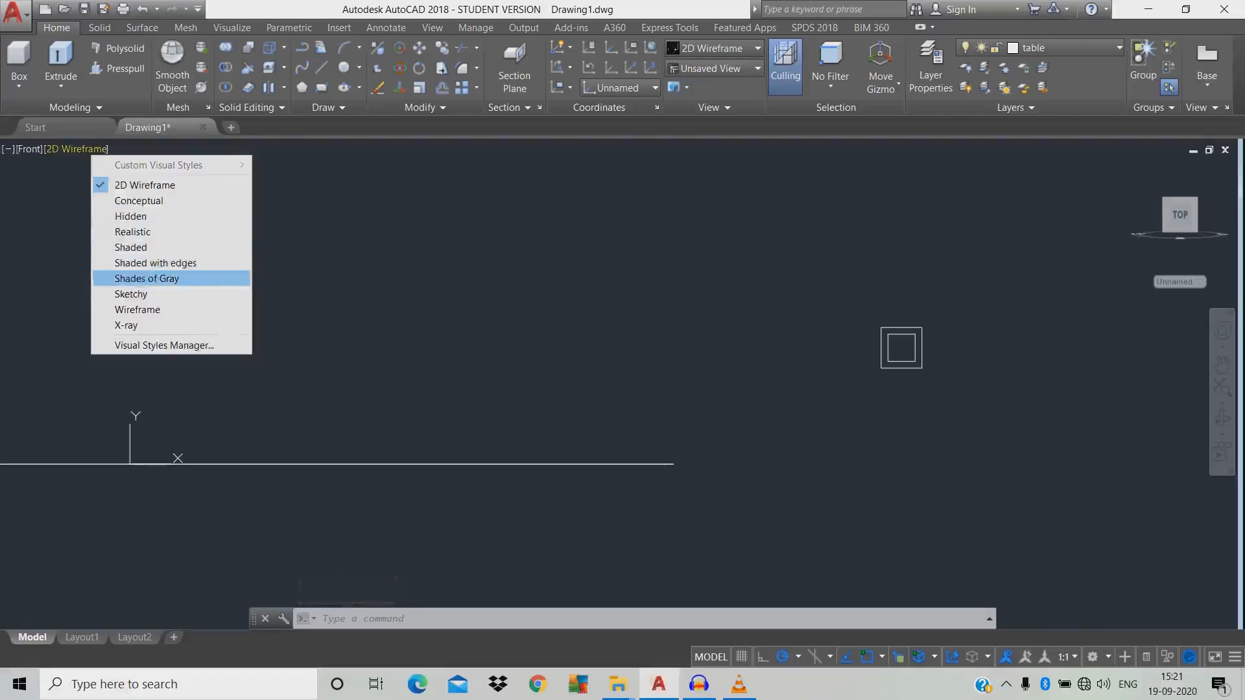
pyautogui.click(147, 278)
pyautogui.write('re')
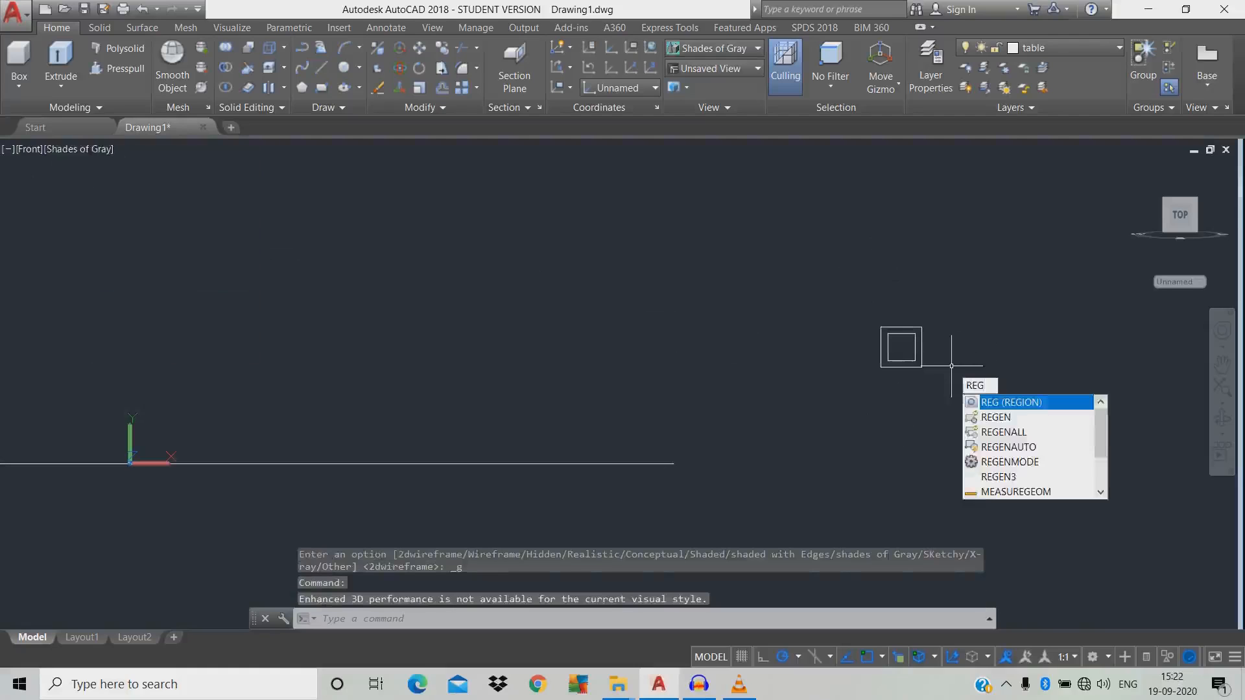
pyautogui.press('Escape')
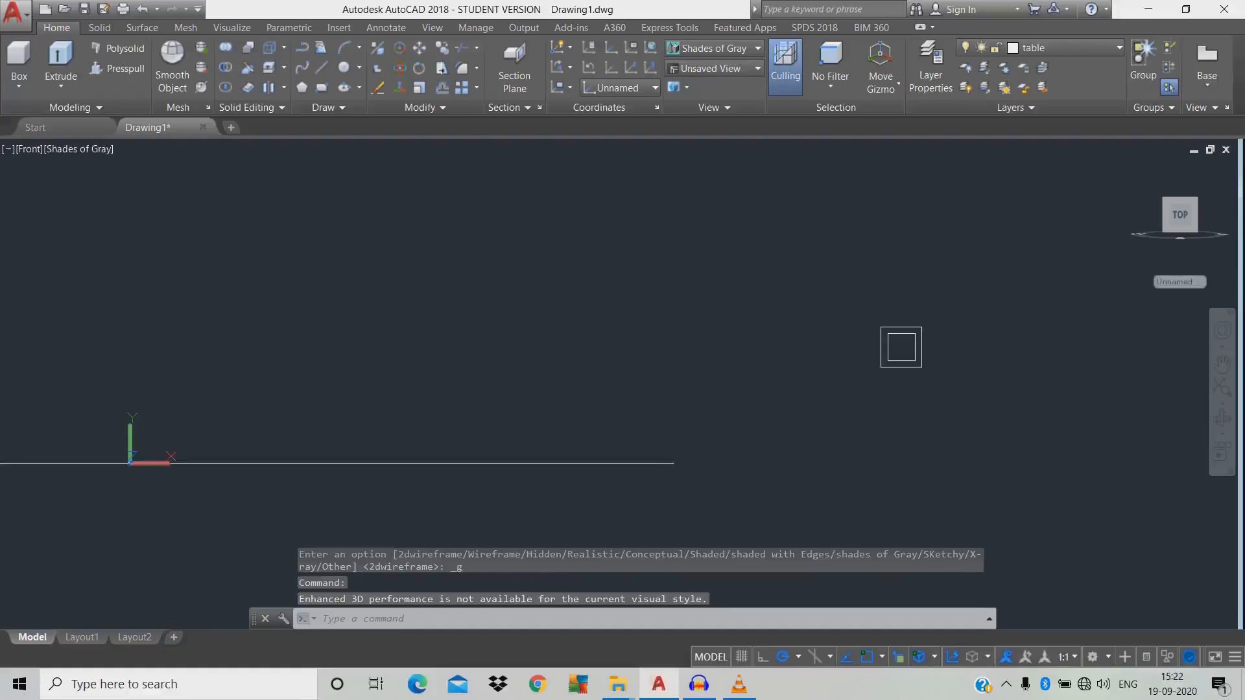
pyautogui.click(952, 397)
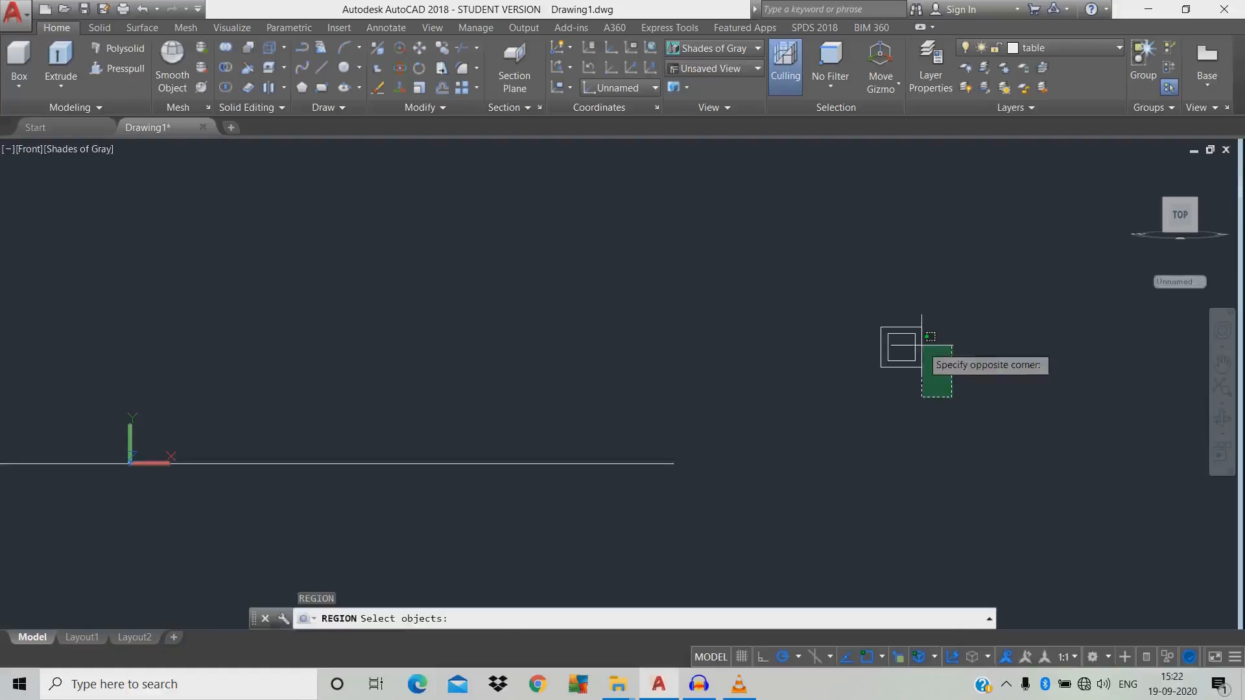
pyautogui.click(798, 353)
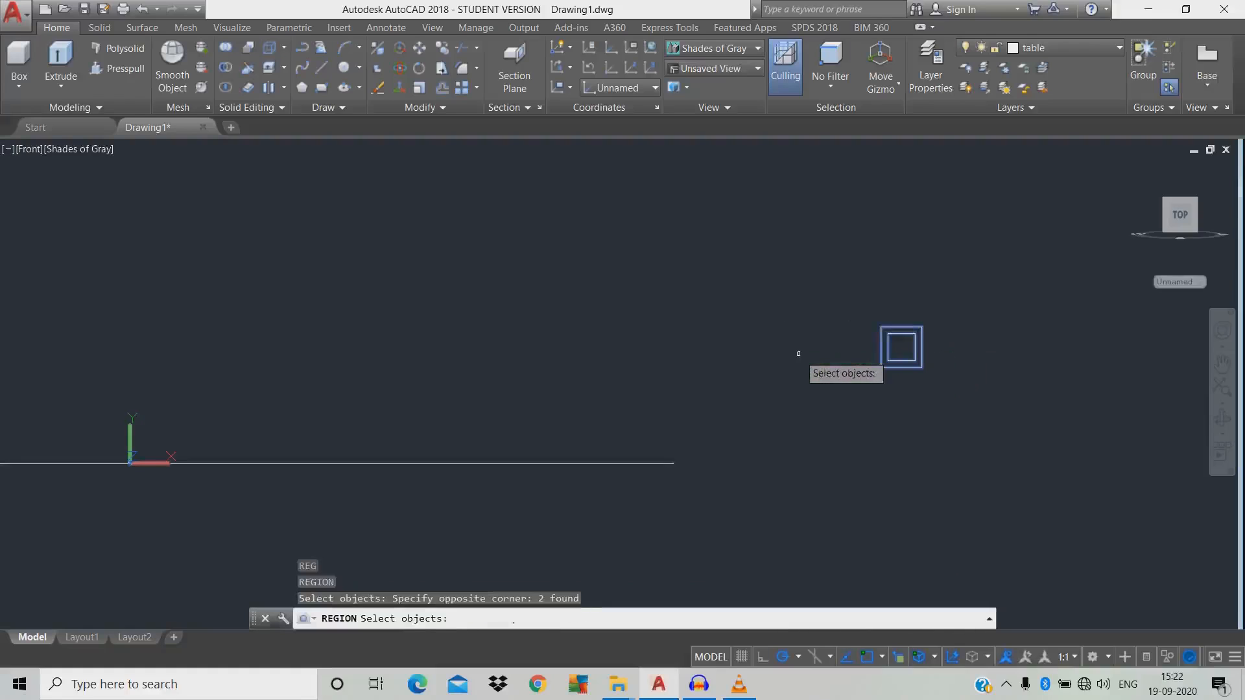
pyautogui.press('Return')
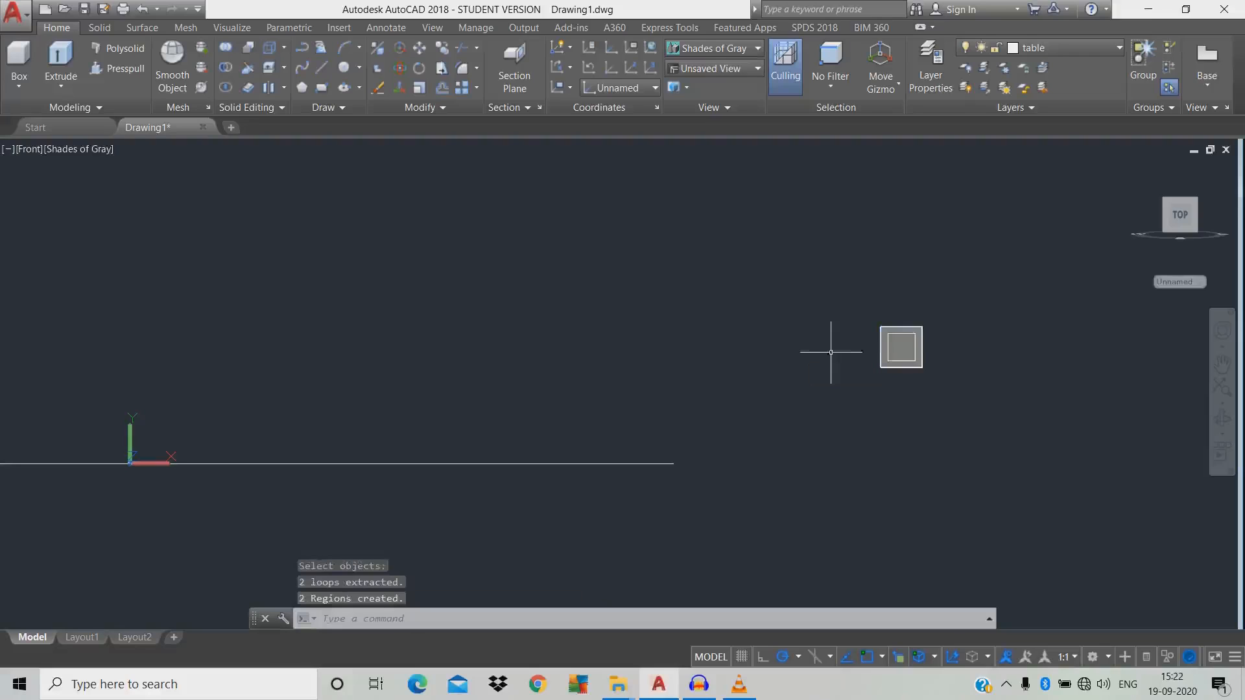
# Subtract the inner square region from the outer one to form a hollow square profile
pyautogui.write('subt')
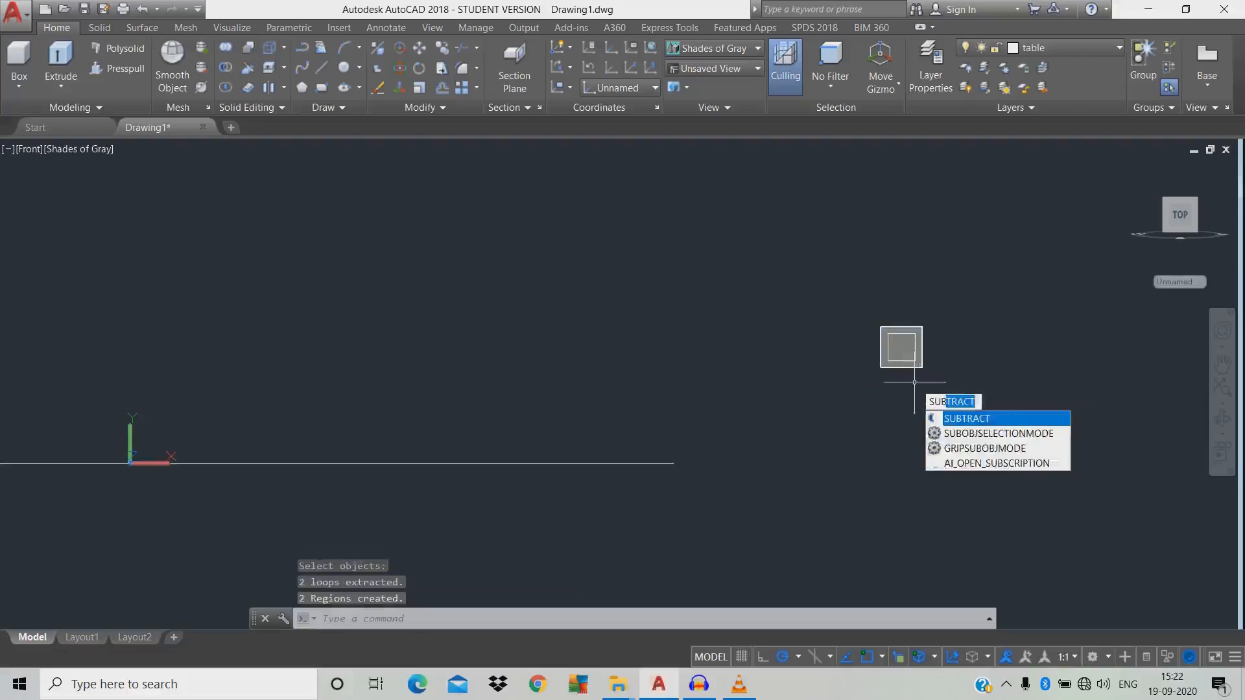
pyautogui.press('Return')
pyautogui.click(920, 367)
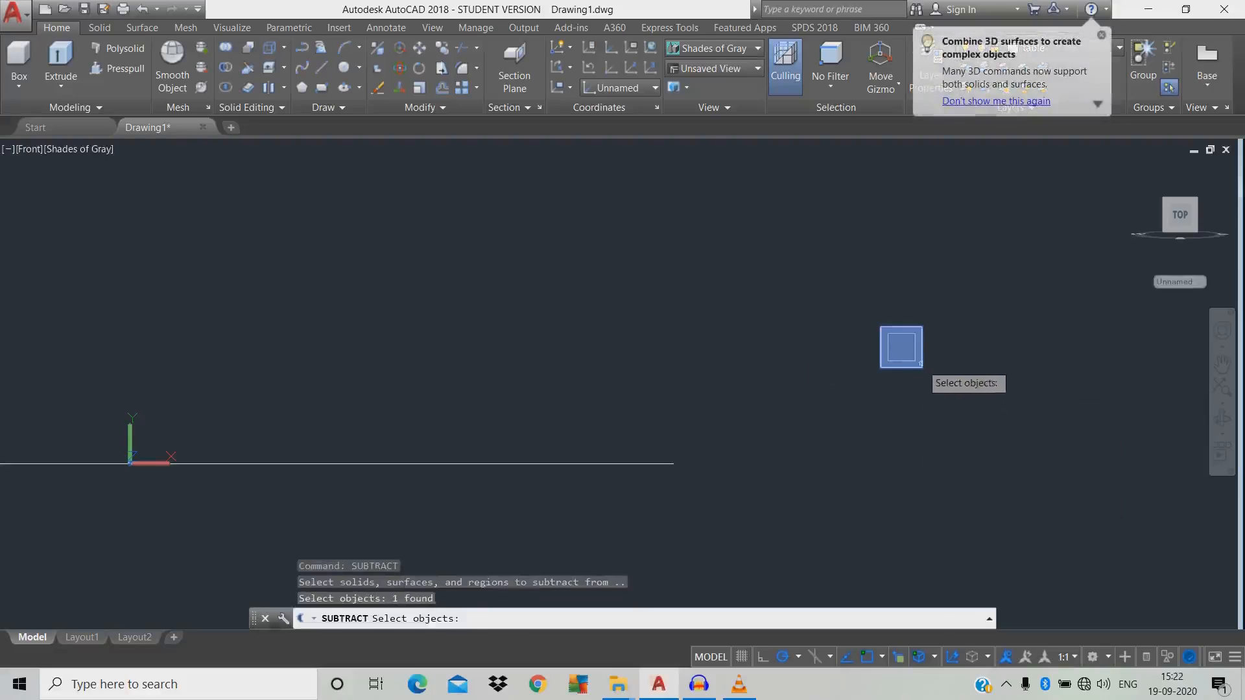
pyautogui.press('Return')
pyautogui.click(928, 368)
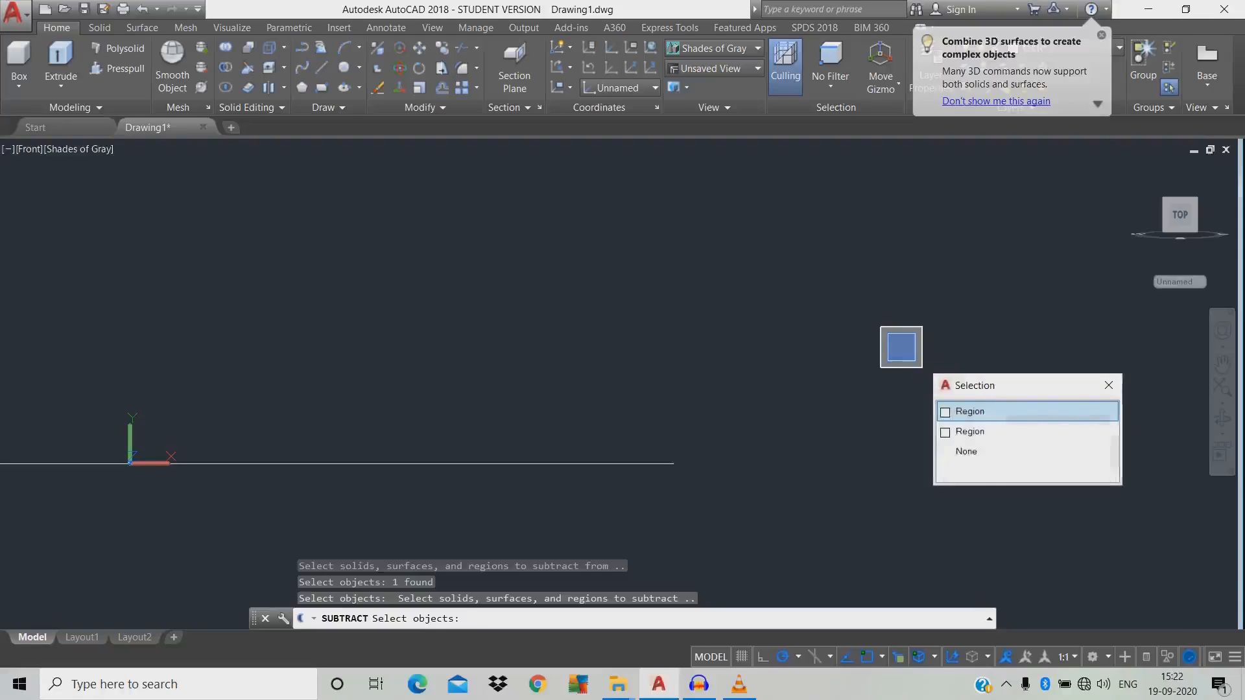
pyautogui.click(967, 410)
pyautogui.press('Return')
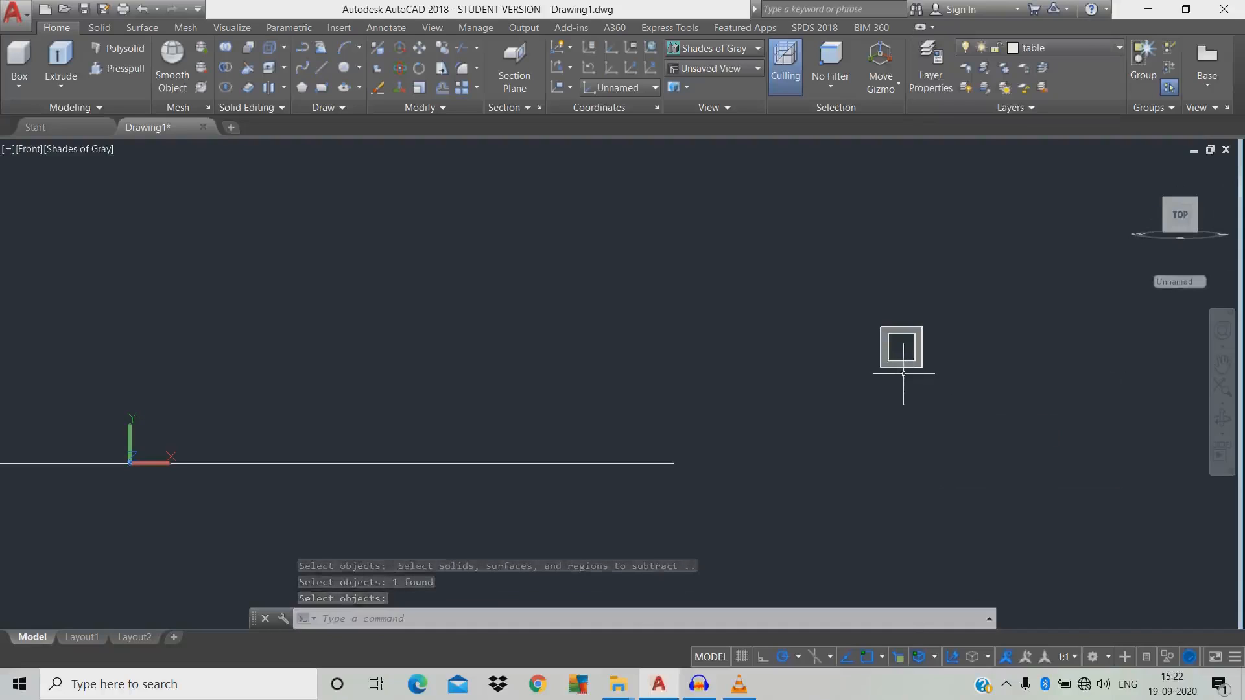
# Create a centerline between the two opposite vertical outer edges of the hollow square profile
pyautogui.write('centre')
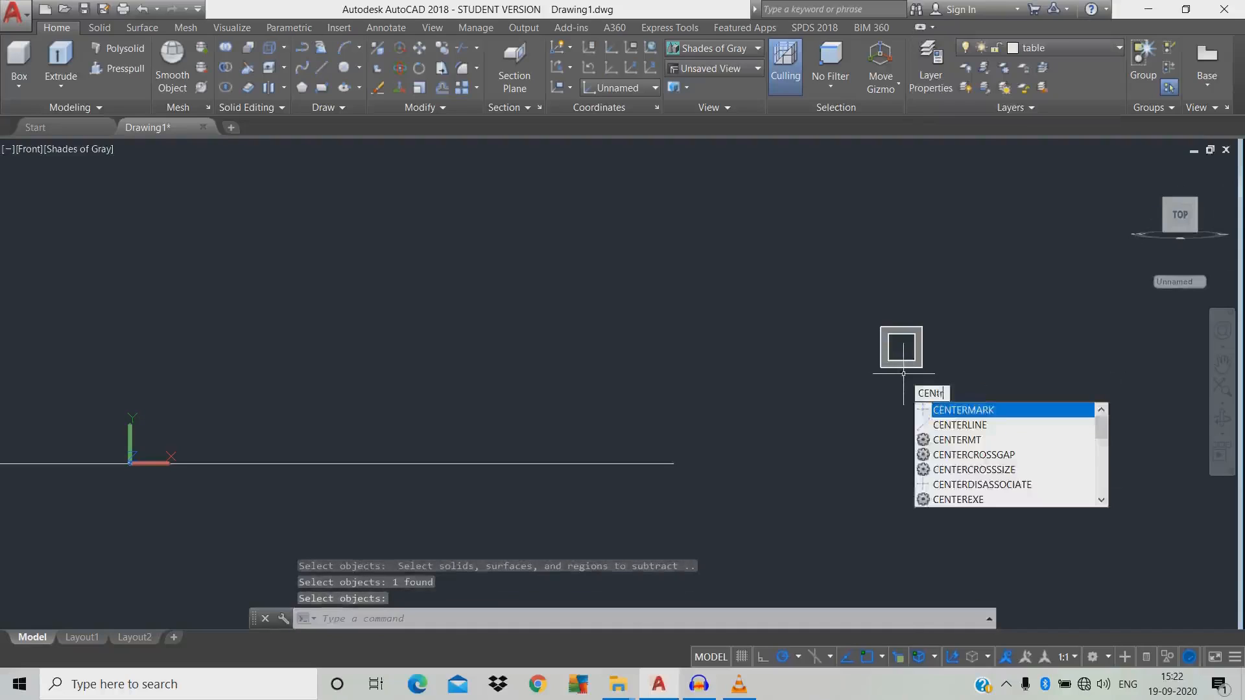
pyautogui.press('Down')
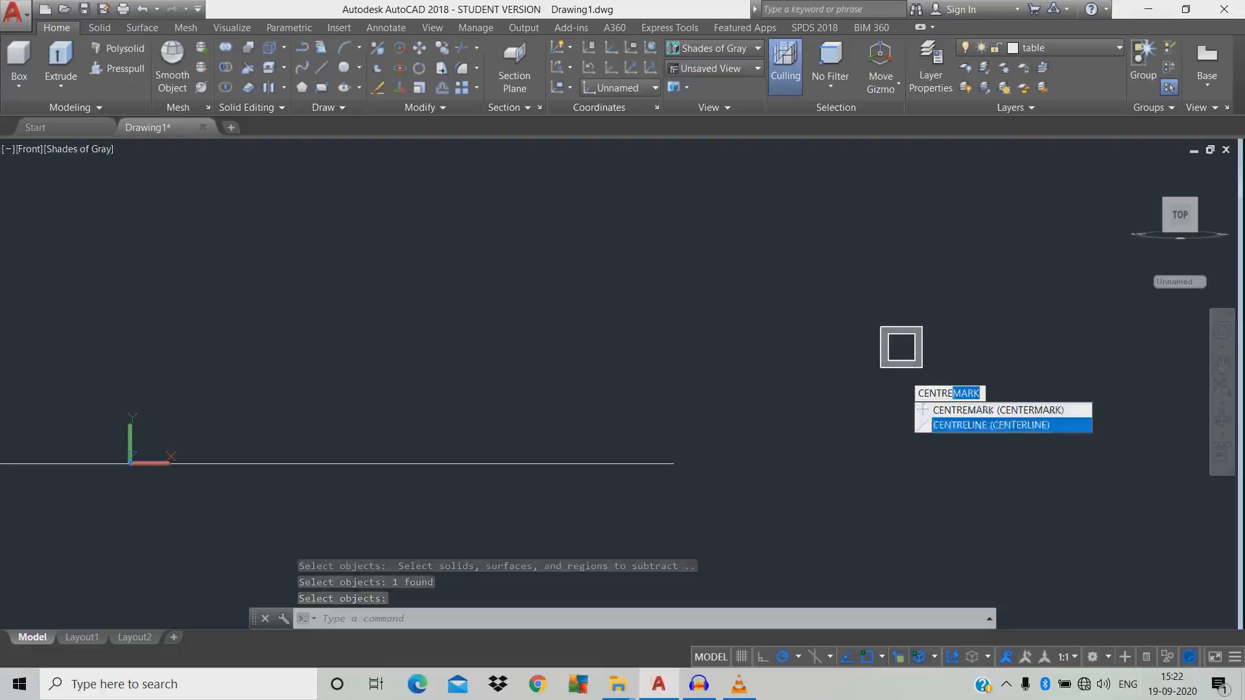
pyautogui.press('Return')
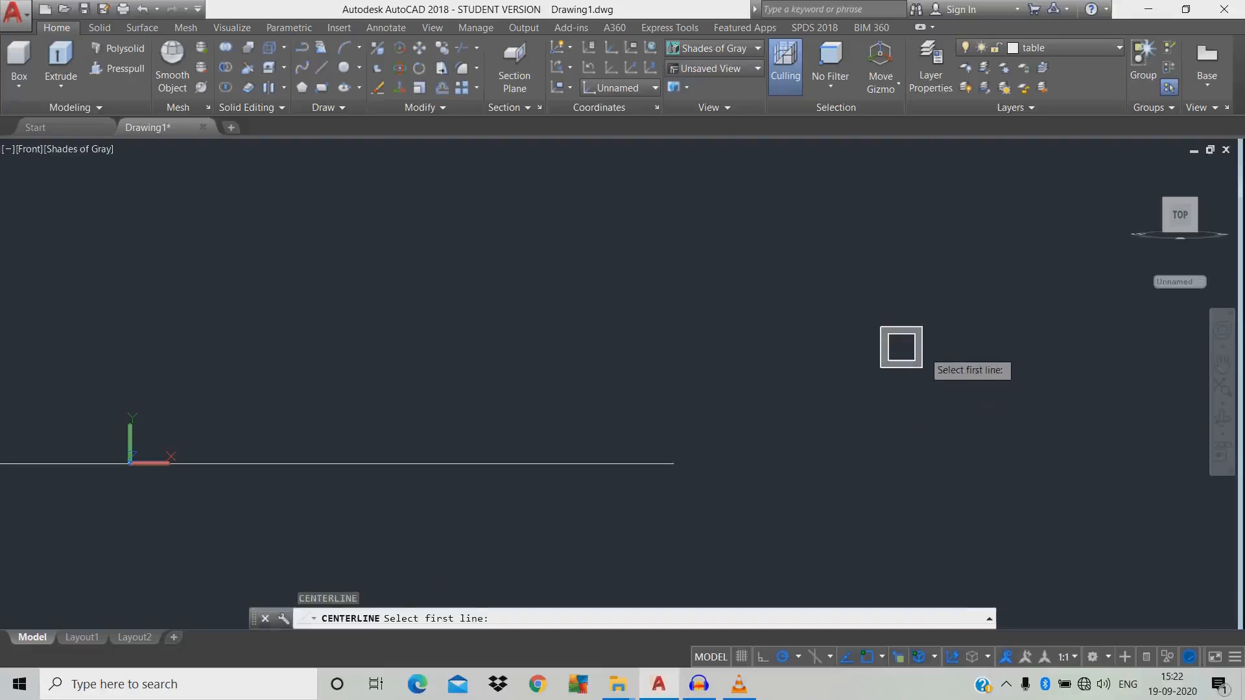
pyautogui.click(923, 349)
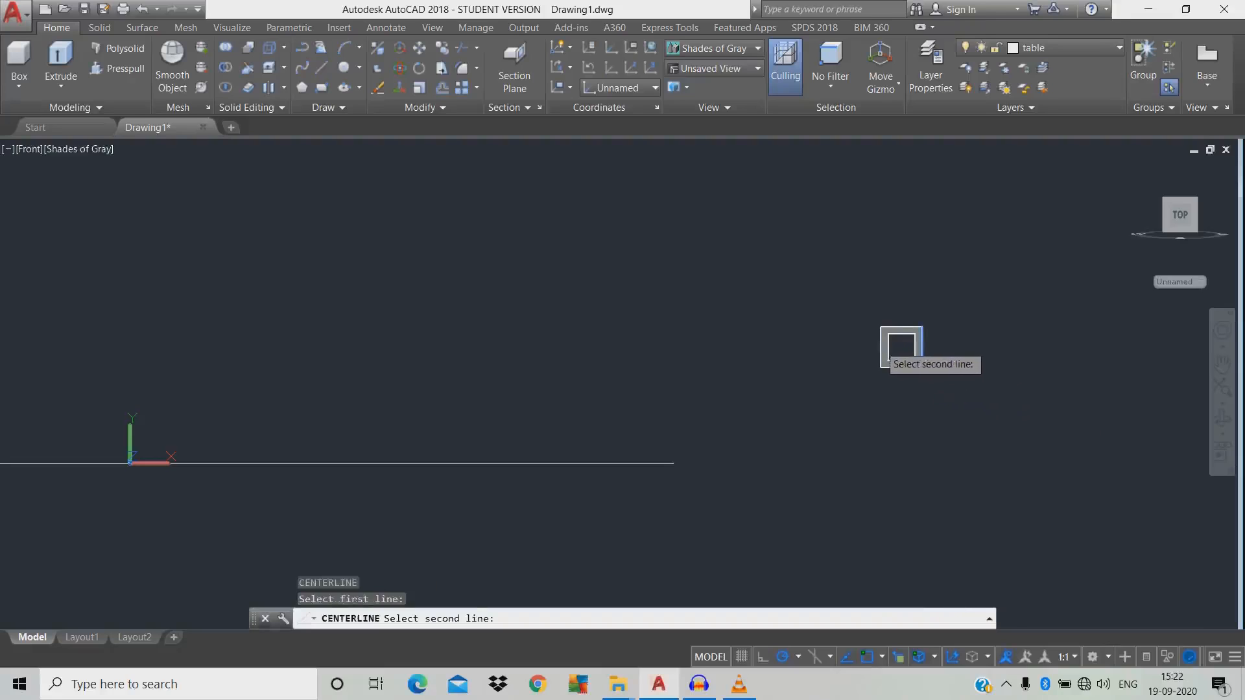
pyautogui.click(883, 350)
# Copy the hollow square profile with its centerline from the square's center to the far corner of the large rectangle
pyautogui.keyDown('shift'); pyautogui.moveTo(901, 346); pyautogui.dragTo(759, 292, button='middle'); pyautogui.keyUp('shift')
pyautogui.write('c')
pyautogui.press('Escape')
pyautogui.press('Escape')
pyautogui.write('c')
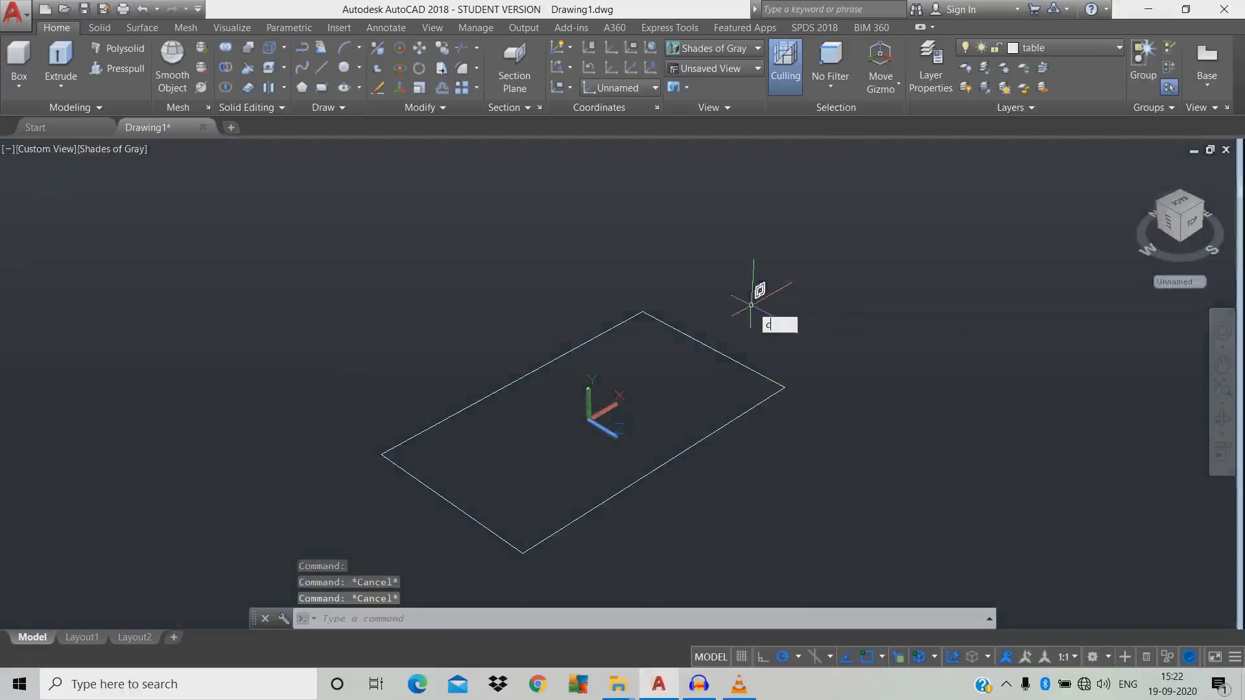
pyautogui.write('o')
pyautogui.press('Return')
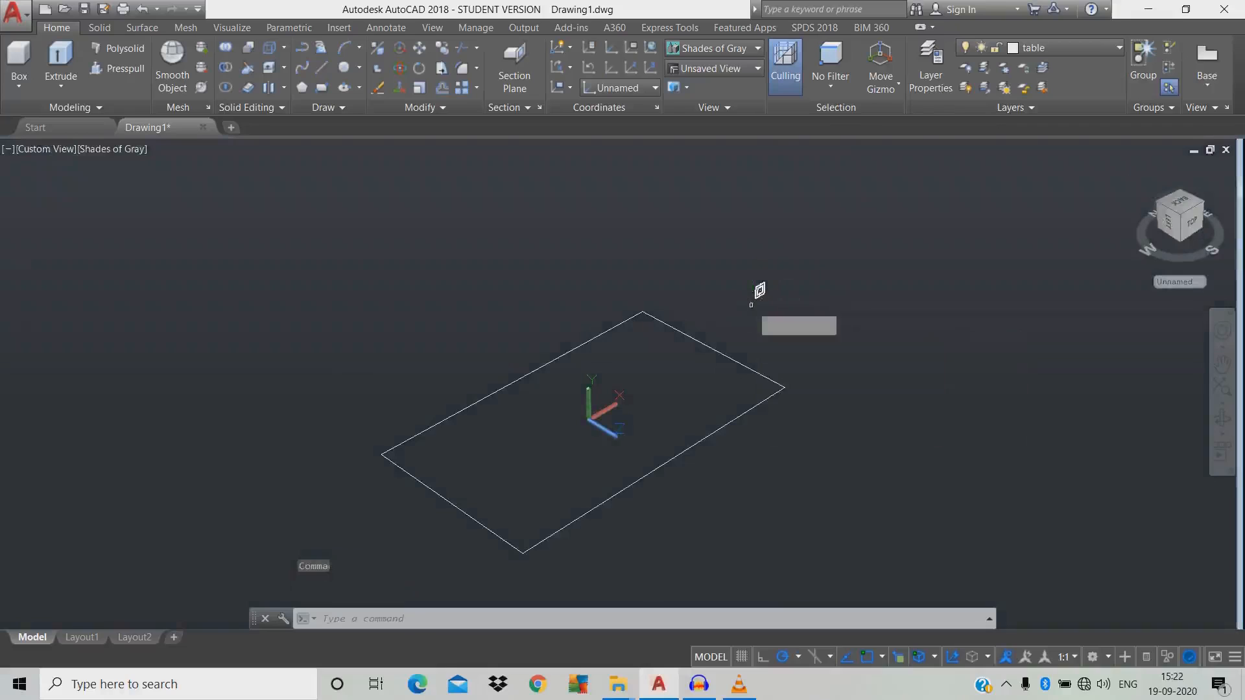
pyautogui.click(758, 290)
pyautogui.click(733, 253)
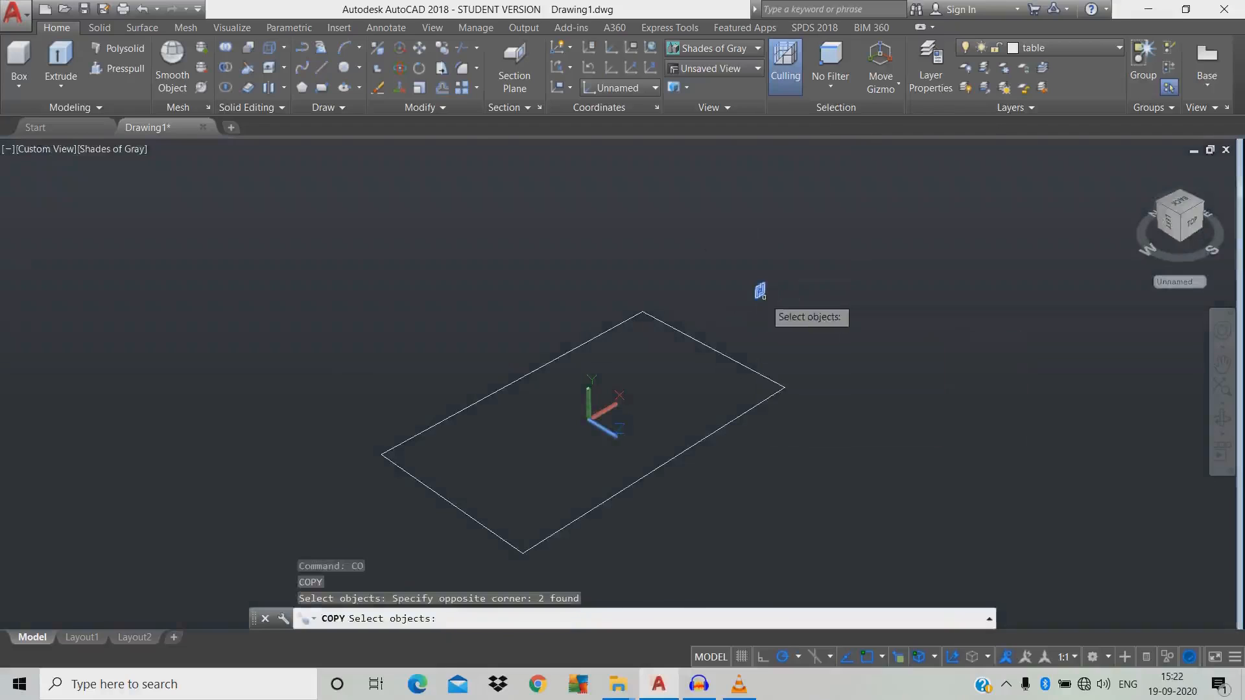
pyautogui.press('Return')
pyautogui.scroll(4, 829, 238)
pyautogui.click(846, 194)
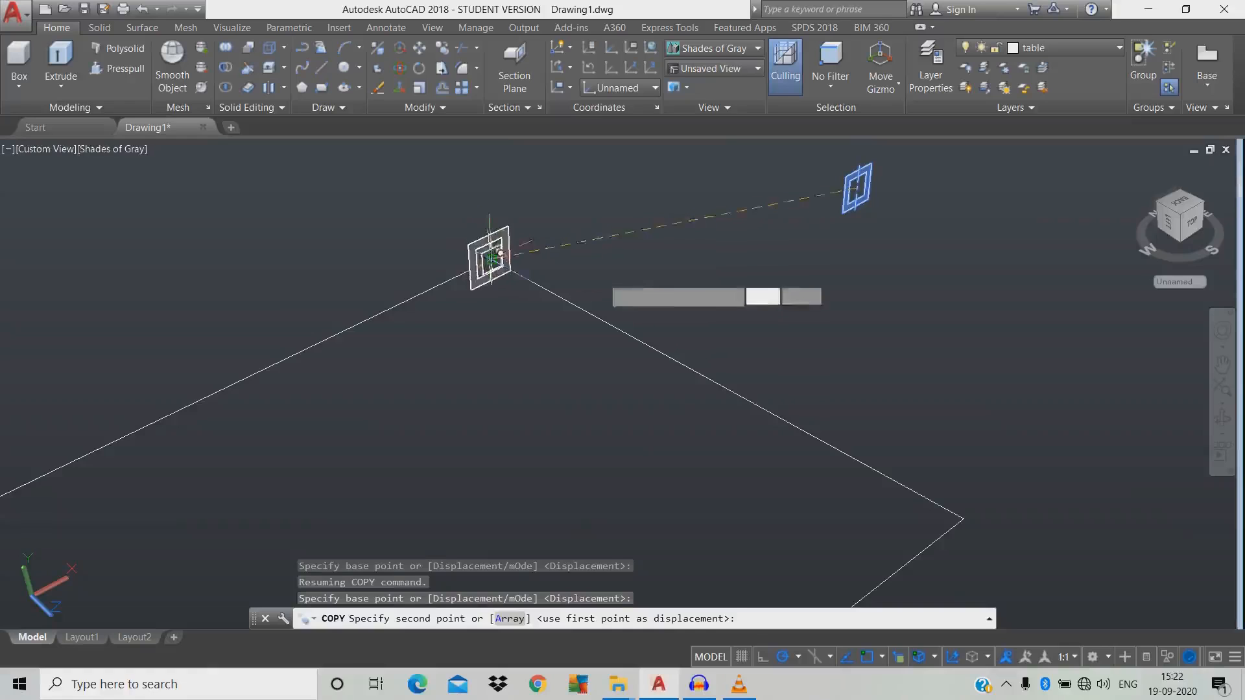
pyautogui.click(491, 259)
pyautogui.press('Escape')
# Sweep the hollow square profile at the corner along the large rectangle to form the tabletop frame
pyautogui.write('sweep')
pyautogui.press('Return')
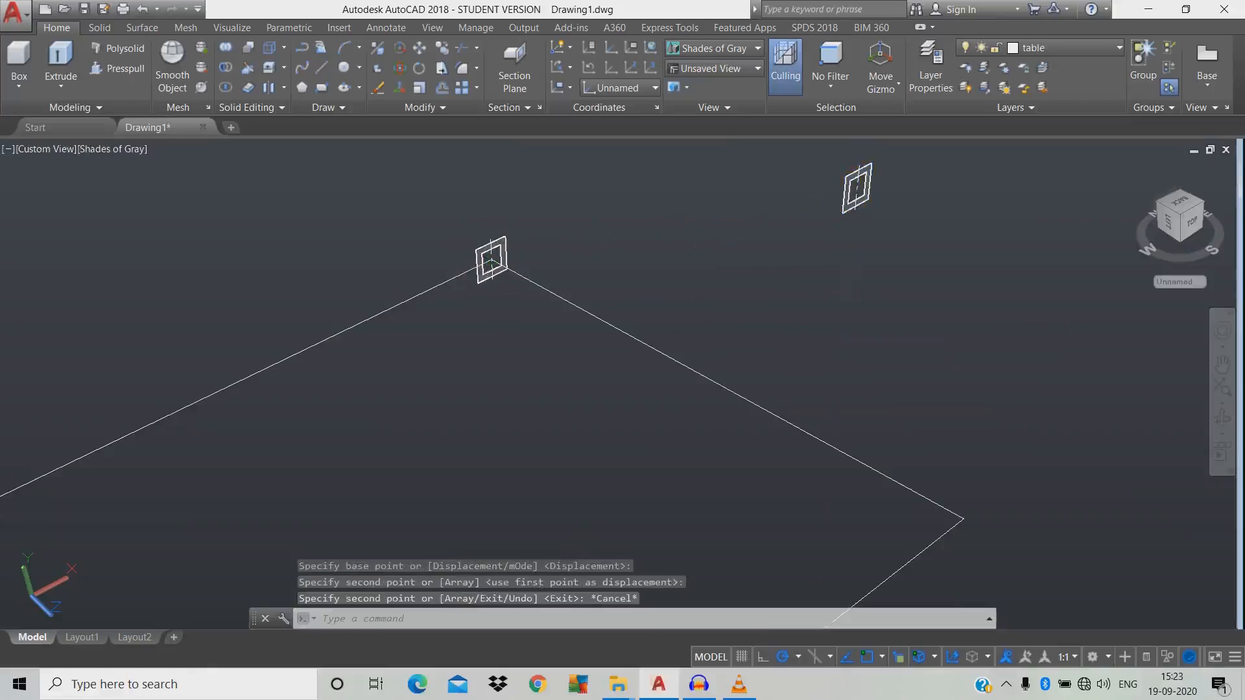
pyautogui.click(461, 263)
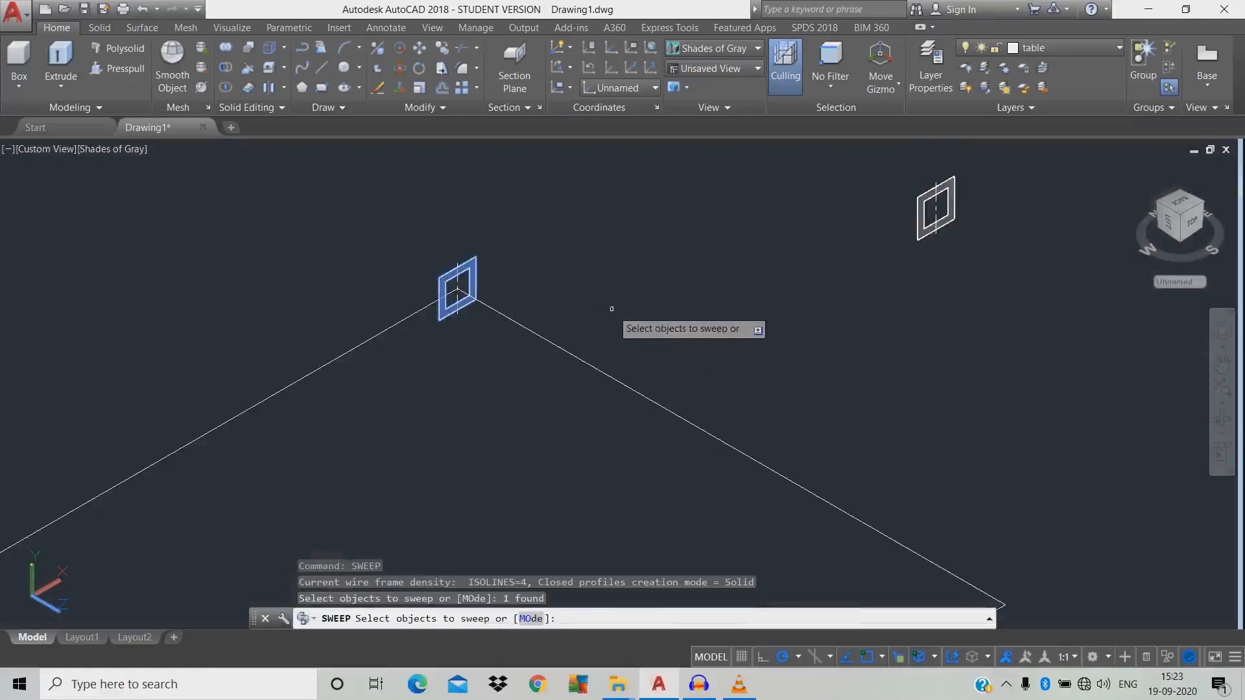
pyautogui.press('Return')
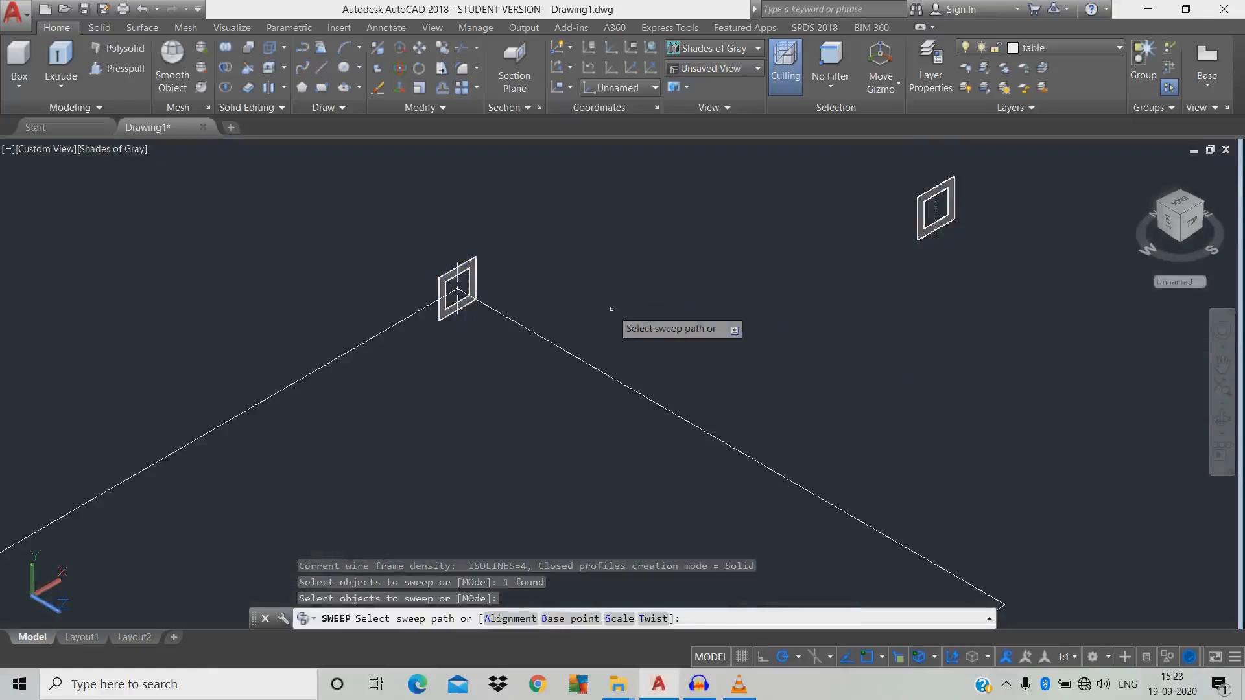
pyautogui.click(602, 370)
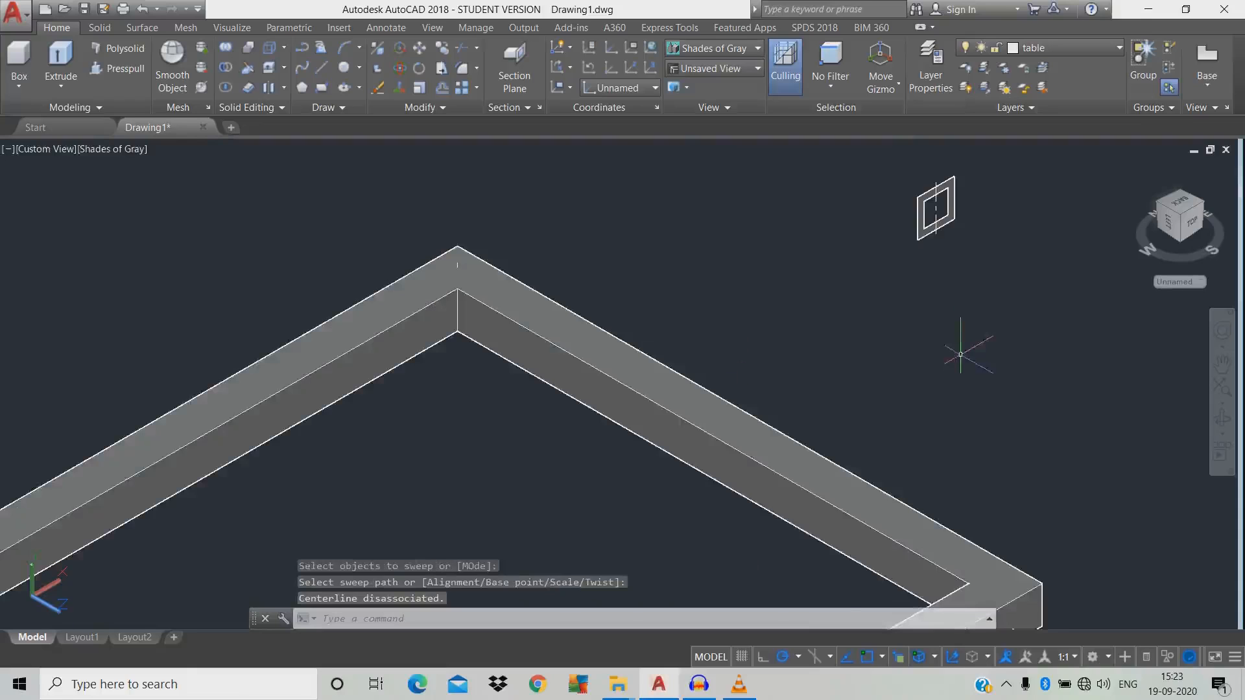
# Switch the coordinate system from the unnamed UCS back to WCS
pyautogui.scroll(-2, 960, 324)
pyautogui.moveTo(741, 439); pyautogui.dragTo(900, 350, button='middle')
pyautogui.moveTo(769, 354); pyautogui.dragTo(739, 269, button='middle')
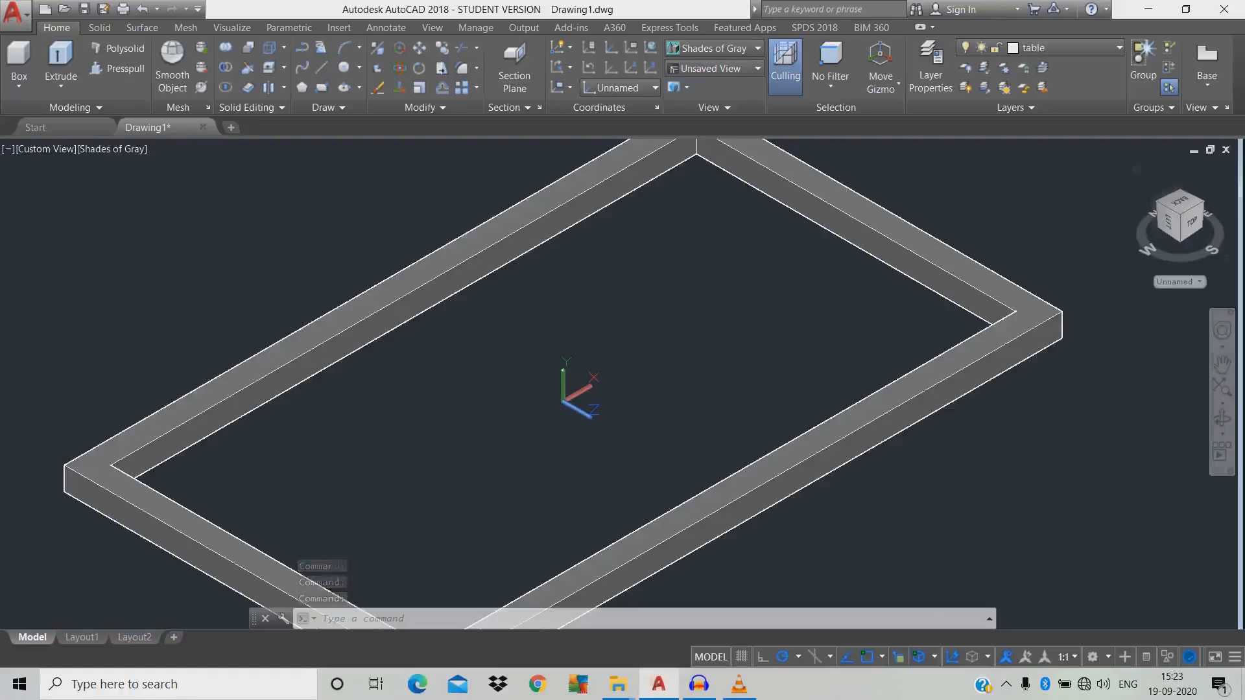
pyautogui.click(1179, 281)
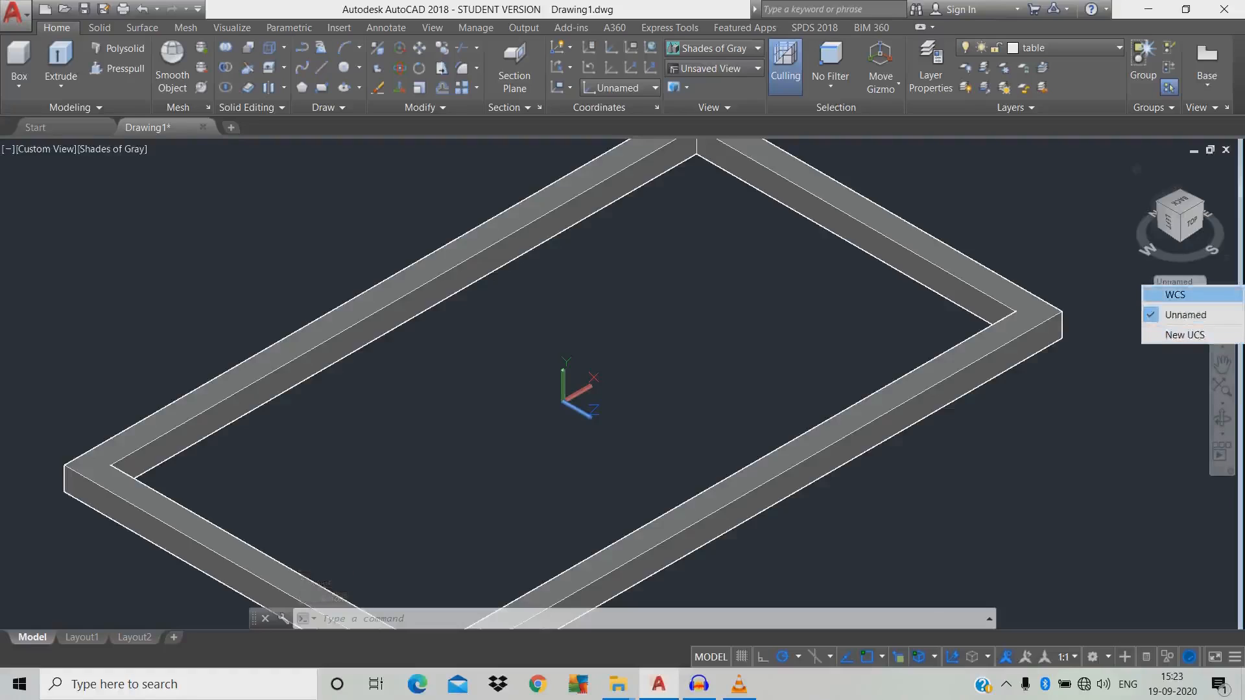
pyautogui.click(1191, 295)
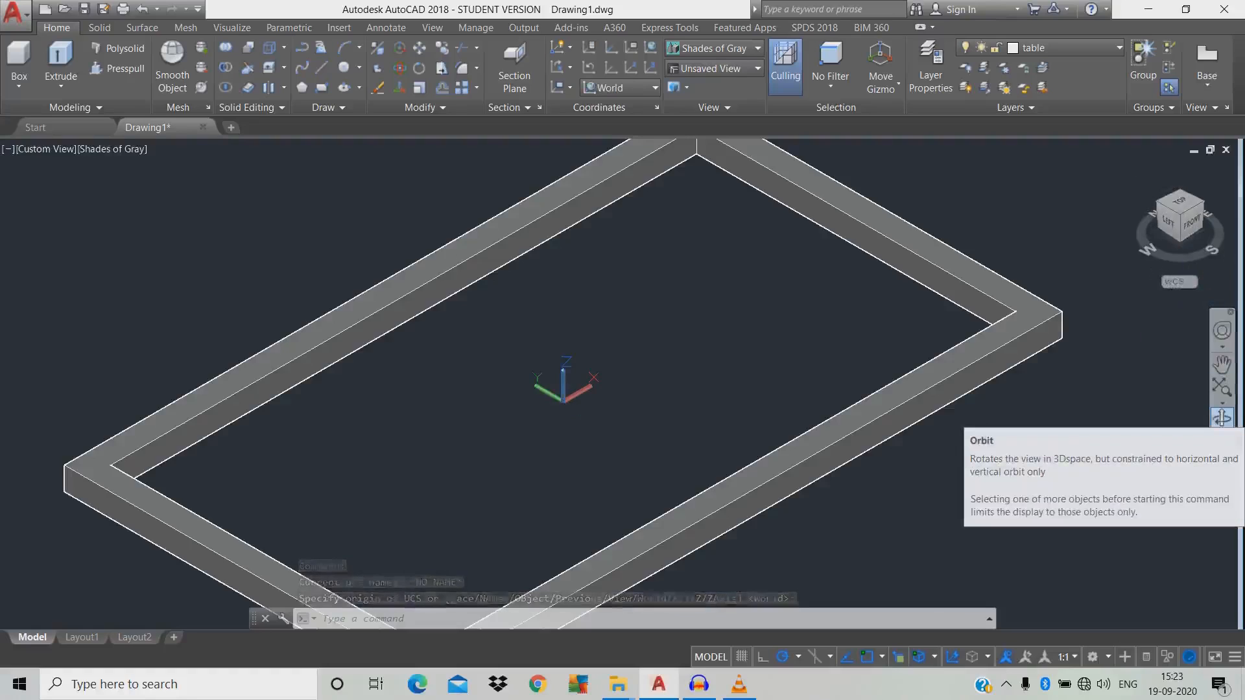
# Orbit to see the frame from below and copy the spare hollow square profile into the open area inside the frame
pyautogui.click(1221, 418)
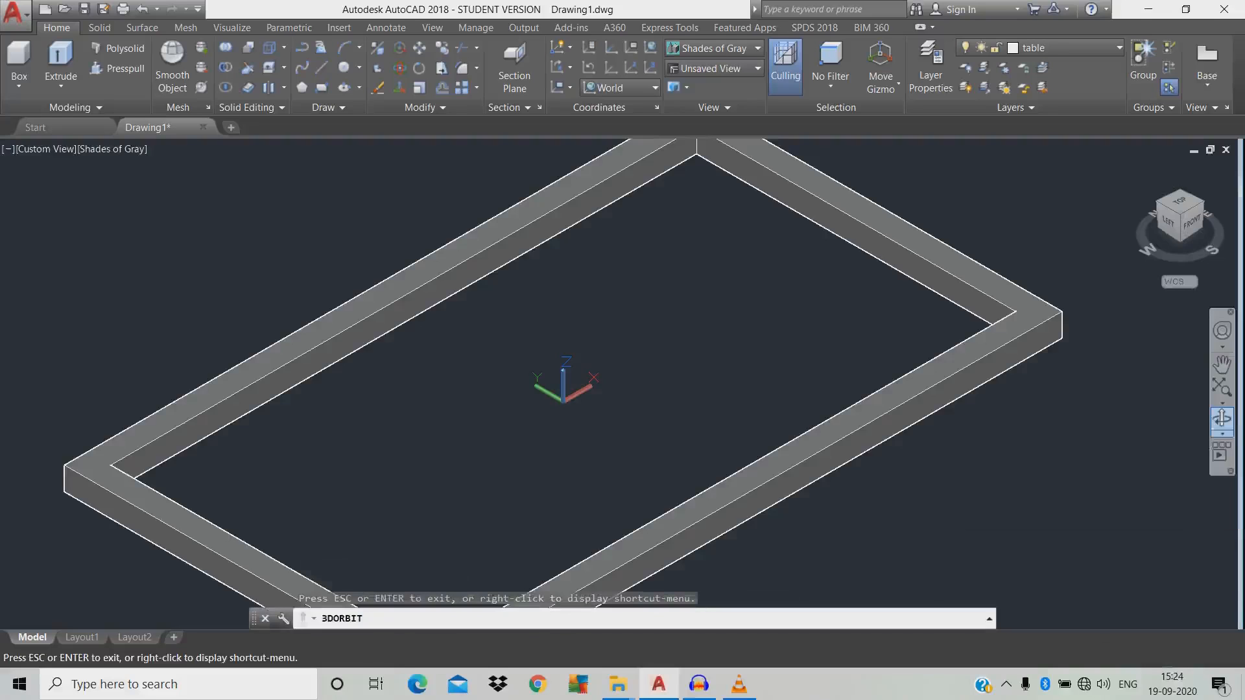
pyautogui.moveTo(1024, 564); pyautogui.dragTo(1092, 499)
pyautogui.press('Escape')
pyautogui.write('co')
pyautogui.press('Return')
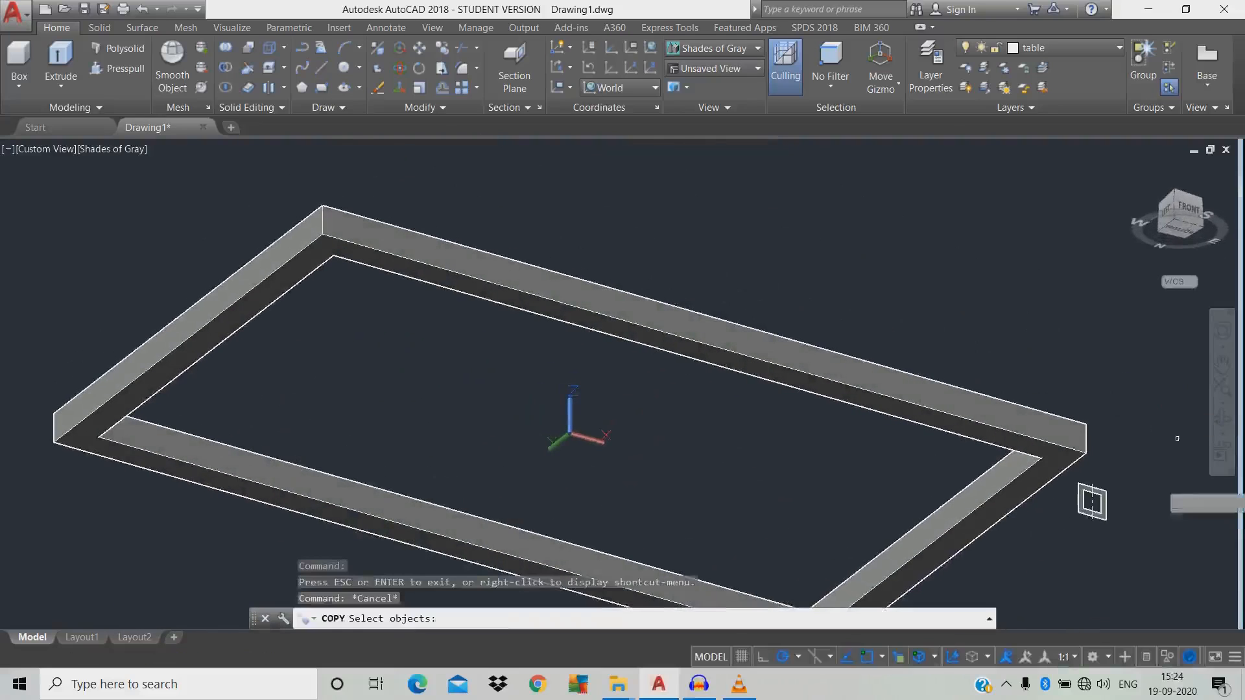
pyautogui.click(1104, 517)
pyautogui.press('Return')
pyautogui.click(1100, 550)
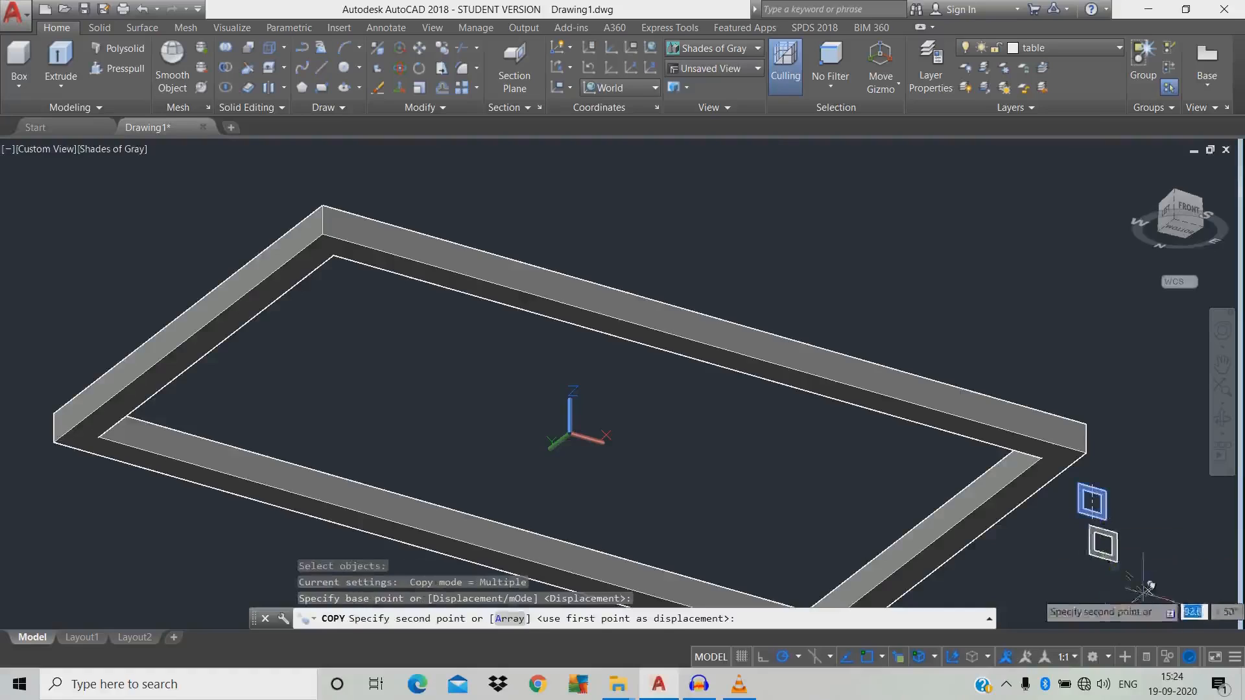
pyautogui.click(770, 527)
pyautogui.press('Escape')
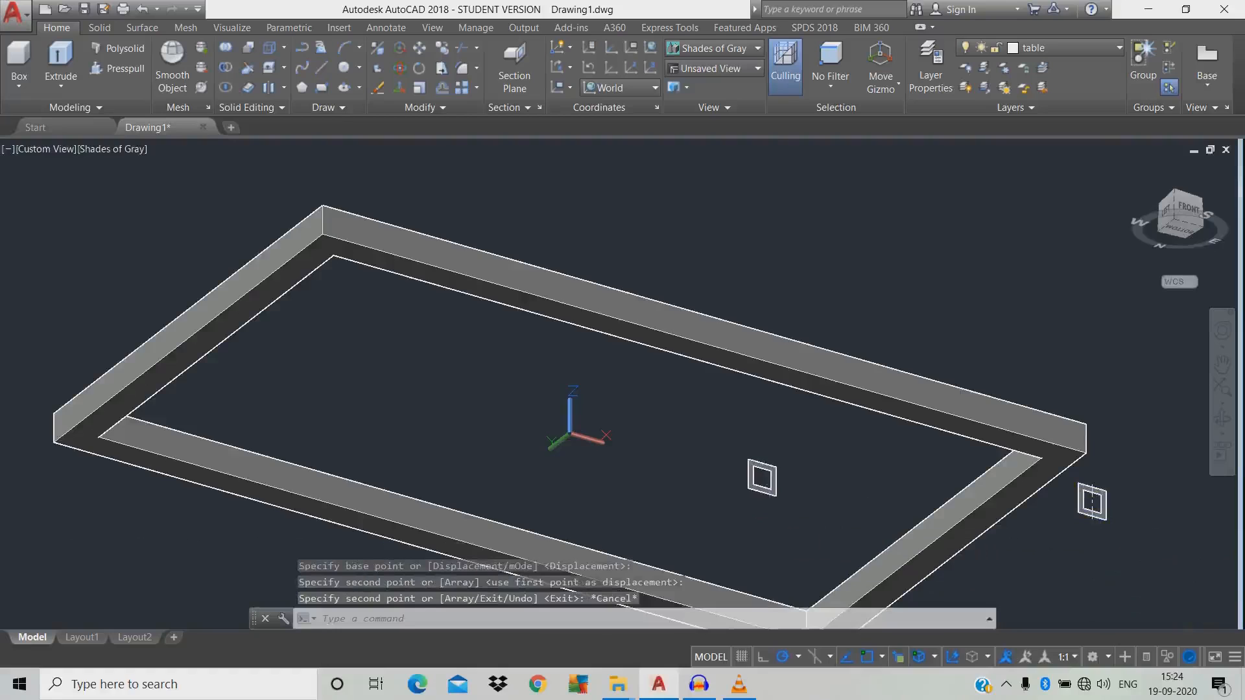
pyautogui.write('al')
pyautogui.press('Return')
pyautogui.moveTo(473, 409); pyautogui.dragTo(617, 496, button='middle')
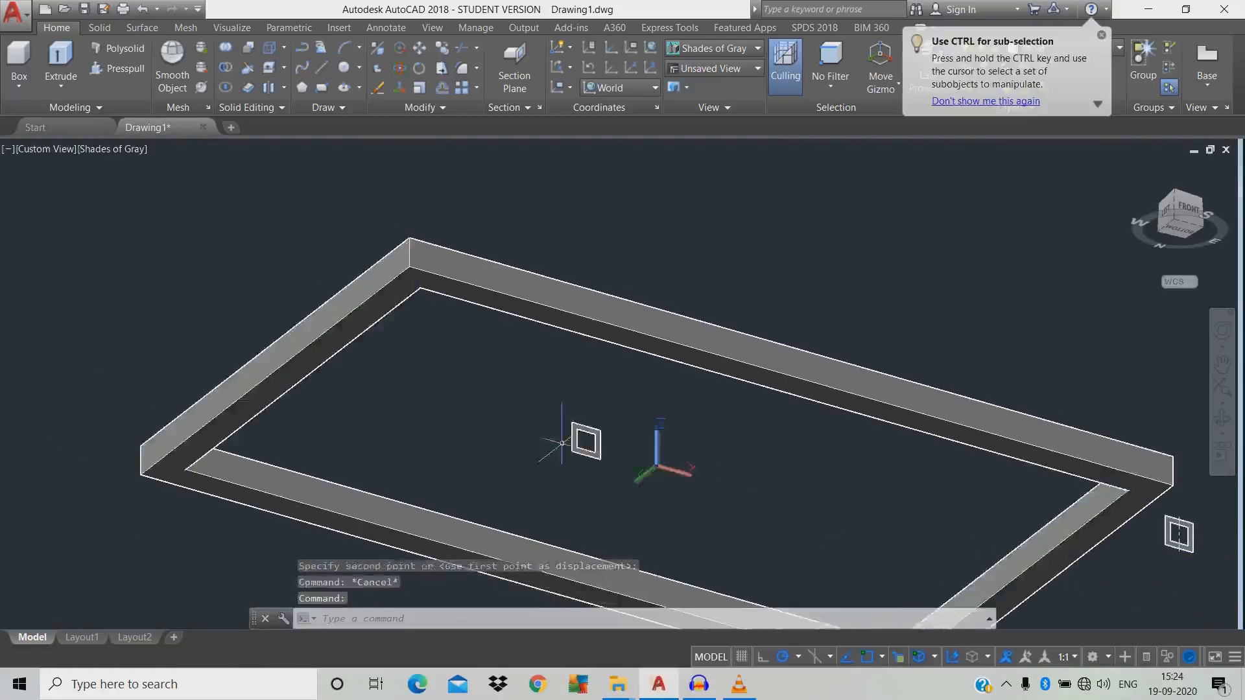
pyautogui.scroll(3, 561, 441)
pyautogui.press('Escape')
# Align two diagonal outer corners of the copied square with the outer and inner corner points on the frame's underside, without scaling
pyautogui.write('al')
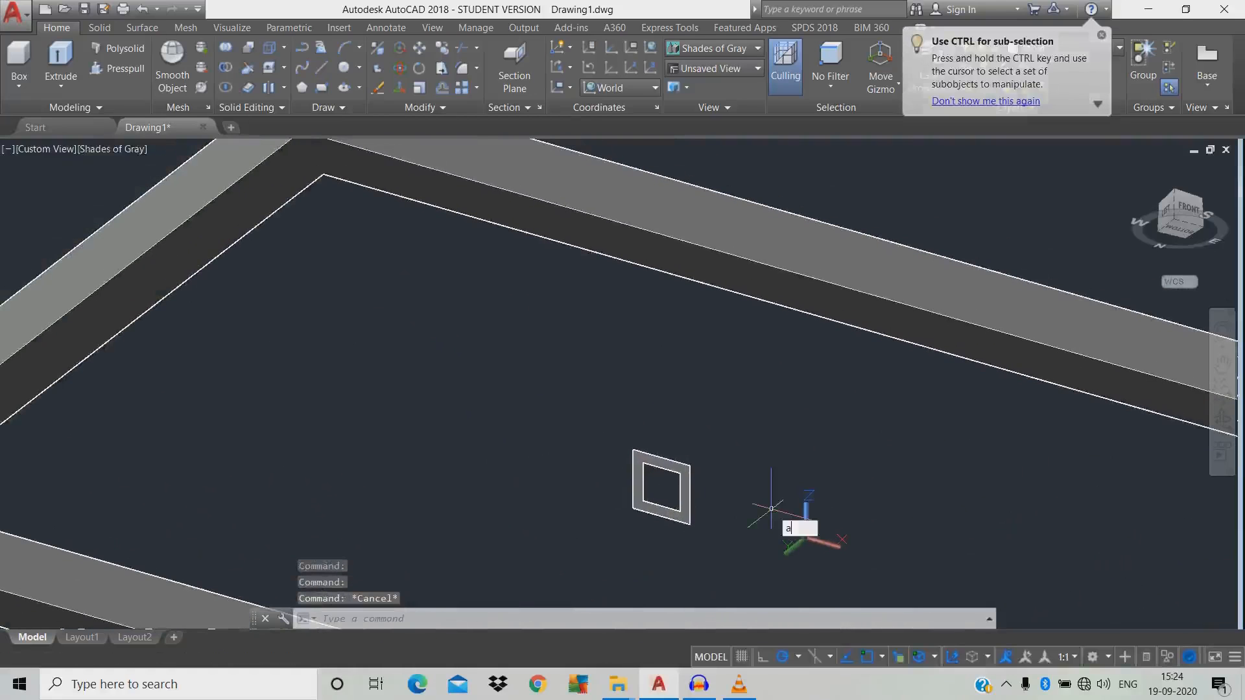
pyautogui.press('Return')
pyautogui.click(799, 538)
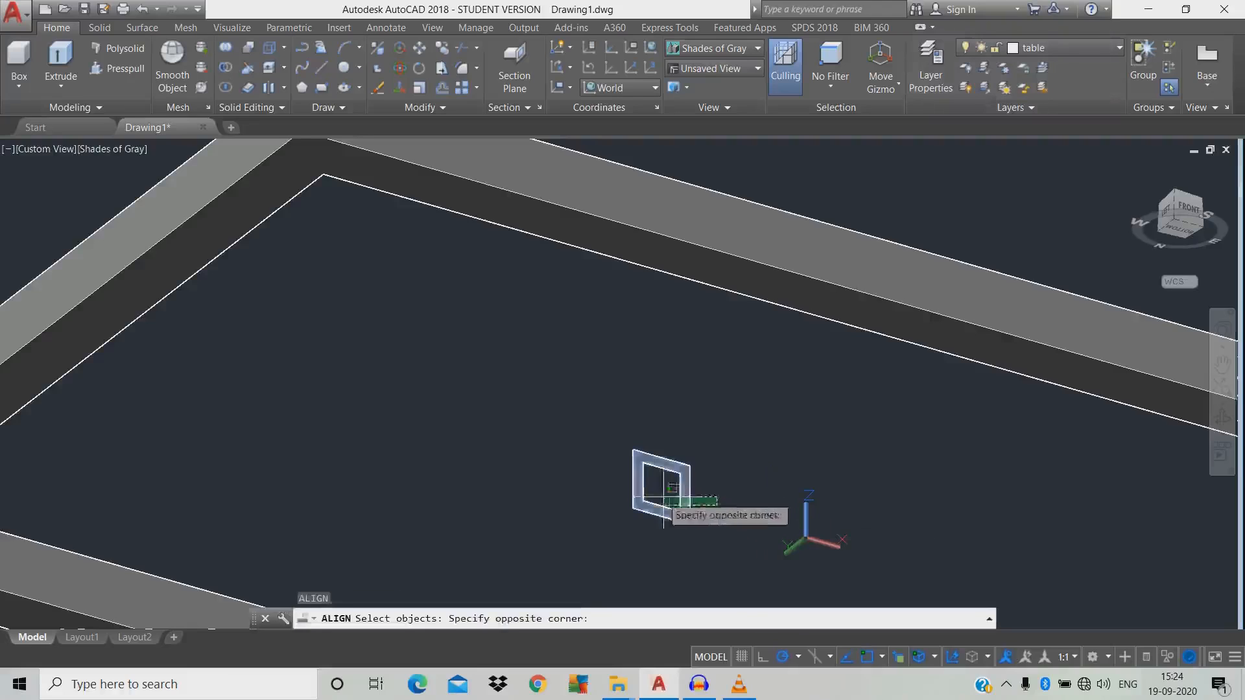
pyautogui.click(648, 470)
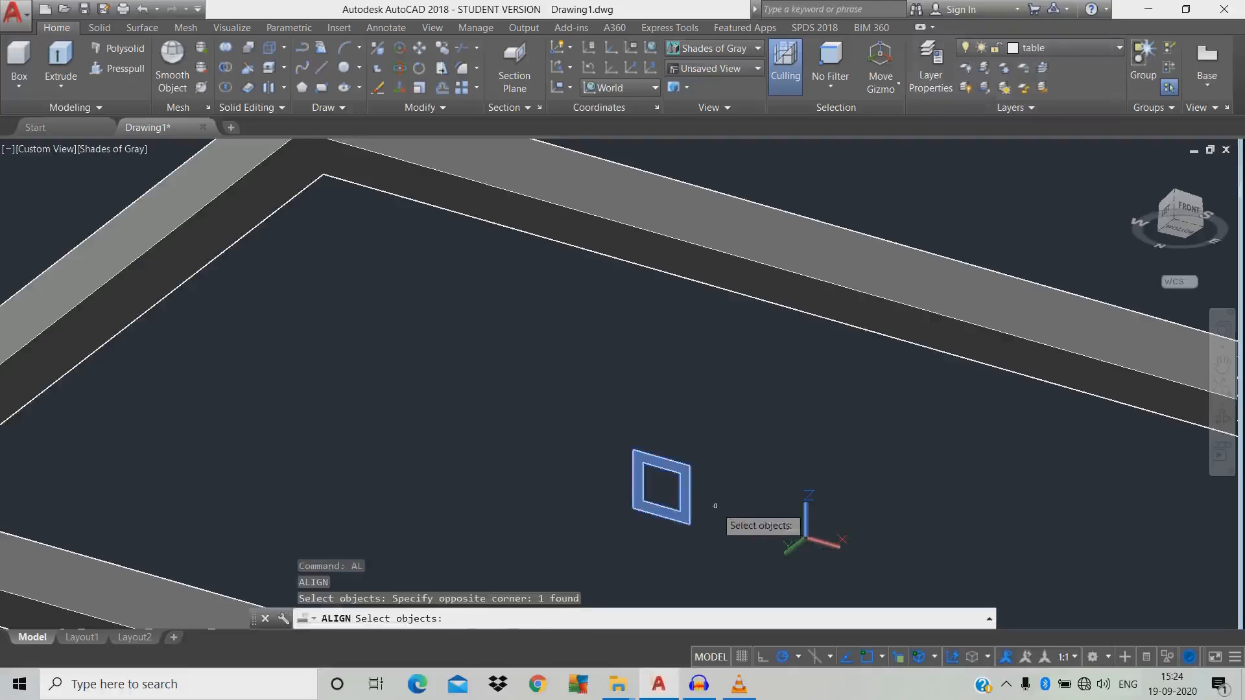
pyautogui.press('Return')
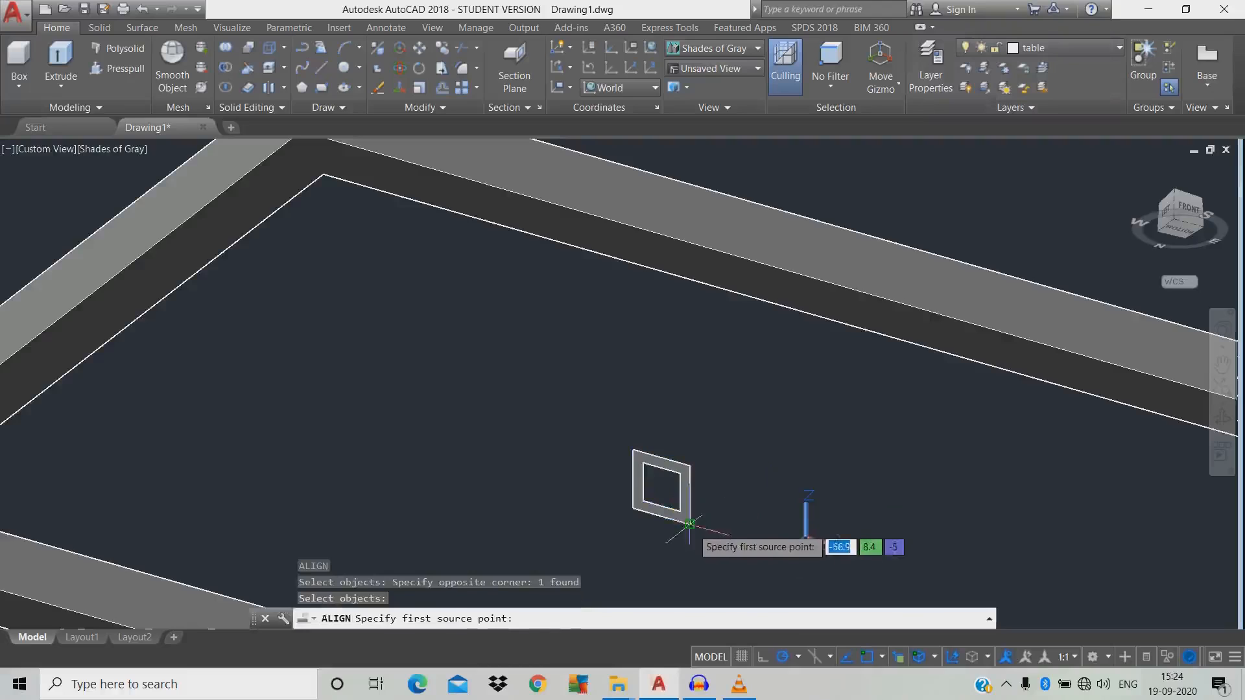
pyautogui.click(689, 524)
pyautogui.moveTo(543, 367); pyautogui.dragTo(628, 414, button='middle')
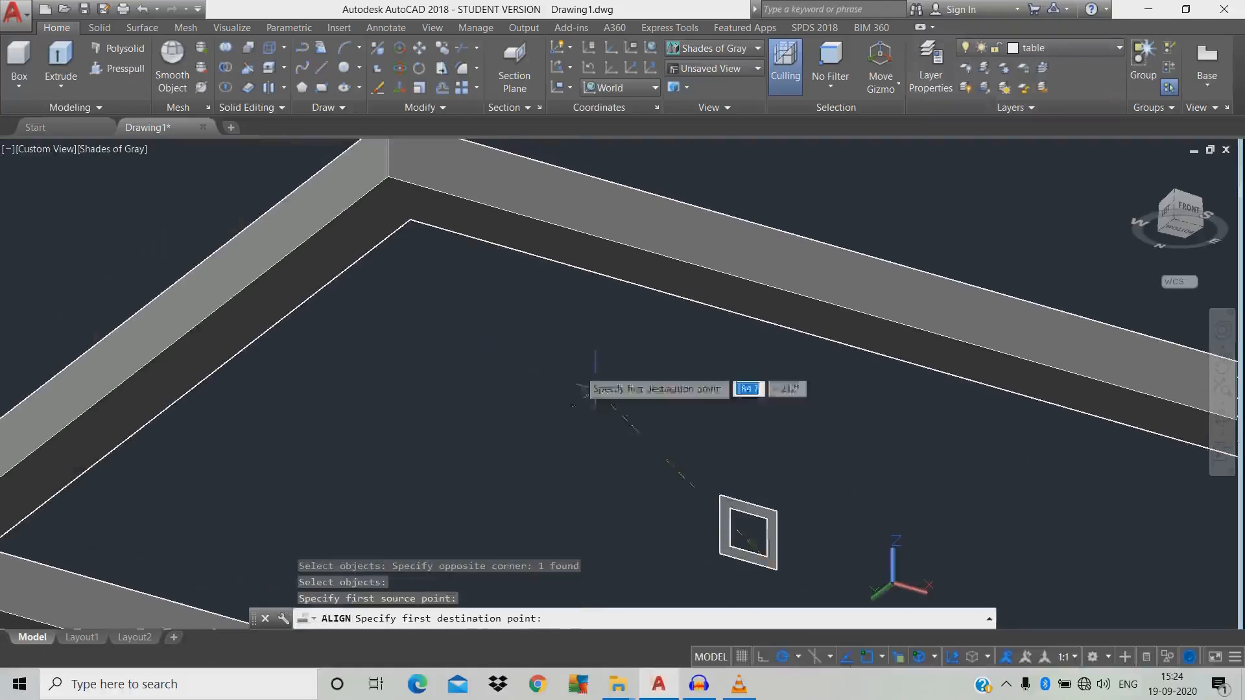
pyautogui.click(388, 175)
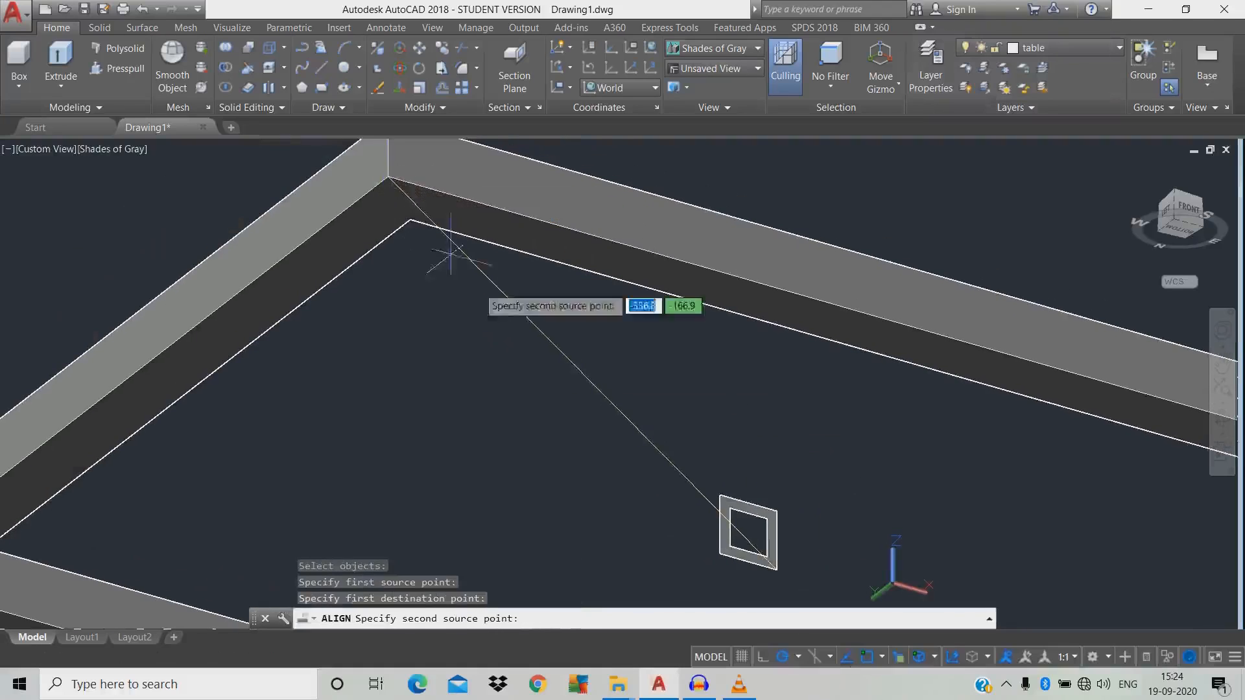
pyautogui.click(721, 486)
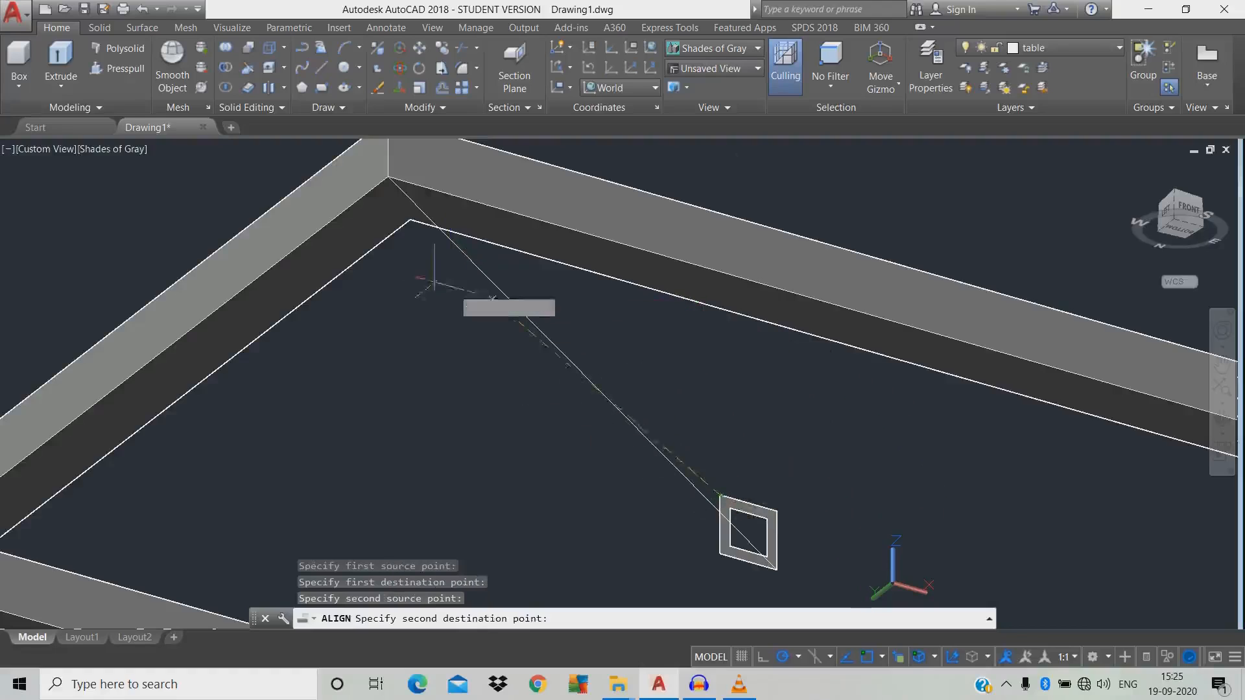
pyautogui.click(410, 221)
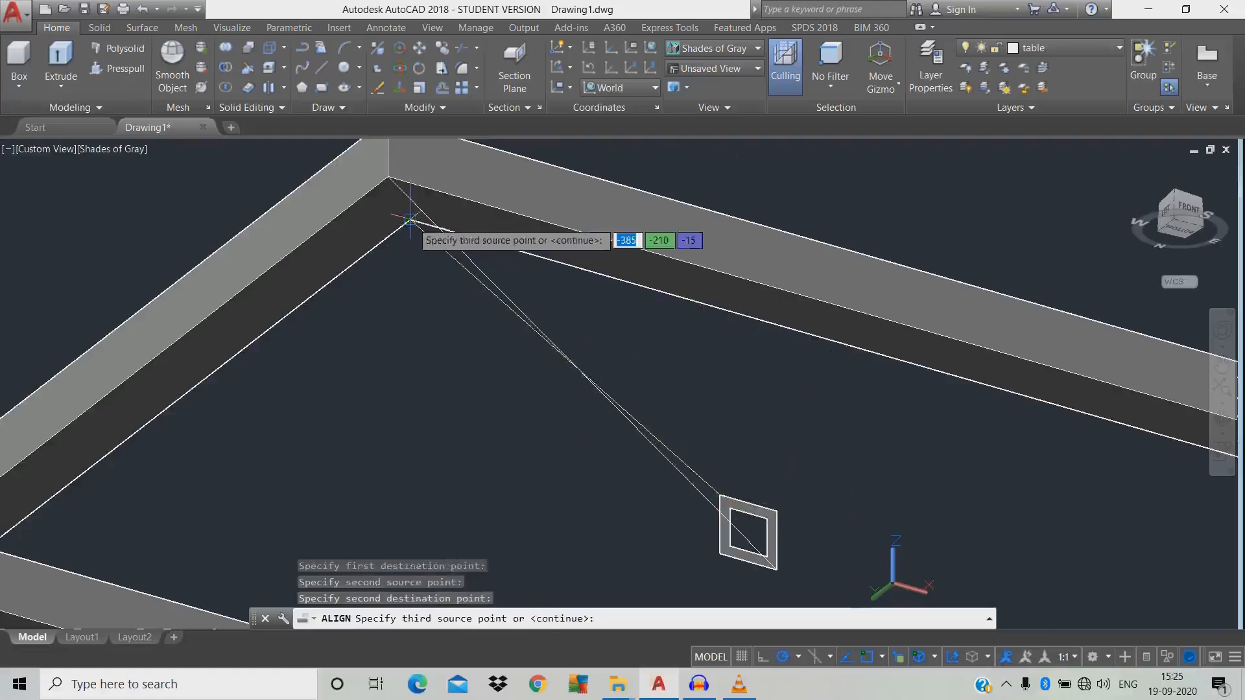
pyautogui.press('Return')
pyautogui.press('Return')
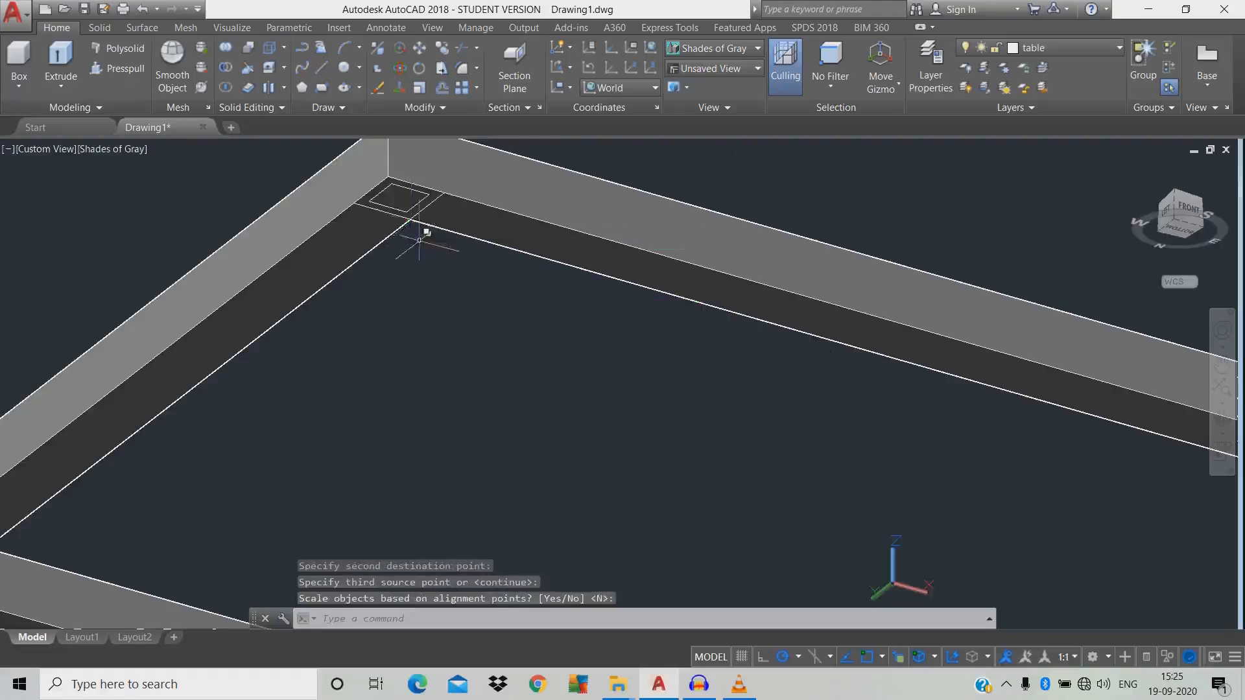
# Hide the swept frame so that only the square profiles are displayed
pyautogui.scroll(-1, 453, 237)
pyautogui.scroll(-2, 459, 237)
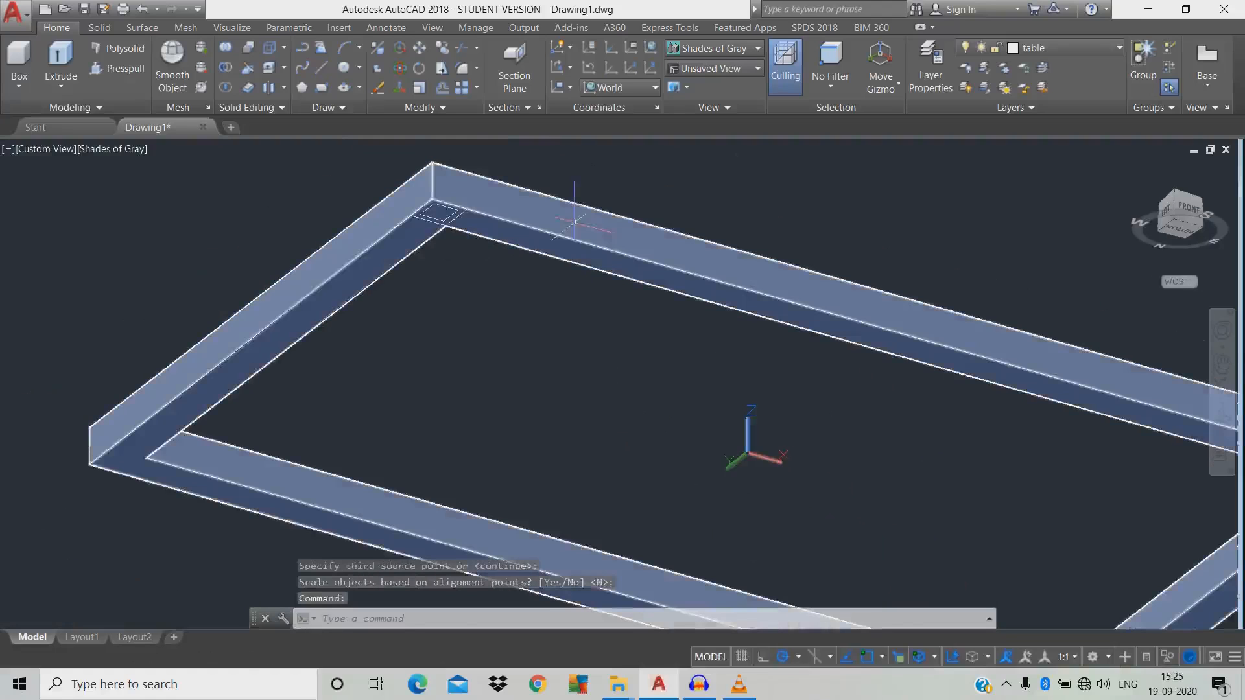
pyautogui.click(567, 225)
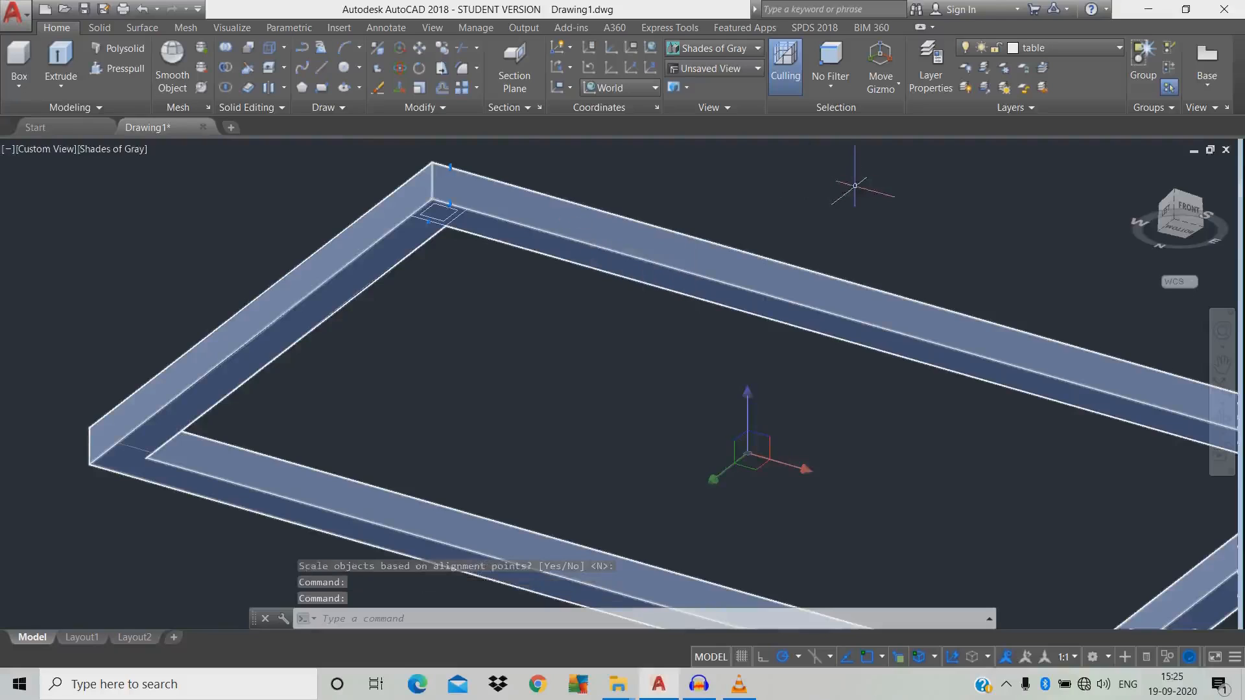
pyautogui.rightClick(856, 188)
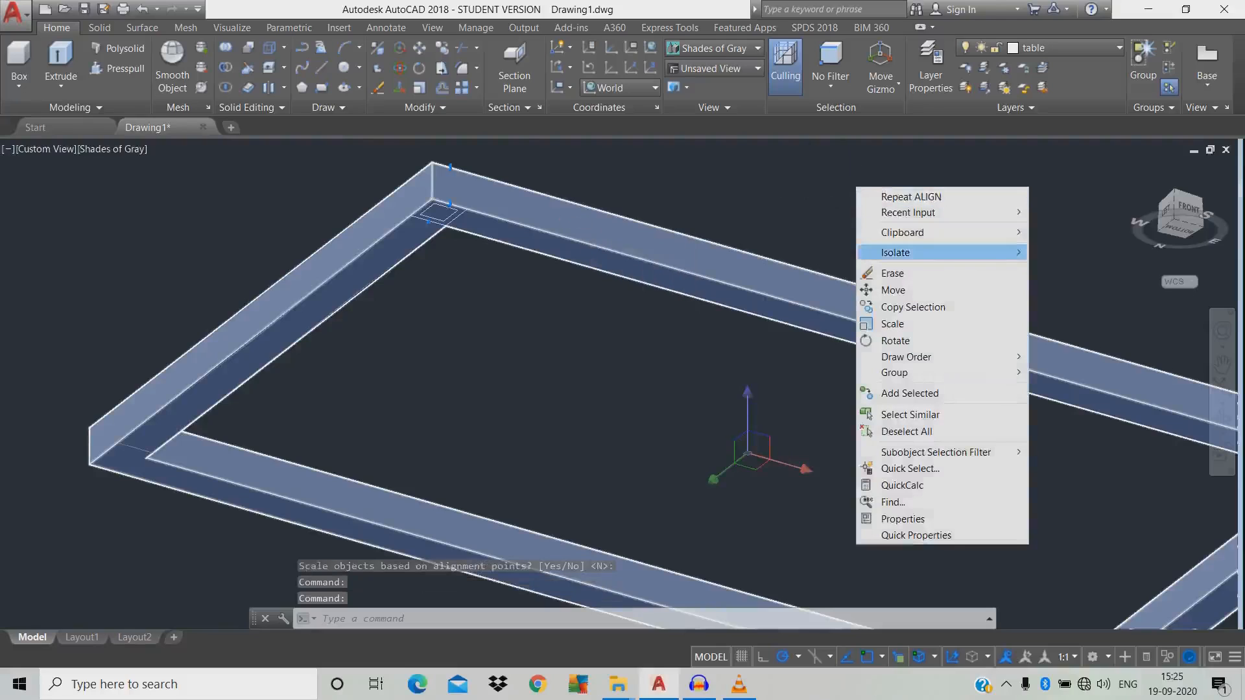
pyautogui.moveTo(934, 252)
pyautogui.click(1077, 270)
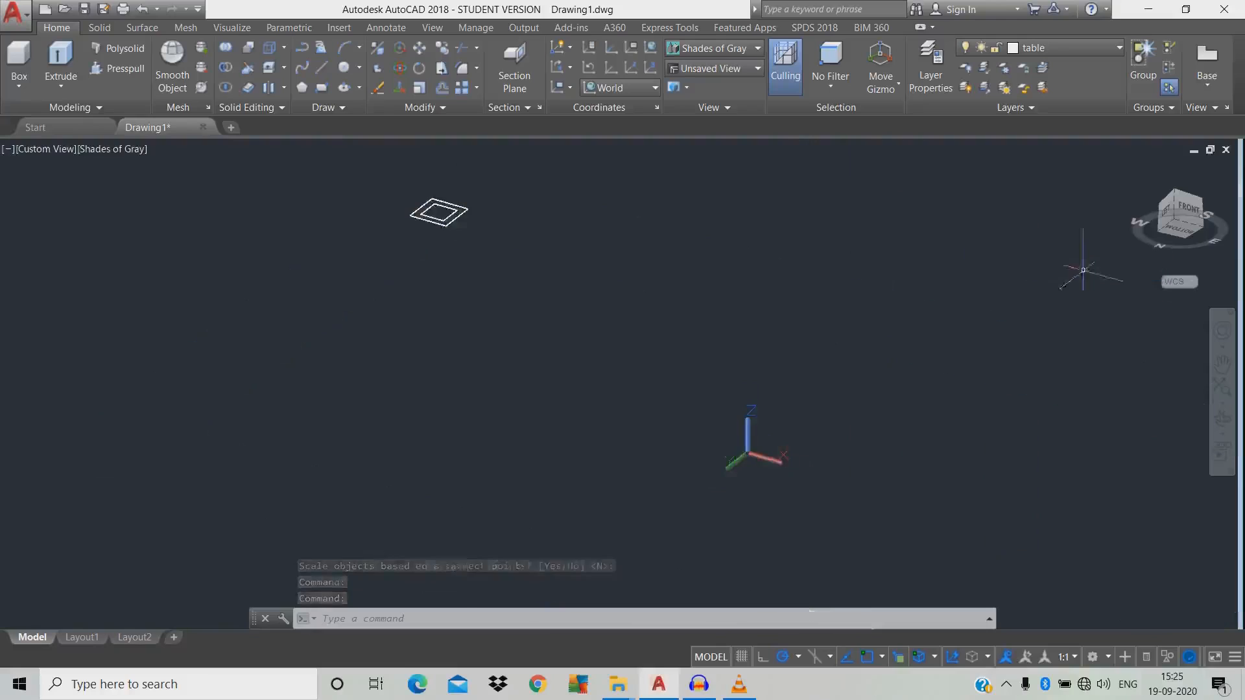
# Copy the corner hollow square profile along the X direction at distances of 300 and 800
pyautogui.write('c')
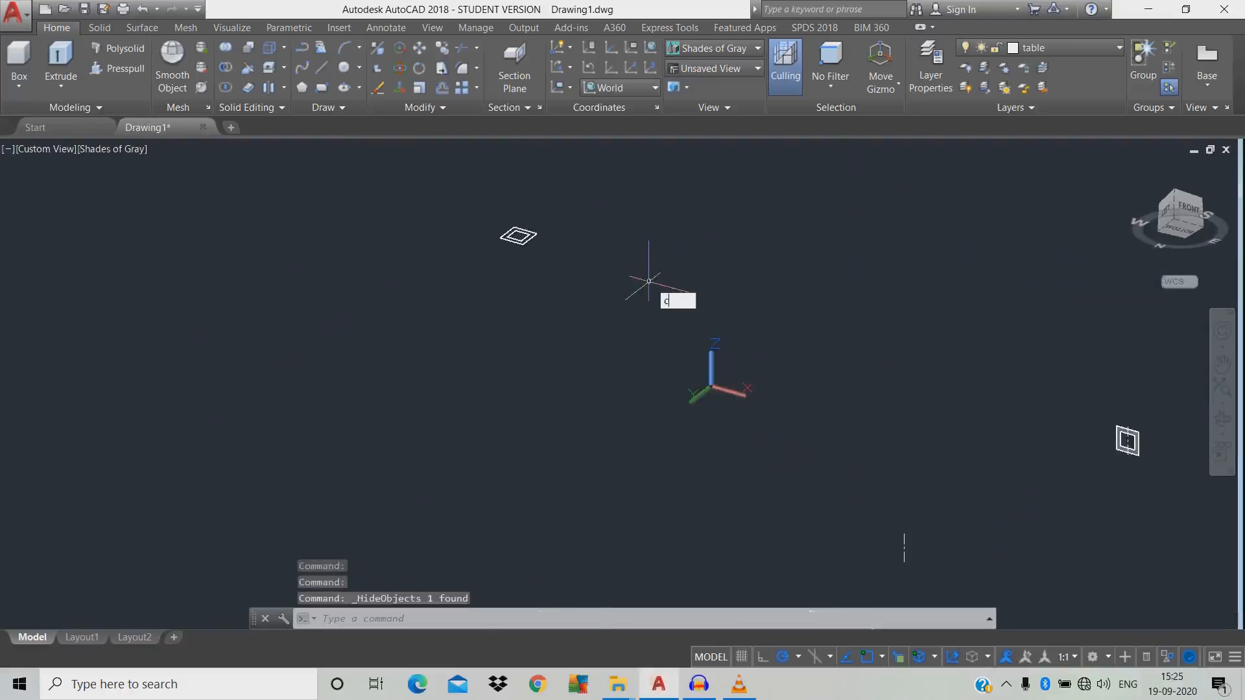
pyautogui.write('o')
pyautogui.press('Return')
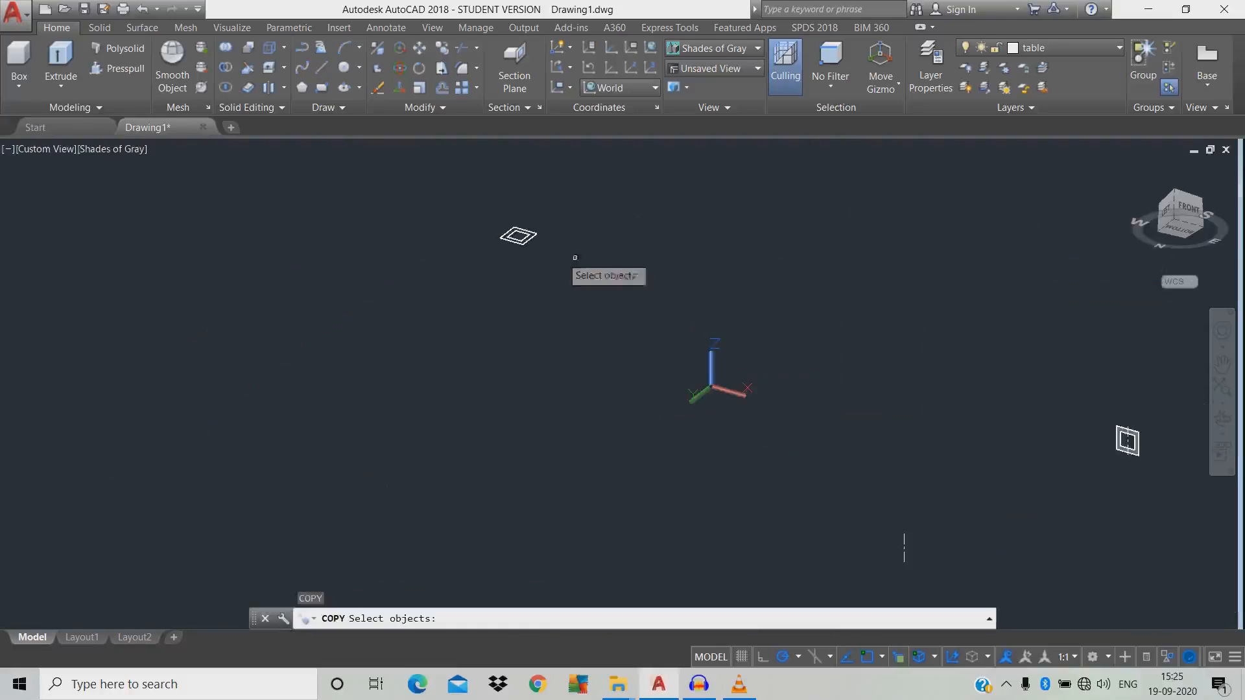
pyautogui.click(518, 236)
pyautogui.press('Return')
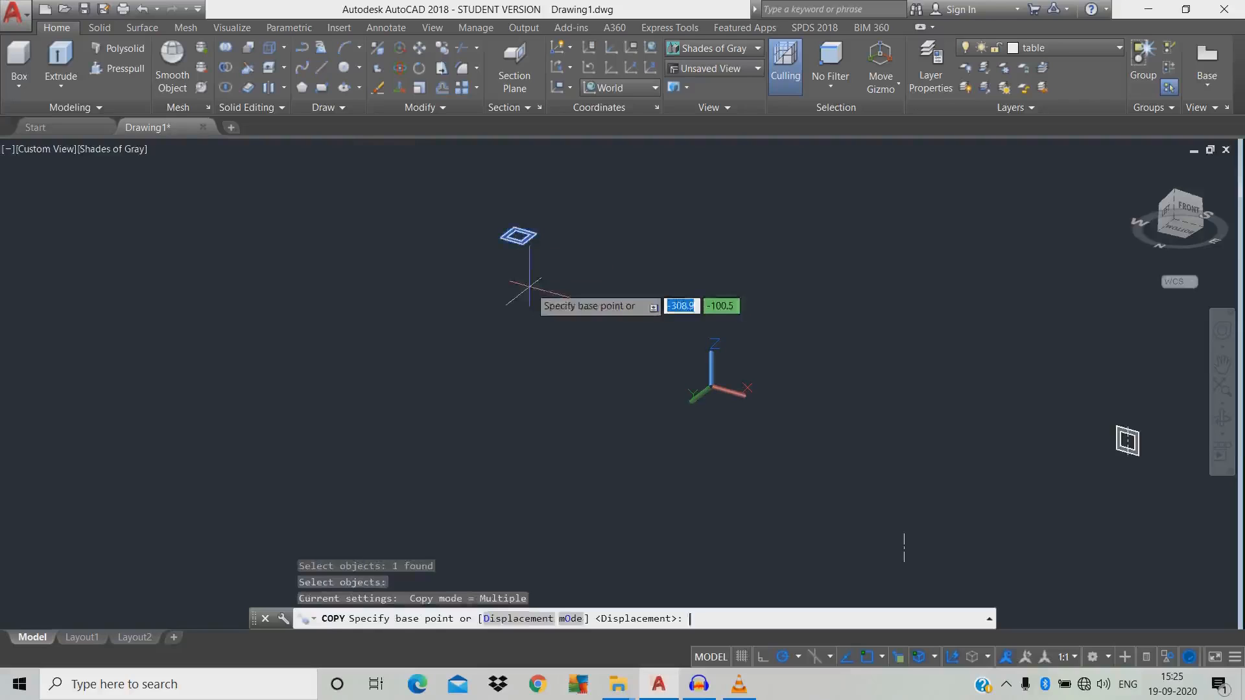
pyautogui.click(589, 263)
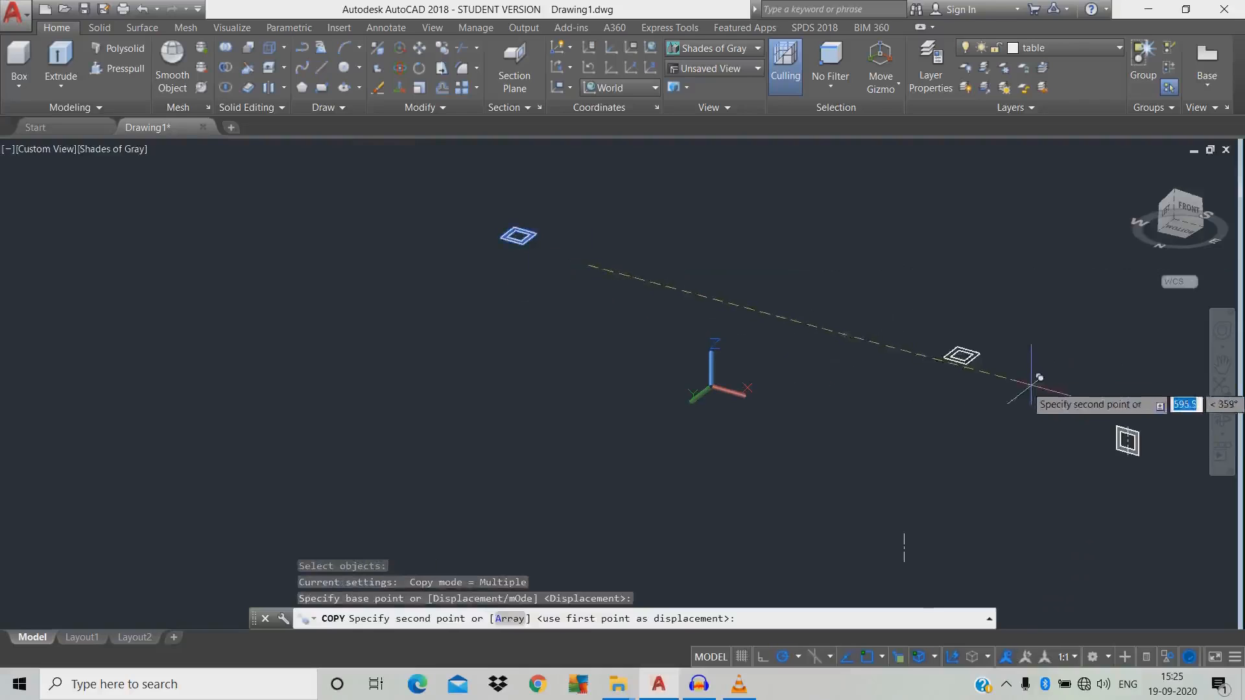
pyautogui.write('300')
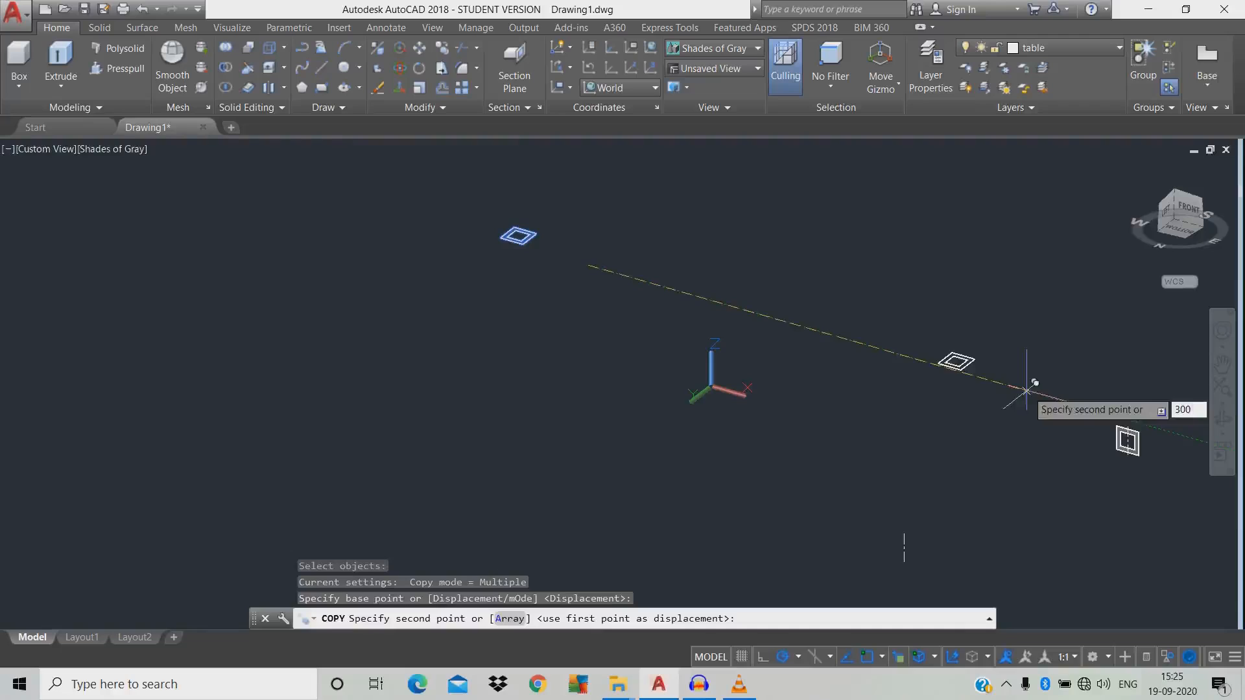
pyautogui.press('Return')
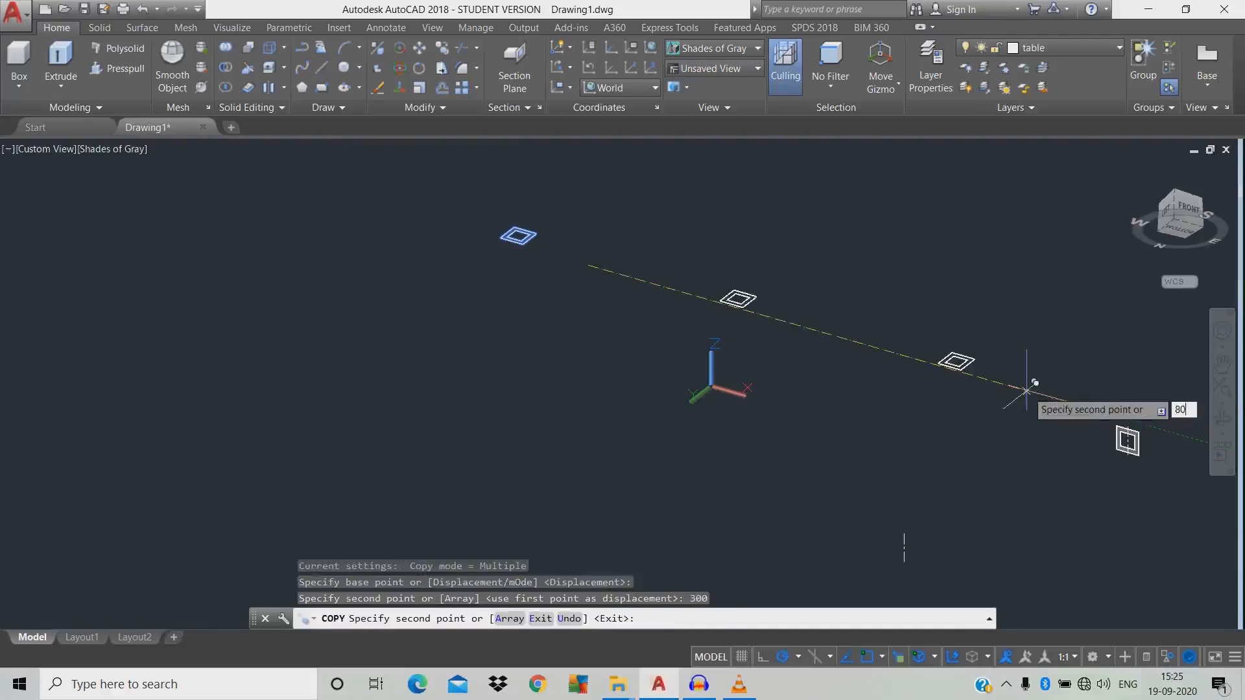
pyautogui.press('Return')
pyautogui.press('Escape')
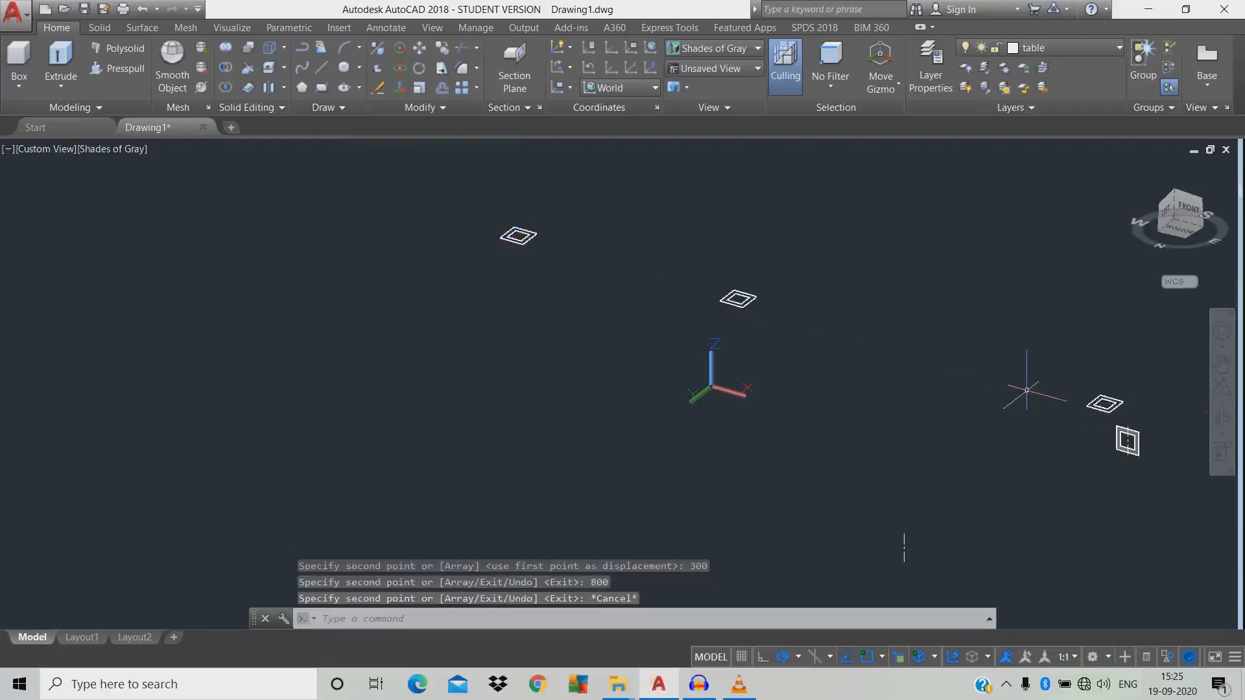
# Copy the three flat square profiles together 450 along the Y direction to form a second row
pyautogui.write('ct o')
pyautogui.press('Return')
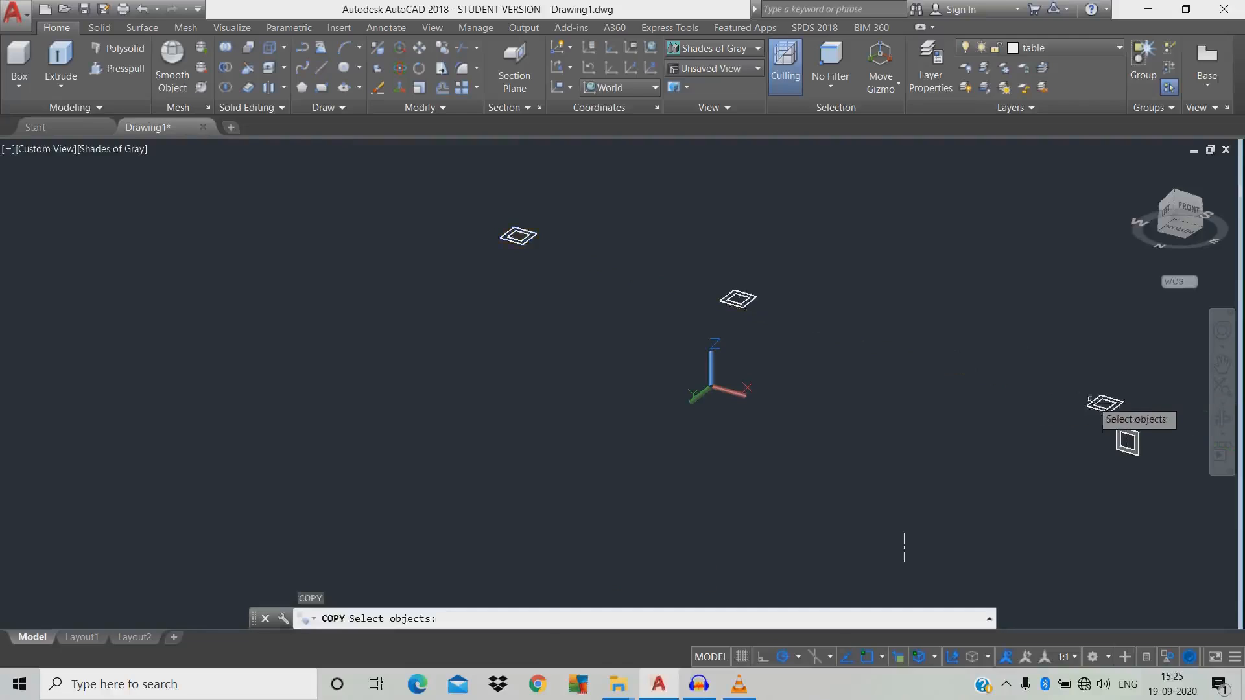
pyautogui.click(1104, 405)
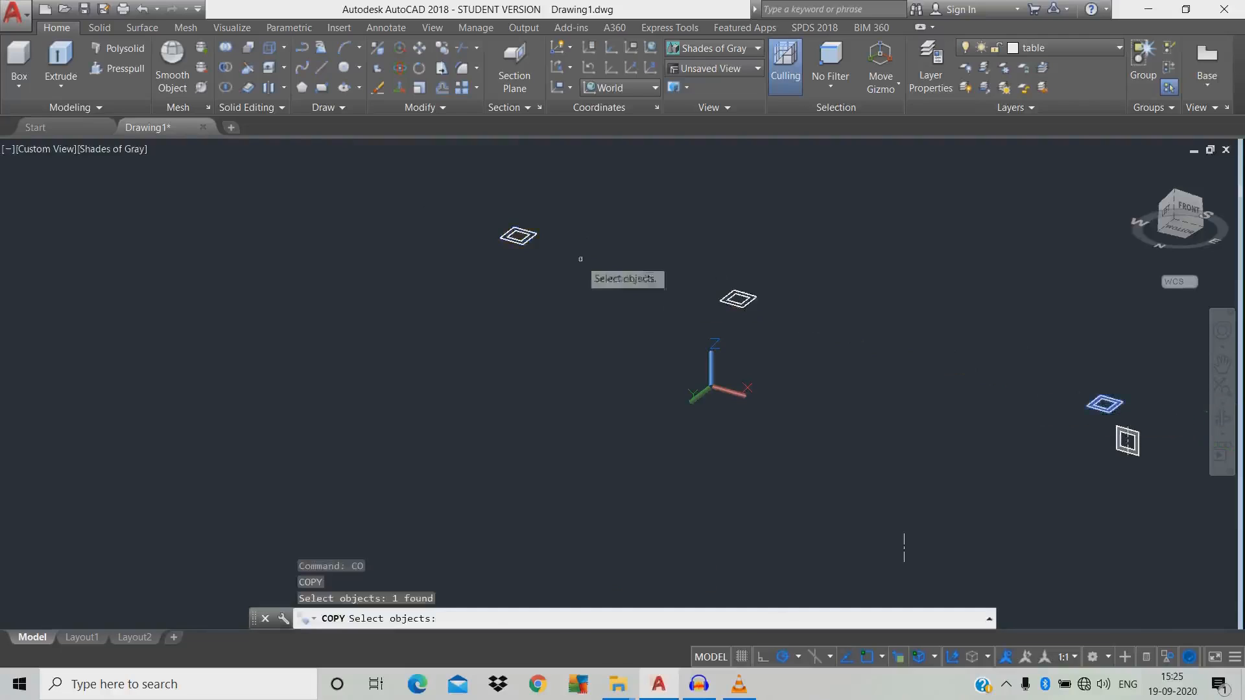
pyautogui.click(577, 263)
pyautogui.click(481, 212)
pyautogui.click(820, 336)
pyautogui.click(717, 273)
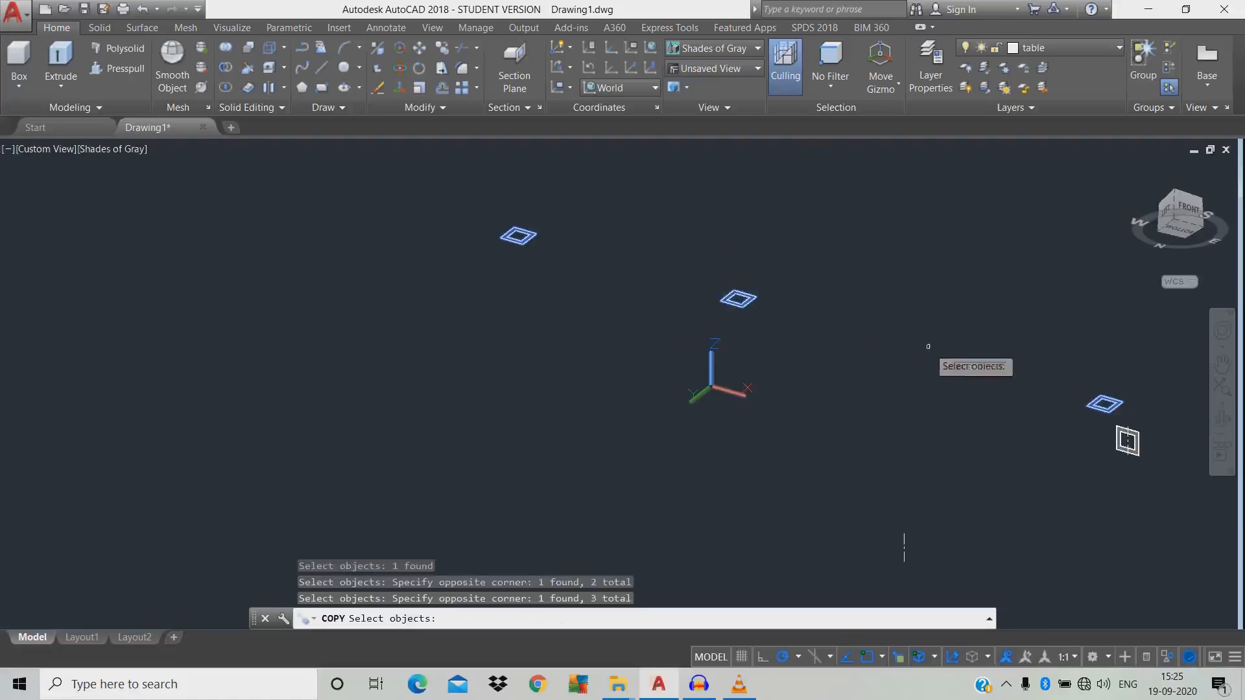
pyautogui.press('Return')
pyautogui.click(905, 358)
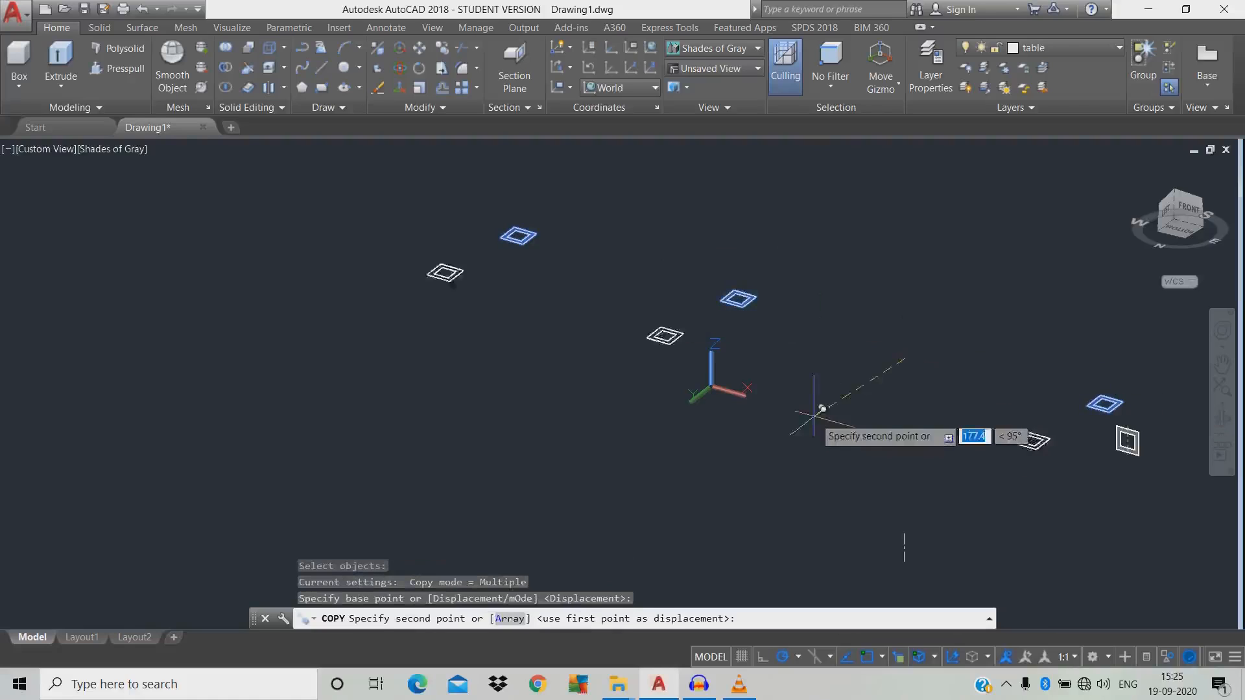
pyautogui.write('450')
pyautogui.press('Return')
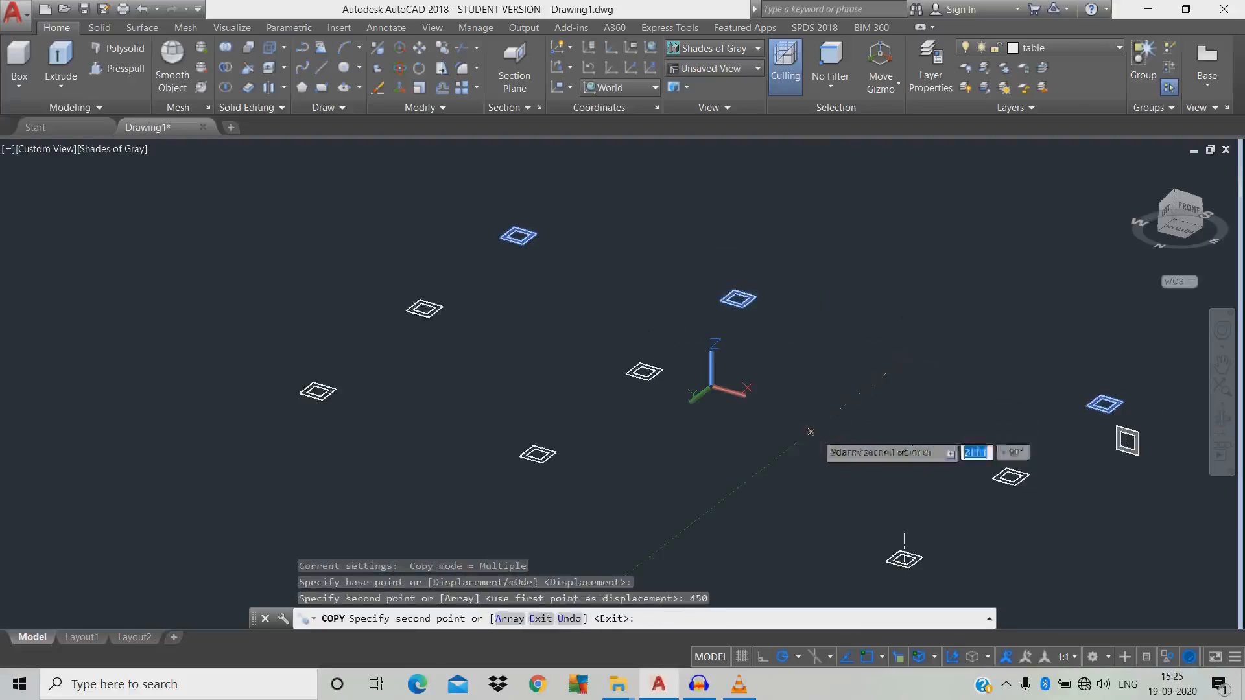
pyautogui.press('Escape')
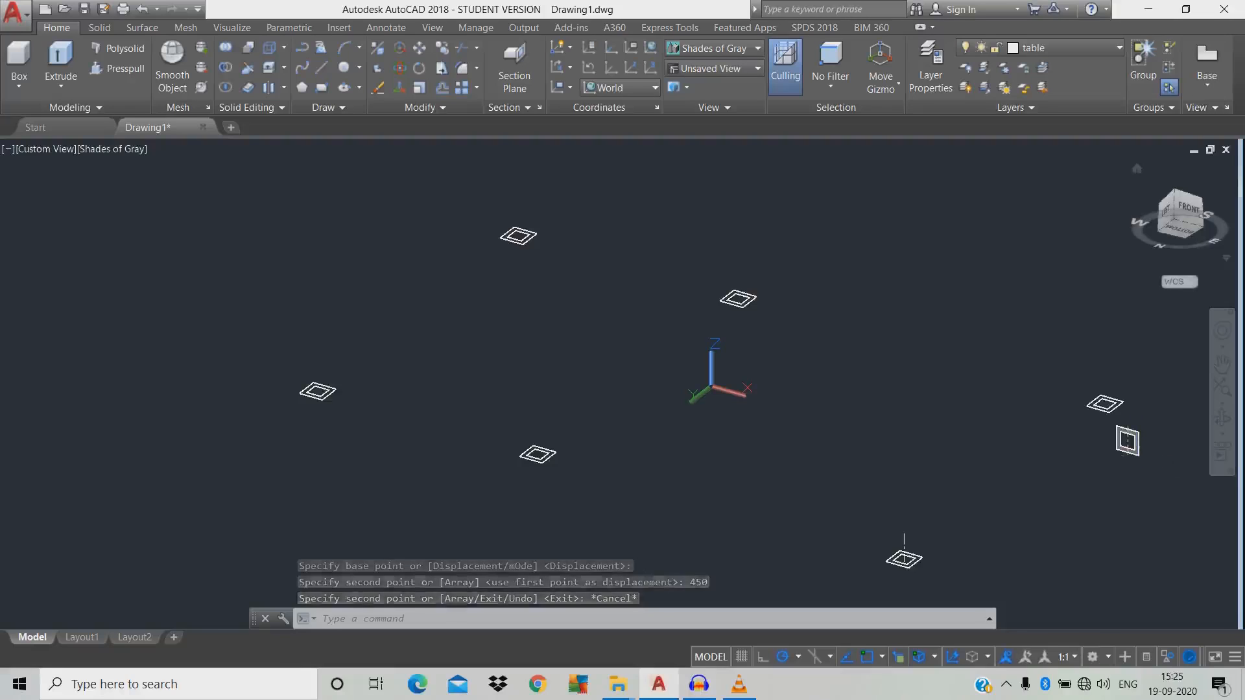
# From the home view, copy the intermediate square profile of the far row a short distance along Y toward the other row
pyautogui.click(1137, 170)
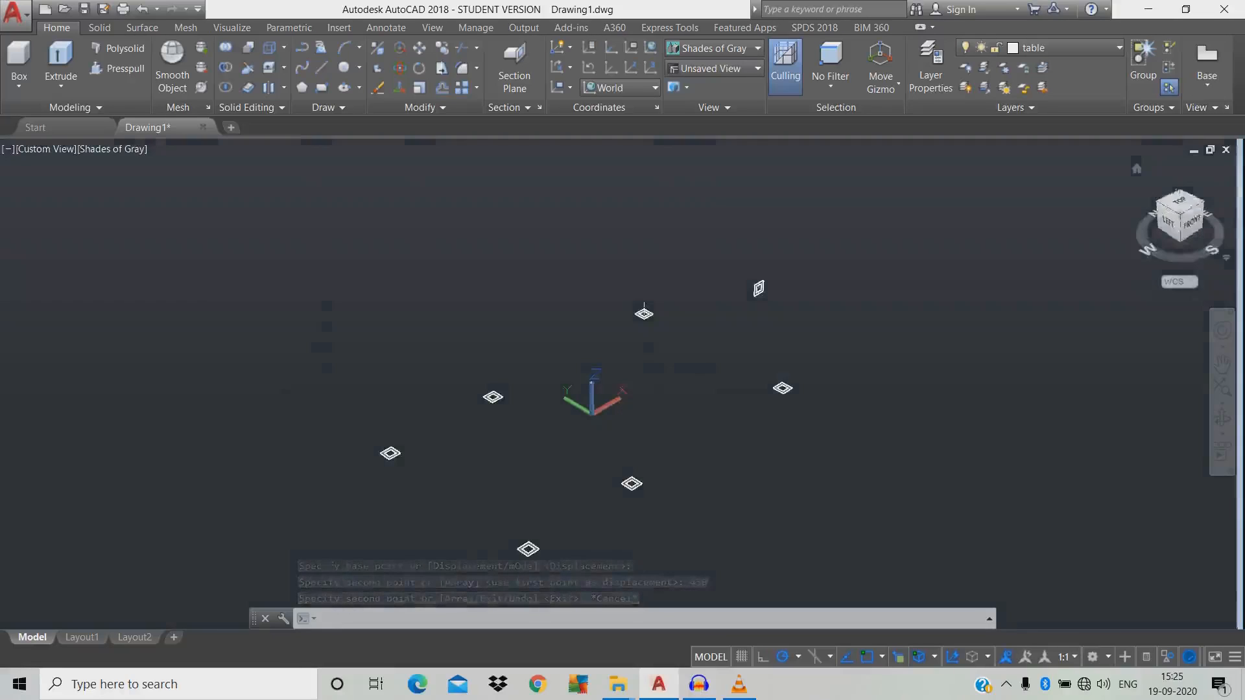
pyautogui.scroll(1, 561, 398)
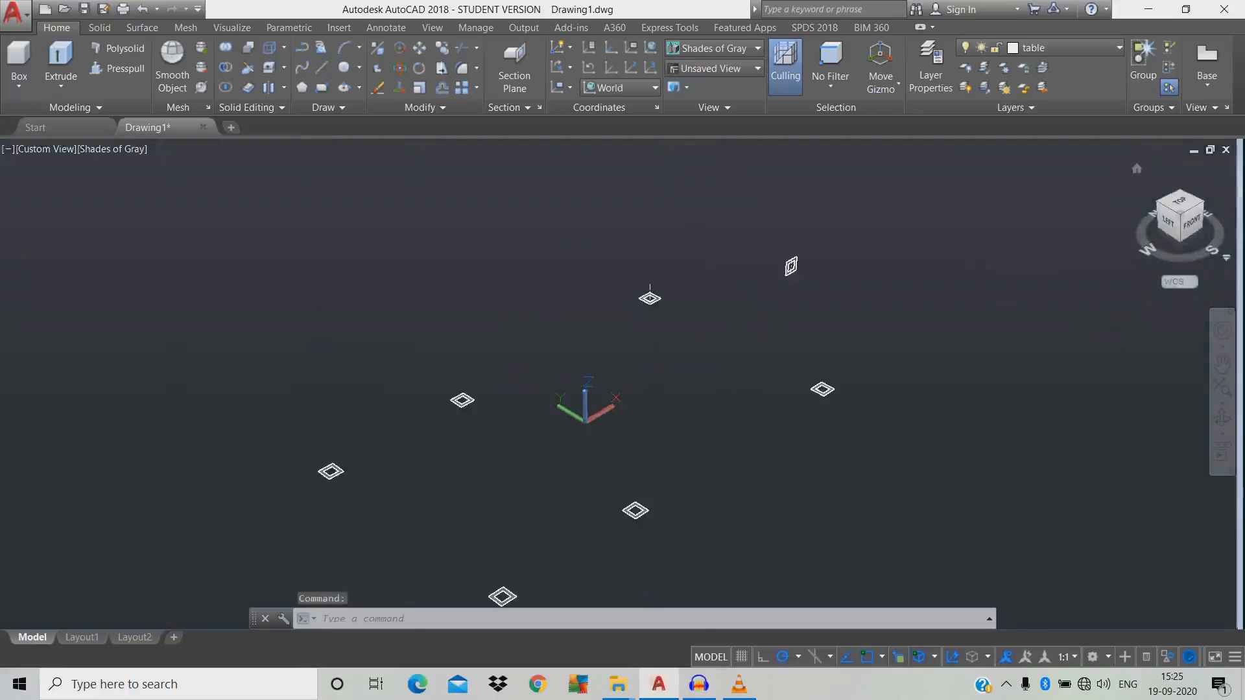
pyautogui.click(1219, 259)
pyautogui.click(1095, 295)
pyautogui.scroll(4, 391, 427)
pyautogui.moveTo(391, 427); pyautogui.dragTo(444, 353, button='middle')
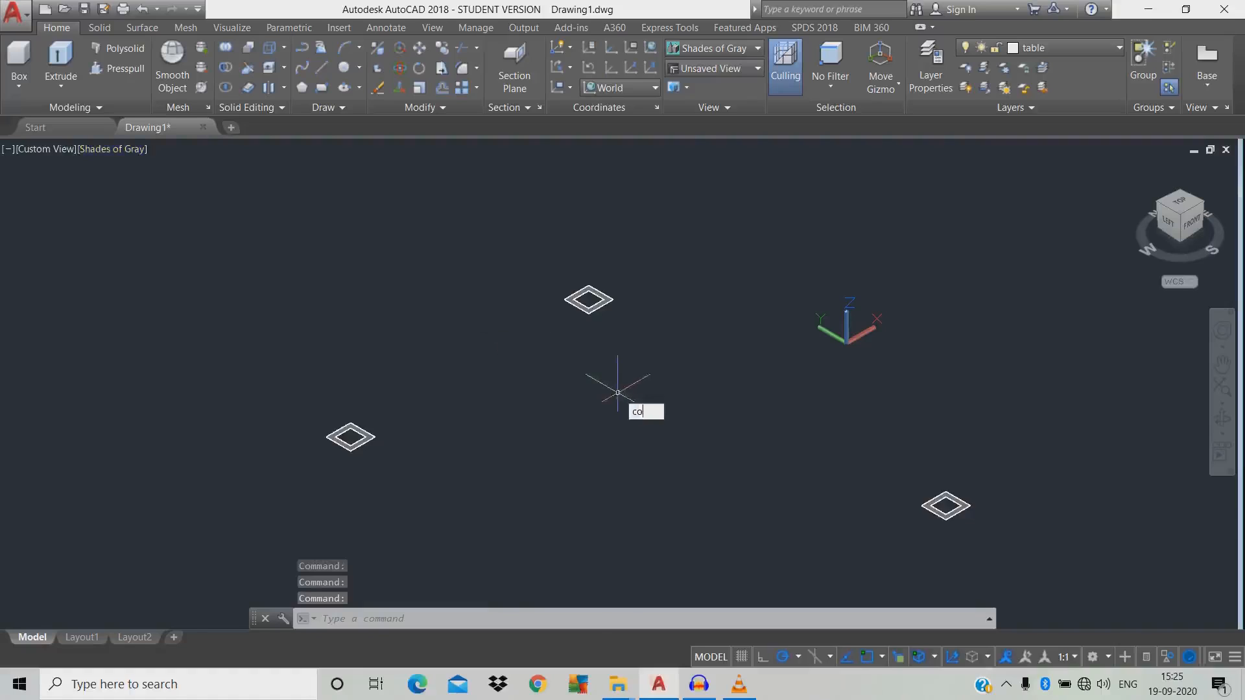
pyautogui.press('Return')
pyautogui.click(591, 309)
pyautogui.press('Return')
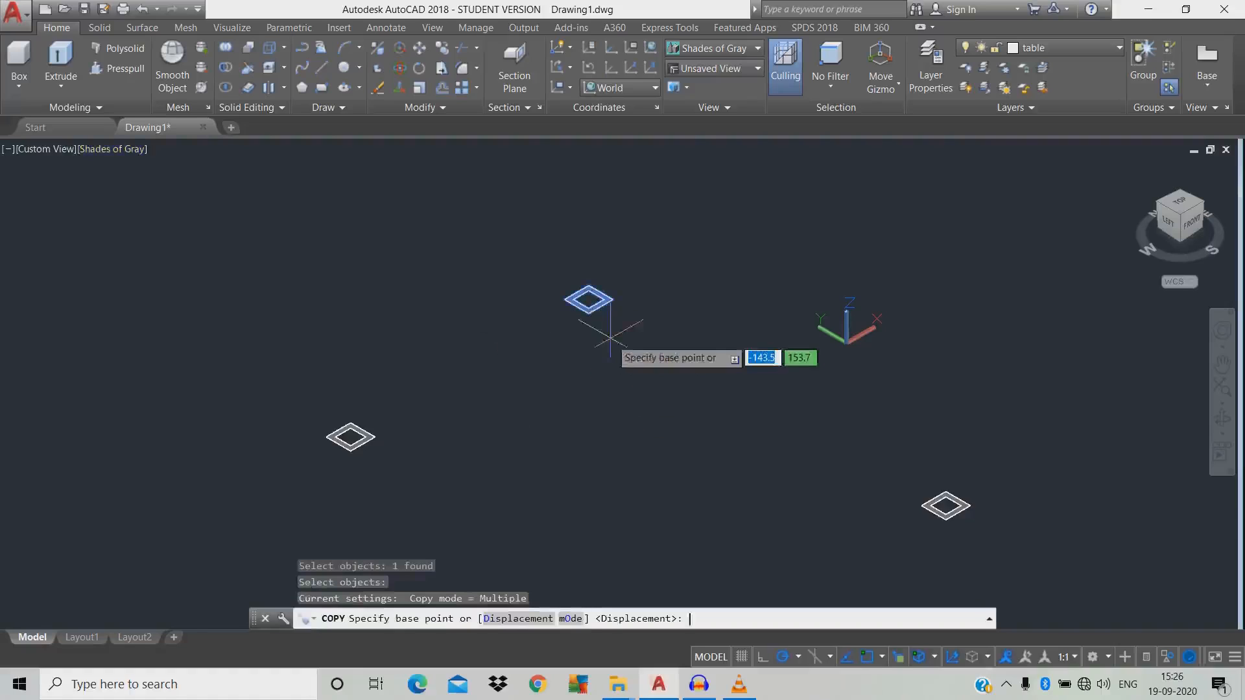
pyautogui.click(610, 348)
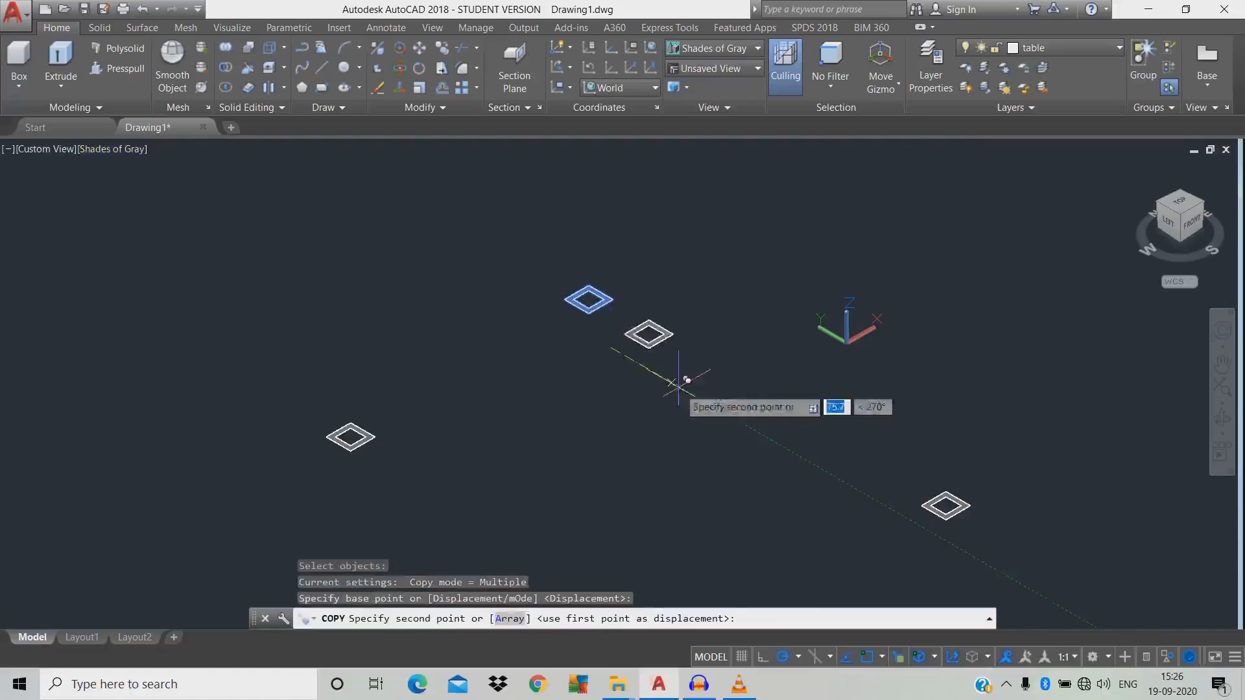
pyautogui.click(689, 392)
pyautogui.press('Escape')
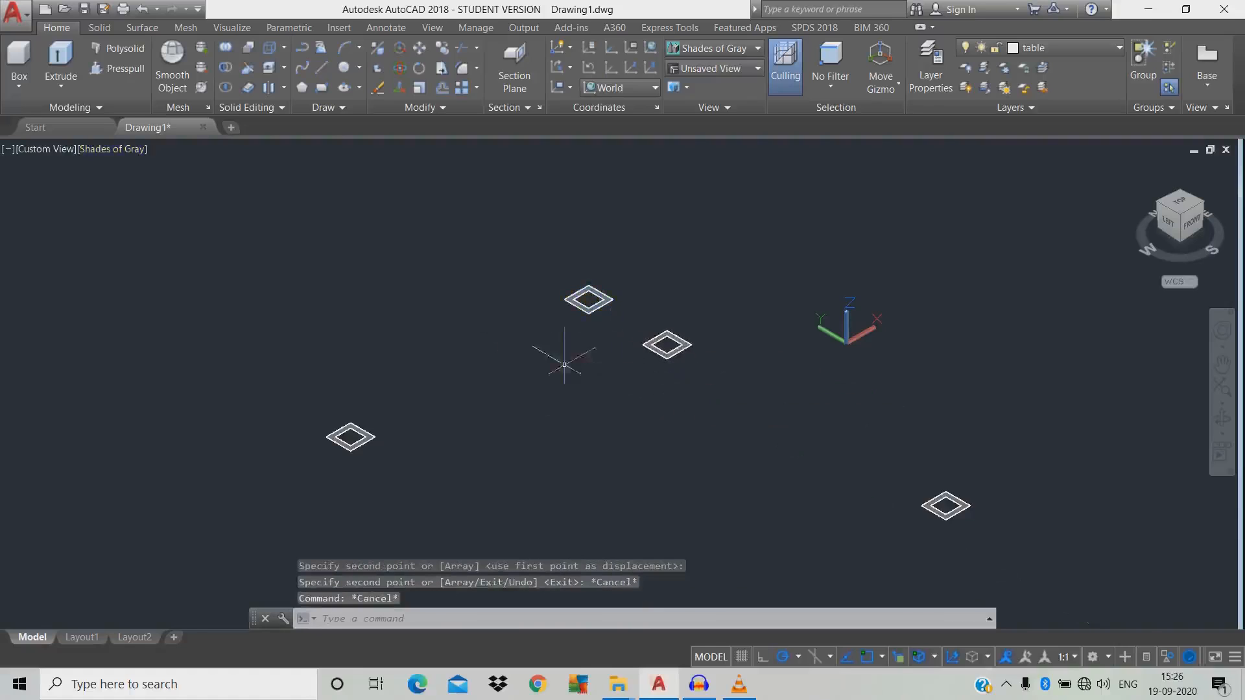
# End the object isolation to bring back the hidden swept frame
pyautogui.scroll(-2, 564, 364)
pyautogui.rightClick(891, 356)
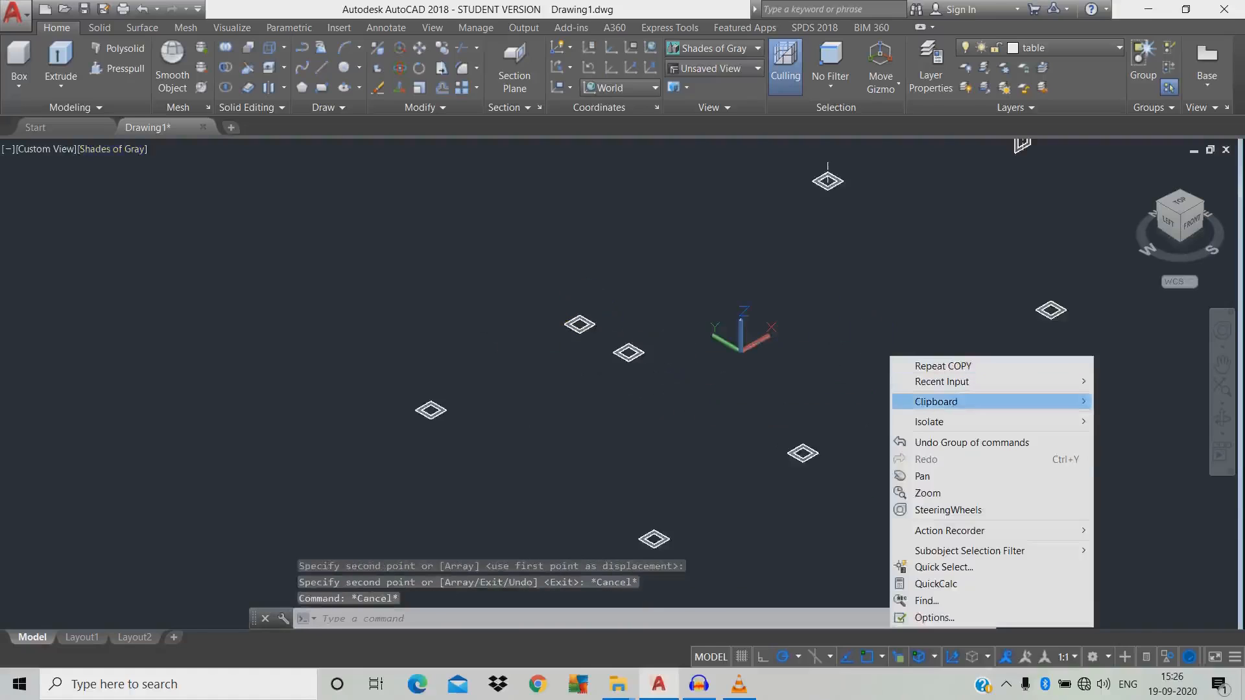
pyautogui.moveTo(940, 421)
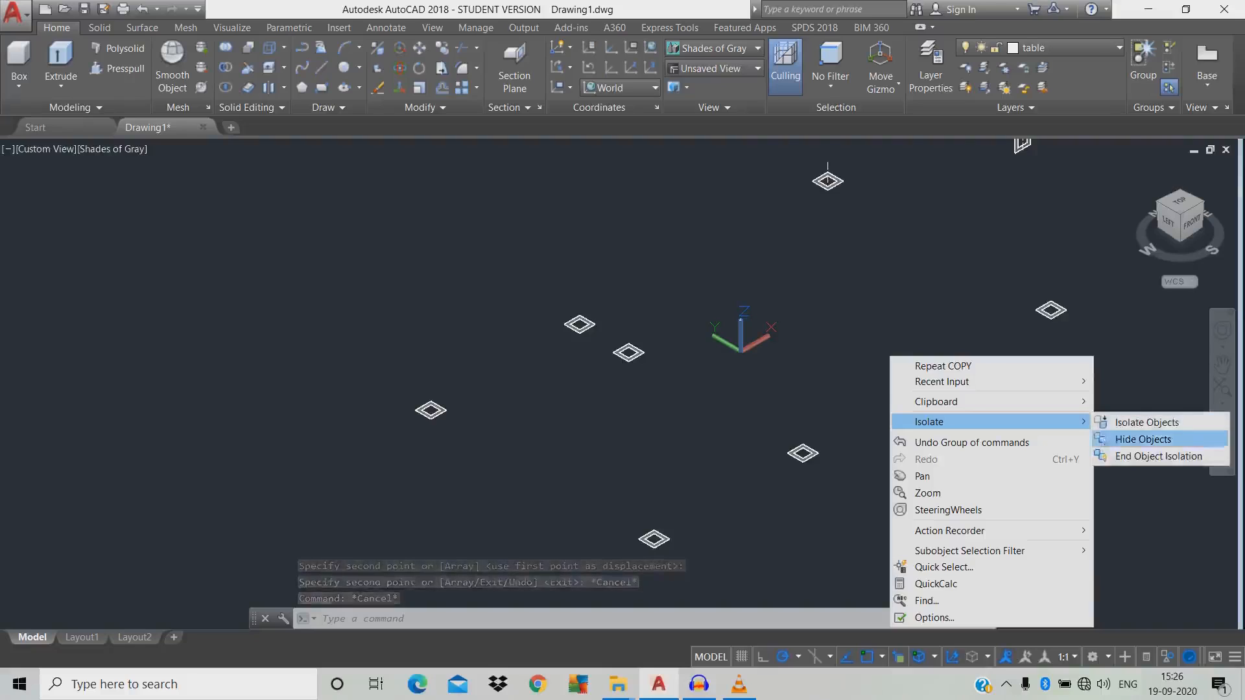
pyautogui.click(1146, 456)
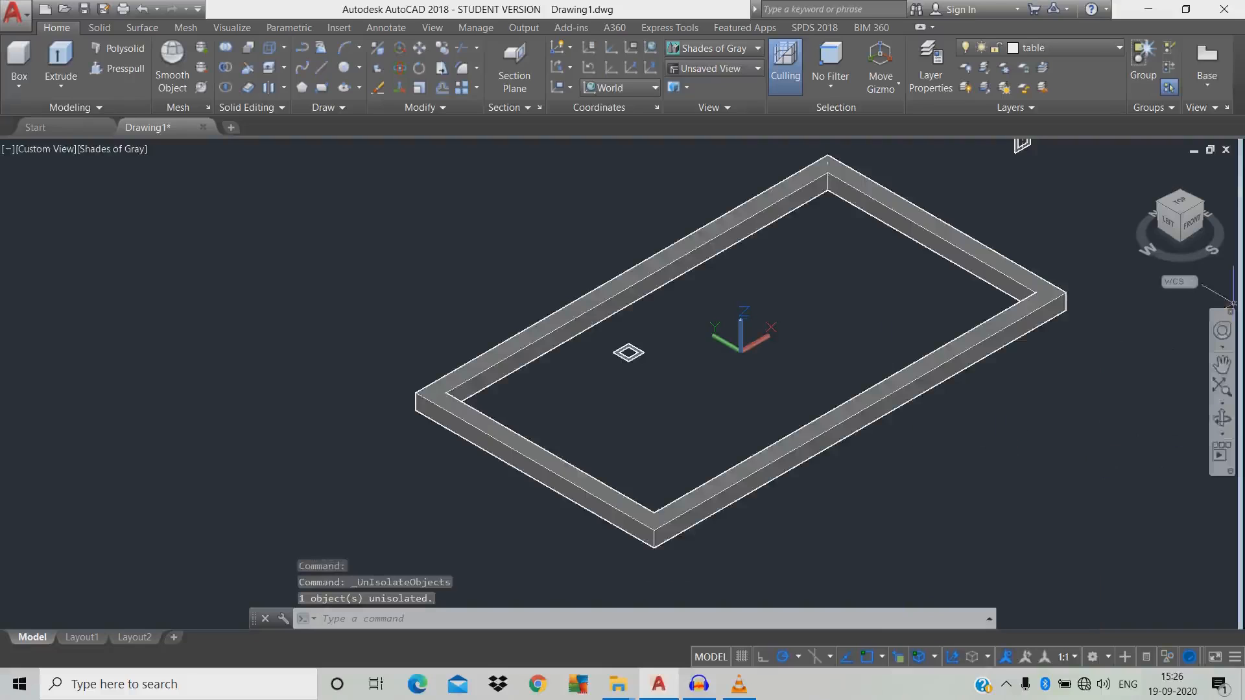
# Set the viewport's visual style to 2D Wireframe
pyautogui.click(107, 148)
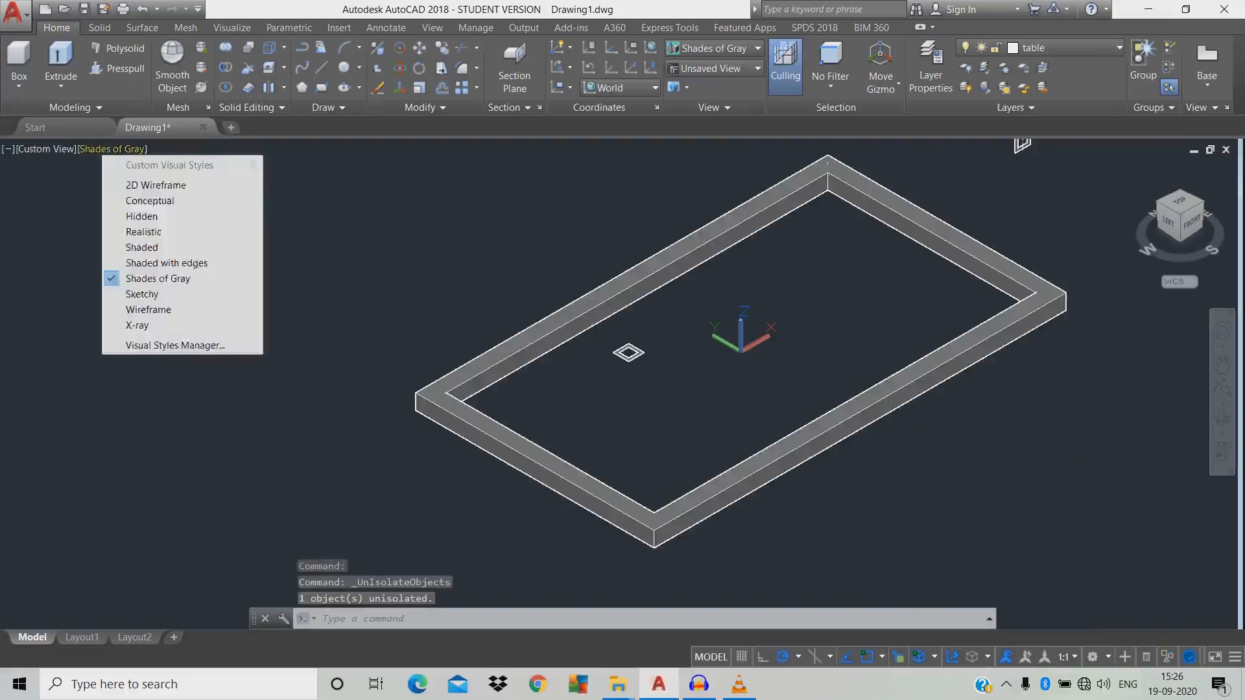
pyautogui.click(106, 150)
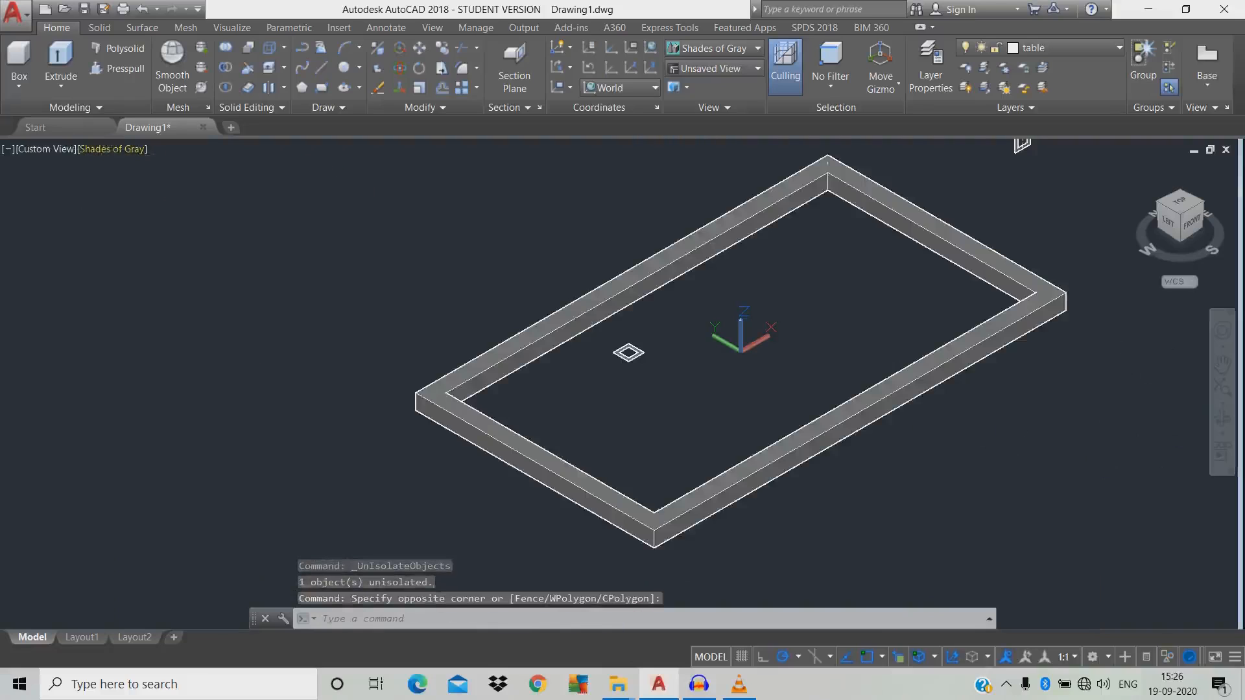
pyautogui.click(107, 148)
pyautogui.click(198, 189)
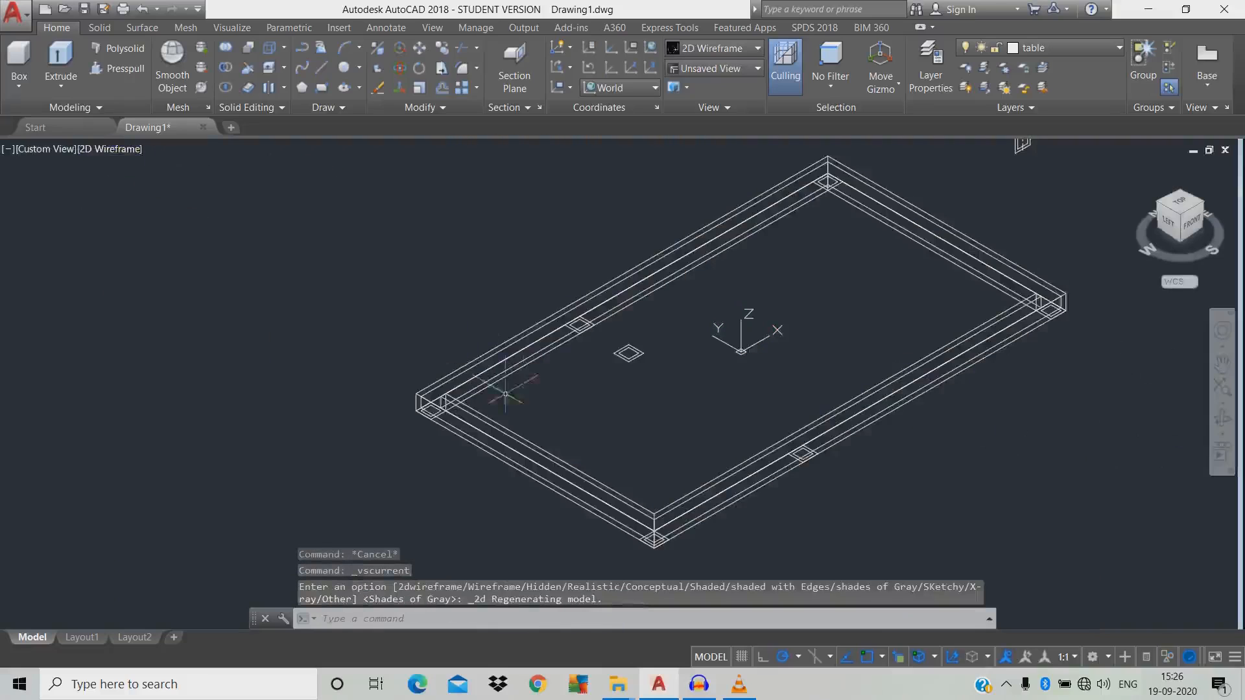
pyautogui.moveTo(505, 394); pyautogui.dragTo(457, 385, button='middle')
pyautogui.write('al')
pyautogui.press('Return')
pyautogui.press('Escape')
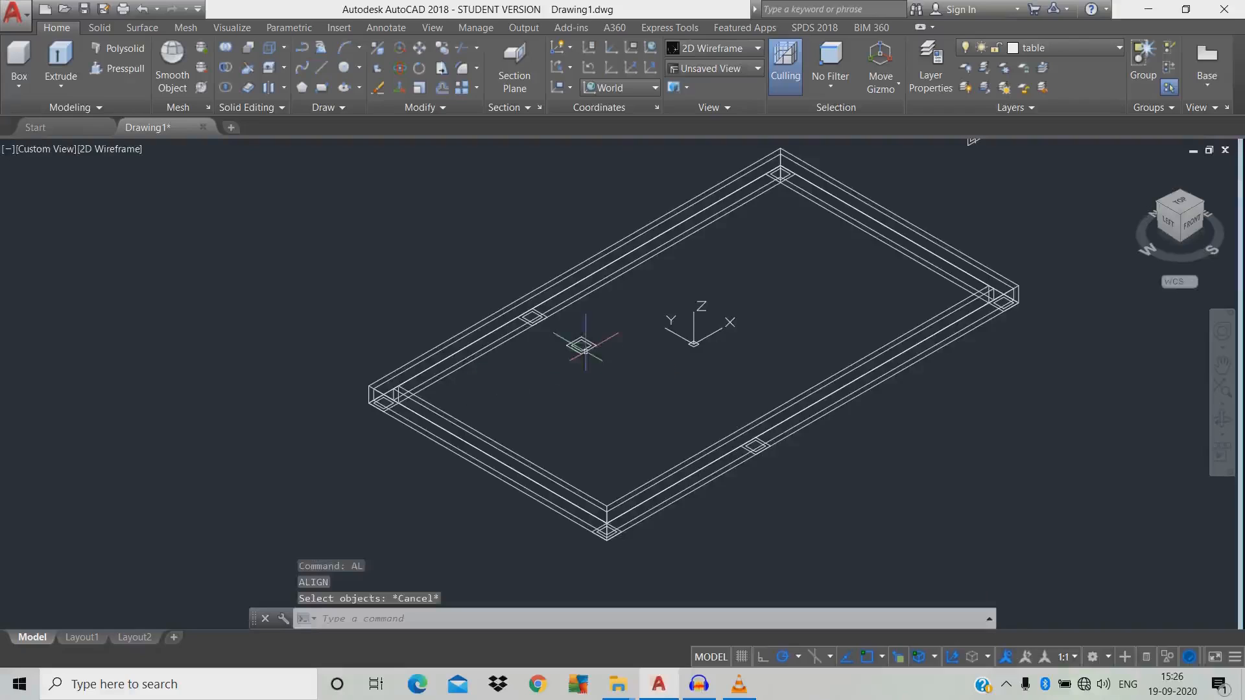
# Move the loose square profile by its outer corner onto the intermediate square's inner corner endpoint, so the two squares sit side by side
pyautogui.scroll(2, 606, 389)
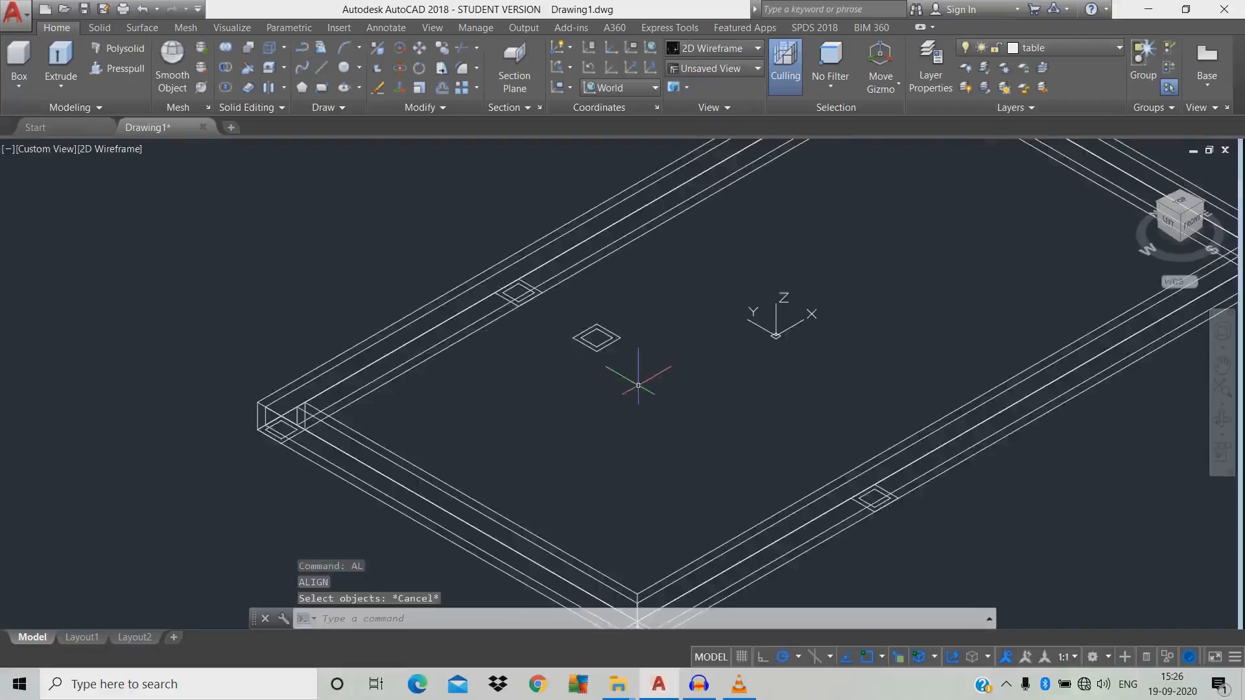
pyautogui.write('m')
pyautogui.press('Return')
pyautogui.click(639, 385)
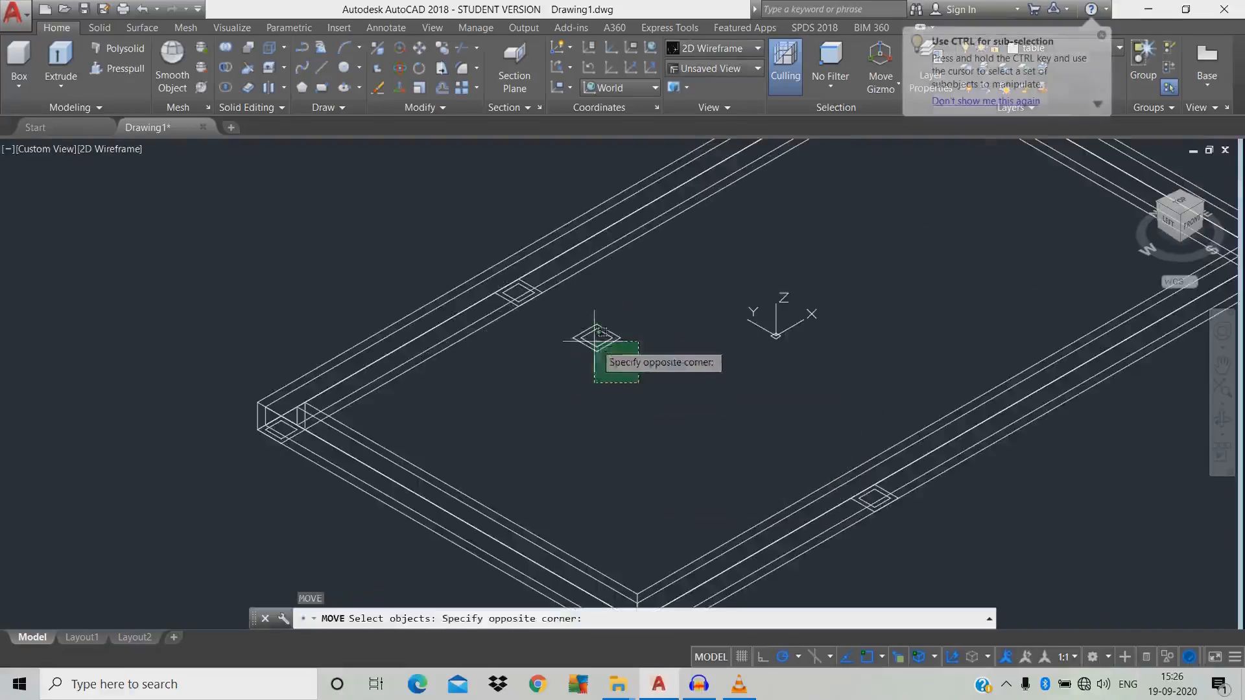
pyautogui.click(589, 341)
pyautogui.press('Return')
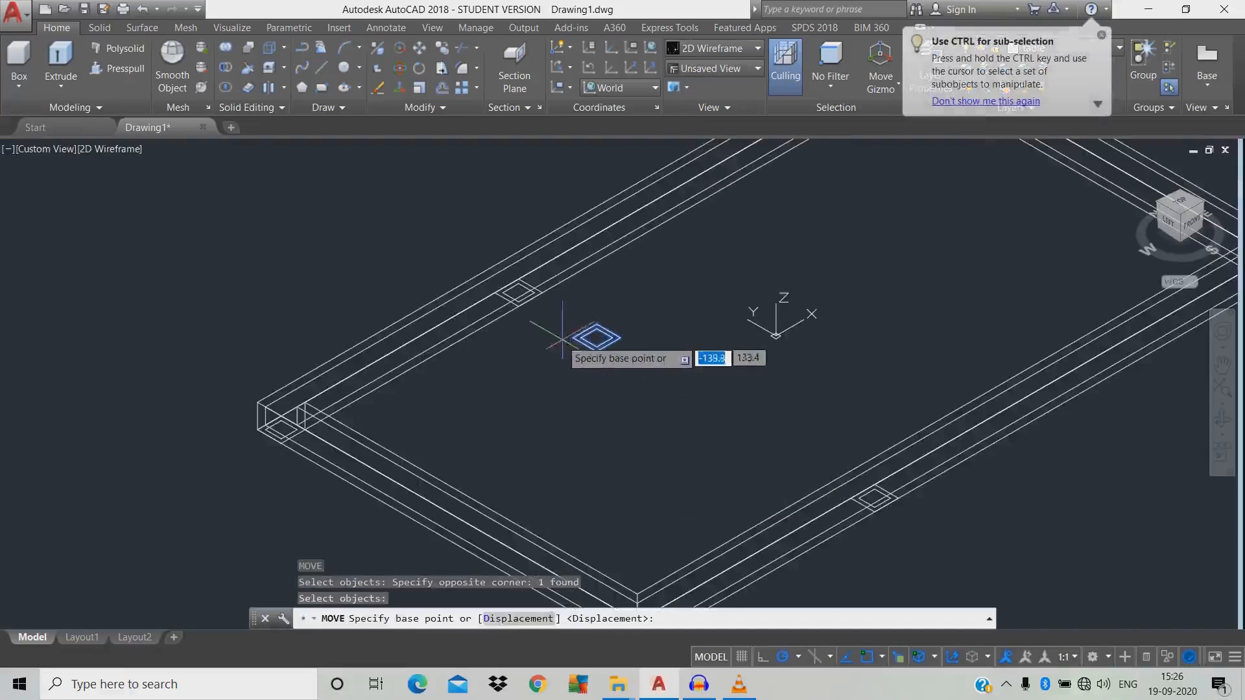
pyautogui.click(574, 337)
pyautogui.scroll(2, 533, 305)
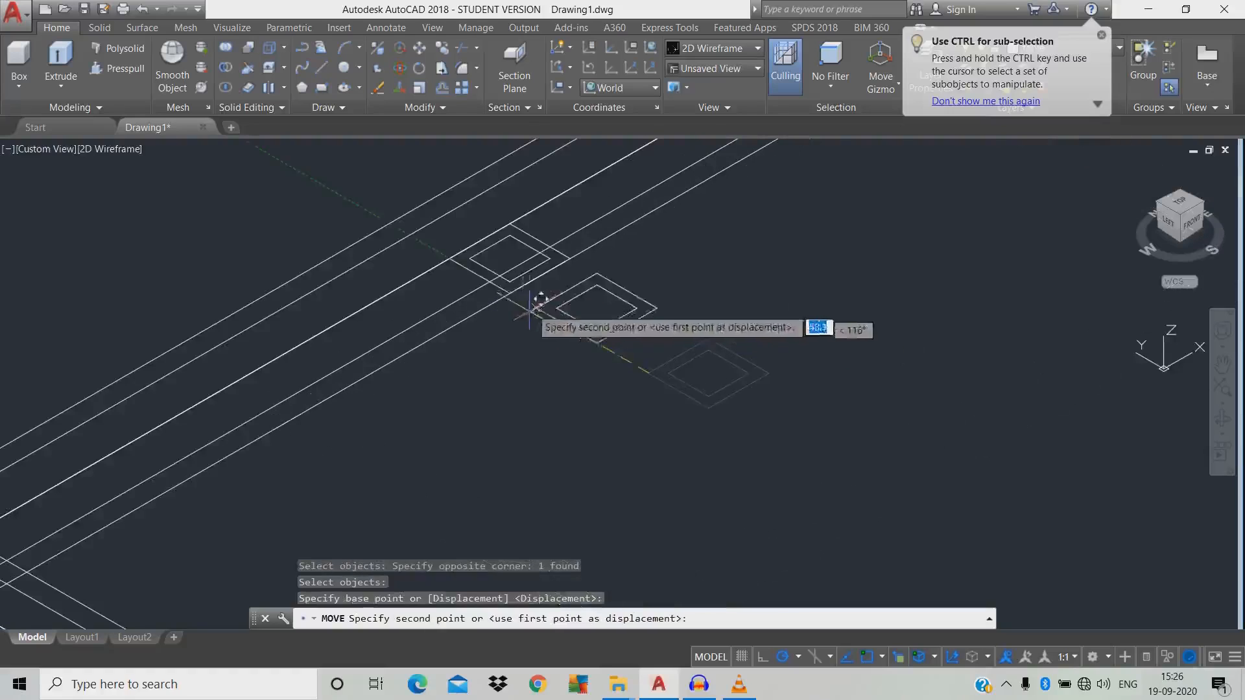
pyautogui.write('end')
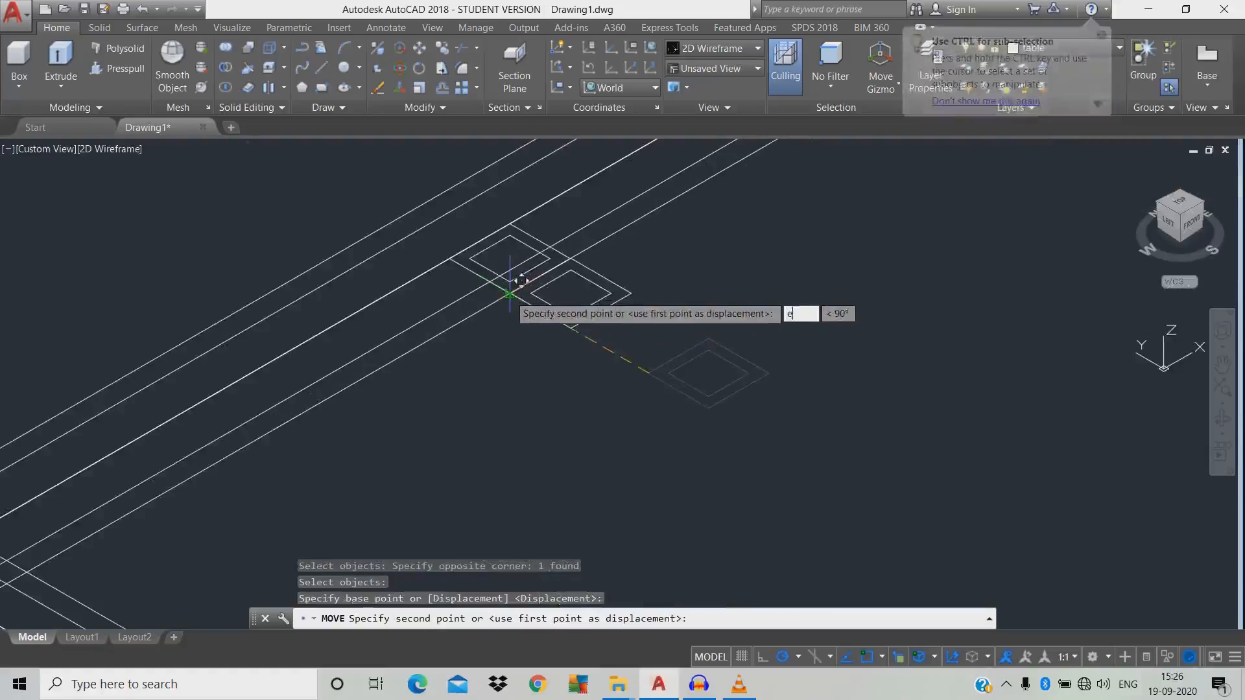
pyautogui.press('Return')
pyautogui.click(510, 293)
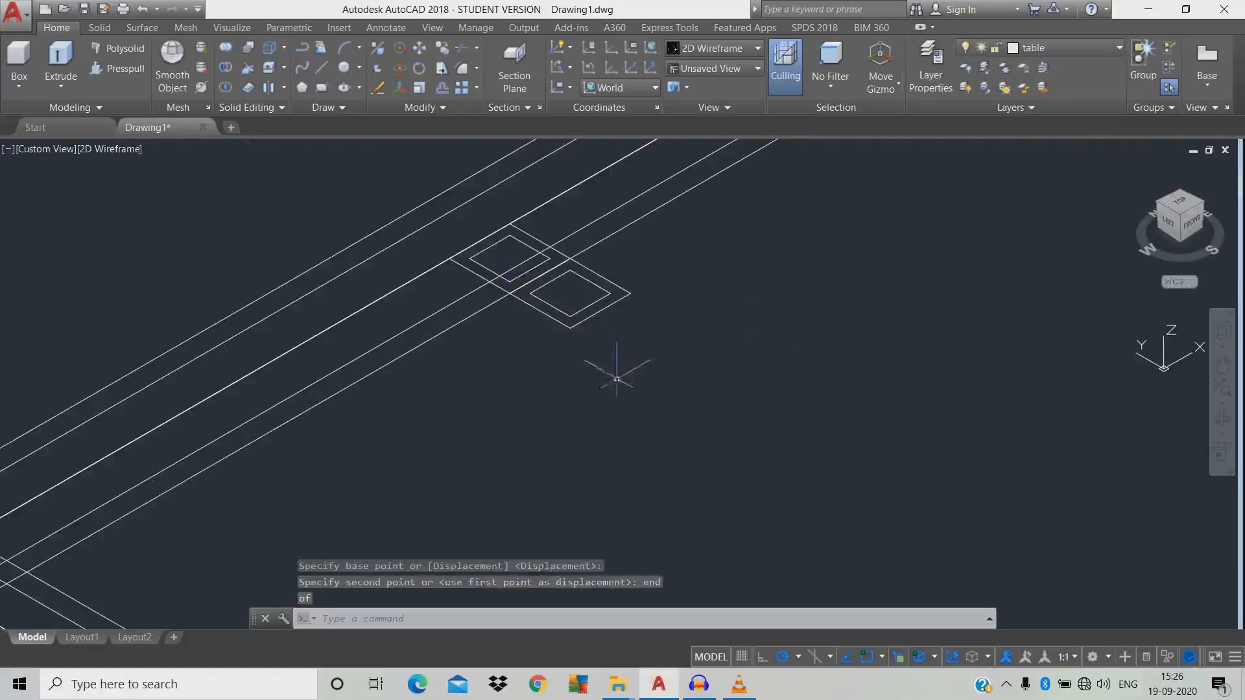
pyautogui.press('Escape')
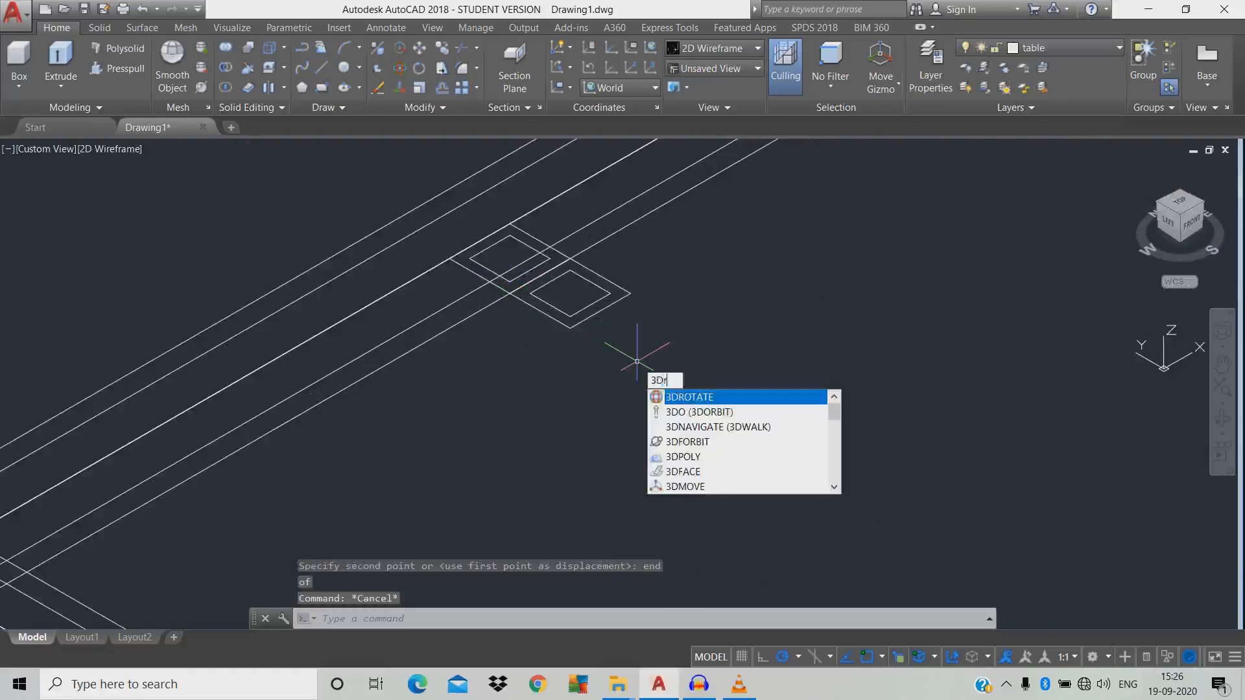
# Rotate the loose square profile -90 degrees about the X axis through the midpoint of its edge nearest the rail
pyautogui.write('o')
pyautogui.press('Return')
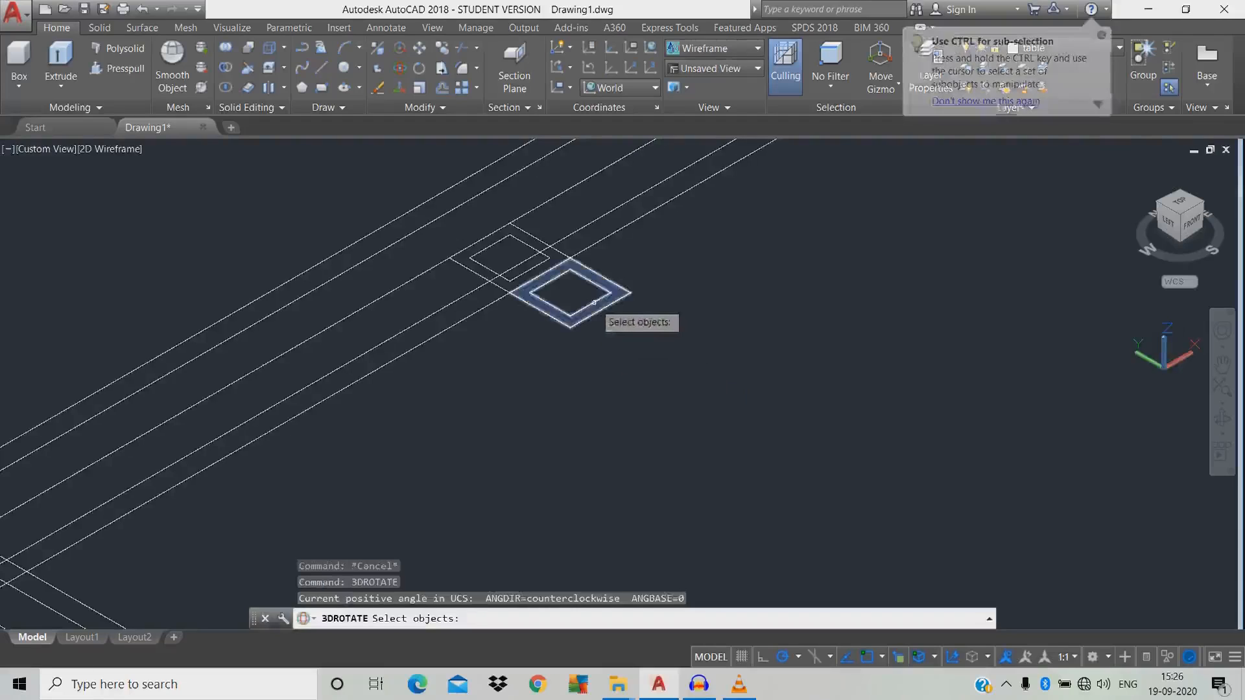
pyautogui.click(604, 311)
pyautogui.press('Return')
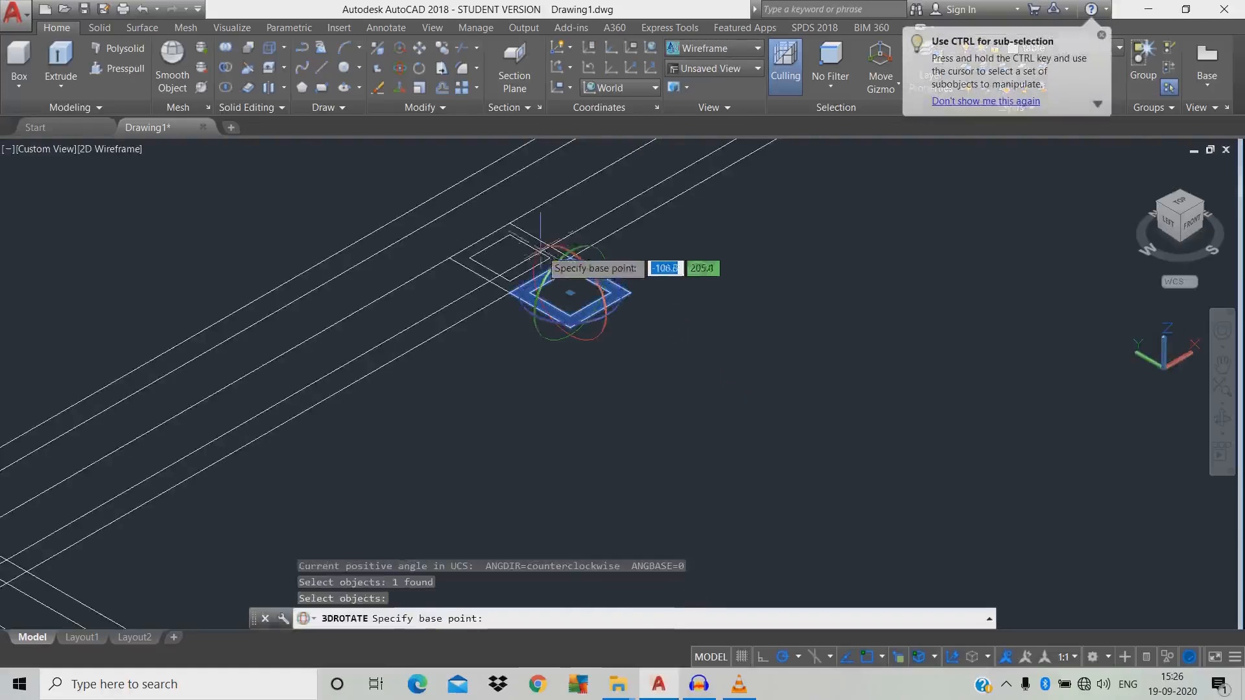
pyautogui.scroll(3, 536, 275)
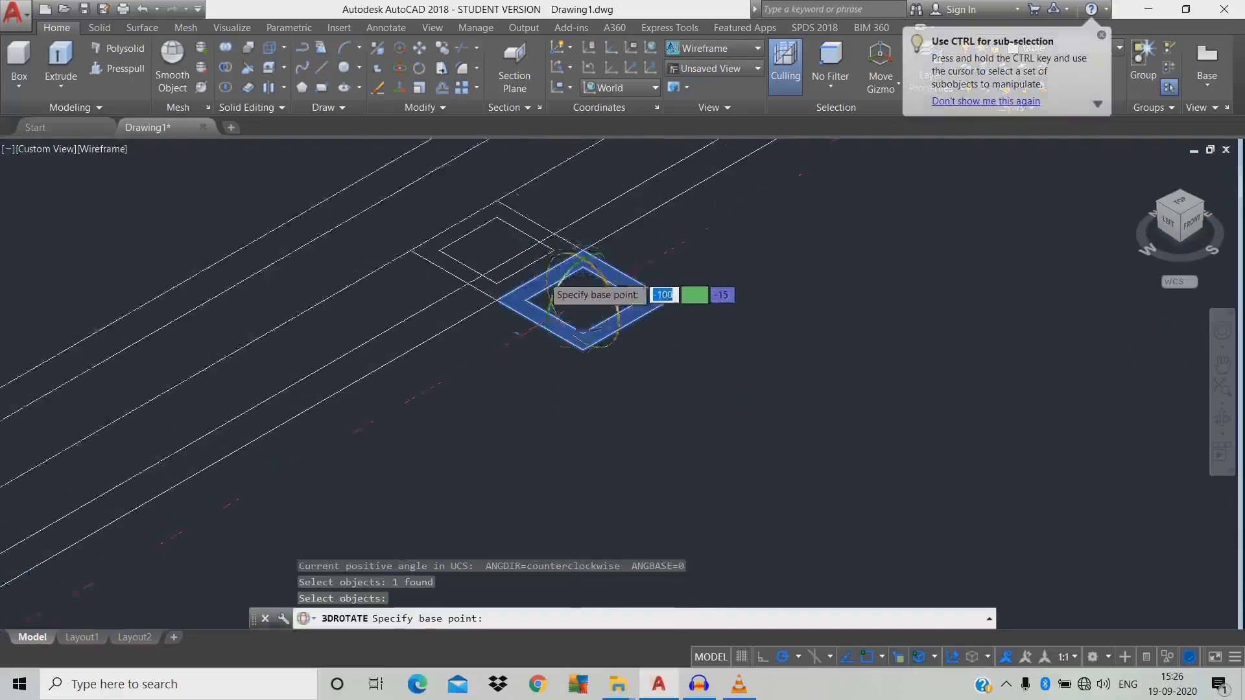
pyautogui.click(539, 276)
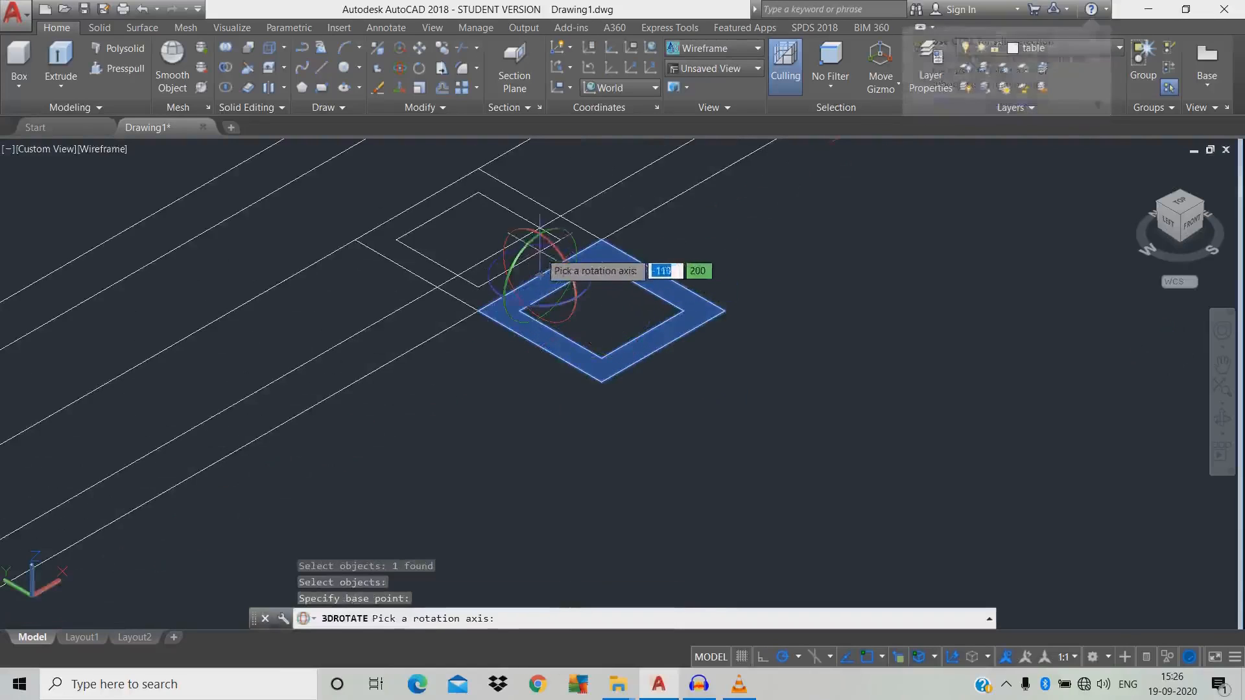
pyautogui.click(543, 241)
pyautogui.write('-90')
pyautogui.press('Return')
pyautogui.scroll(5, 571, 312)
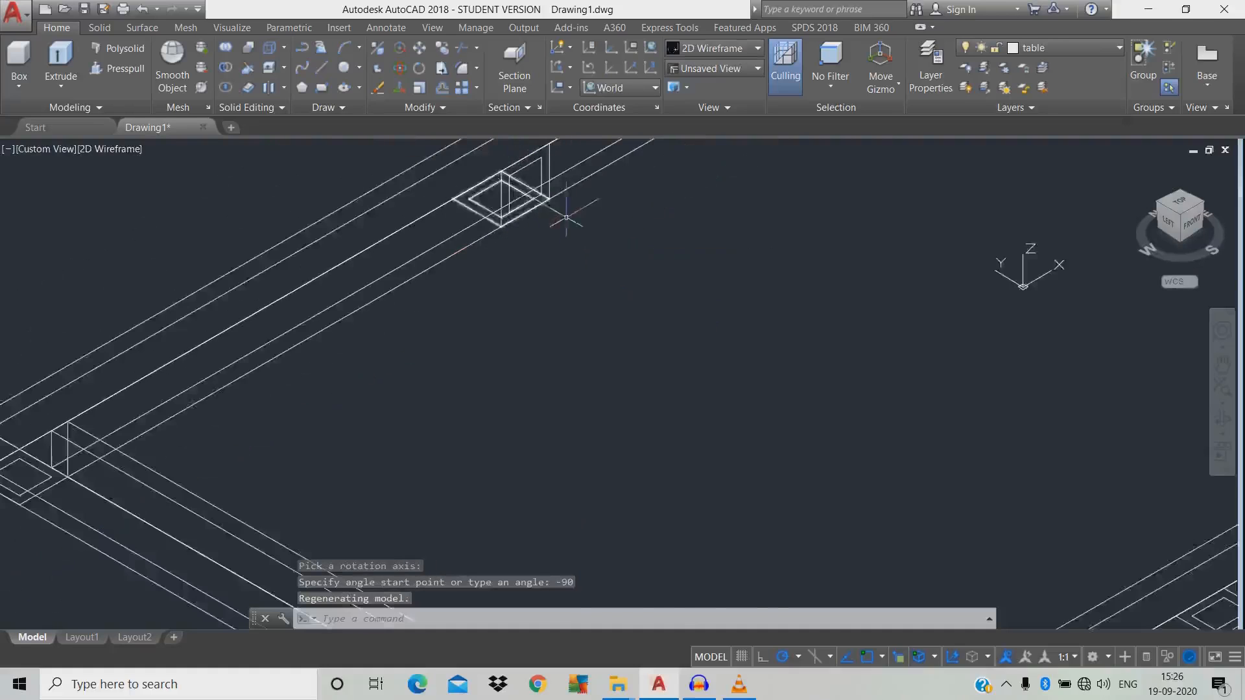
pyautogui.press('Escape')
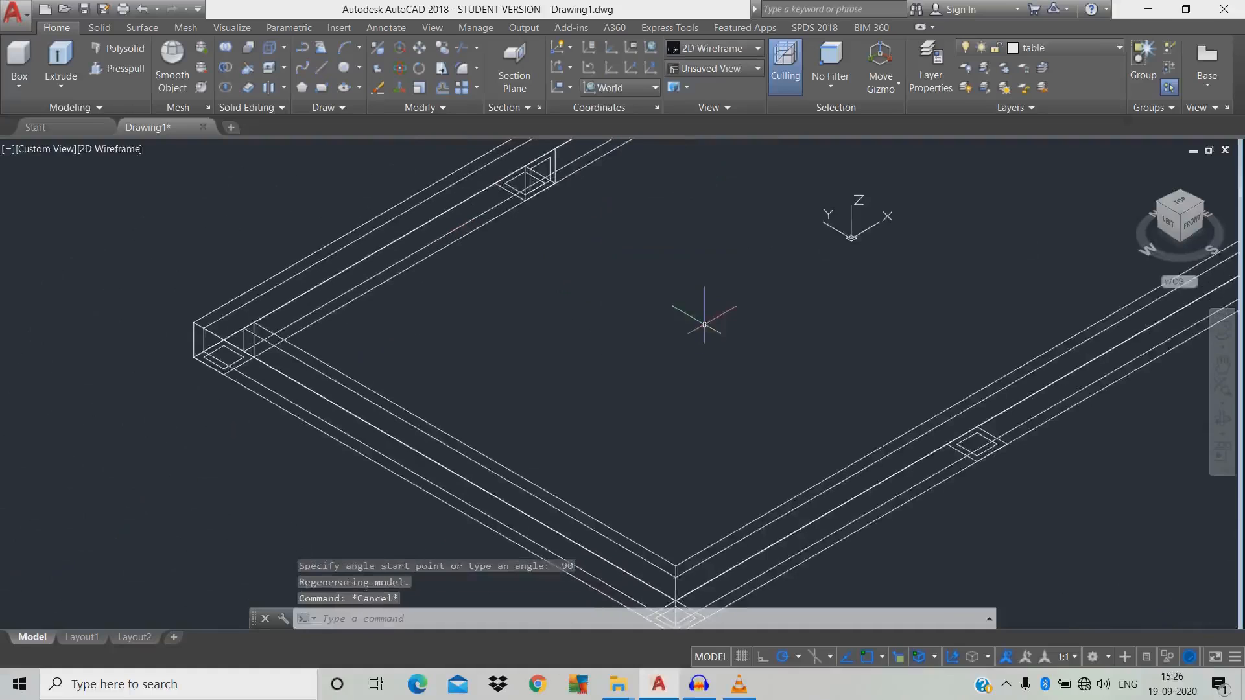
# Extrude the upright square profile across the frame to the opposite long rail, about 420 long, as a crossbar
pyautogui.press('Return')
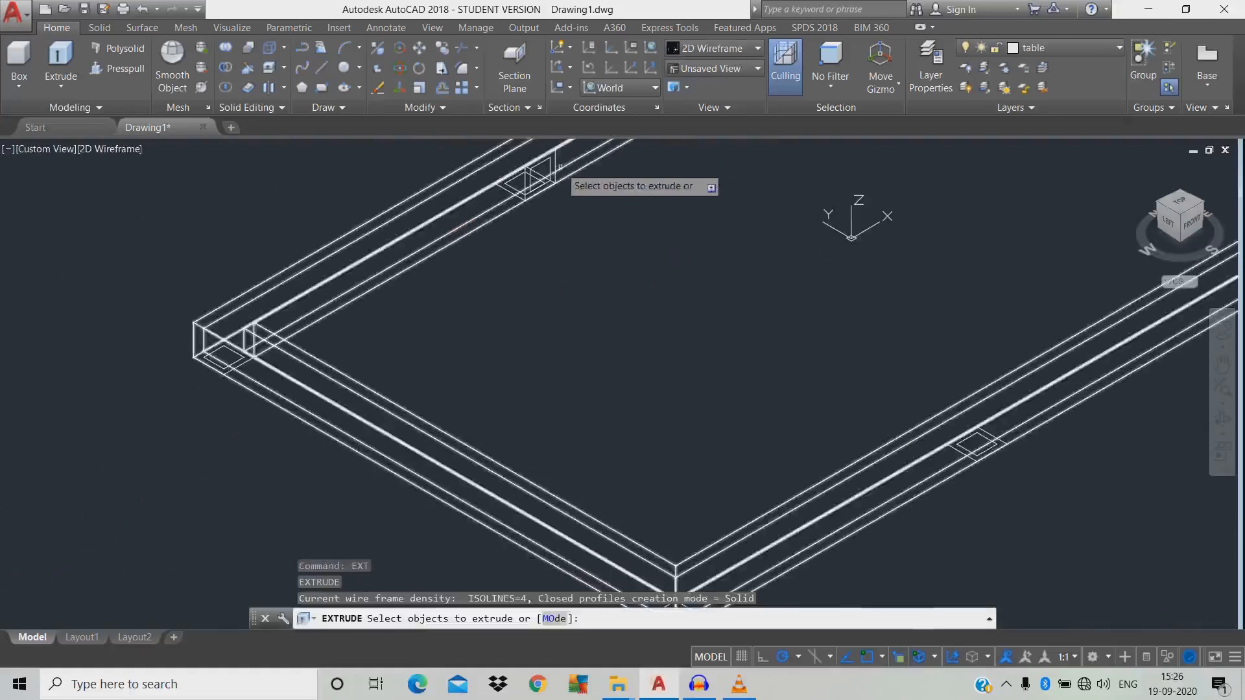
pyautogui.press('Escape')
pyautogui.write('ext')
pyautogui.press('Return')
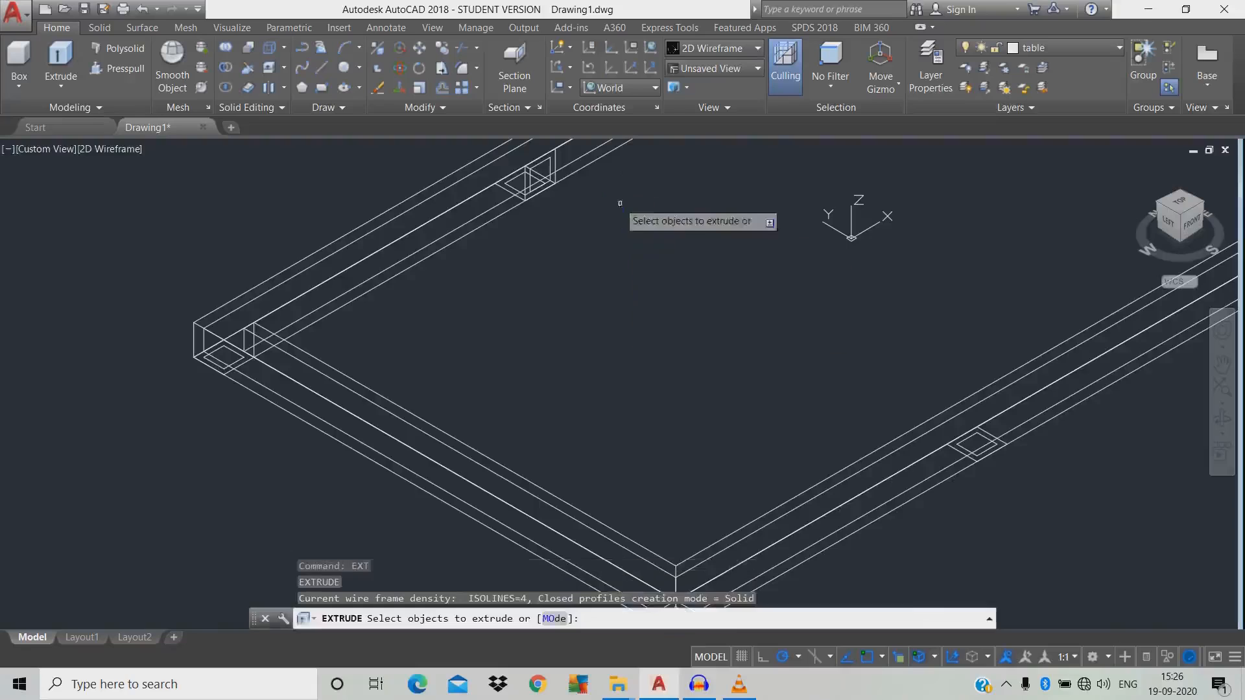
pyautogui.click(553, 165)
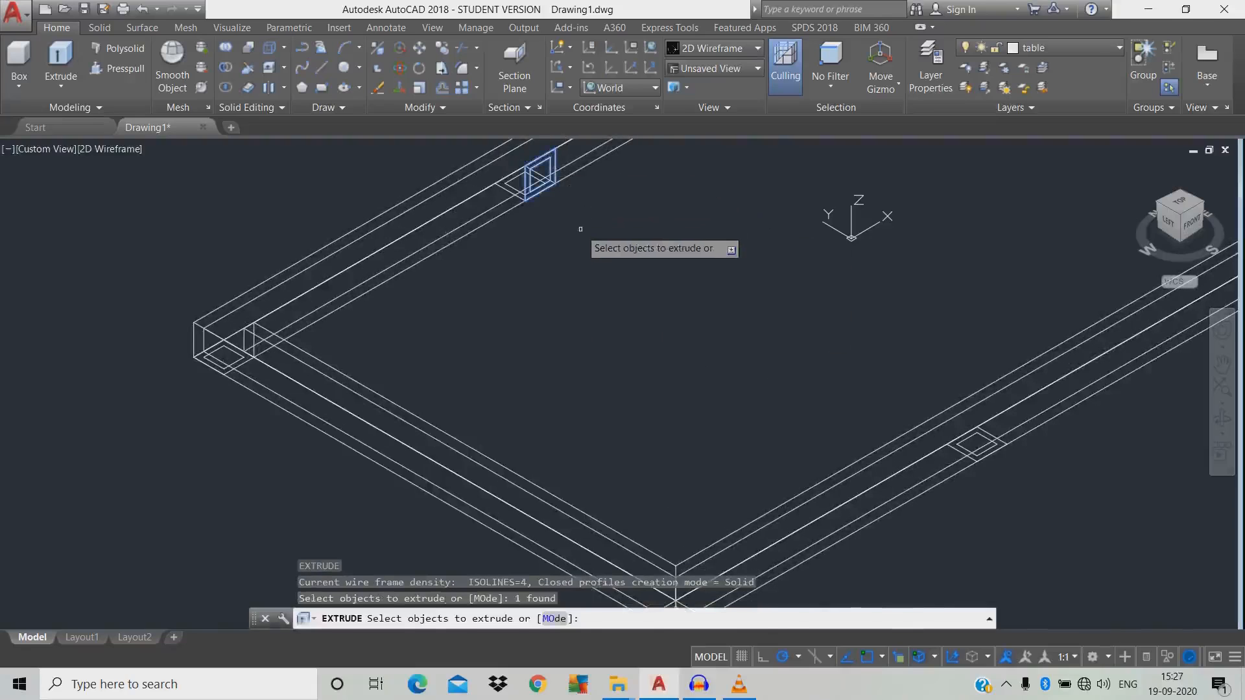
pyautogui.press('Return')
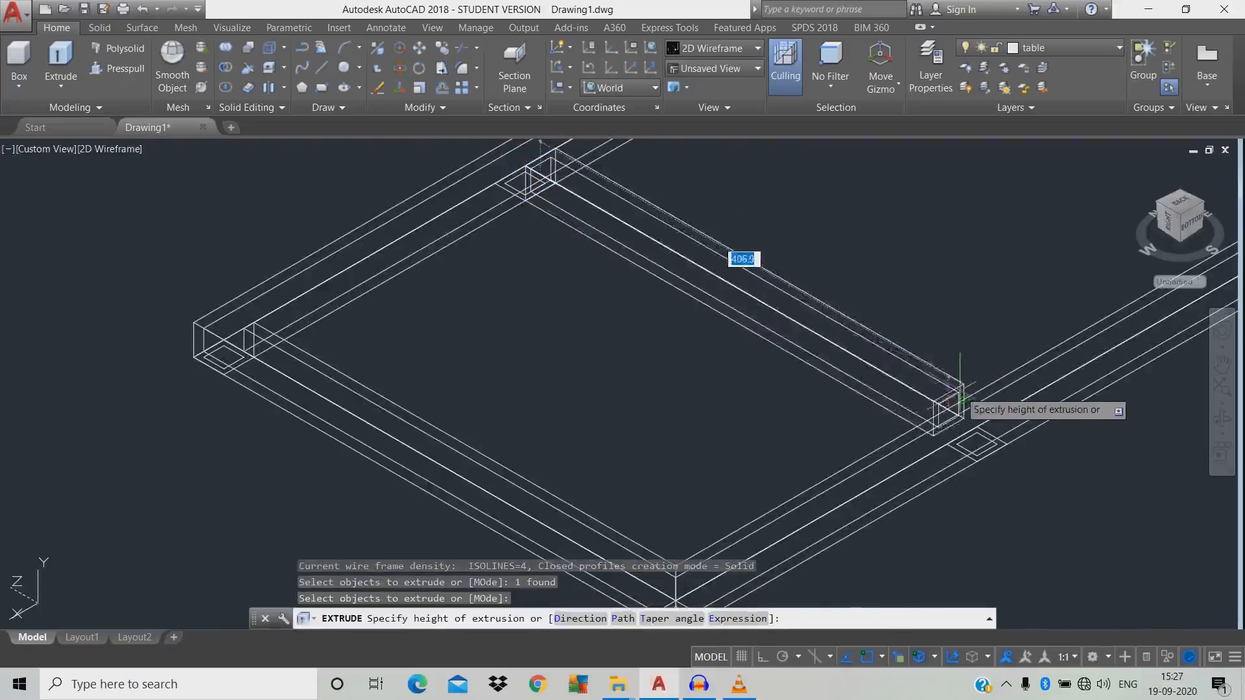
pyautogui.click(963, 405)
# Hide the two loose objects lying beyond the far end of the frame
pyautogui.scroll(-2, 769, 282)
pyautogui.moveTo(758, 323); pyautogui.dragTo(484, 334, button='middle')
pyautogui.scroll(-2, 806, 348)
pyautogui.moveTo(808, 328); pyautogui.dragTo(758, 337, button='middle')
pyautogui.scroll(3, 500, 478)
pyautogui.scroll(2, 415, 447)
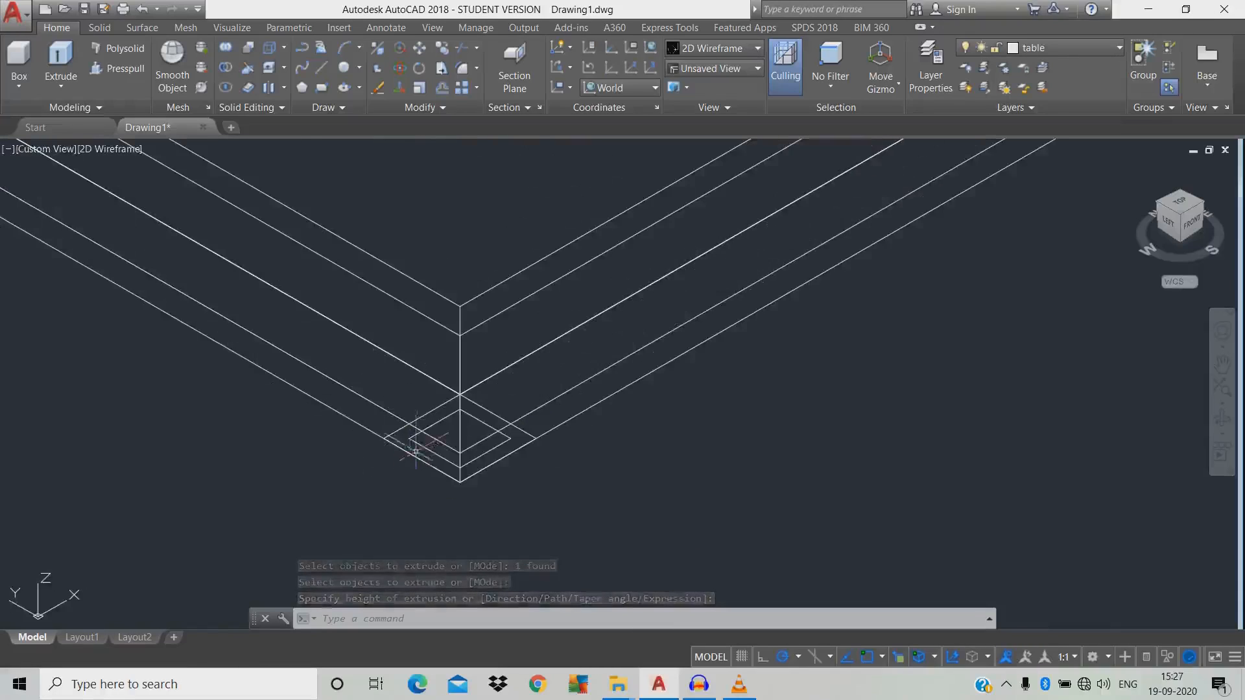
pyautogui.scroll(-5, 421, 448)
pyautogui.moveTo(708, 310); pyautogui.dragTo(725, 377, button='middle')
pyautogui.click(816, 212)
pyautogui.click(722, 195)
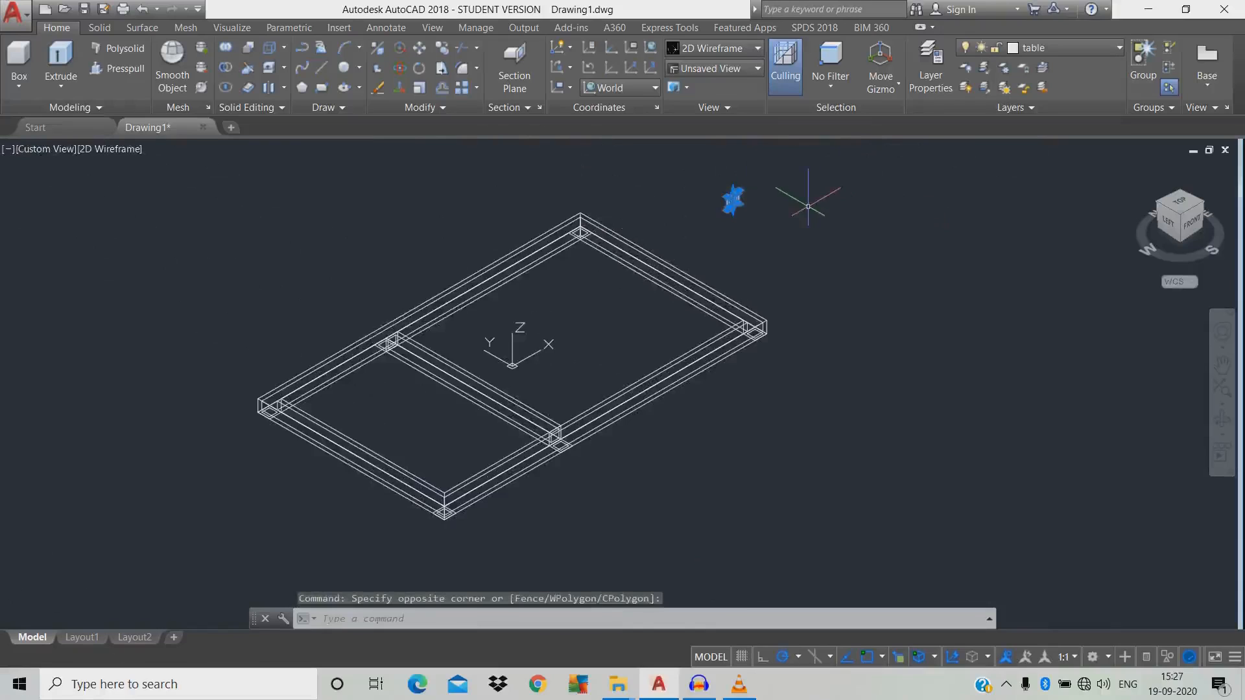
pyautogui.rightClick(786, 206)
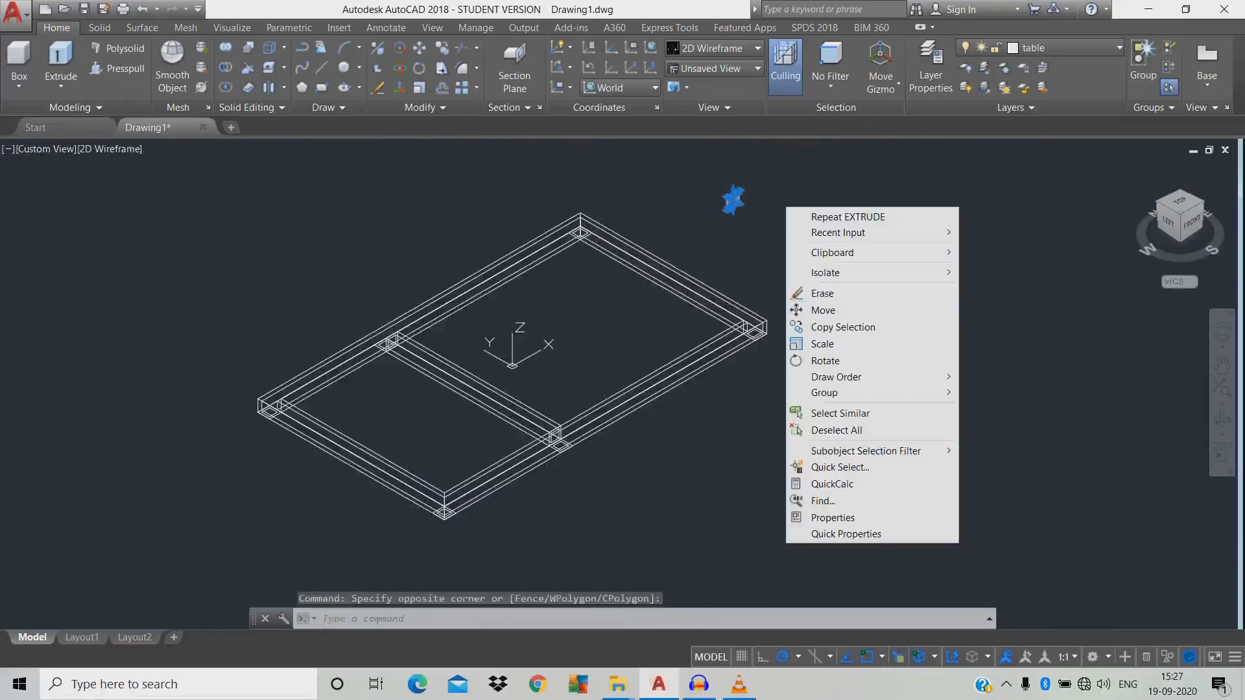
pyautogui.moveTo(842, 273)
pyautogui.click(1008, 290)
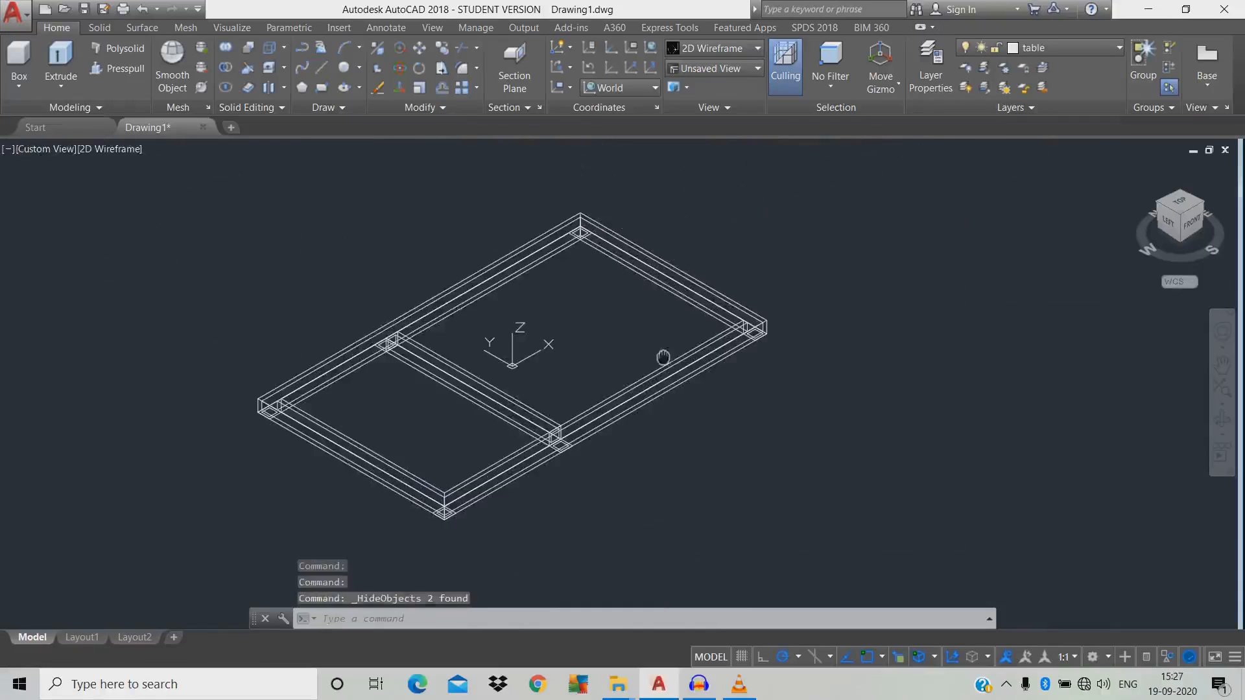
# Extrude the near corner's square leg profile and all similar profiles downward by 770 to form the legs
pyautogui.scroll(4, 661, 356)
pyautogui.scroll(2, 589, 425)
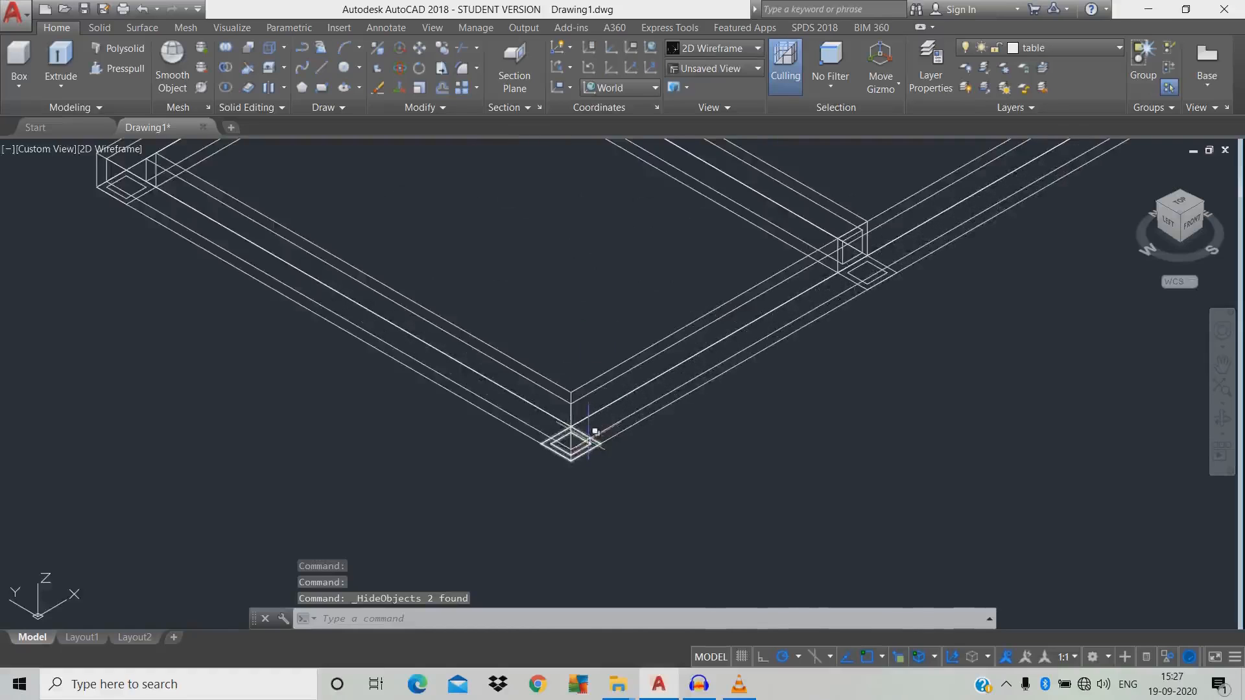
pyautogui.click(591, 432)
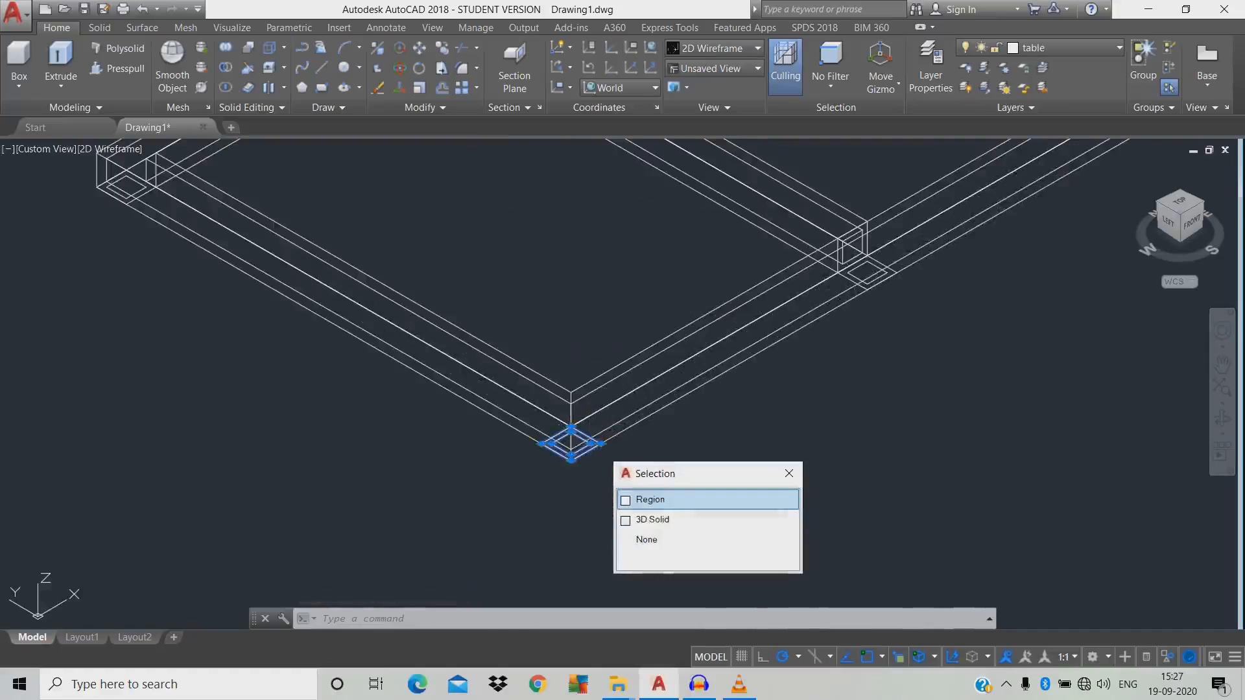
pyautogui.press('Escape')
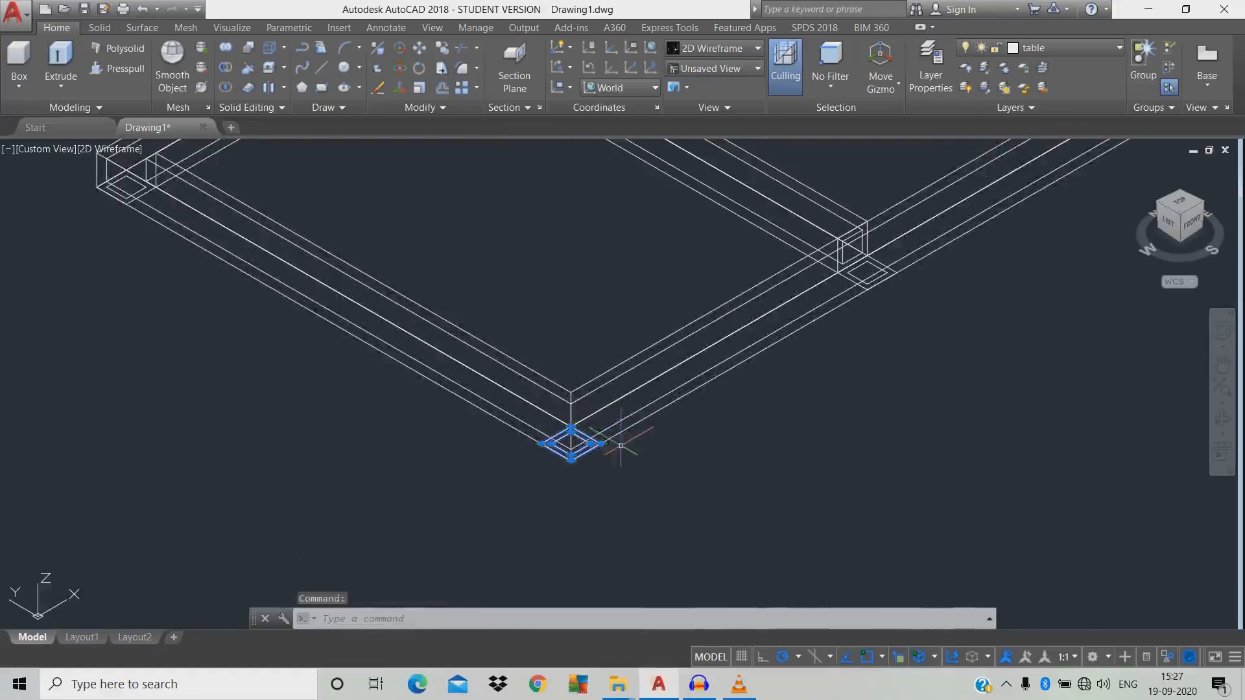
pyautogui.press('Escape')
pyautogui.click(592, 443)
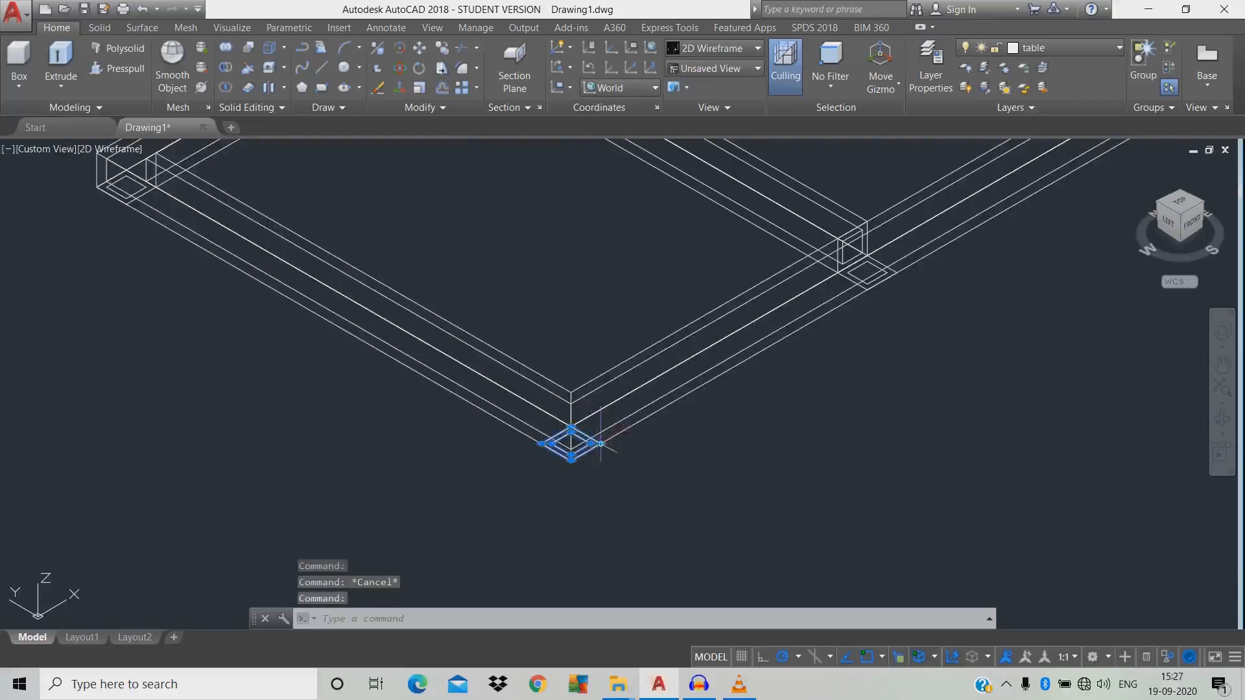
pyautogui.rightClick(676, 426)
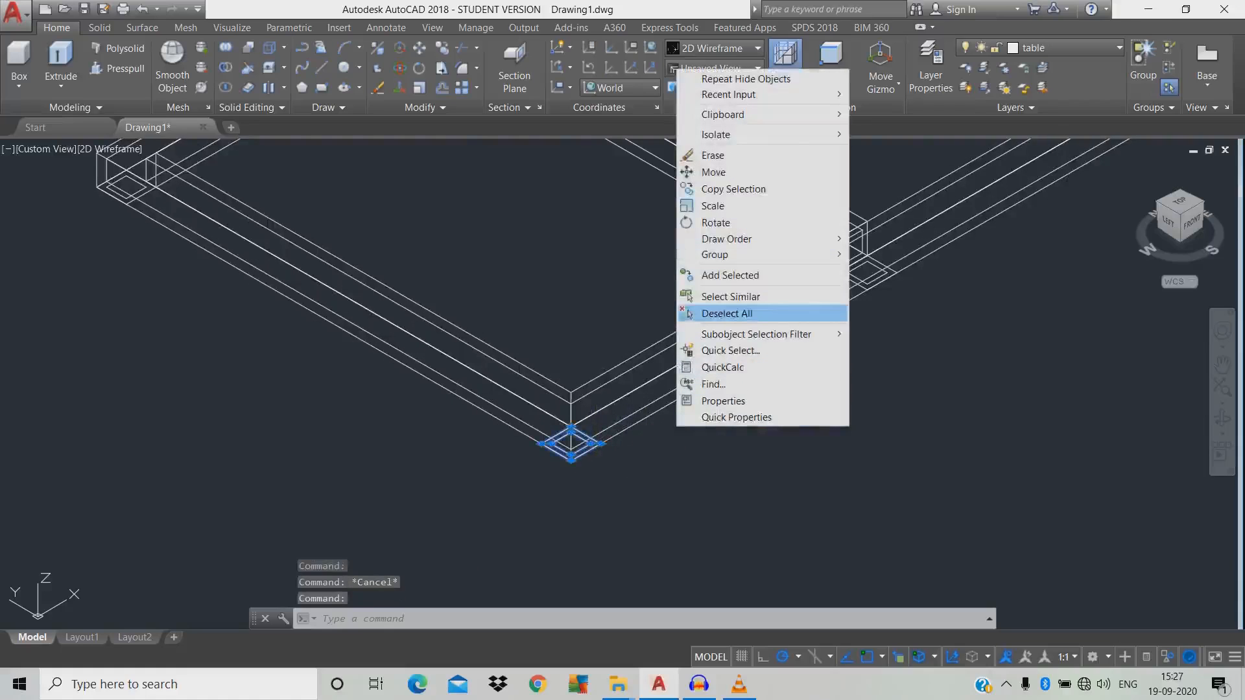
pyautogui.click(731, 296)
pyautogui.scroll(-3, 713, 411)
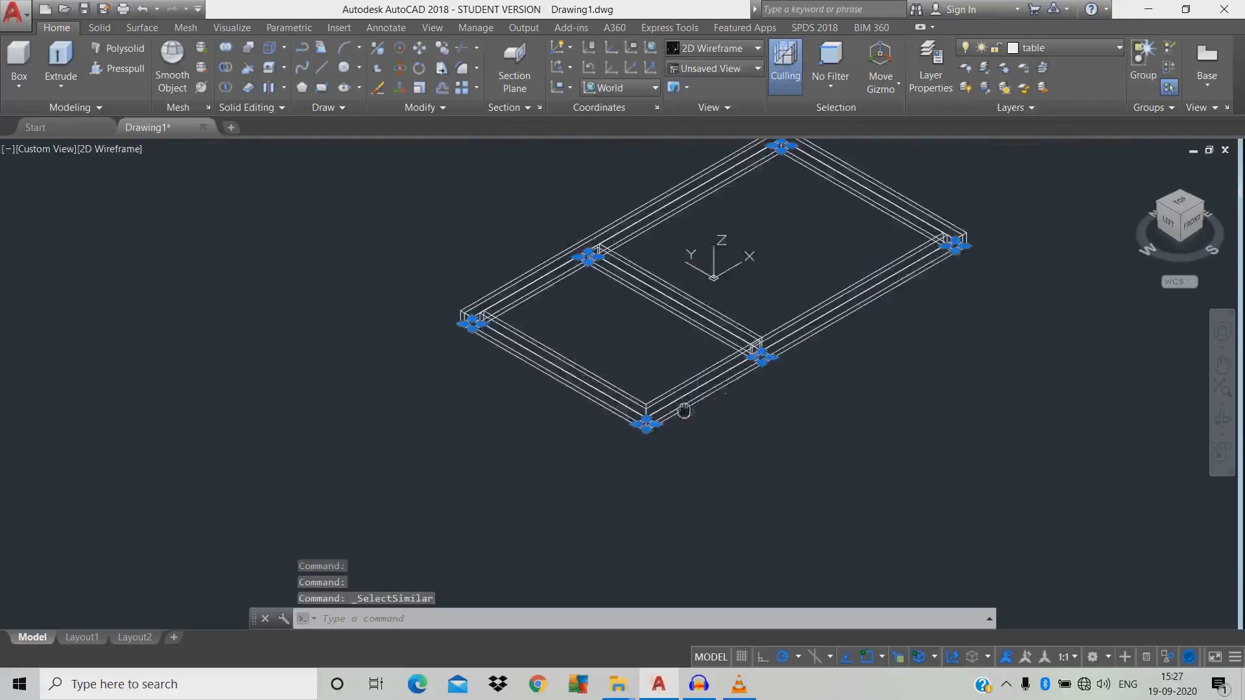
pyautogui.write('ext')
pyautogui.press('Return')
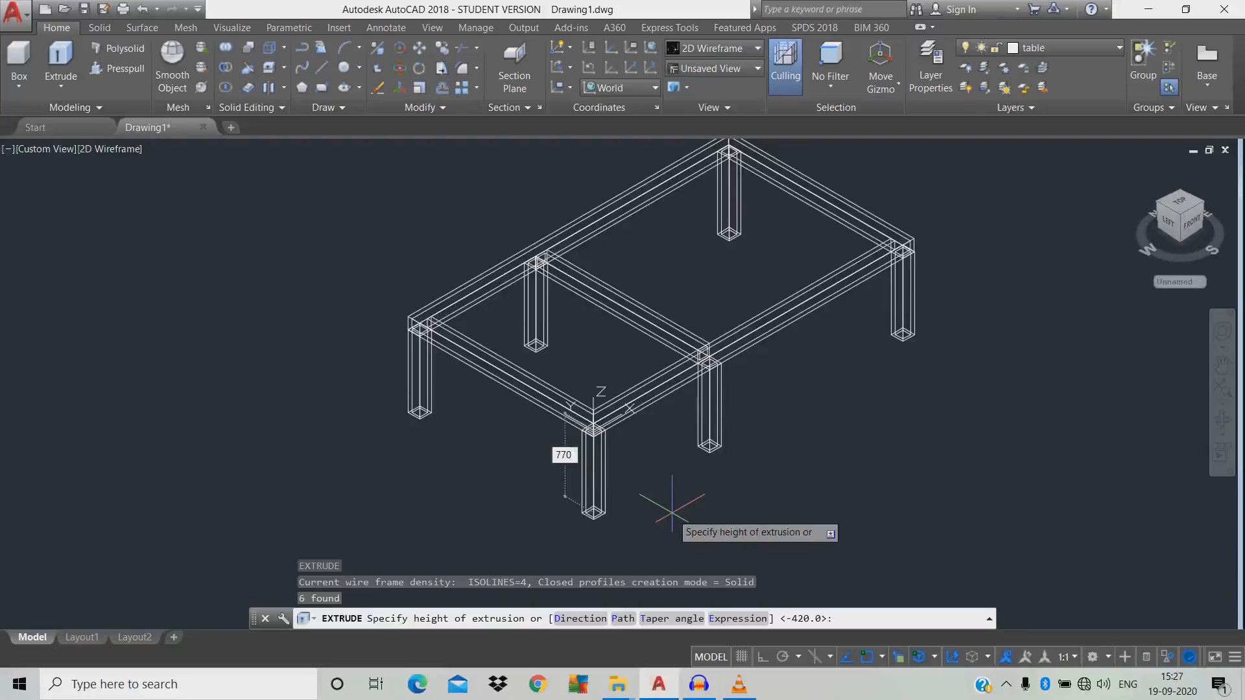
pyautogui.write('770')
pyautogui.press('Return')
pyautogui.moveTo(712, 381); pyautogui.dragTo(692, 339, button='middle')
pyautogui.scroll(-2, 719, 345)
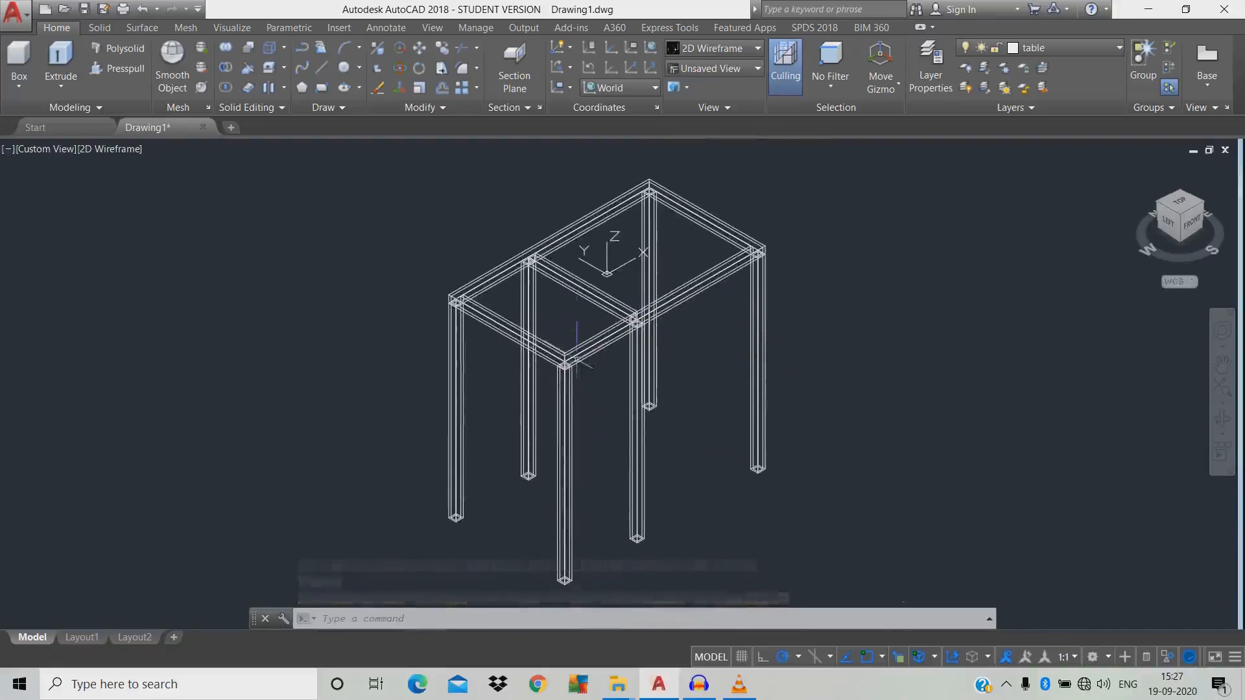
# Copy the crossbar from its lower corner endpoint to the feet of the end leg pair and of the intermediate leg pair
pyautogui.write('co')
pyautogui.press('Return')
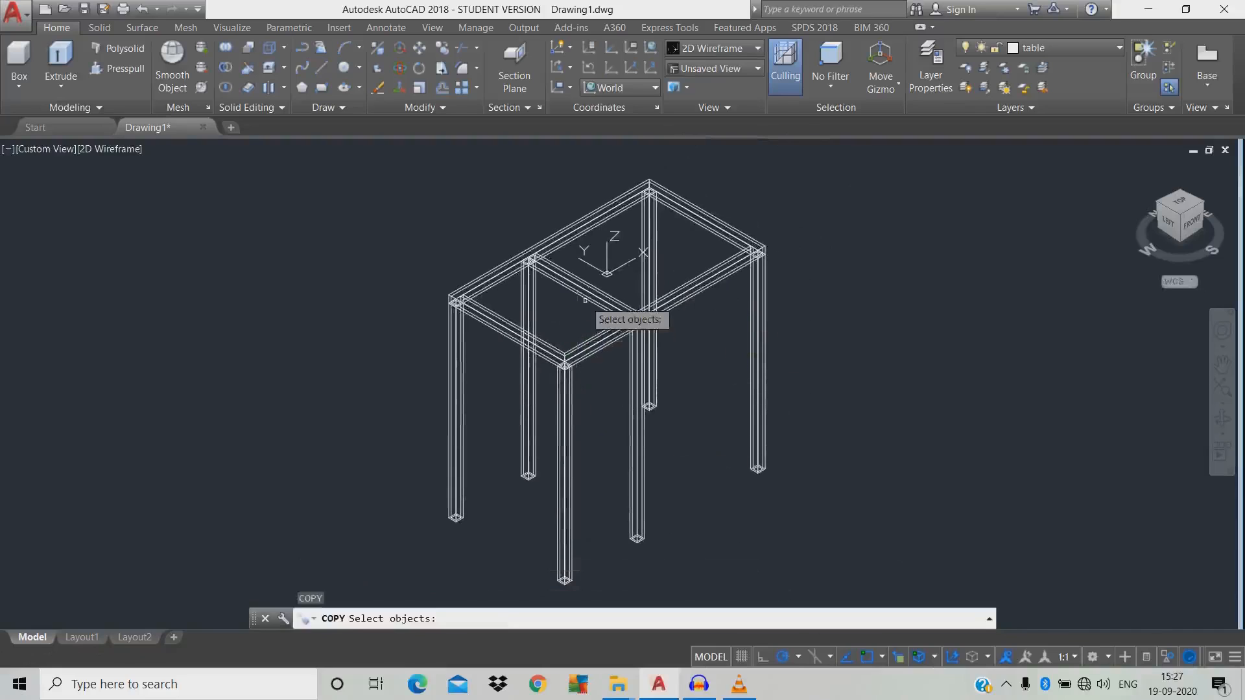
pyautogui.click(529, 266)
pyautogui.scroll(2, 526, 266)
pyautogui.press('Return')
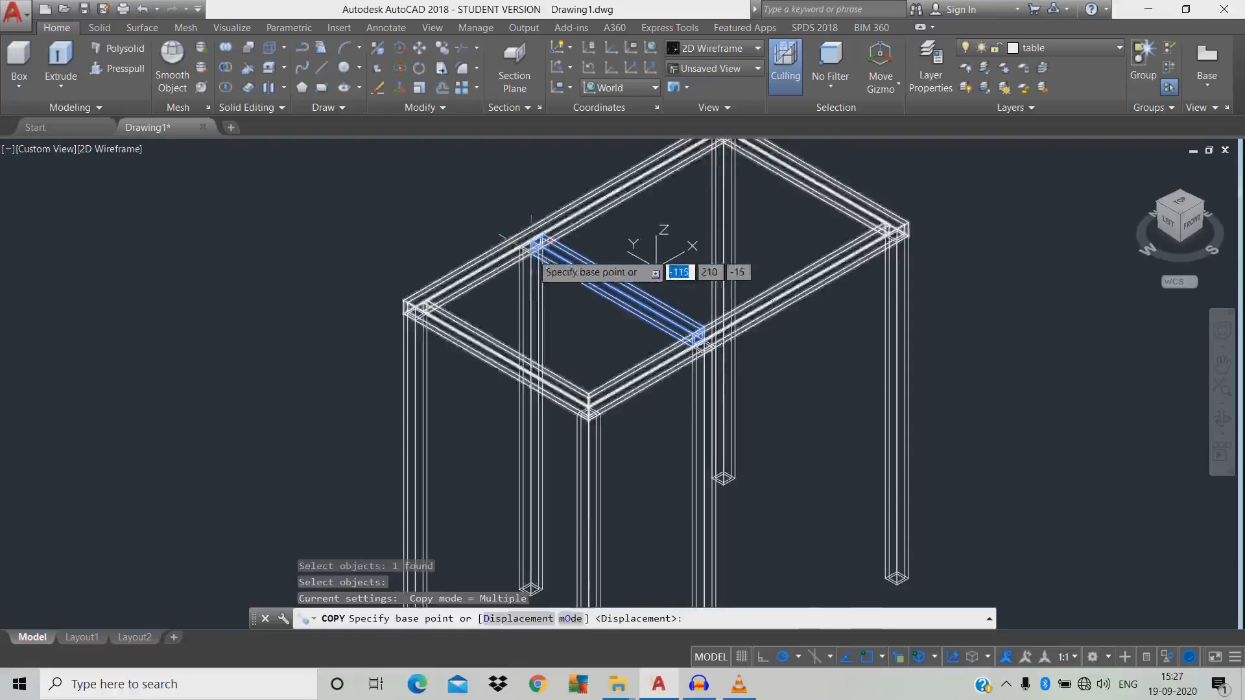
pyautogui.scroll(3, 526, 263)
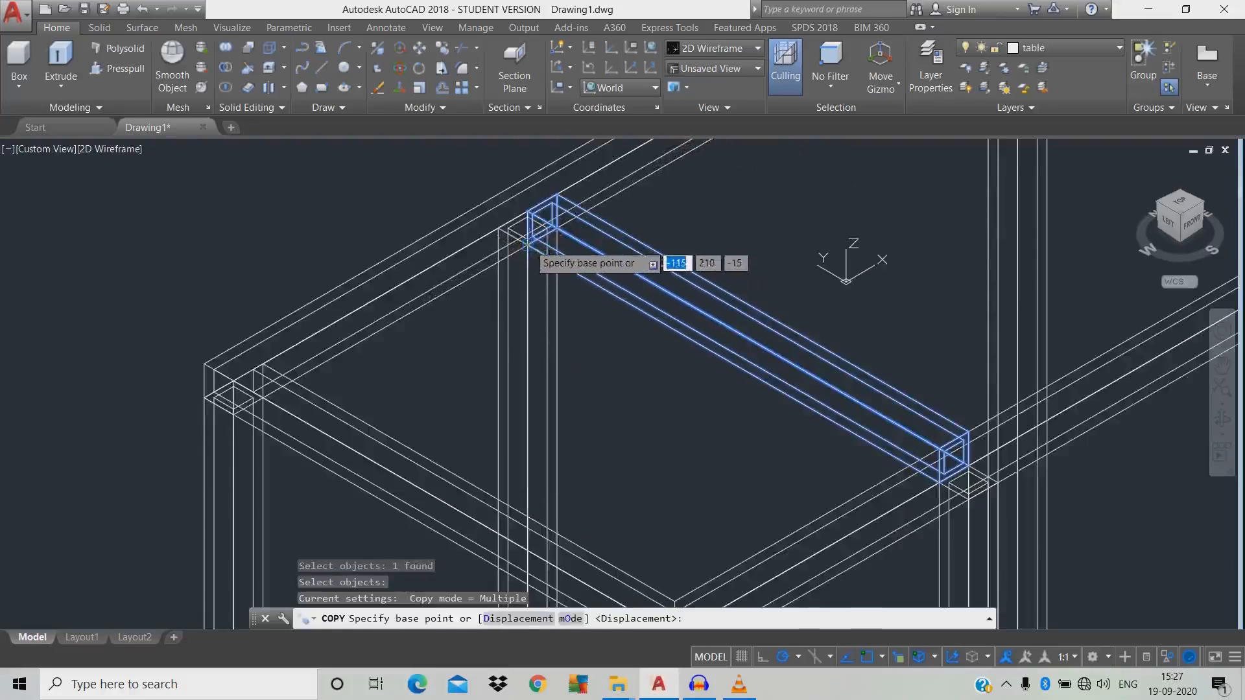
pyautogui.click(526, 241)
pyautogui.scroll(-5, 526, 241)
pyautogui.scroll(5, 457, 415)
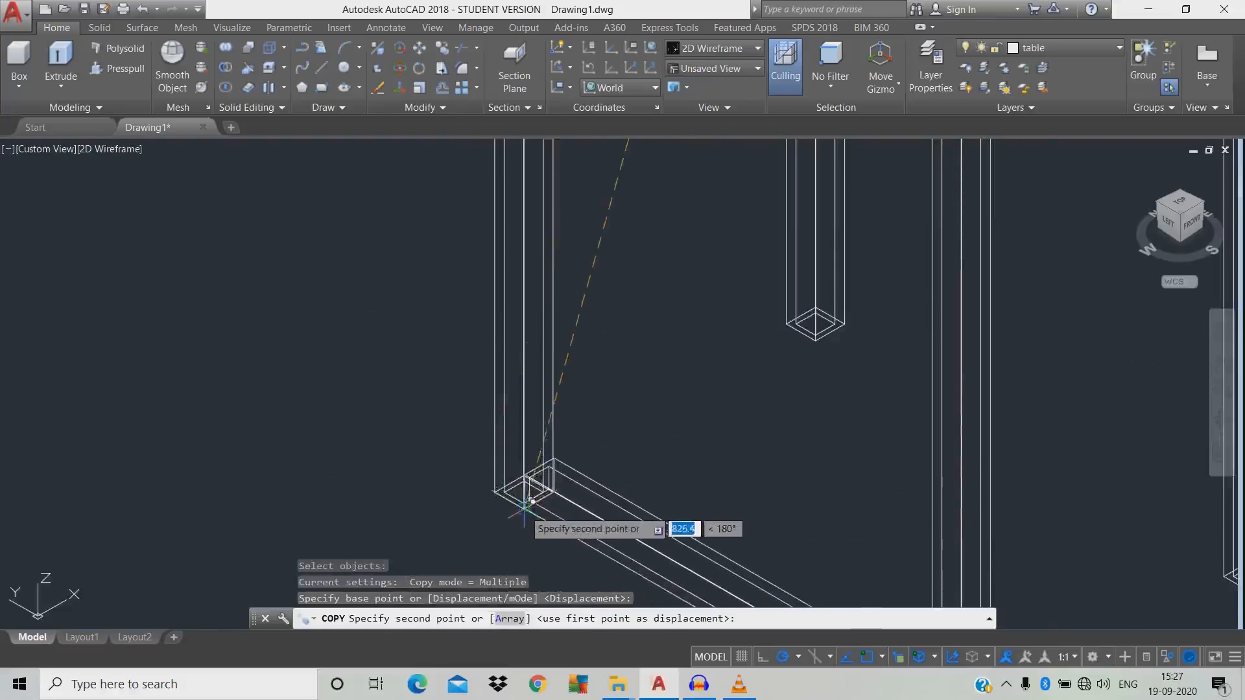
pyautogui.click(831, 415)
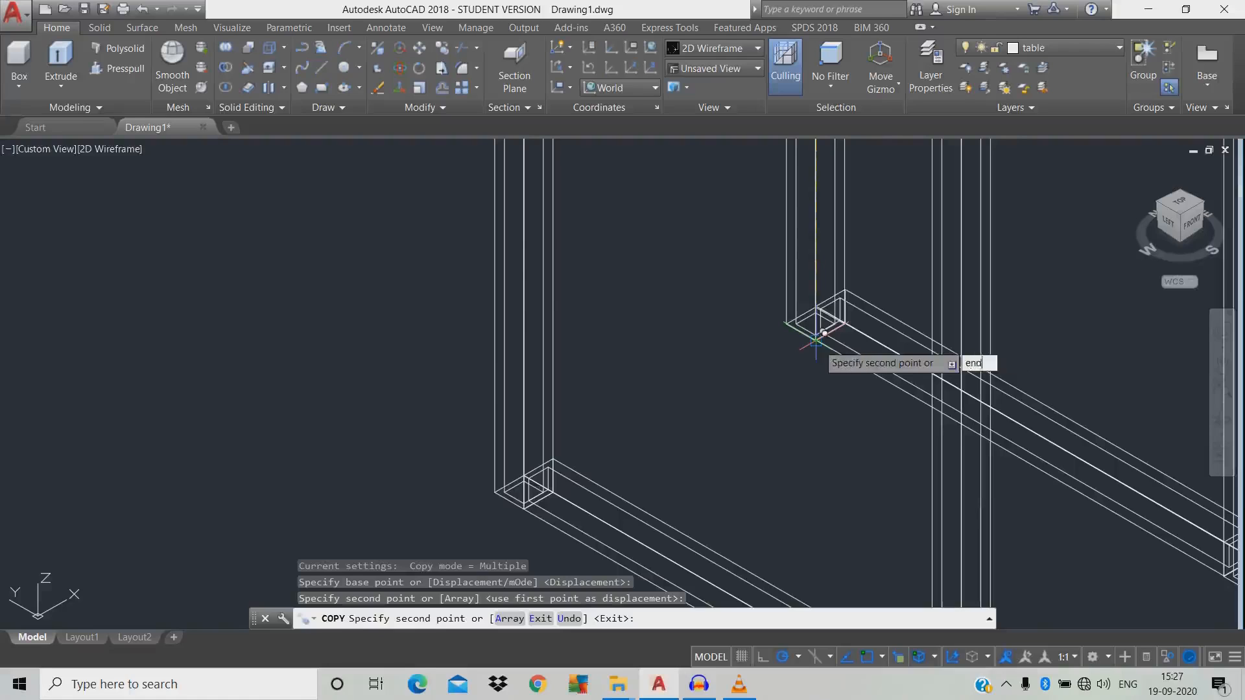
pyautogui.write('end')
pyautogui.press('Return')
pyautogui.scroll(-5, 908, 357)
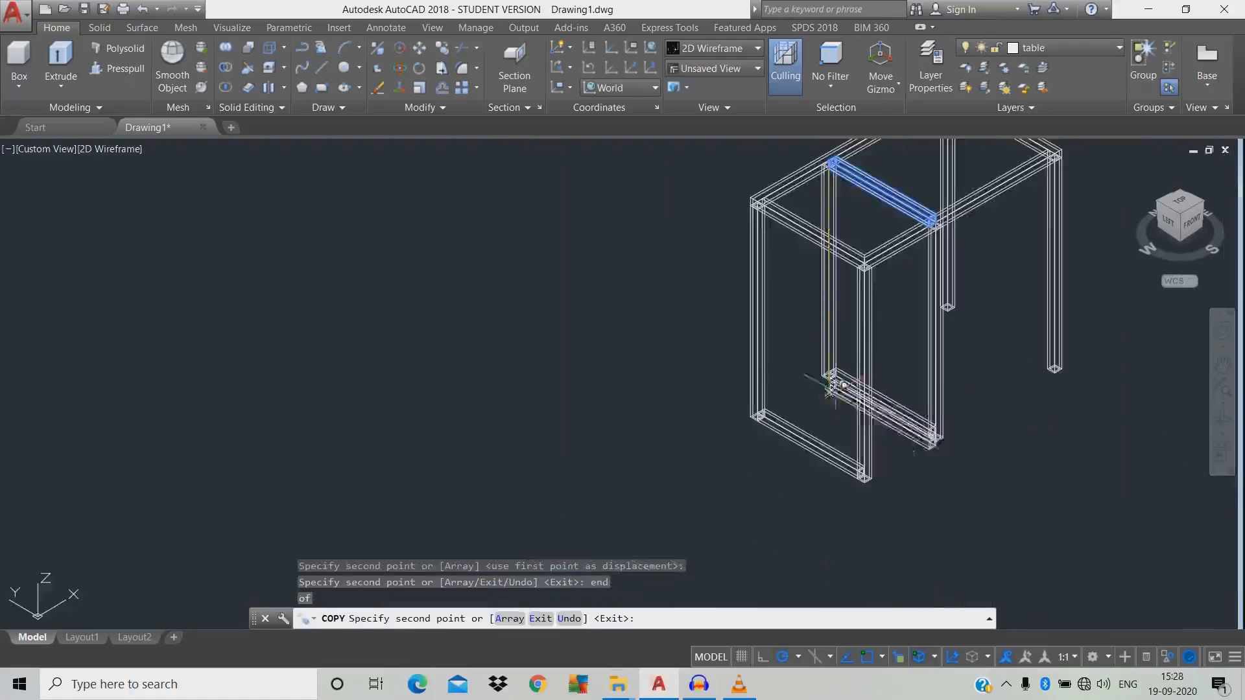
pyautogui.press('Escape')
pyautogui.moveTo(953, 477); pyautogui.dragTo(639, 477, button='middle')
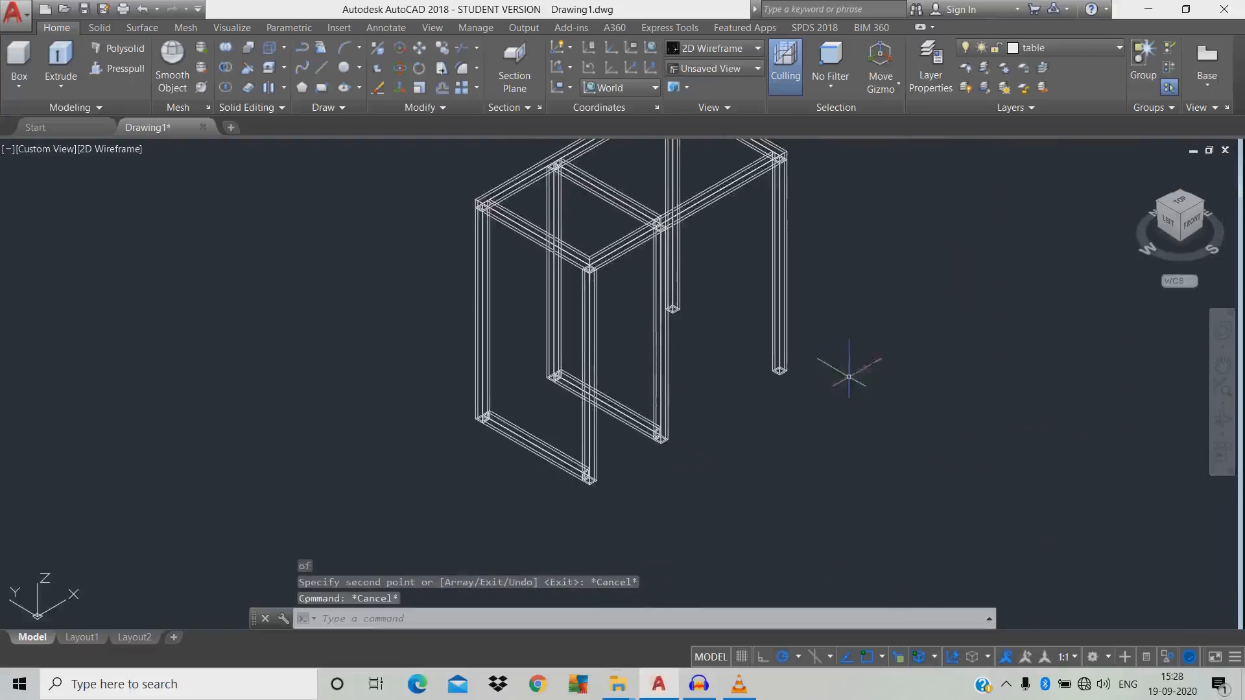
# End the object isolation to bring back the hidden loose objects
pyautogui.rightClick(925, 299)
pyautogui.moveTo(972, 365)
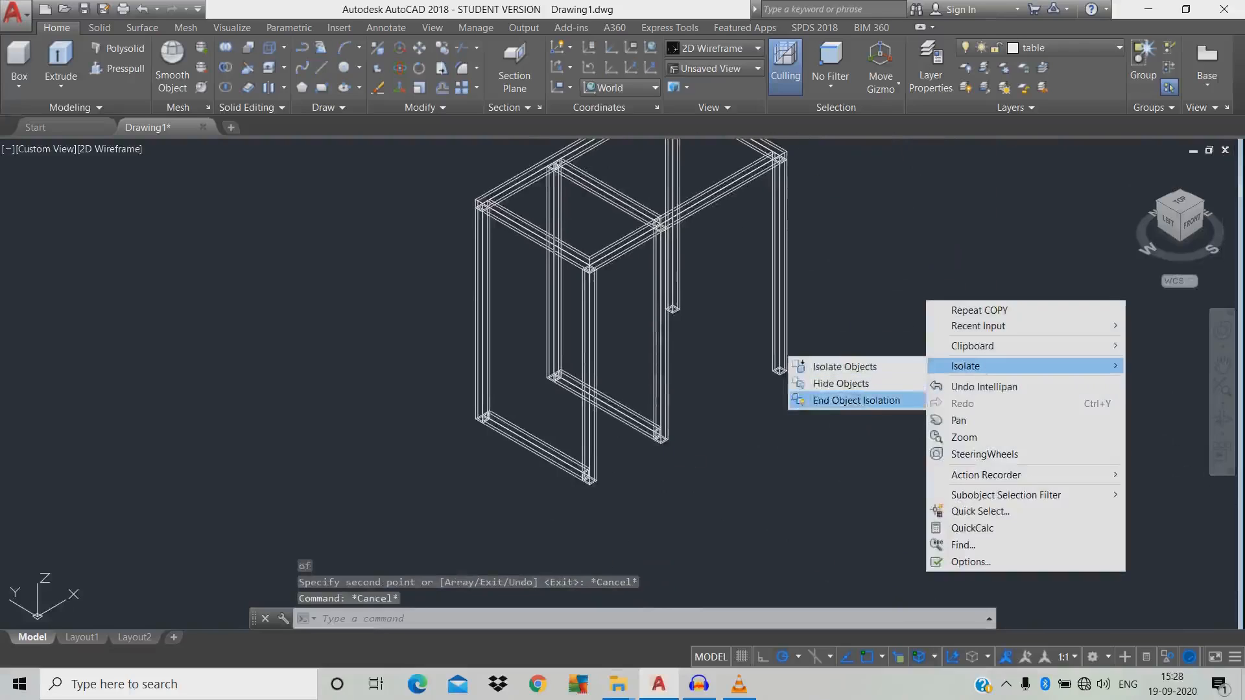
pyautogui.click(855, 400)
# Move the centre mark out of the loose square profile to the empty area beside the leg feet
pyautogui.scroll(-2, 764, 341)
pyautogui.moveTo(763, 342); pyautogui.dragTo(754, 347, button='middle')
pyautogui.press('Return')
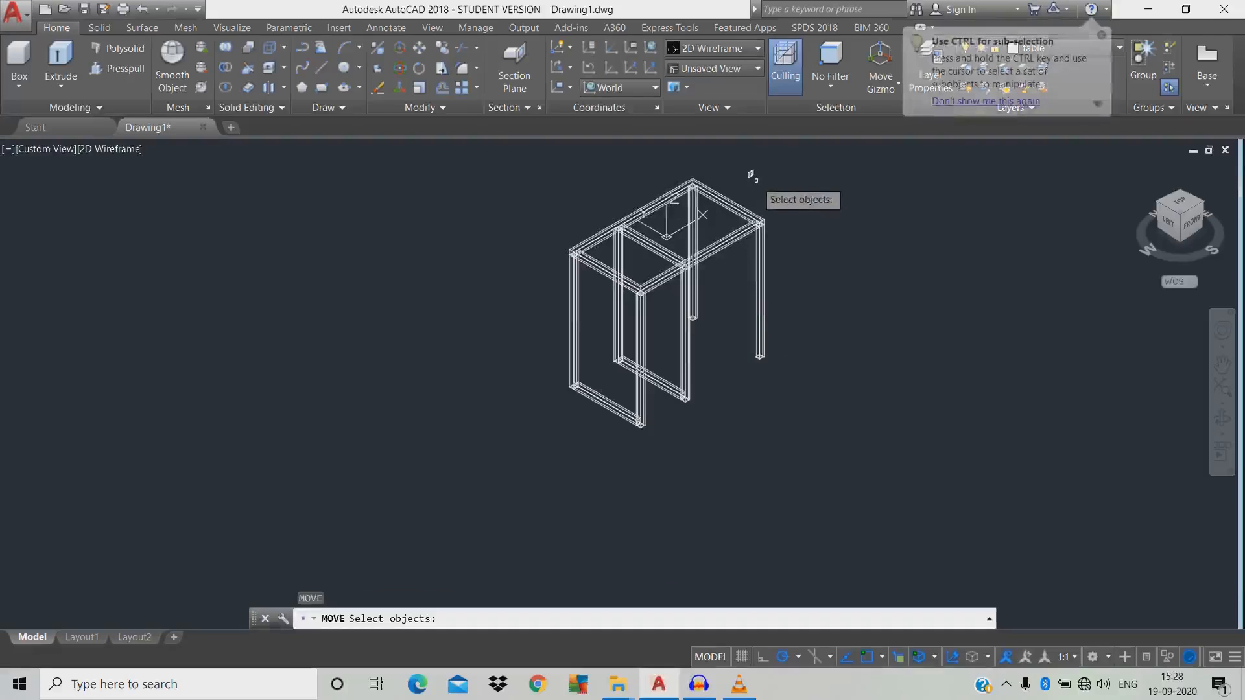
pyautogui.click(752, 174)
pyautogui.press('Return')
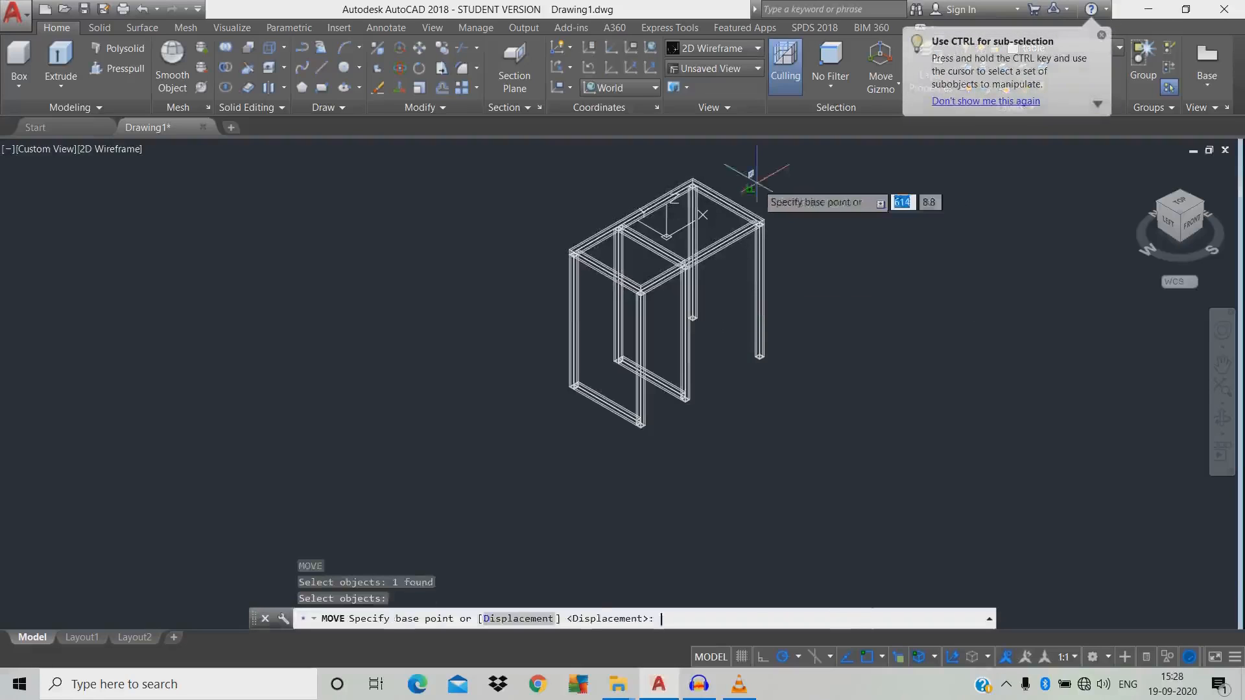
pyautogui.click(751, 173)
pyautogui.scroll(2, 736, 410)
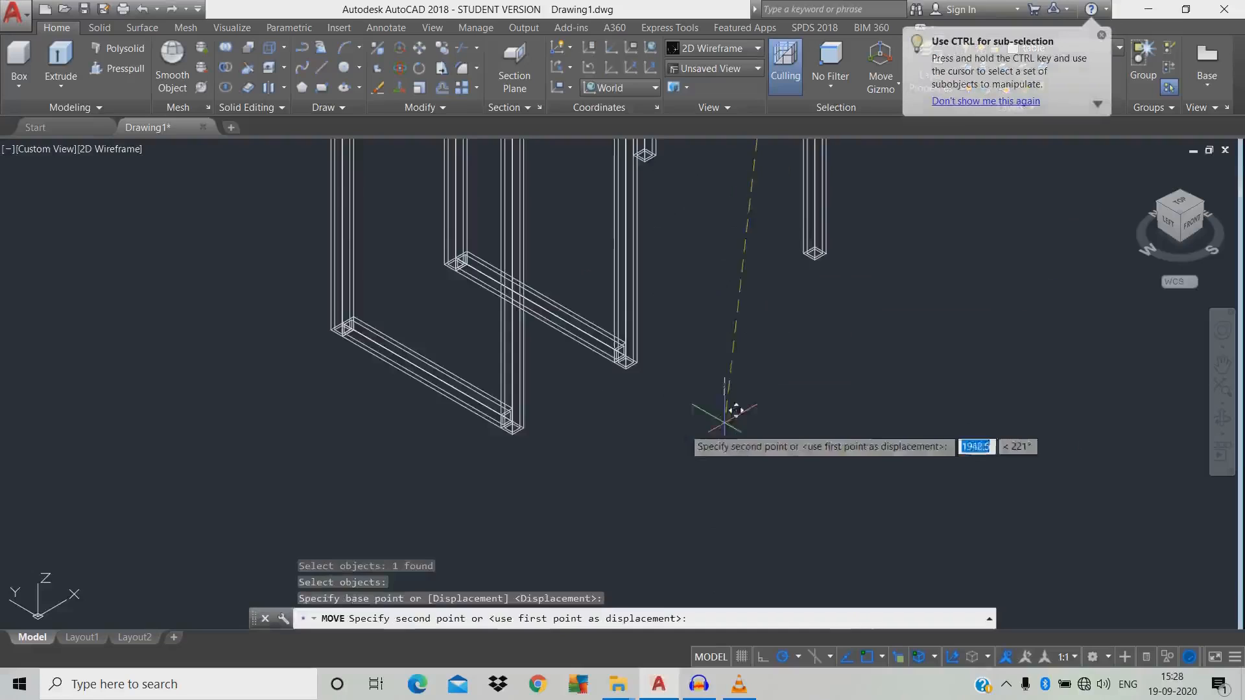
pyautogui.click(680, 390)
# Move the loose hollow square profile from above the table frame to the empty area beside the leg feet
pyautogui.scroll(-3, 664, 389)
pyautogui.scroll(4, 662, 248)
pyautogui.moveTo(663, 248); pyautogui.dragTo(617, 374, button='middle')
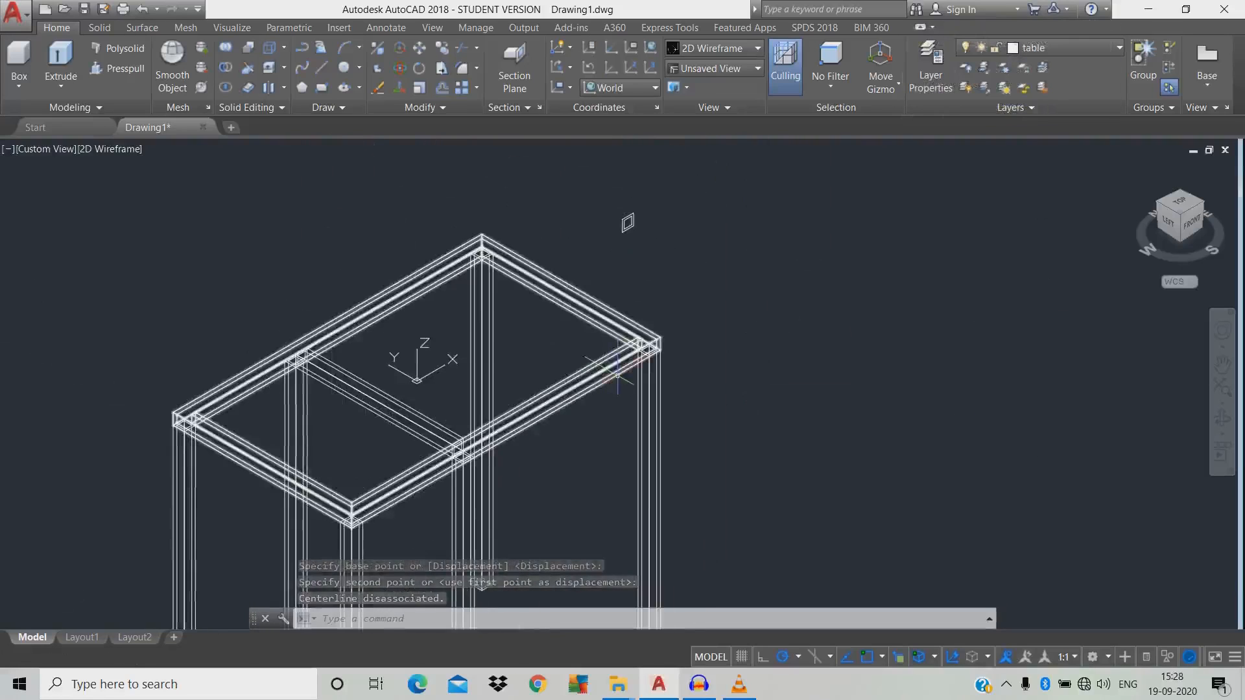
pyautogui.write('m')
pyautogui.press('Return')
pyautogui.click(647, 237)
pyautogui.click(626, 219)
pyautogui.press('Return')
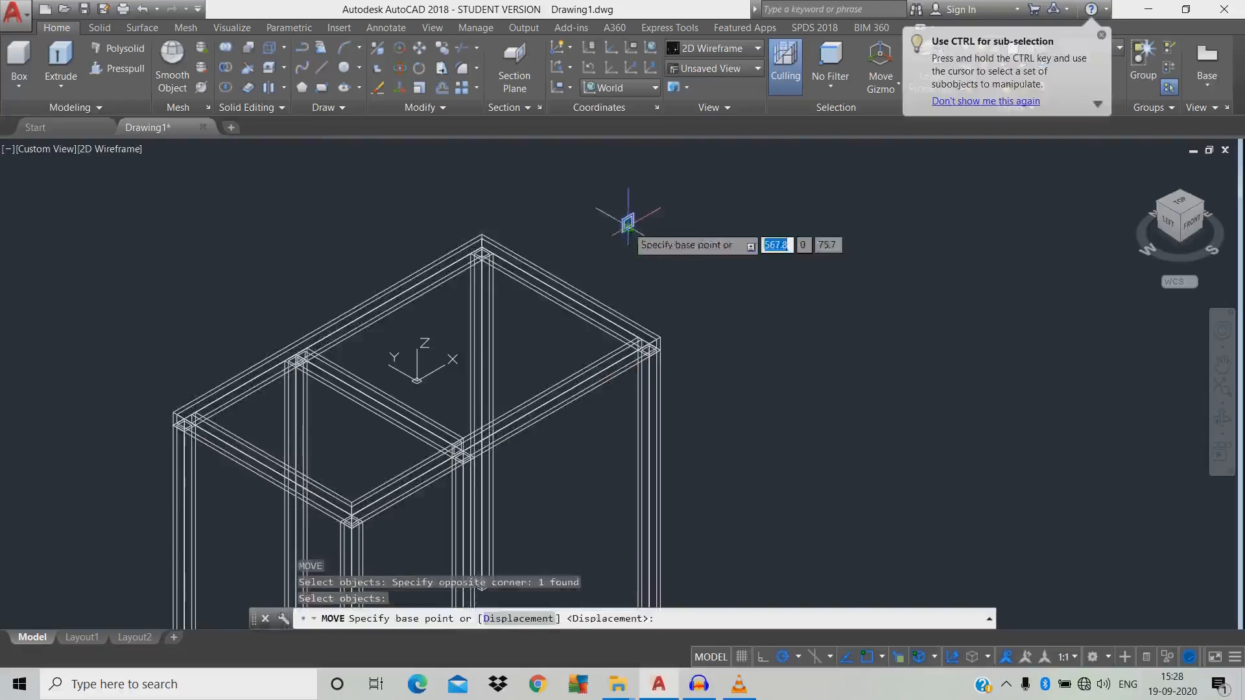
pyautogui.click(627, 225)
pyautogui.scroll(-4, 648, 513)
pyautogui.moveTo(649, 515); pyautogui.dragTo(728, 345, button='middle')
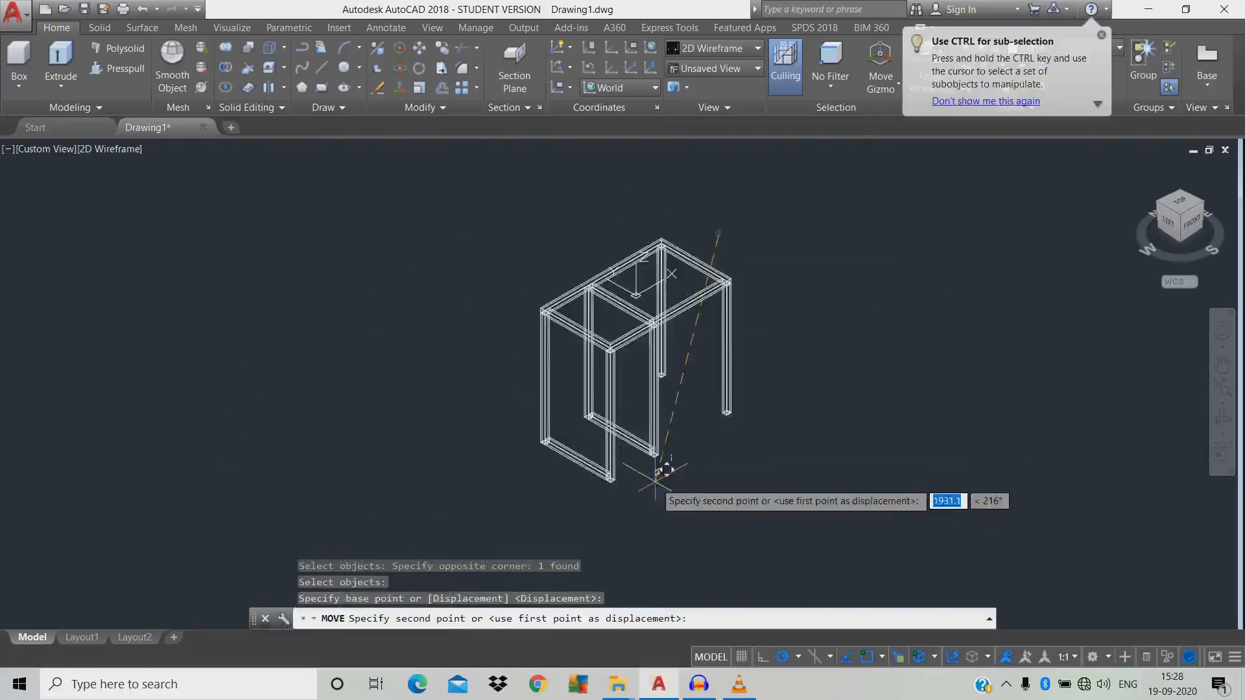
pyautogui.scroll(4, 654, 481)
pyautogui.scroll(3, 660, 455)
pyautogui.press('Escape')
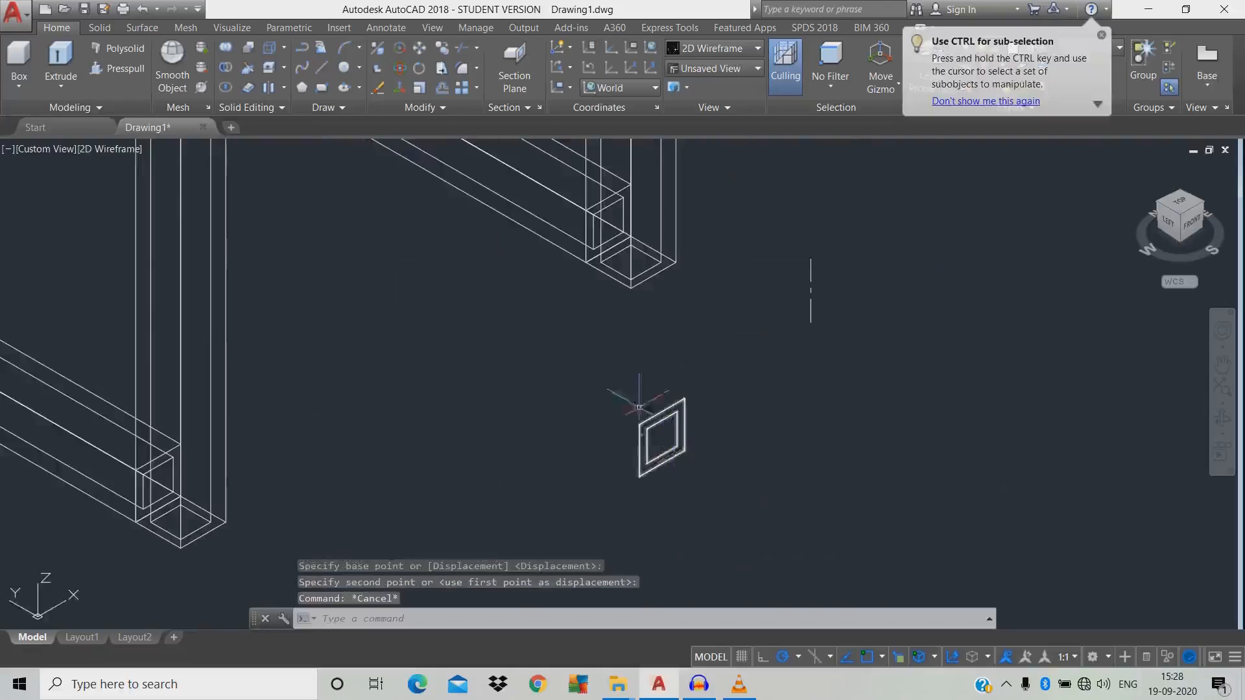
# Switch the viewport's visual style to Shades of Gray
pyautogui.click(110, 149)
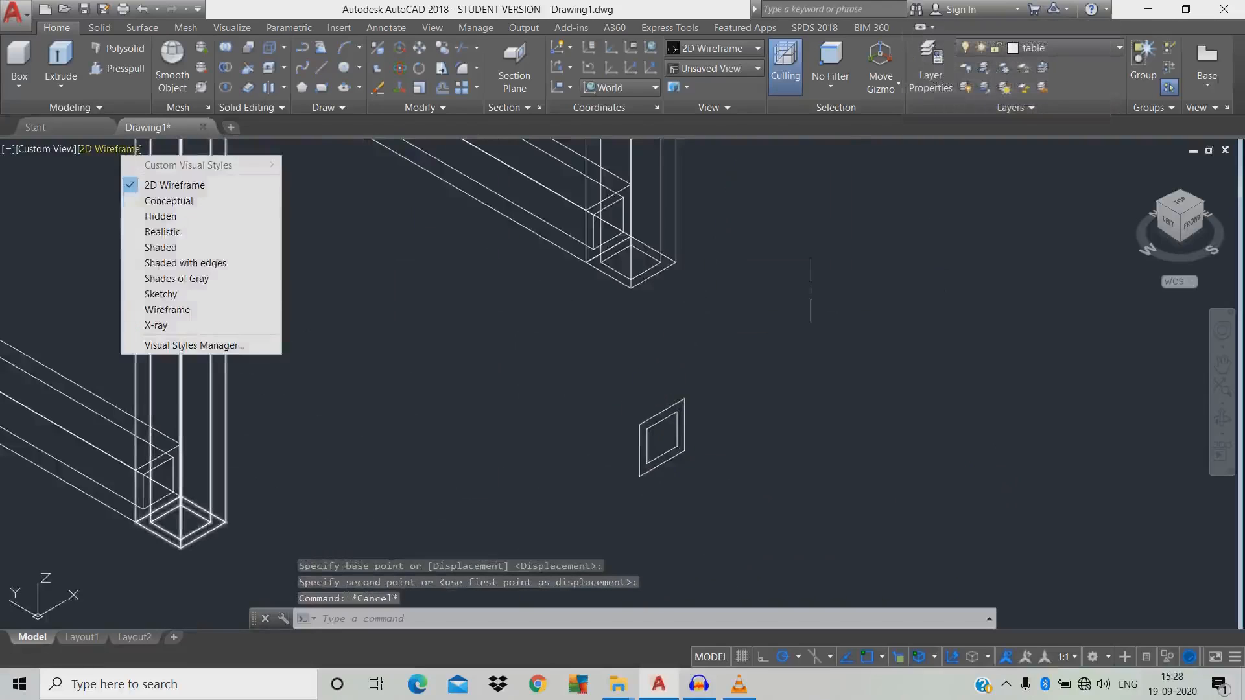
pyautogui.click(177, 278)
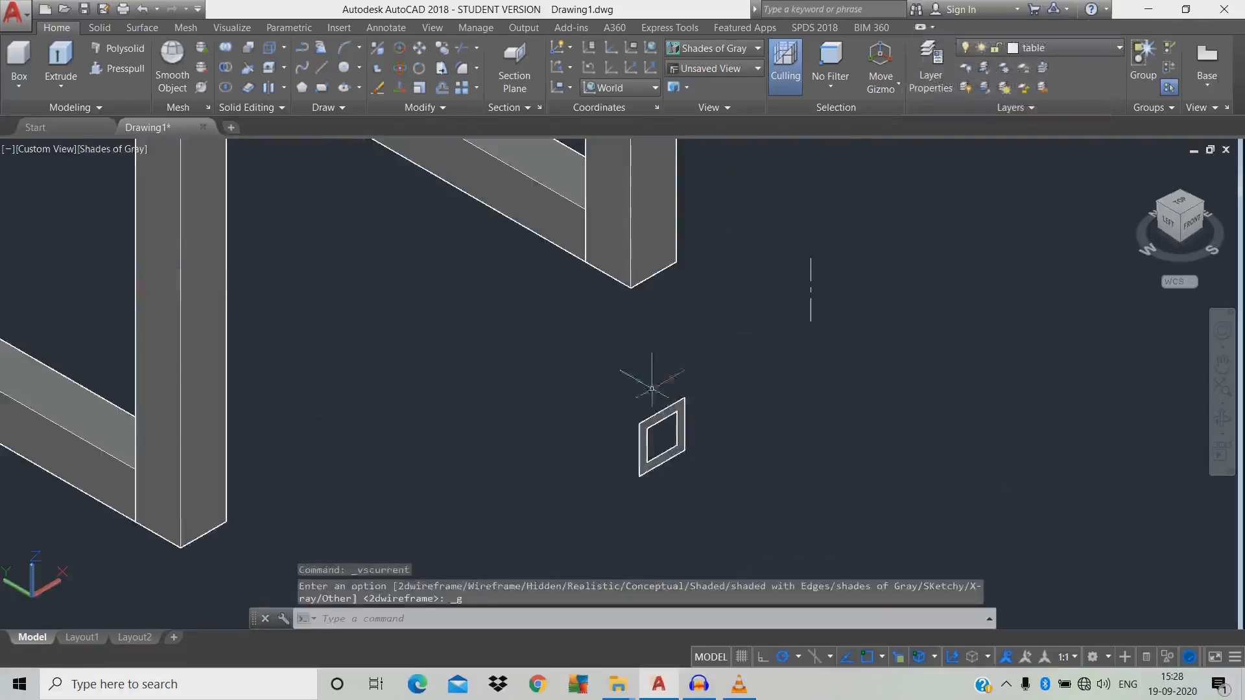
pyautogui.write('z')
pyautogui.press('BackSpace')
pyautogui.write('al')
pyautogui.press('Return')
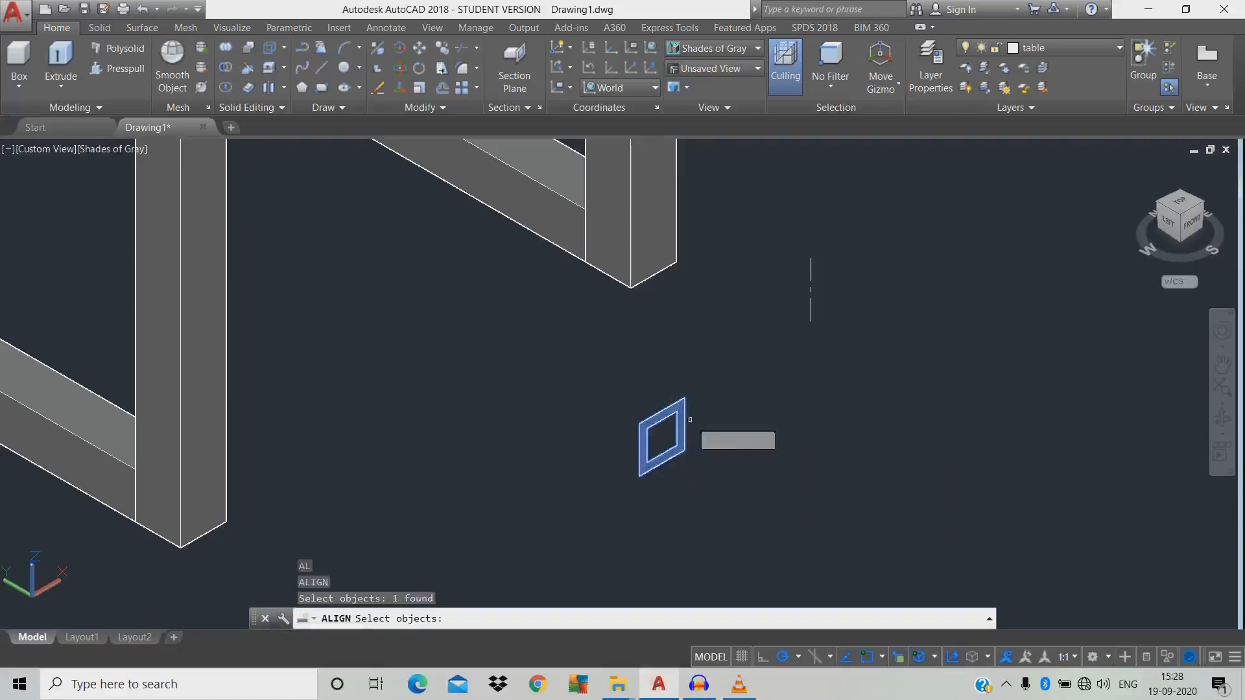
pyautogui.press('Return')
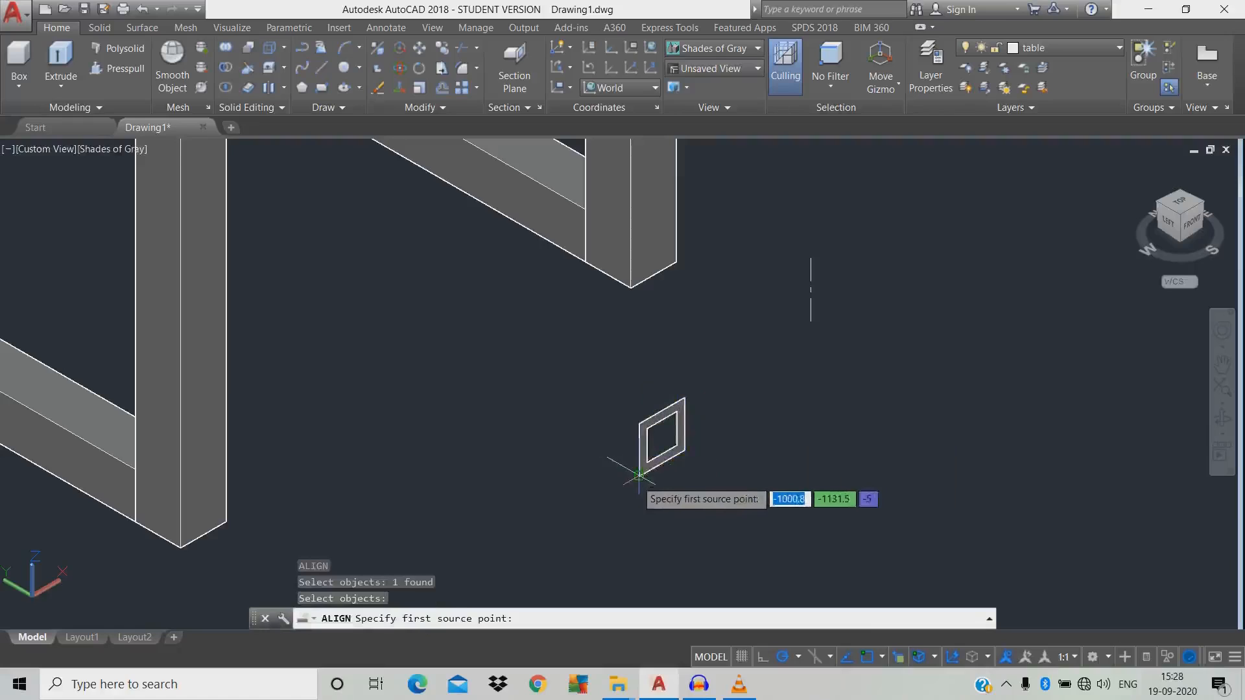
pyautogui.click(638, 474)
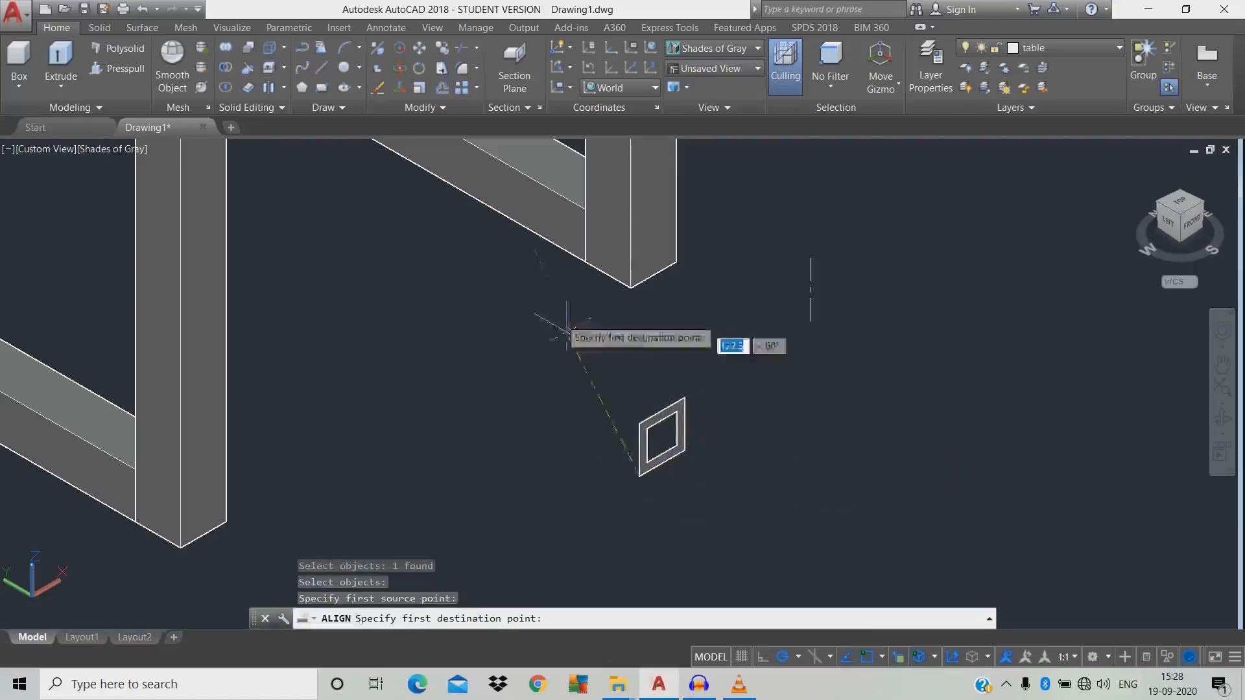
pyautogui.click(585, 262)
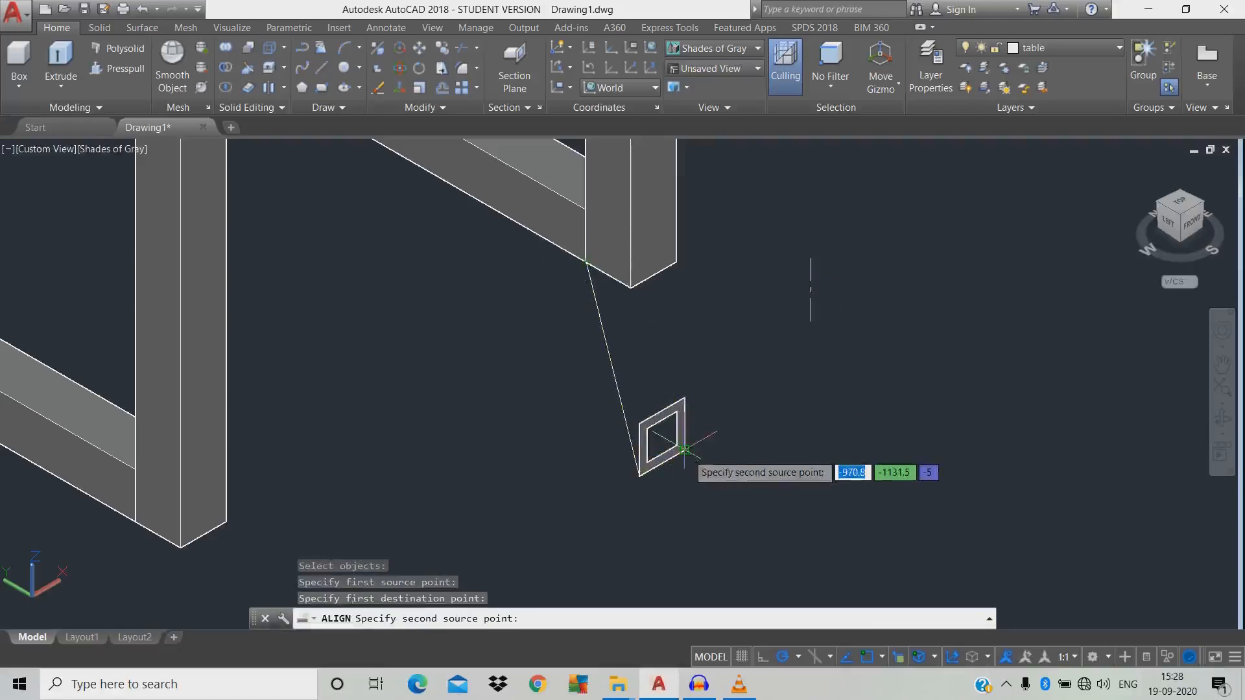
pyautogui.click(685, 417)
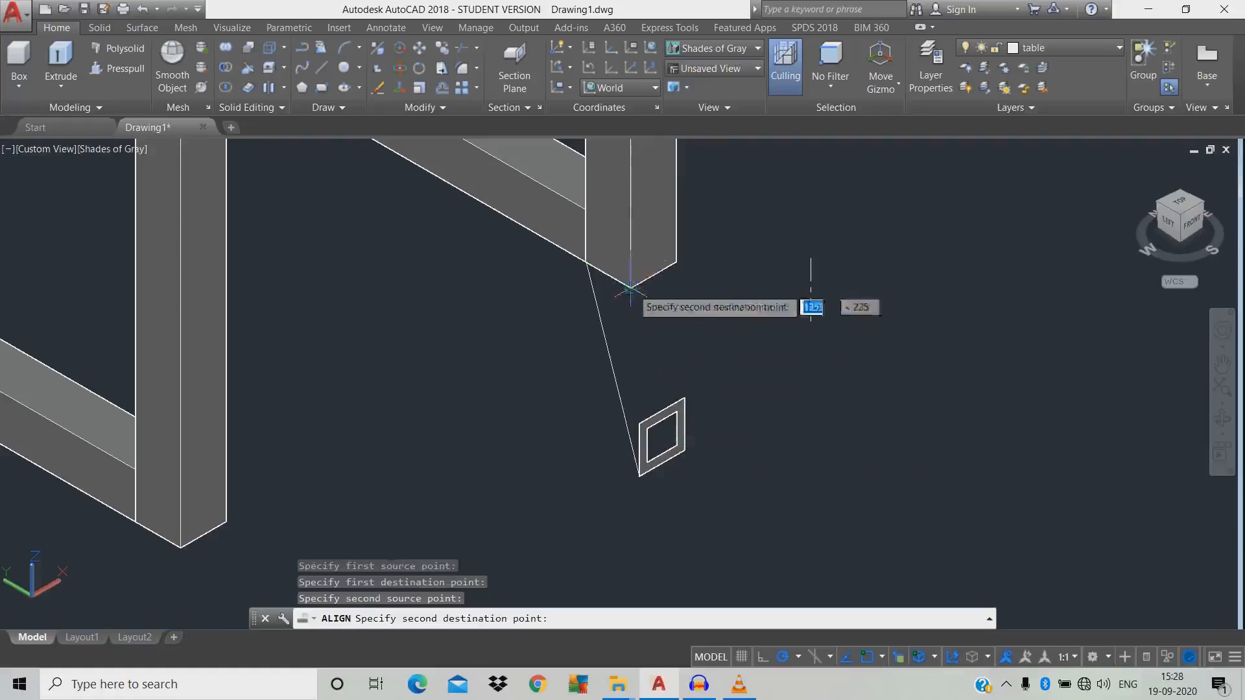
pyautogui.press('Escape')
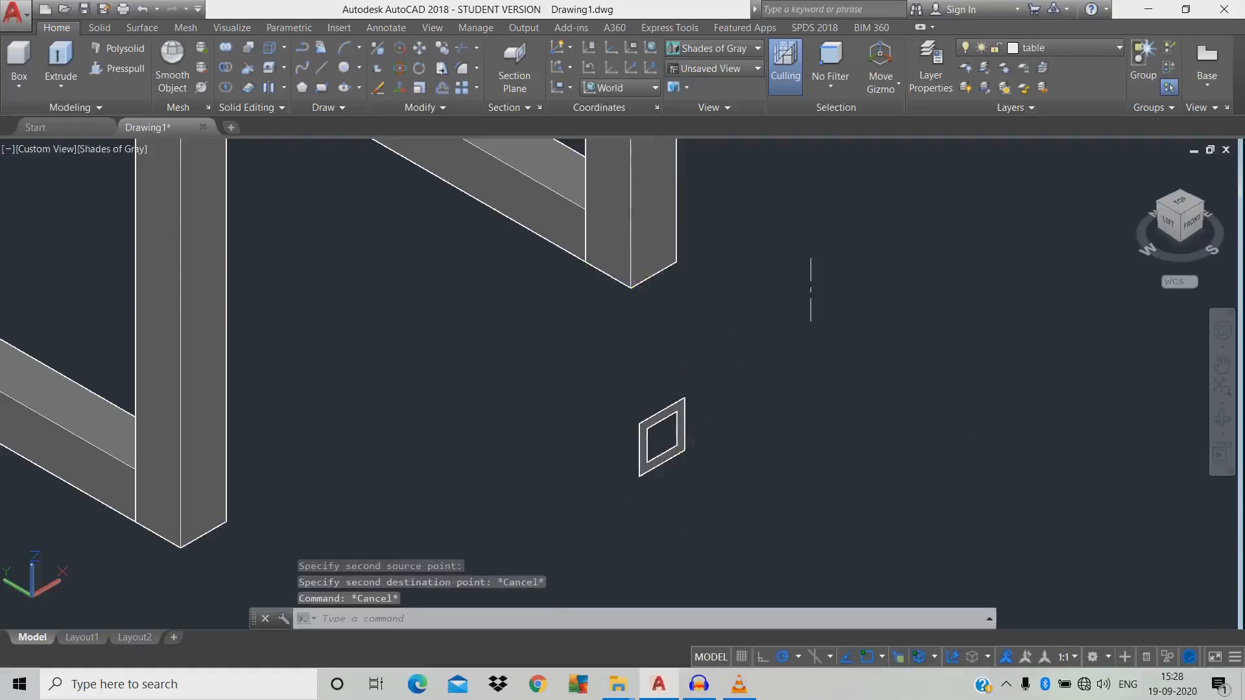
# Align the square profile's two lower corners to the bottom edge of the intermediate leg's inner face, without a third point or scaling
pyautogui.press('Return')
pyautogui.click(678, 449)
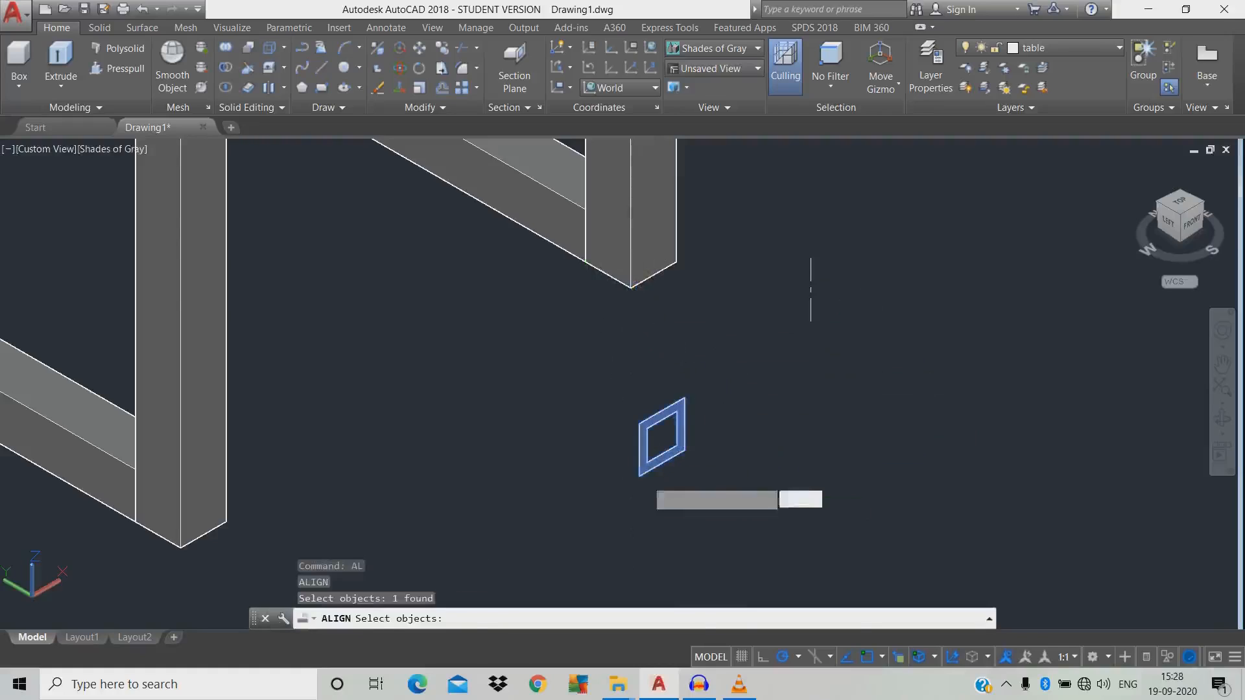
pyautogui.press('Return')
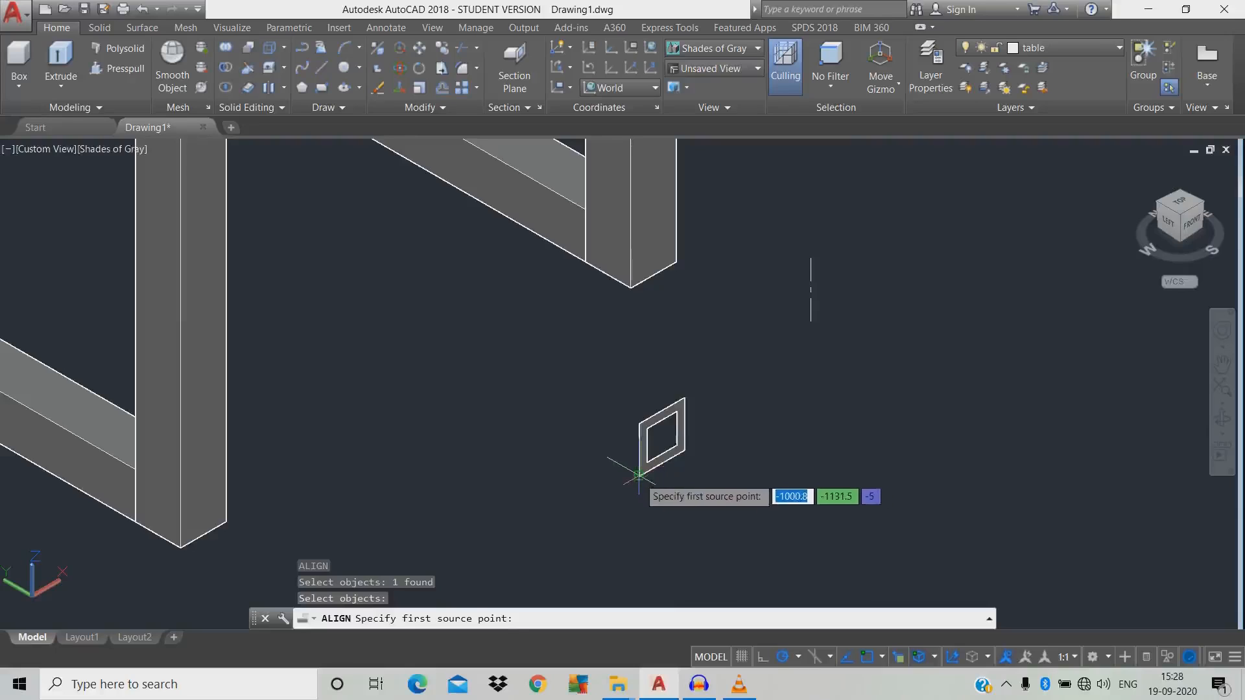
pyautogui.click(639, 474)
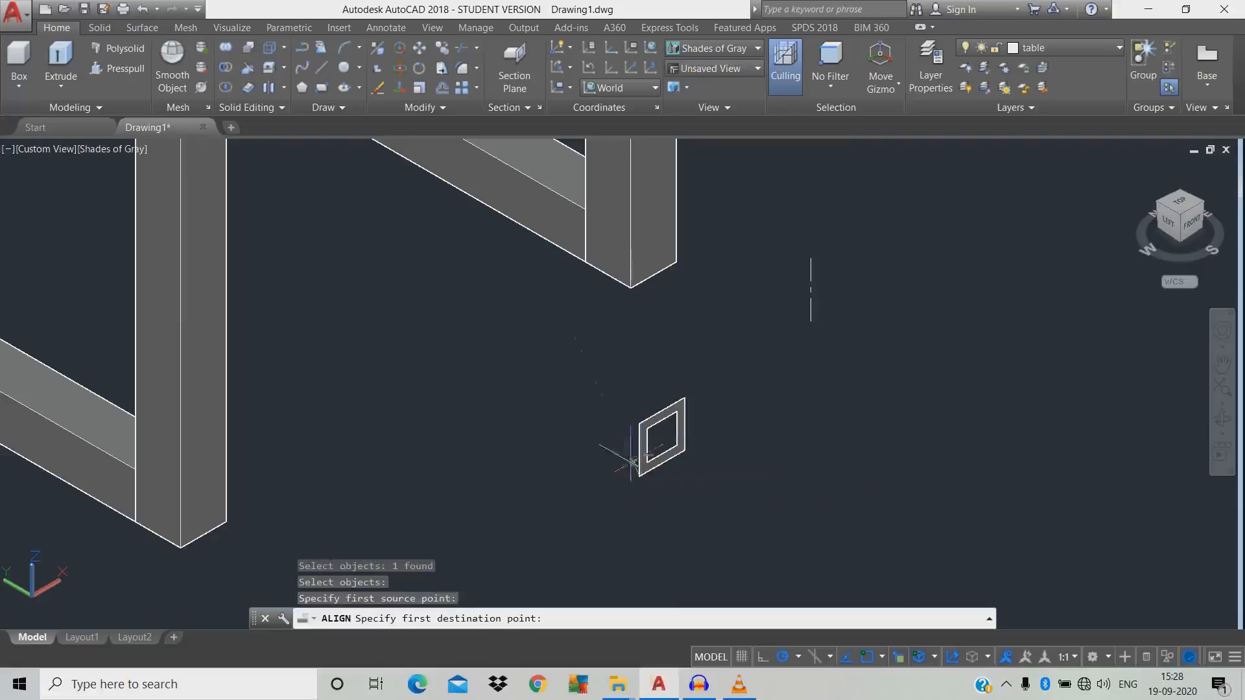
pyautogui.click(589, 267)
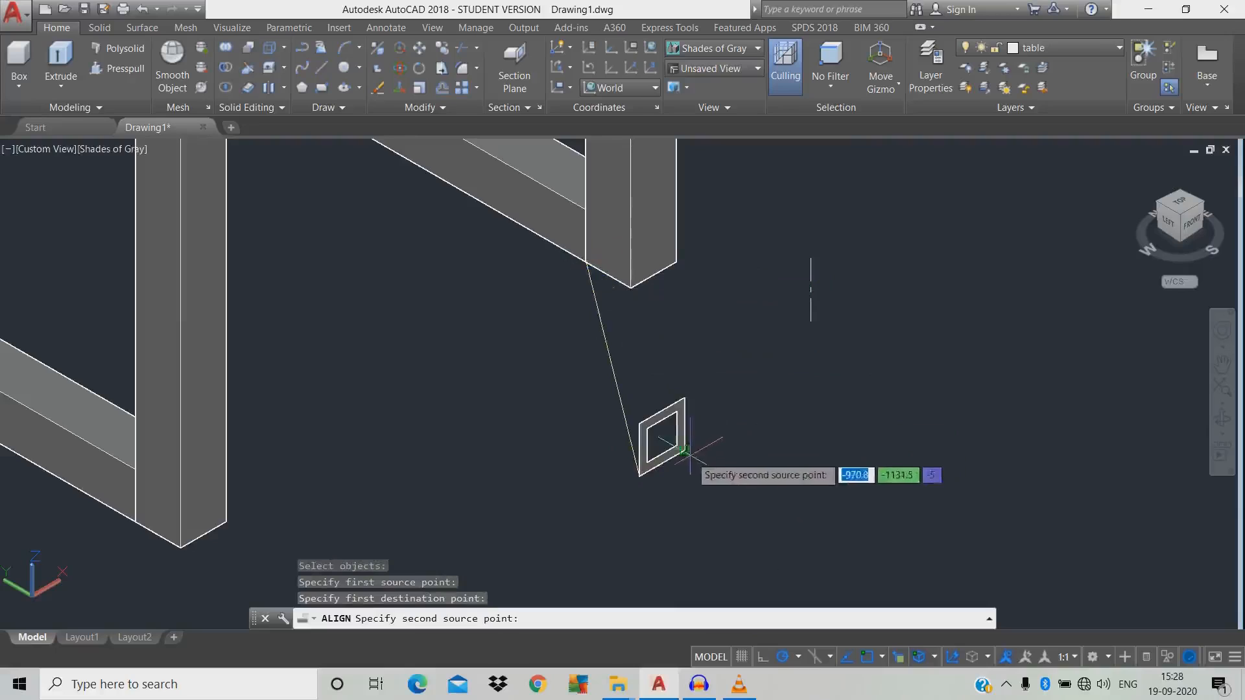
pyautogui.click(678, 400)
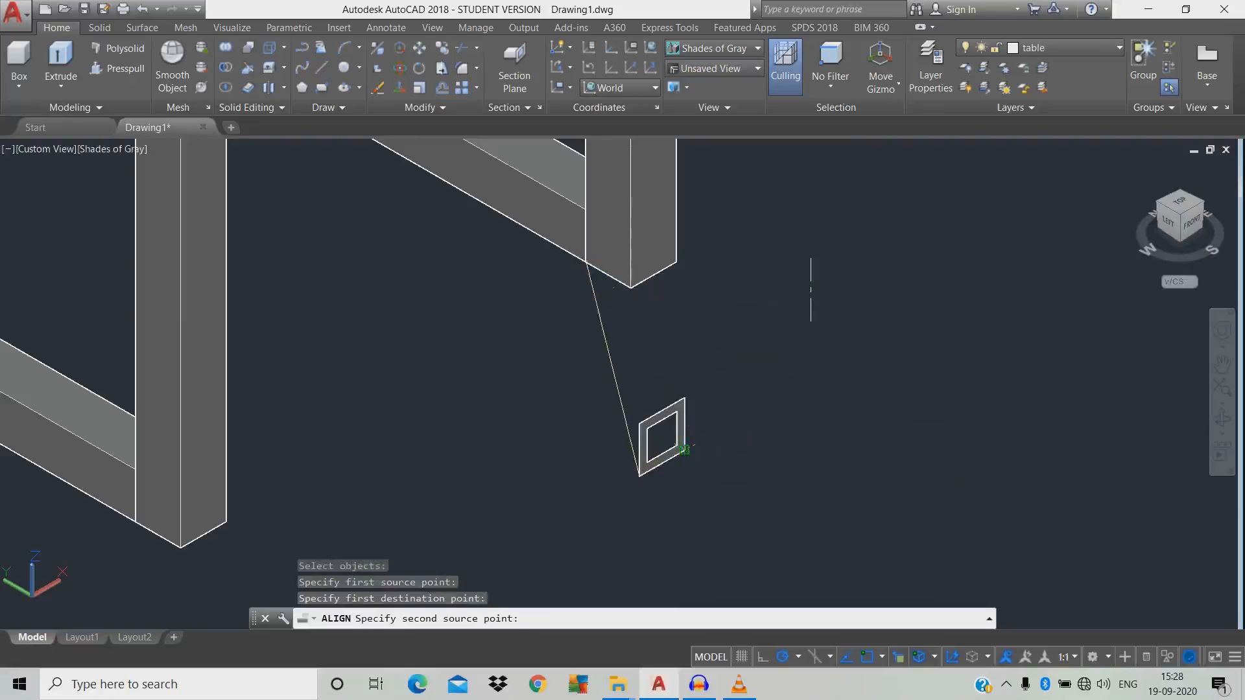
pyautogui.click(629, 288)
pyautogui.press('Return')
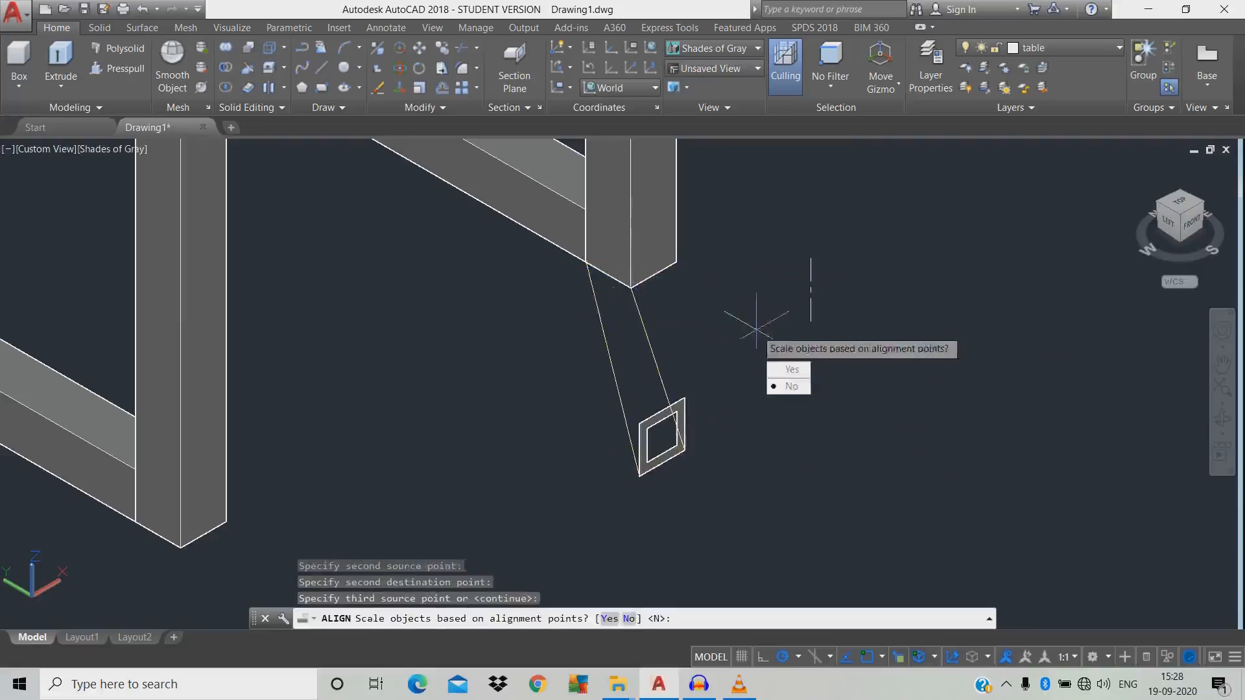
pyautogui.press('Return')
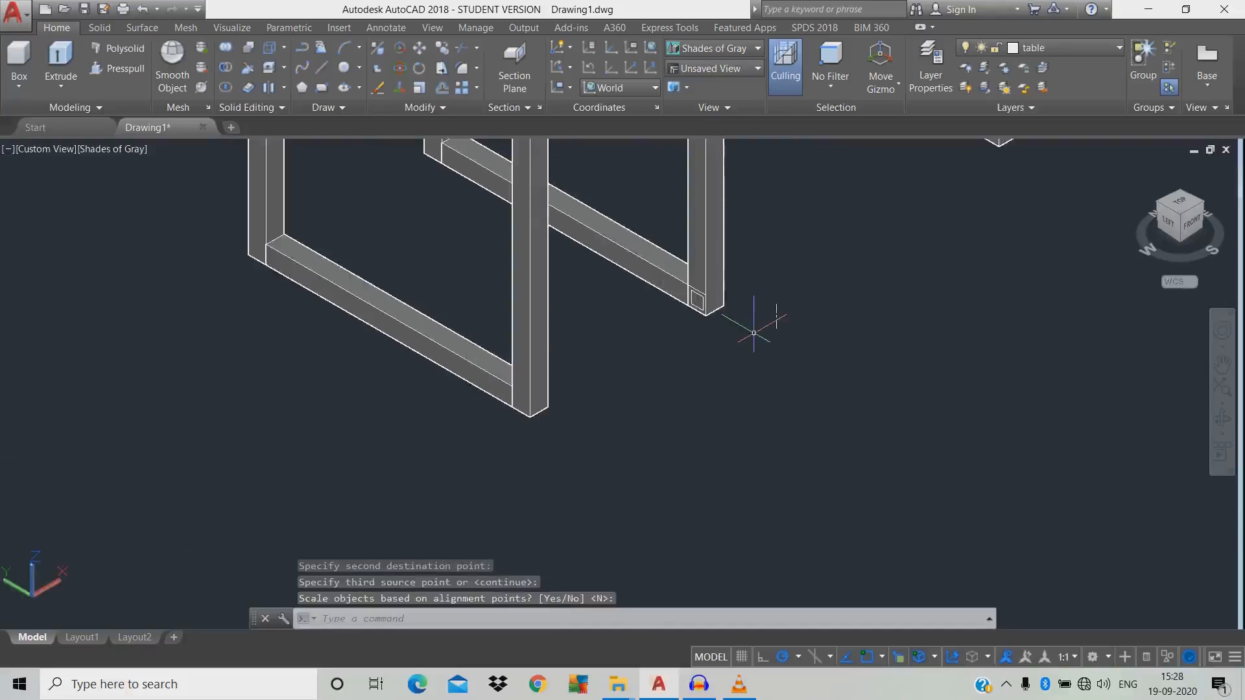
pyautogui.press('Escape')
# Extrude the aligned square region from the intermediate leg's foot to the foot corner of the near end leg
pyautogui.write('ext')
pyautogui.press('Return')
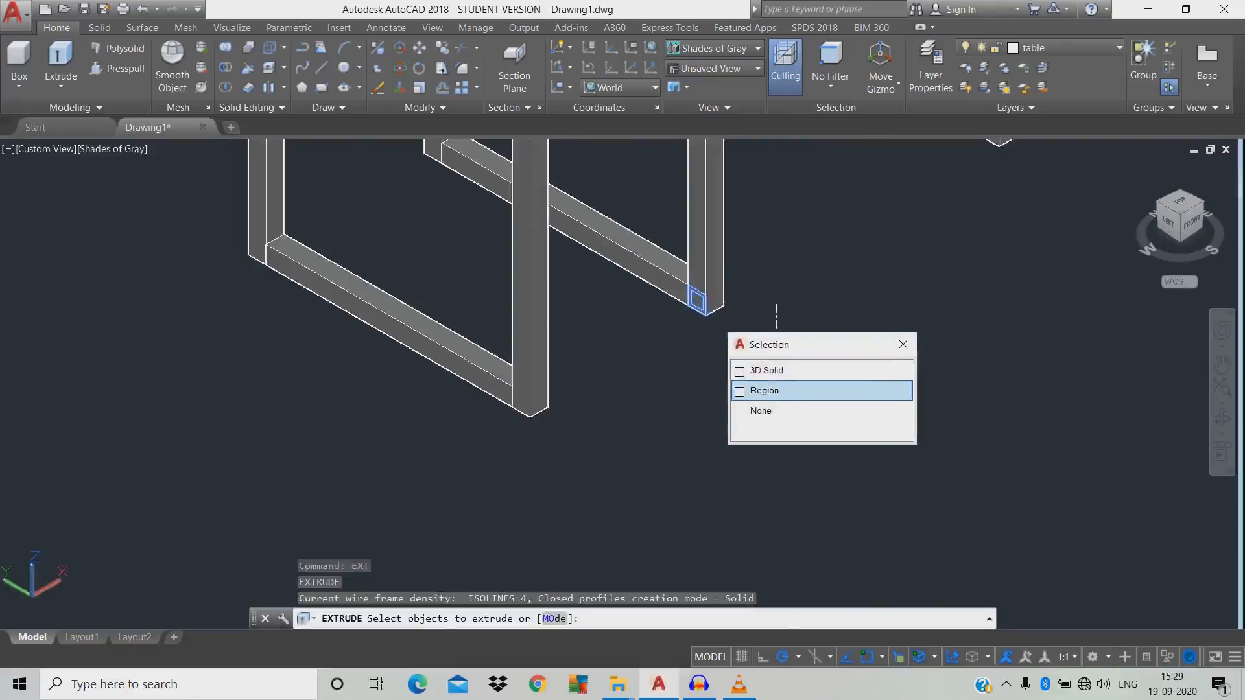
pyautogui.click(777, 391)
pyautogui.press('Return')
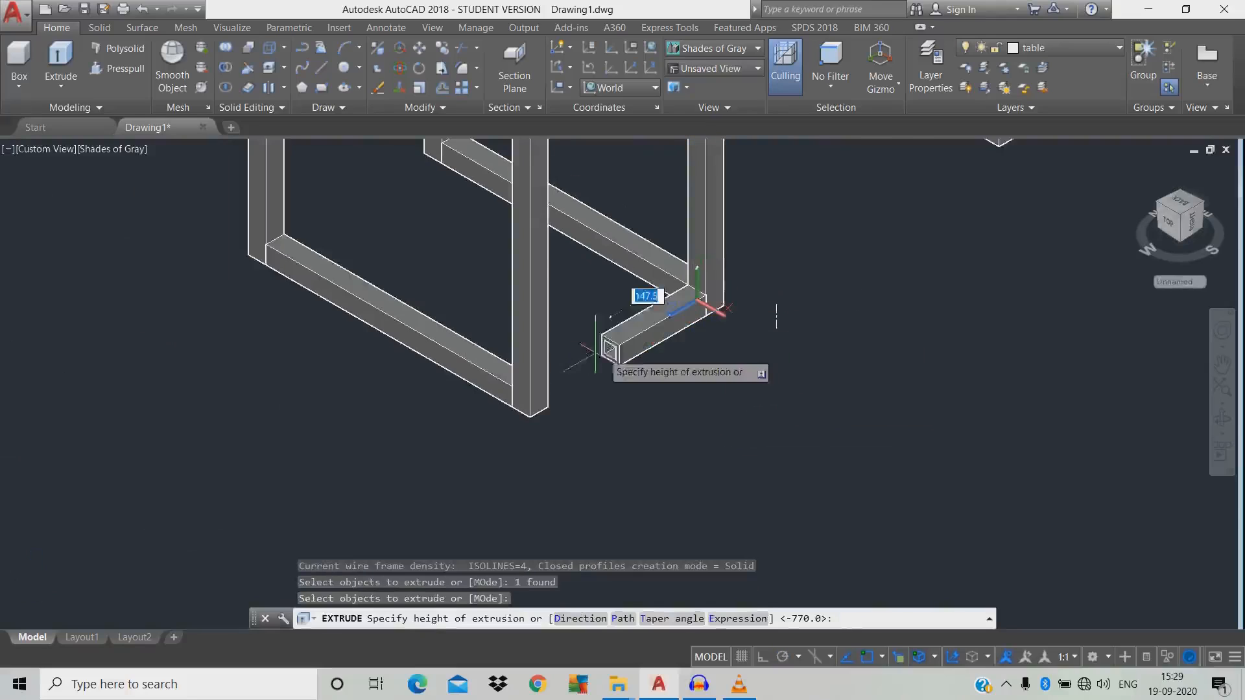
pyautogui.click(548, 407)
# Copy the new bottom crossbar 450 across to sit between the opposite pair of legs
pyautogui.moveTo(622, 422); pyautogui.dragTo(677, 473, button='middle')
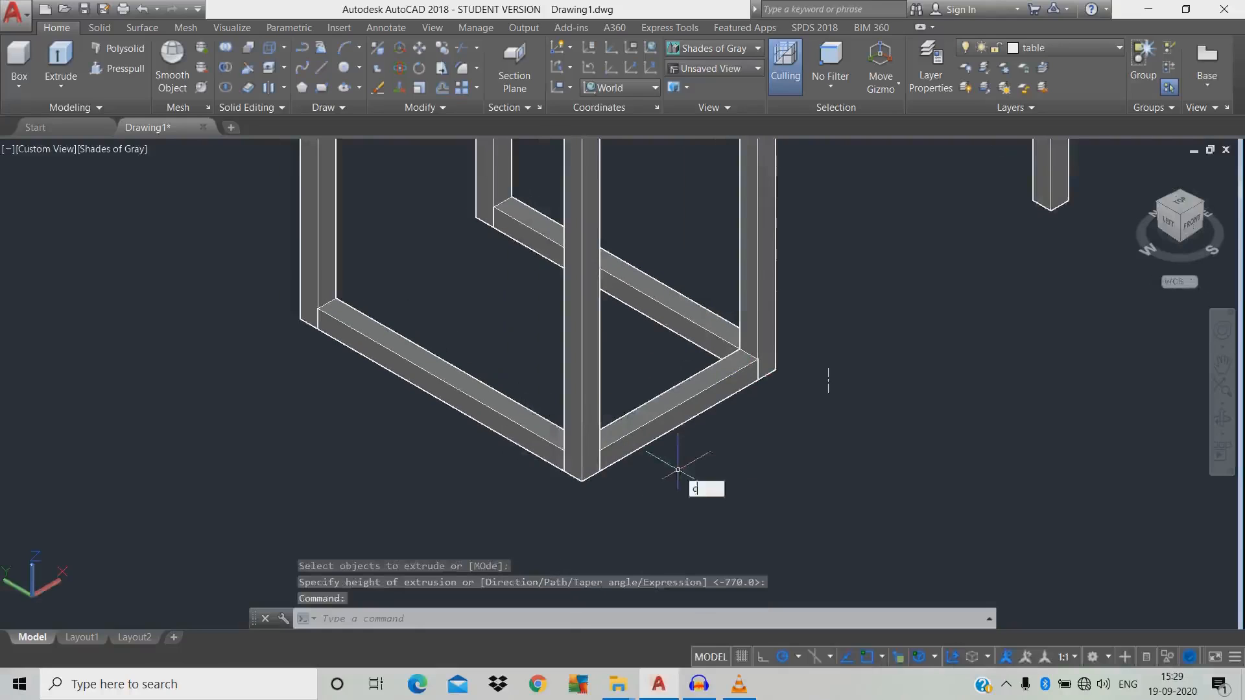
pyautogui.write('o')
pyautogui.press('Return')
pyautogui.click(687, 398)
pyautogui.press('Return')
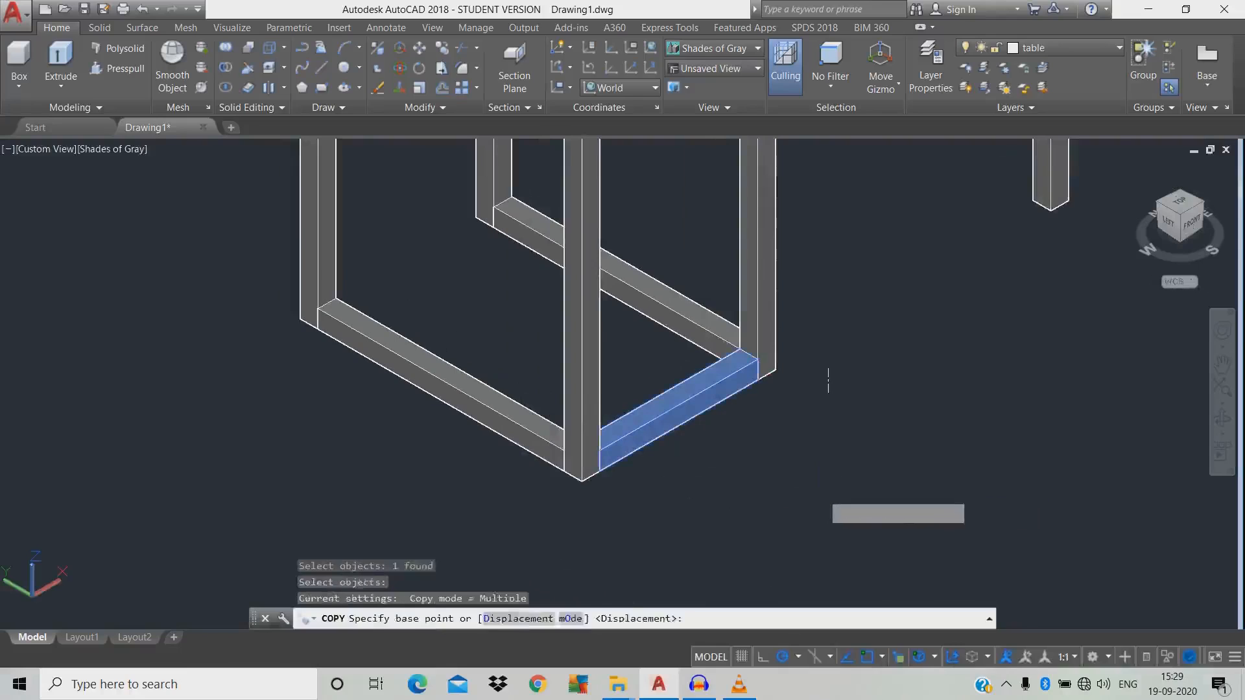
pyautogui.click(827, 484)
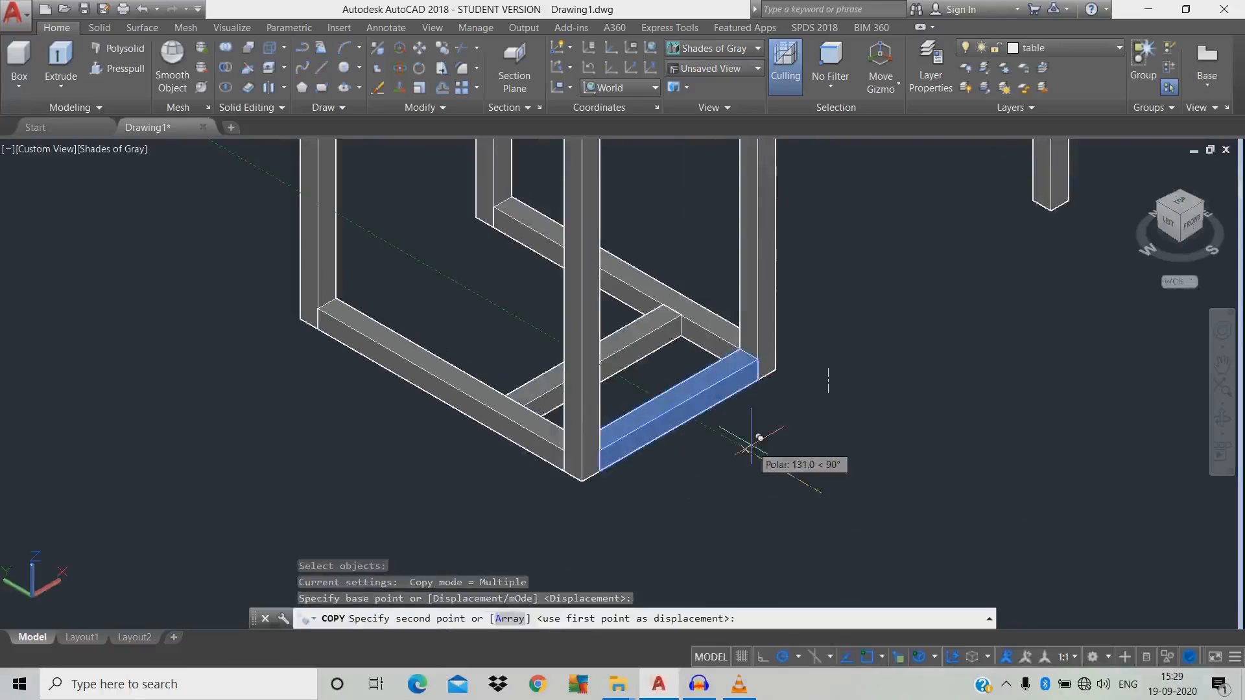
pyautogui.write('450')
pyautogui.press('Return')
pyautogui.press('Escape')
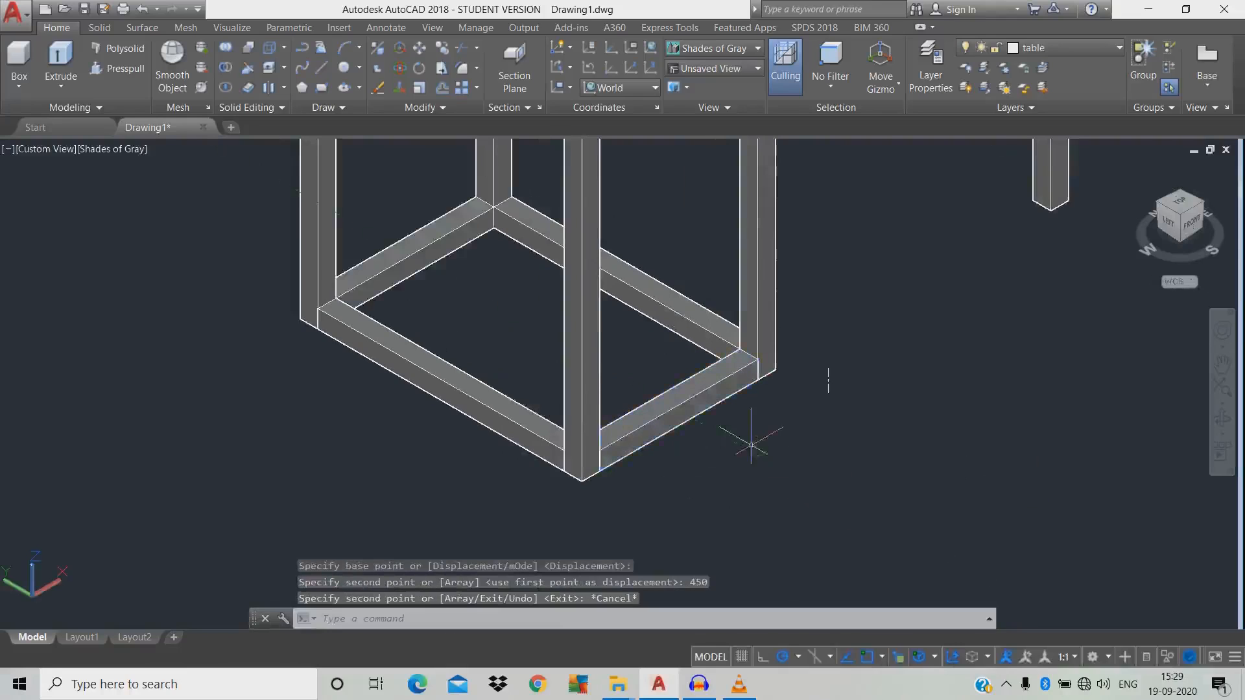
# Erase the loose centre mark beside the leg feet
pyautogui.scroll(-3, 745, 437)
pyautogui.scroll(3, 868, 459)
pyautogui.click(865, 457)
pyautogui.click(775, 389)
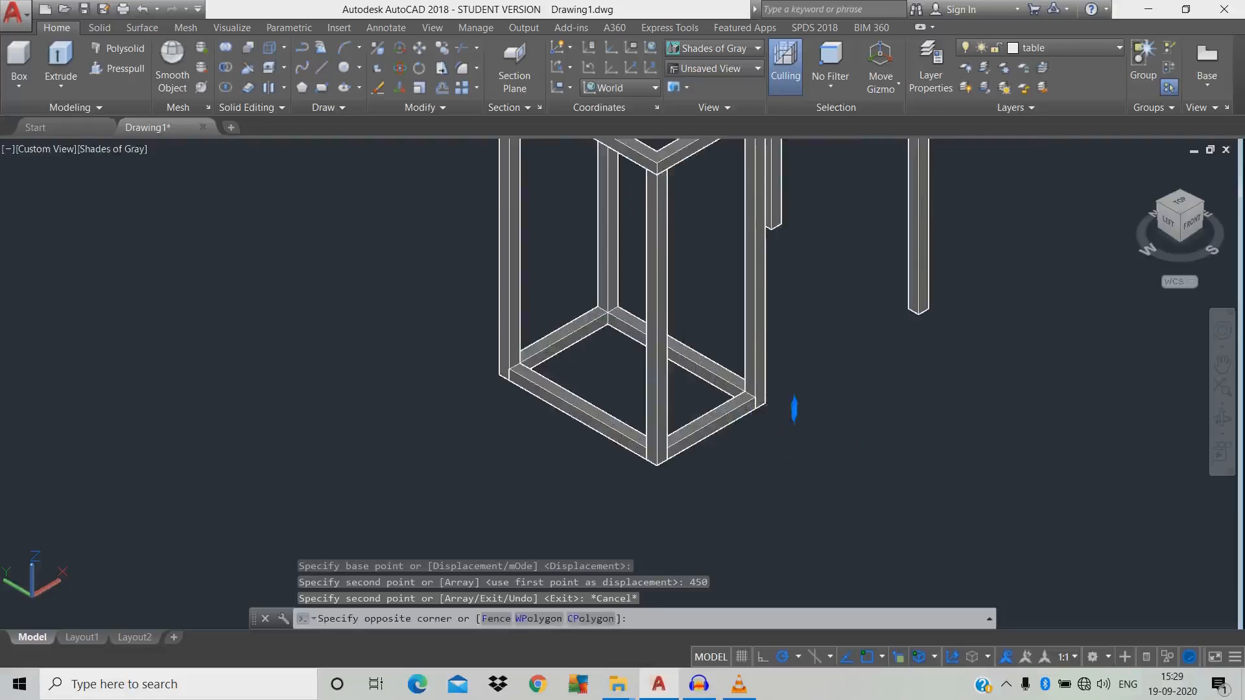
pyautogui.write('e')
pyautogui.press('Return')
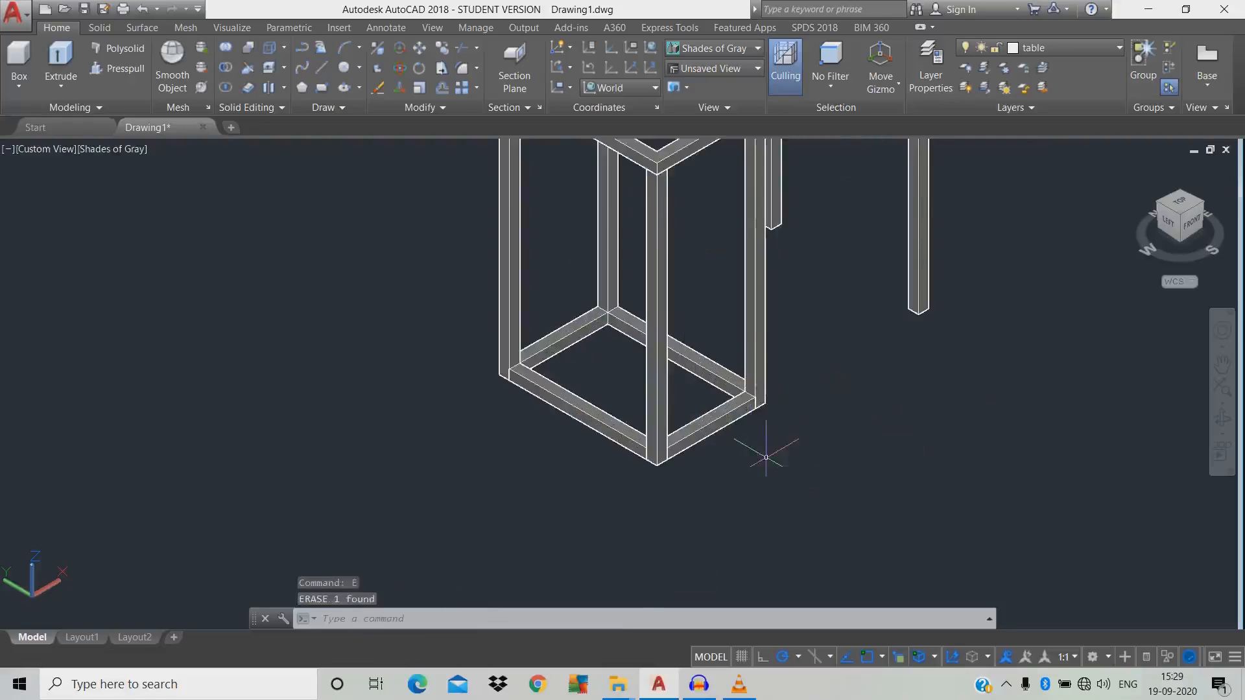
# Move the four bottom crossbars together straight up by 50 from the leg feet
pyautogui.write('m')
pyautogui.press('Return')
pyautogui.click(725, 441)
pyautogui.click(714, 400)
pyautogui.click(716, 354)
pyautogui.click(700, 373)
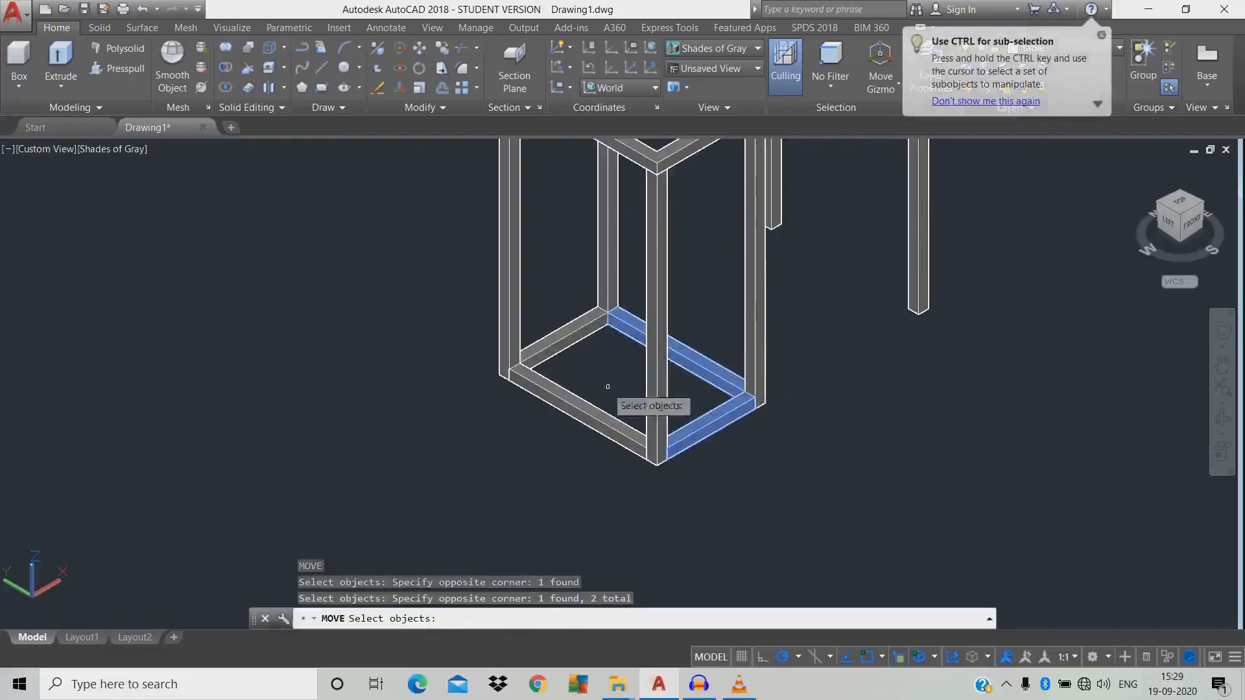
pyautogui.click(561, 336)
pyautogui.click(559, 386)
pyautogui.press('Return')
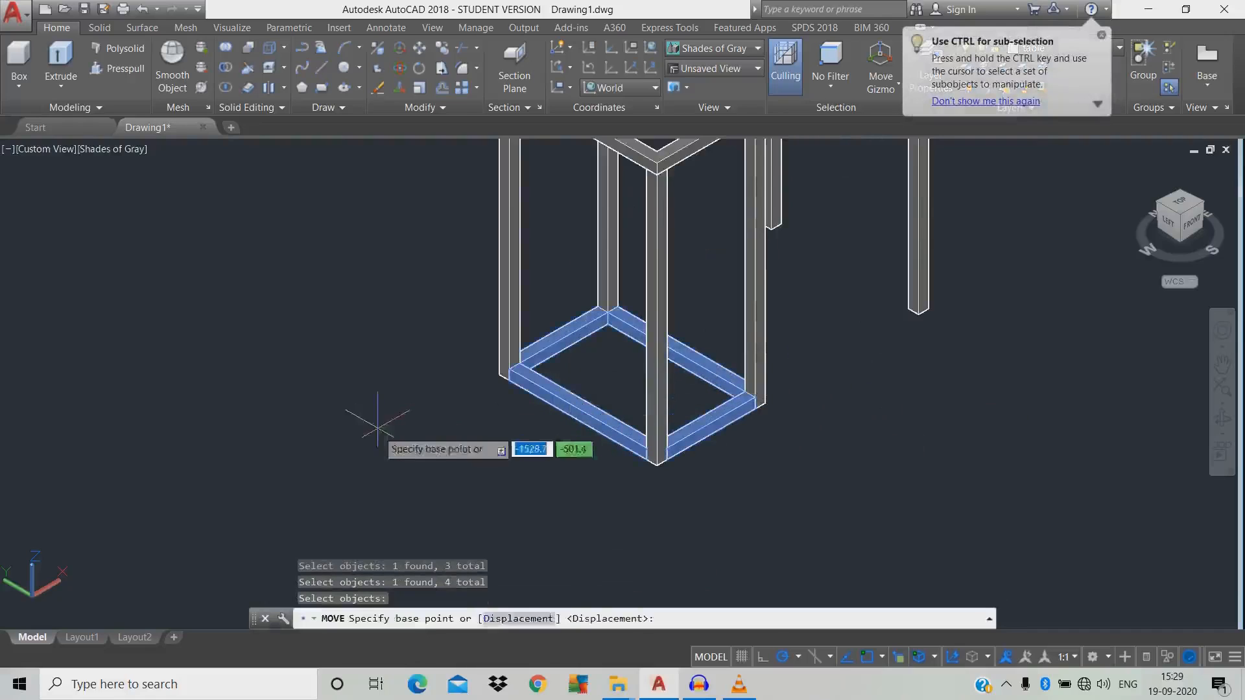
pyautogui.click(374, 433)
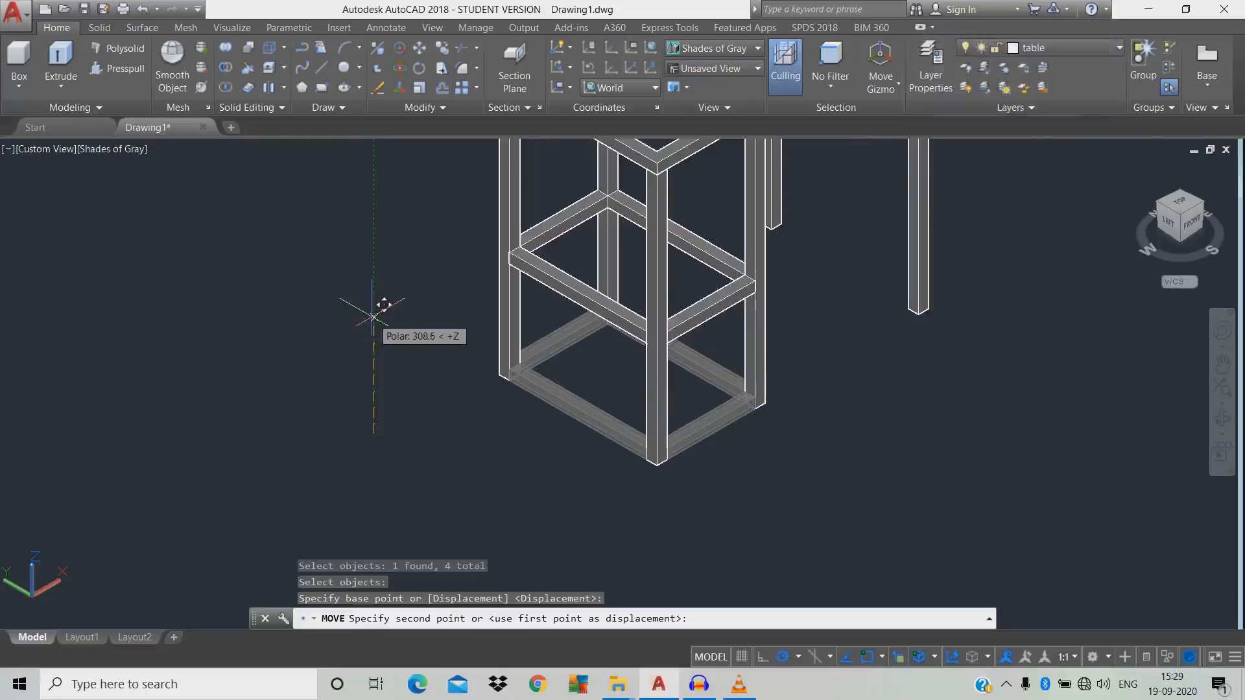
pyautogui.write('50')
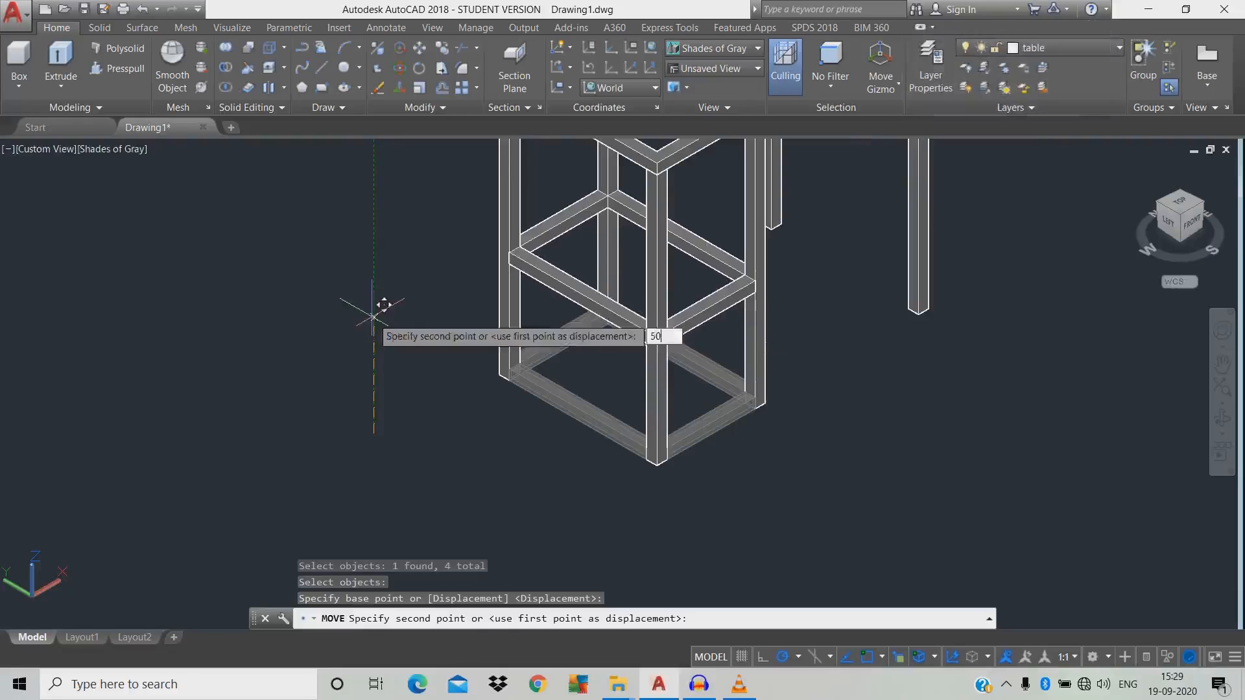
pyautogui.press('Return')
pyautogui.scroll(1, 551, 357)
pyautogui.press('Escape')
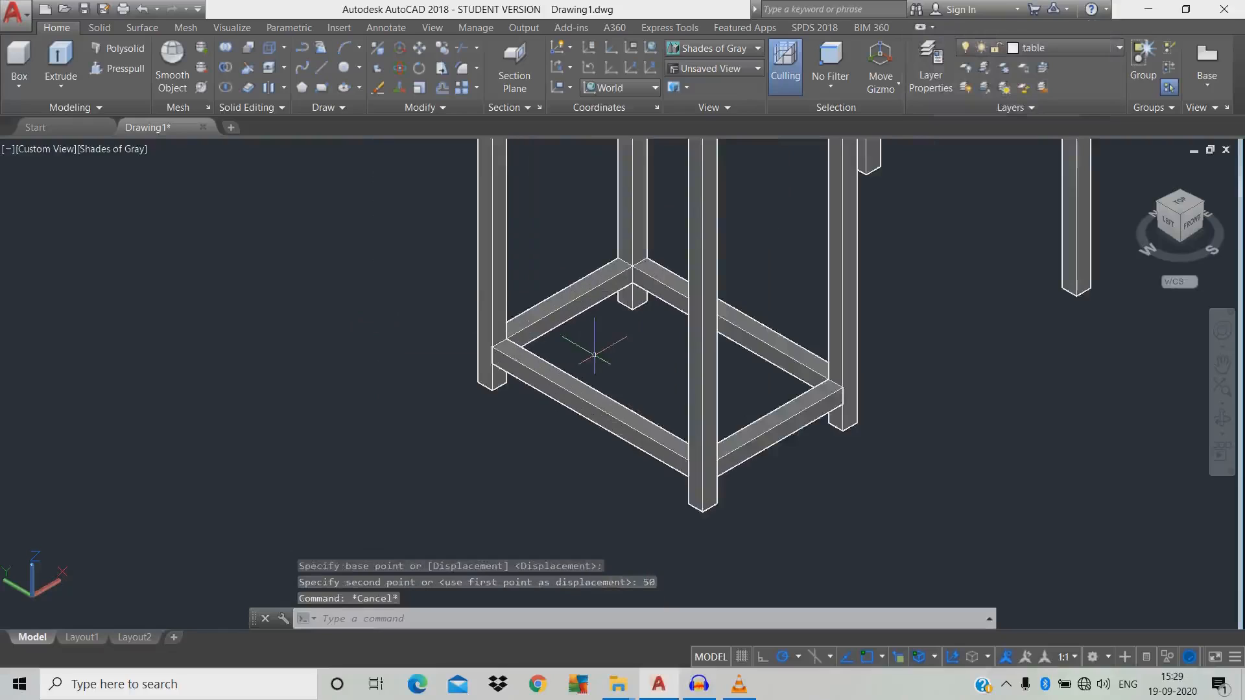
pyautogui.press('Return')
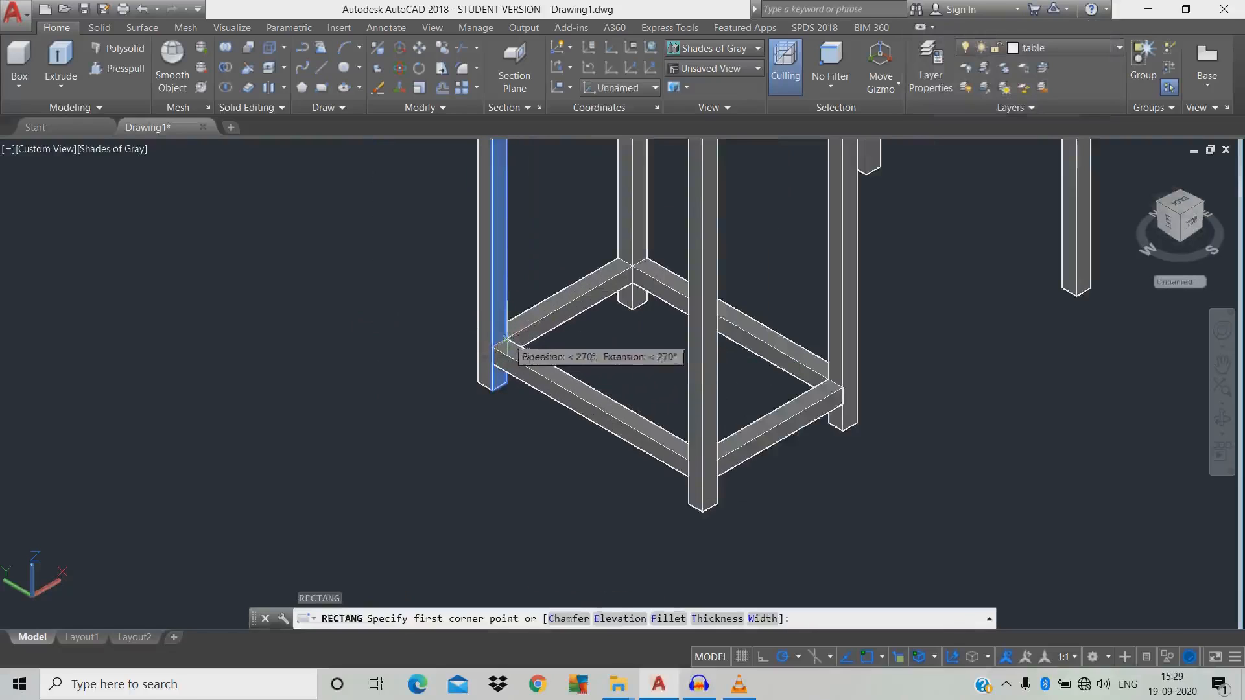
pyautogui.click(507, 339)
pyautogui.press('Escape')
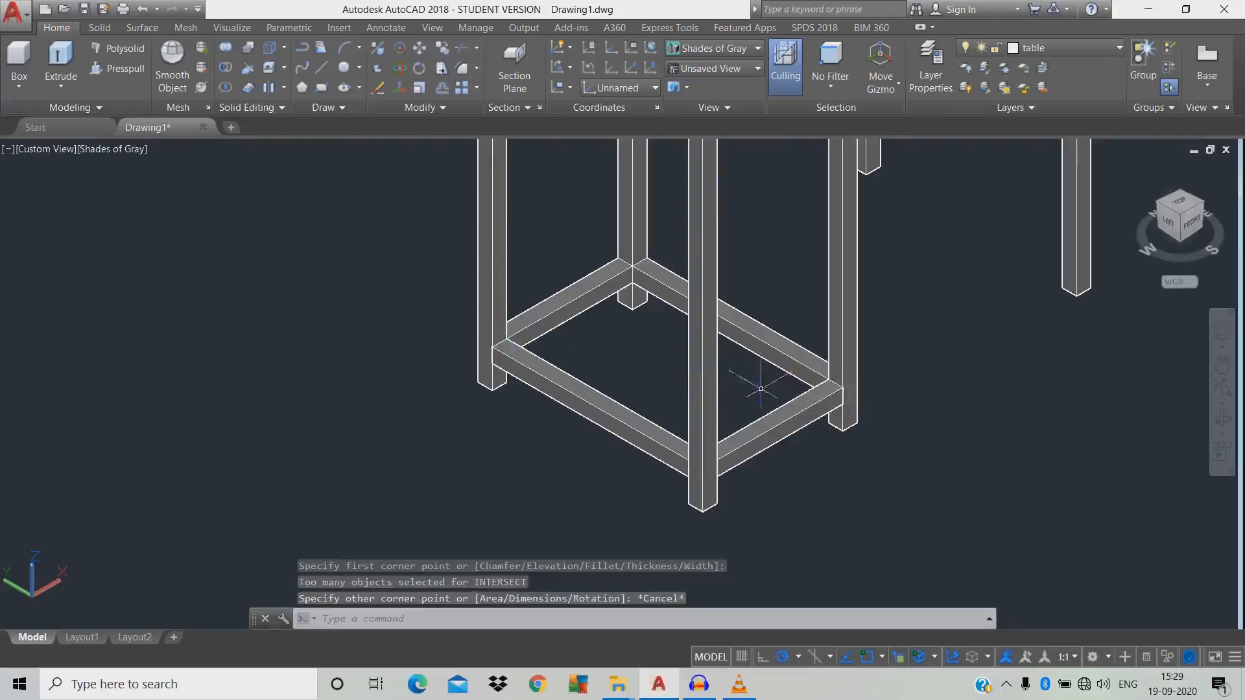
# Draw a 420 by 270 rectangle between opposite inner top corners of the lower crossbar frame
pyautogui.write('rec')
pyautogui.press('Return')
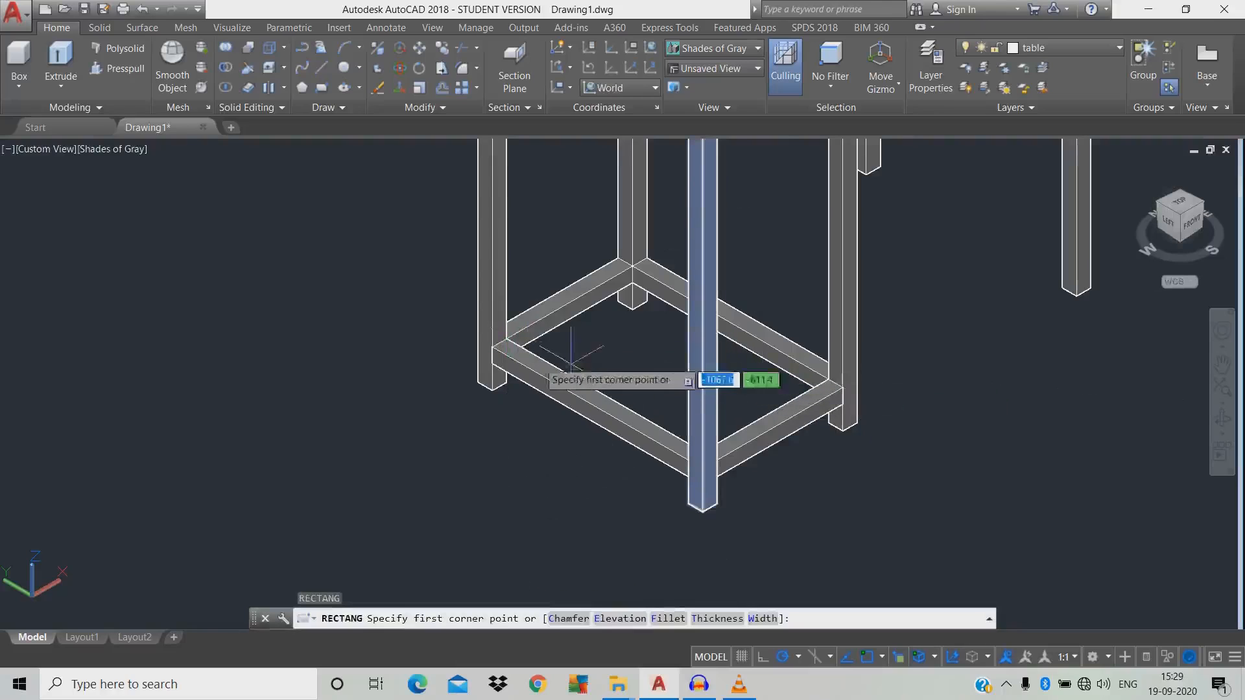
pyautogui.click(507, 340)
pyautogui.scroll(2, 818, 383)
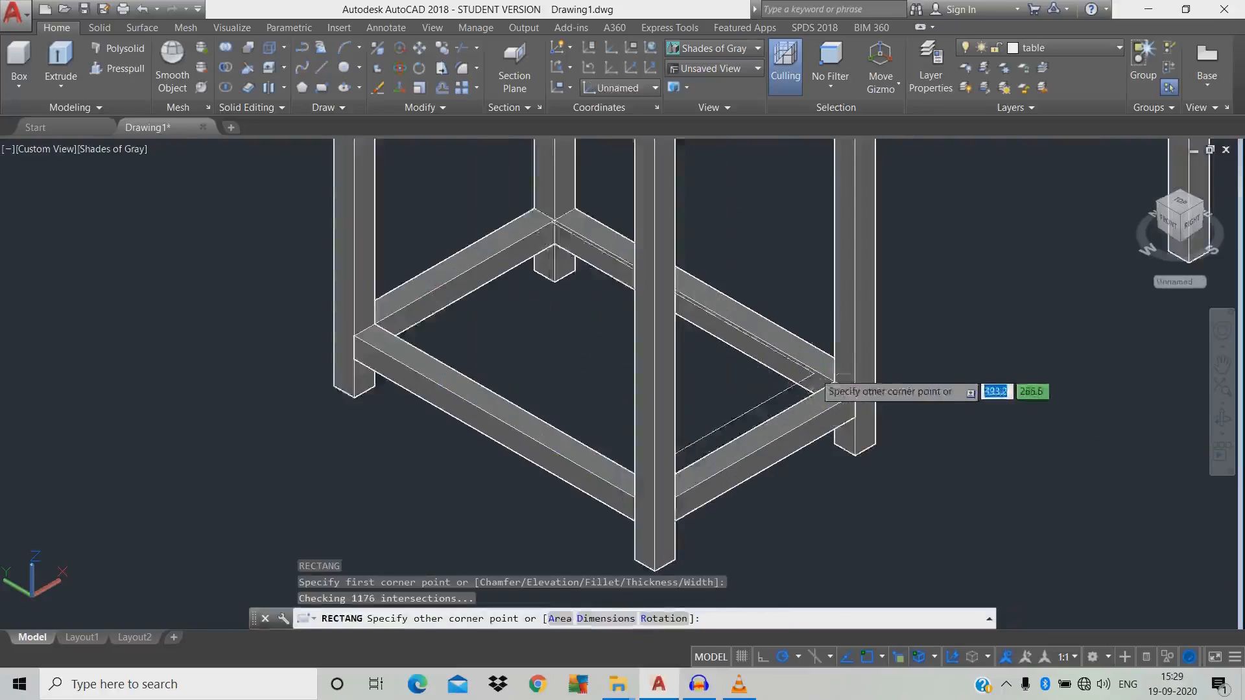
pyautogui.scroll(1, 818, 383)
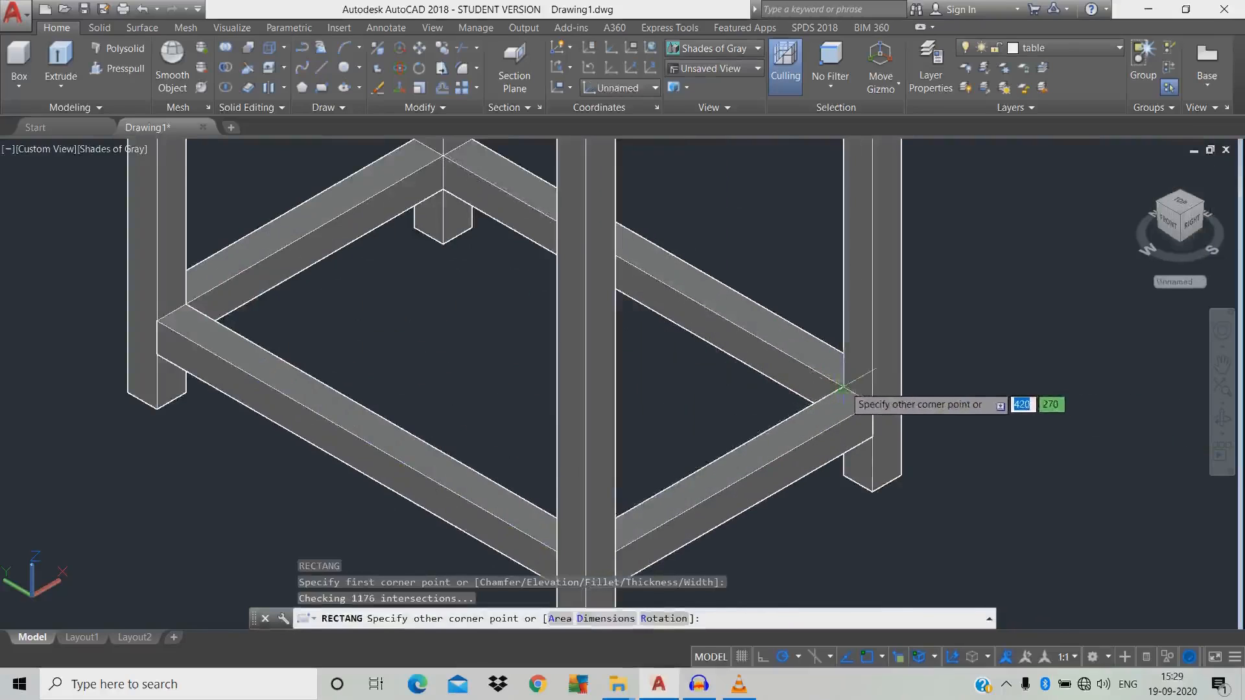
pyautogui.press('Escape')
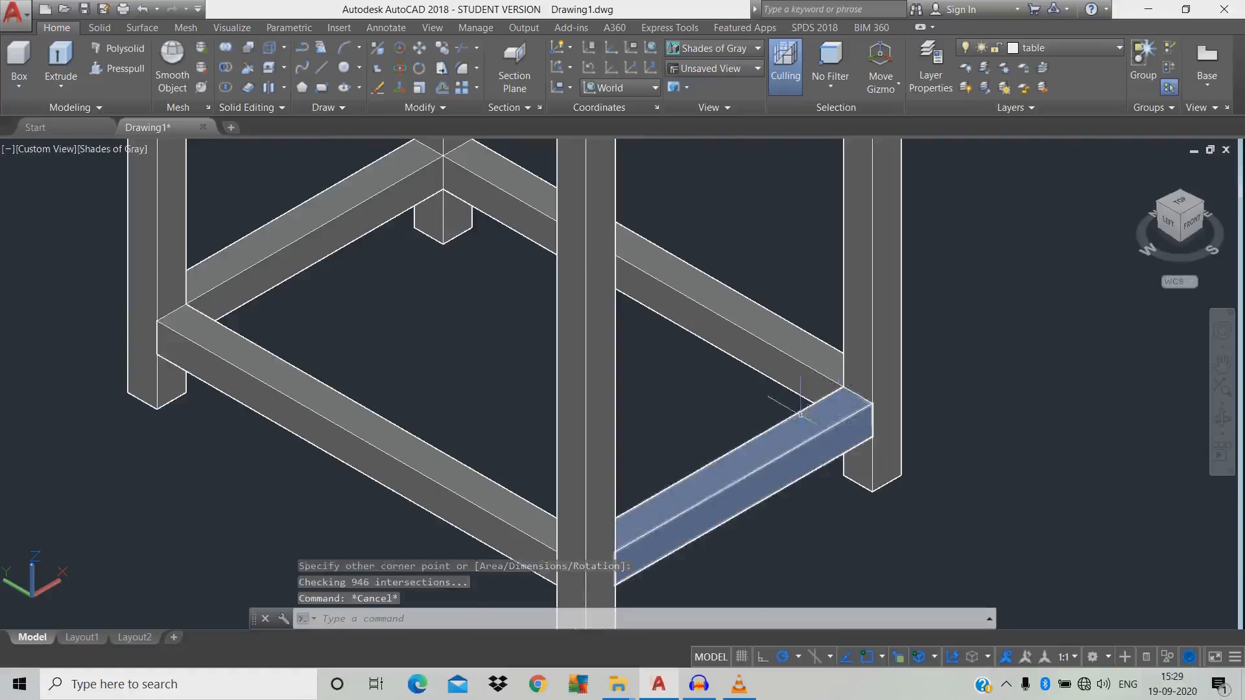
# Extrude the rectangle inside the lower crossbar frame by 10 to form the shelf panel
pyautogui.press('Return')
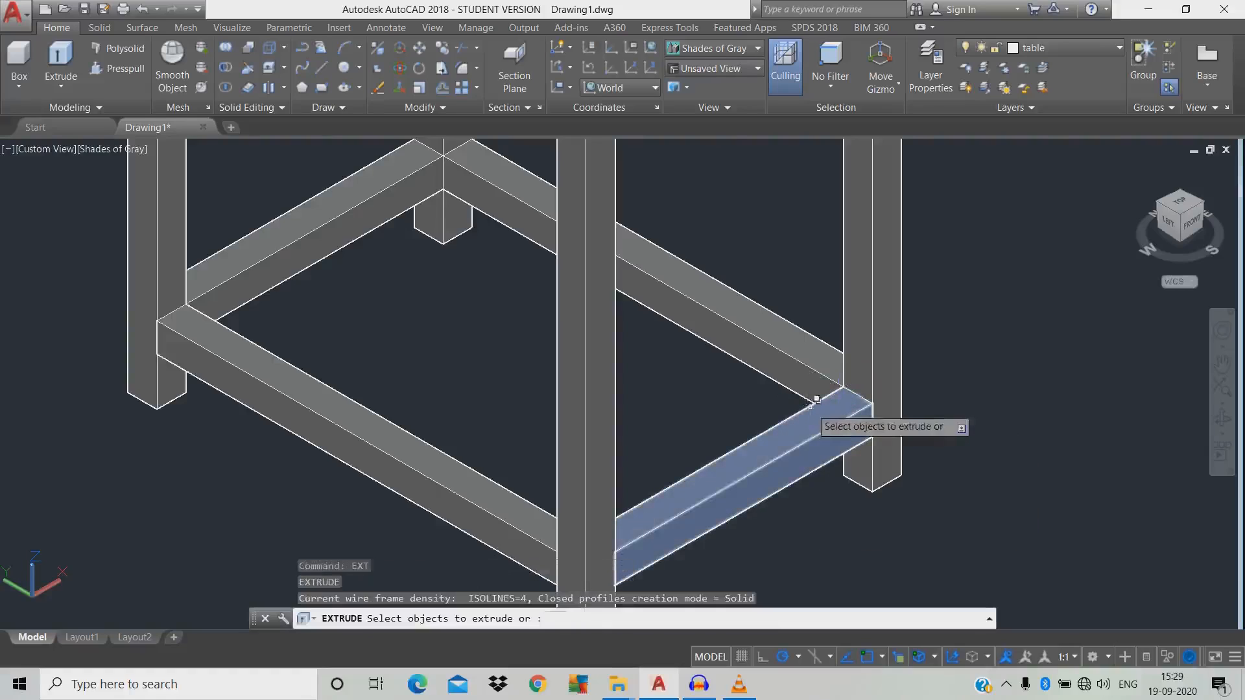
pyautogui.click(812, 399)
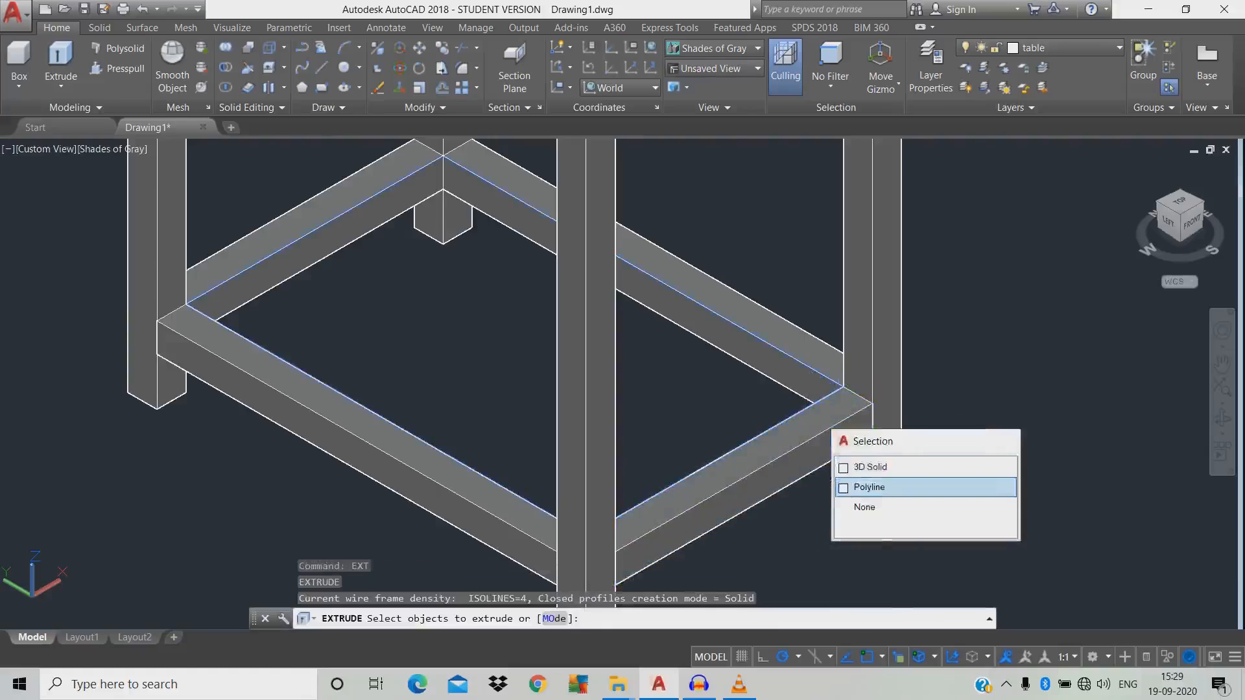
pyautogui.click(867, 485)
pyautogui.press('Return')
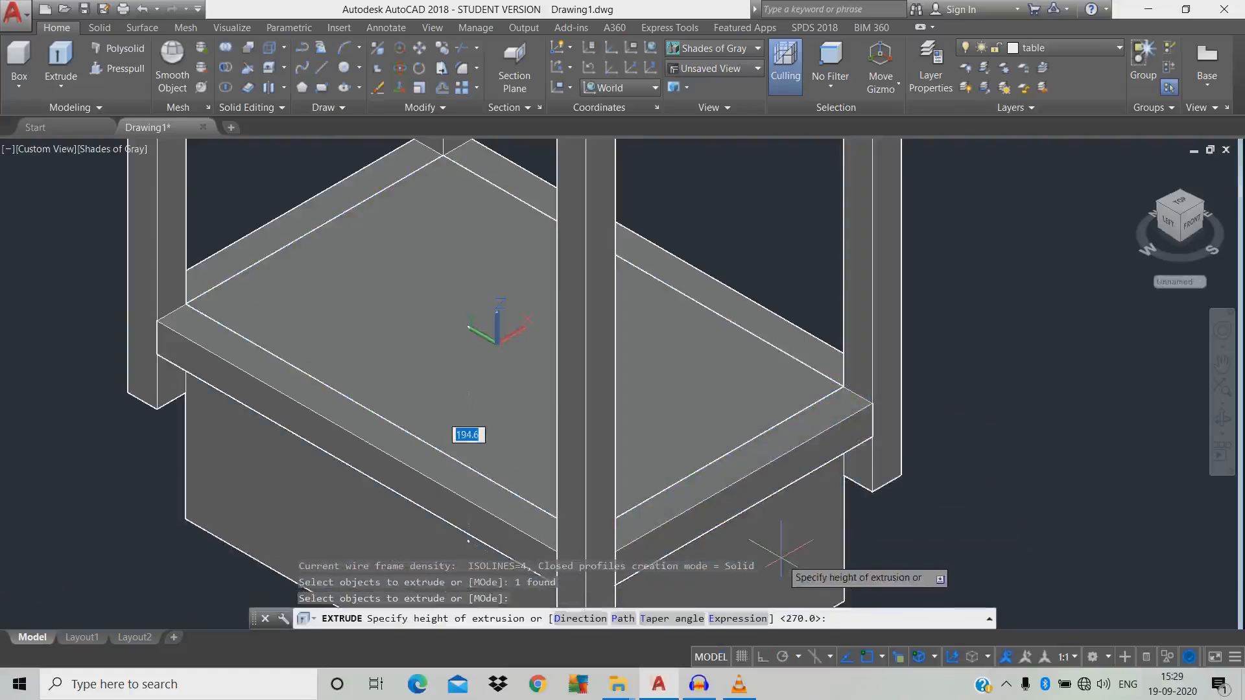
pyautogui.write('10')
pyautogui.press('Return')
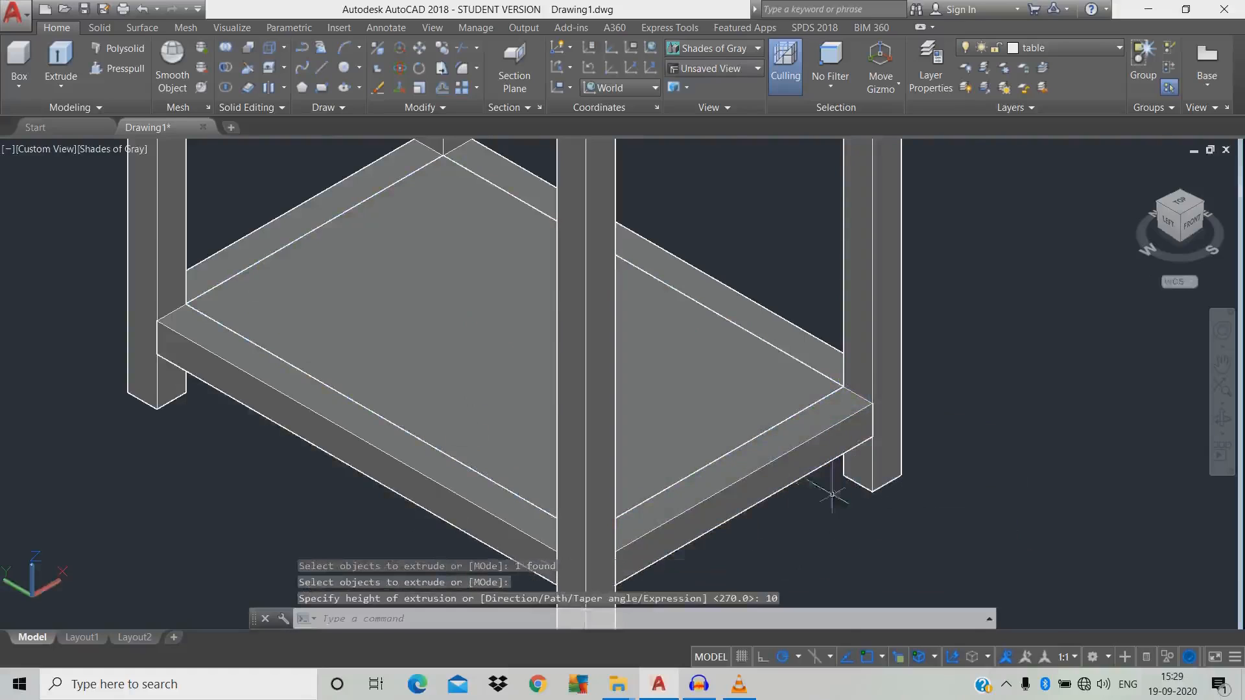
# Draw a 695 vertical line from the middle of the short lower crossbar up to the top frame
pyautogui.scroll(-2, 832, 494)
pyautogui.write('l')
pyautogui.press('Return')
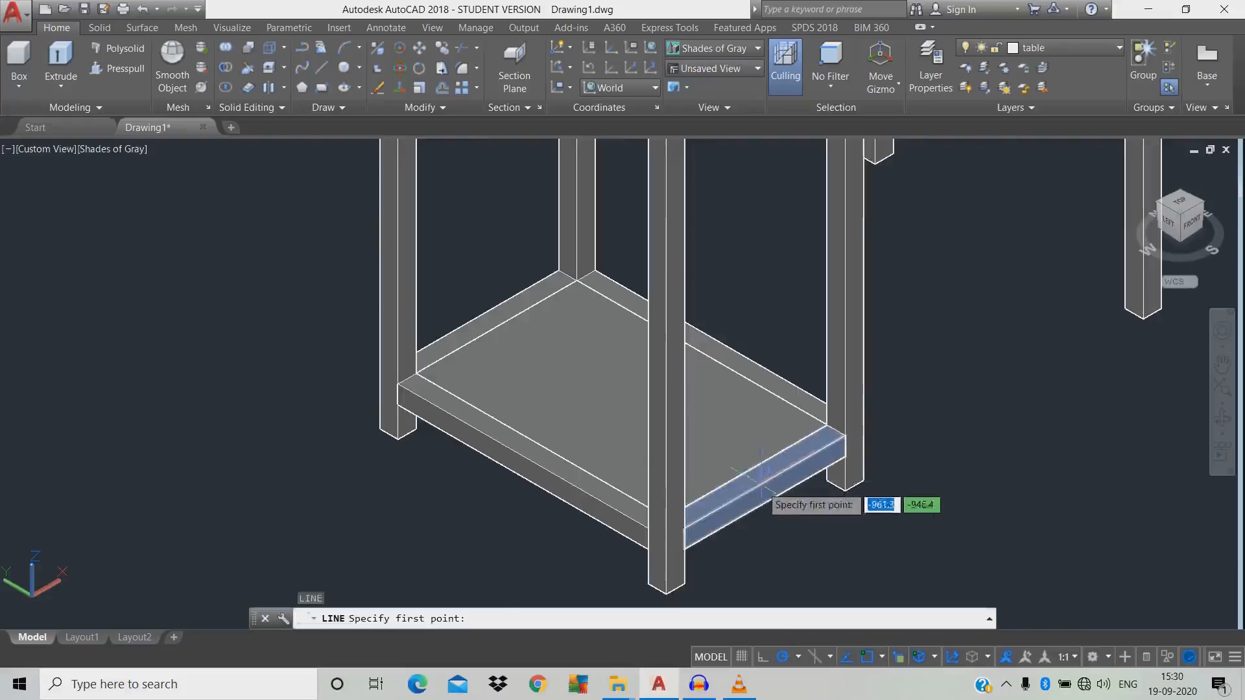
pyautogui.click(762, 473)
pyautogui.scroll(-2, 863, 550)
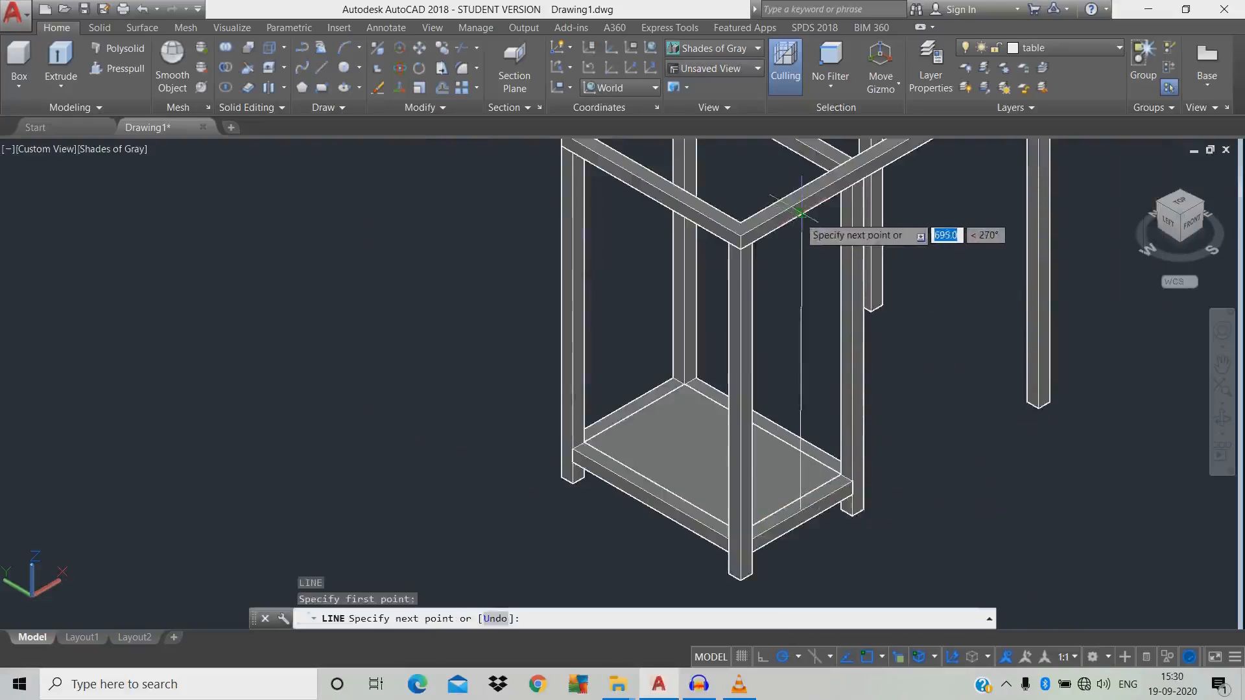
pyautogui.press('Escape')
# Create a path array of the four lower crossbars and the shelf panel along the vertical line
pyautogui.write('a')
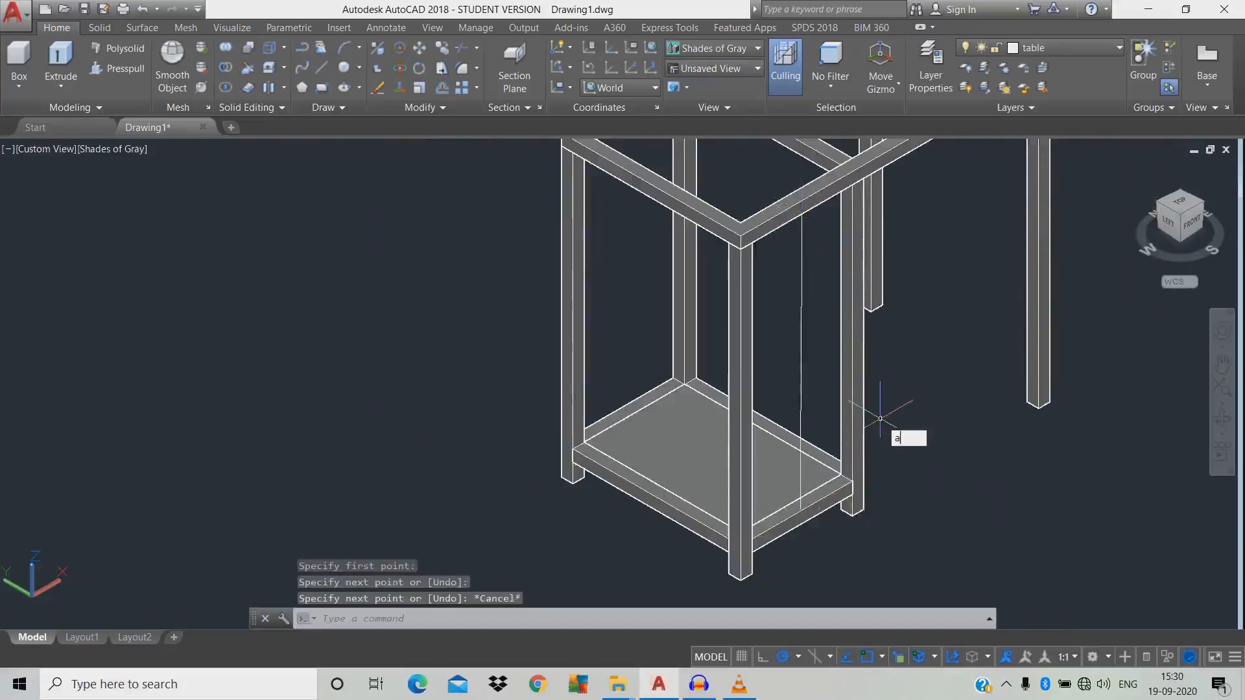
pyautogui.write('r')
pyautogui.press('Return')
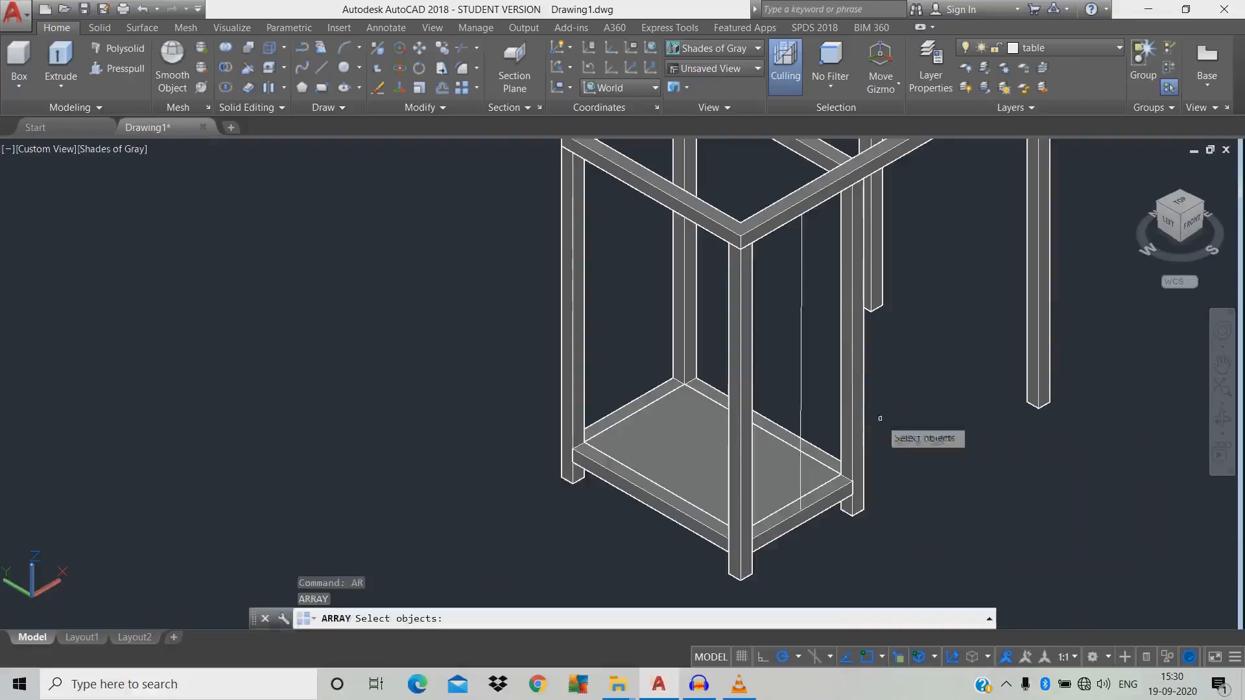
pyautogui.click(832, 490)
pyautogui.click(834, 463)
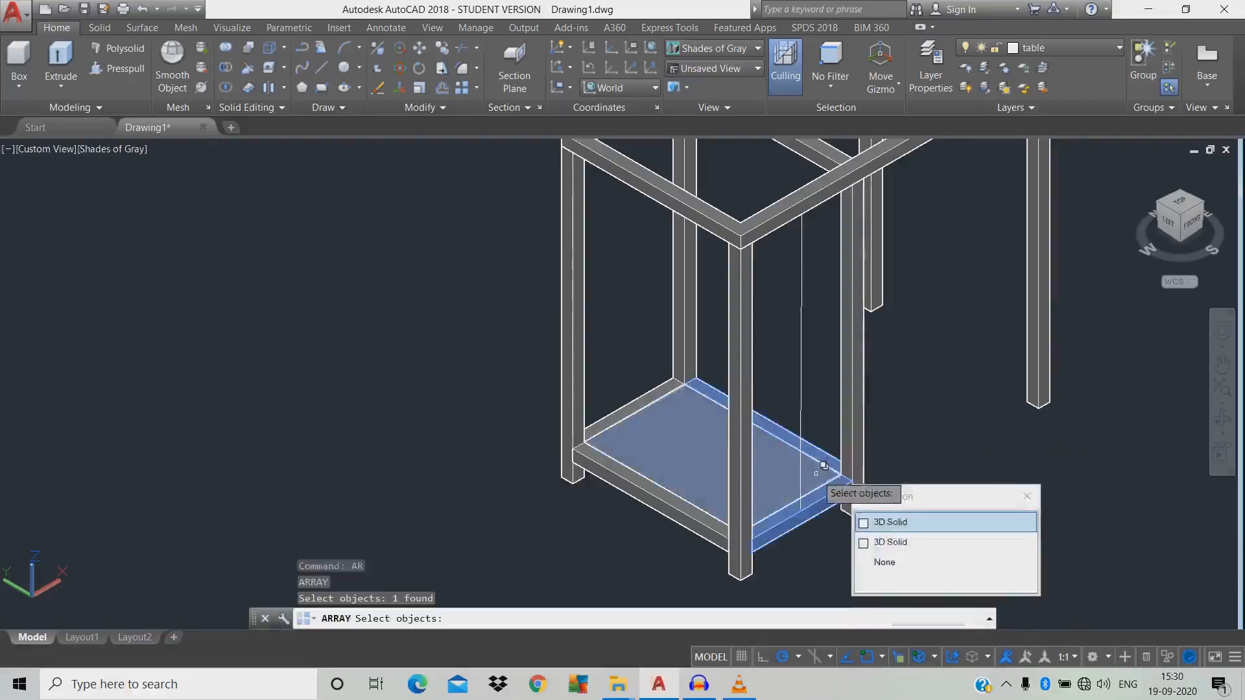
pyautogui.click(823, 474)
pyautogui.click(655, 502)
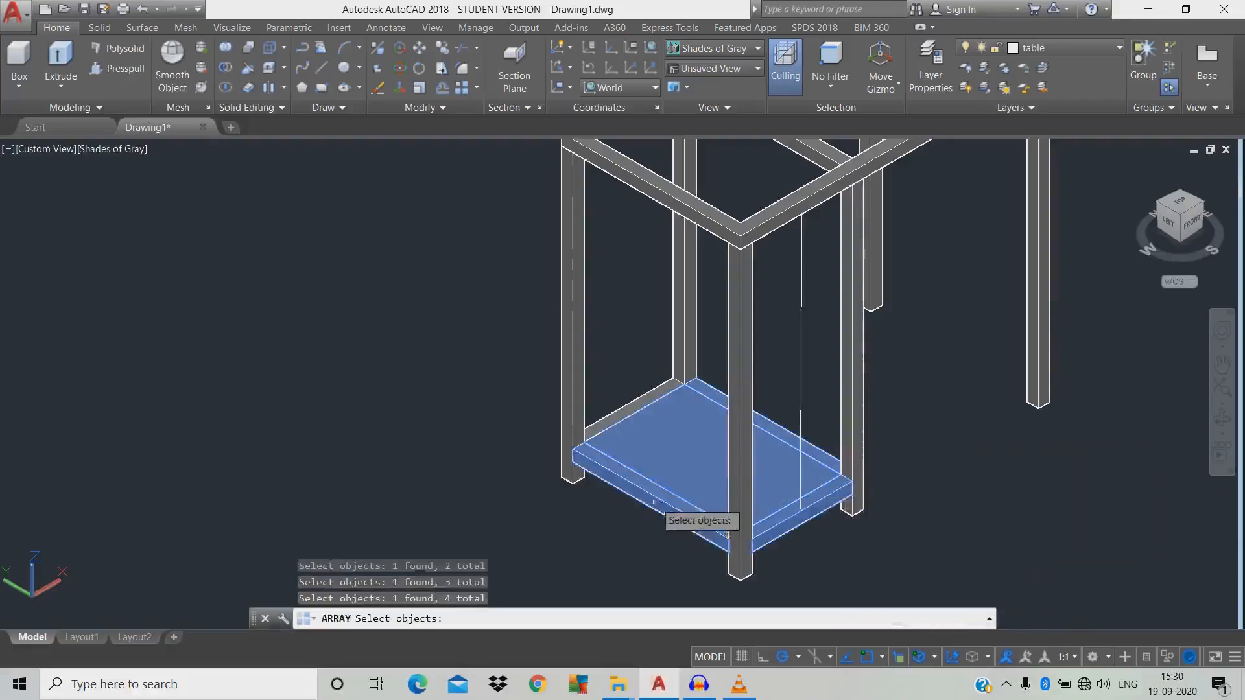
pyautogui.click(642, 408)
pyautogui.click(707, 465)
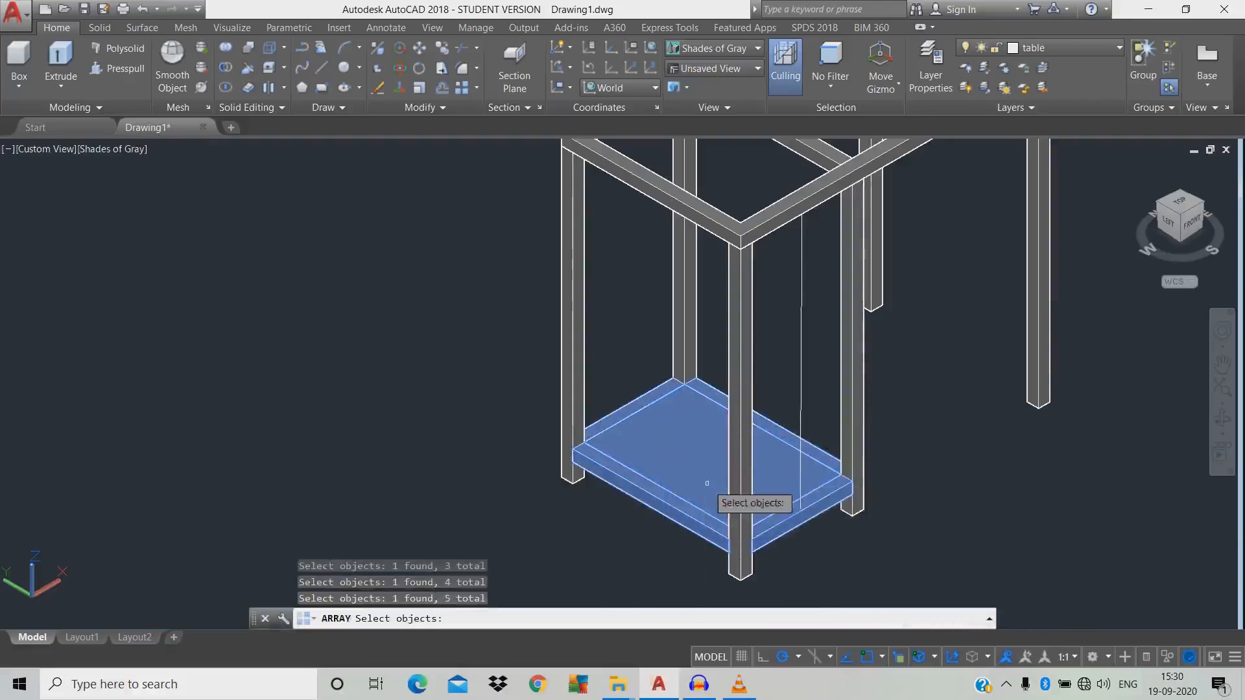
pyautogui.press('Return')
pyautogui.click(745, 543)
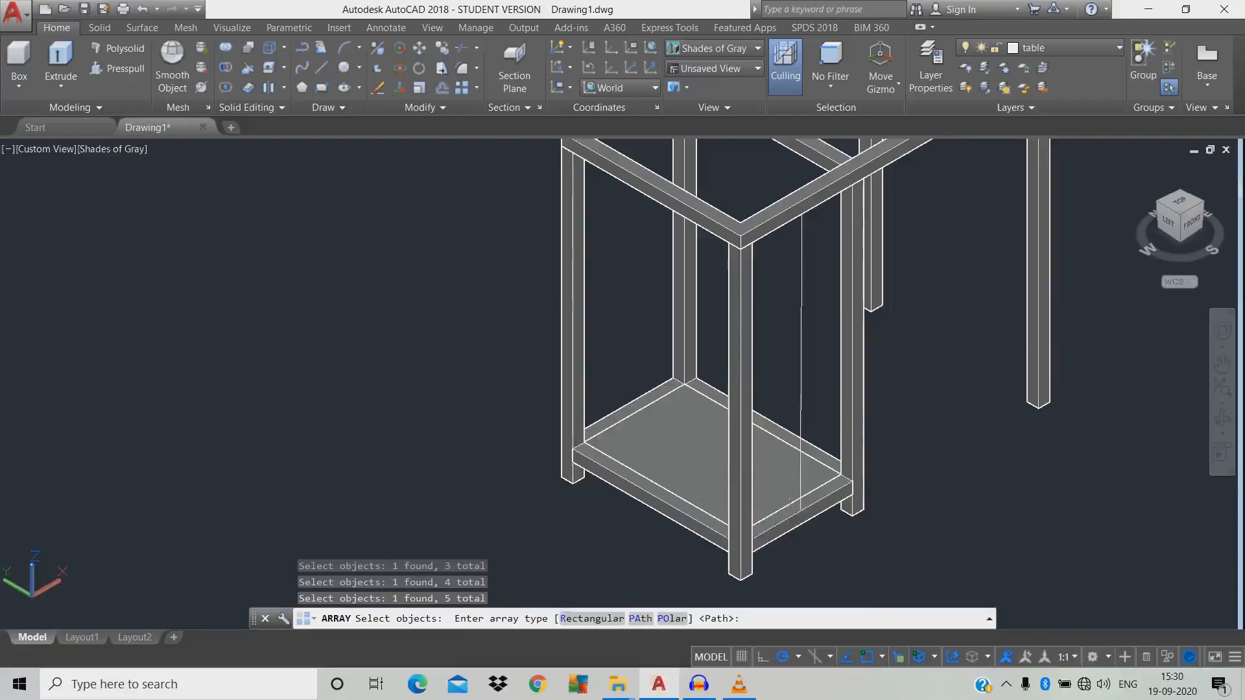
pyautogui.click(800, 428)
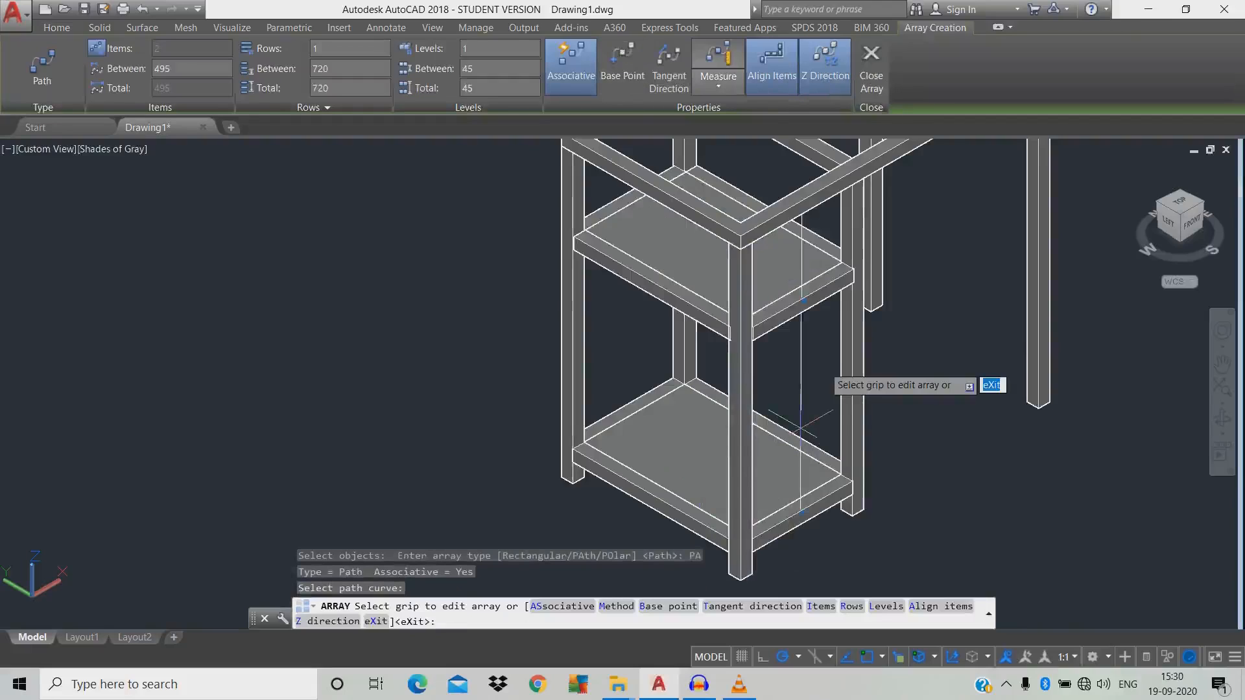
# Set the path array to the Divide method with 4 items and finish it
pyautogui.click(719, 80)
pyautogui.click(737, 114)
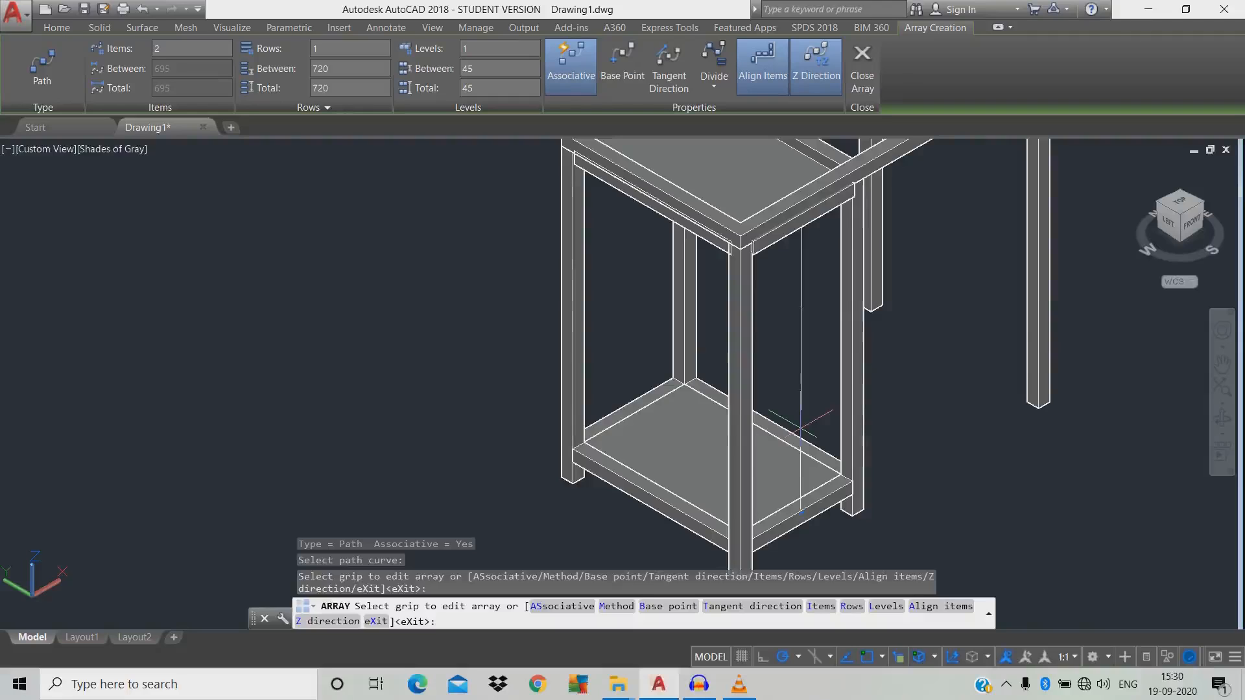
pyautogui.click(820, 606)
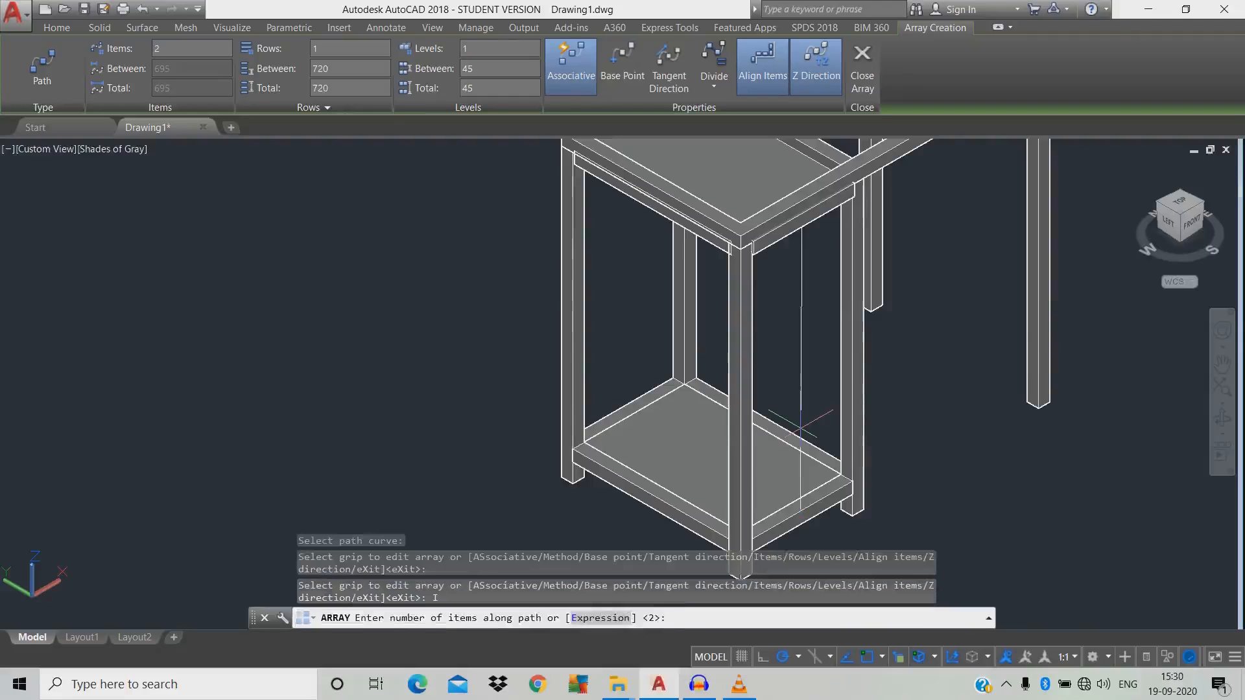
pyautogui.press('Return')
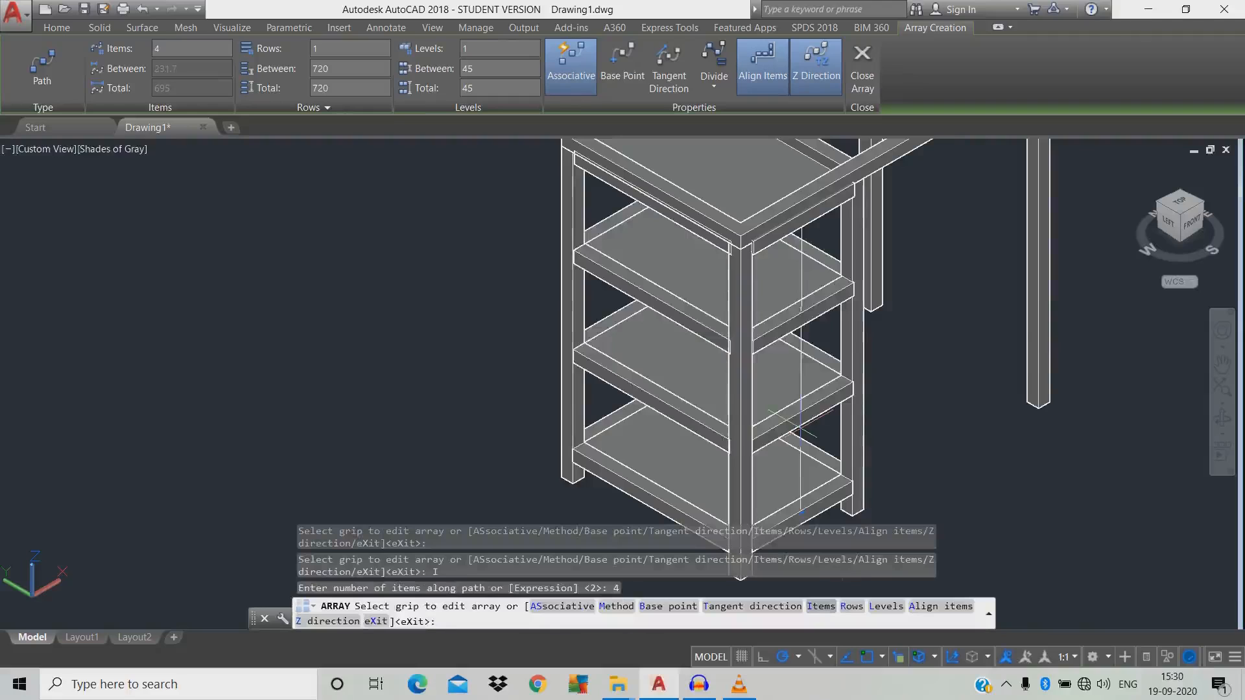
pyautogui.press('Return')
# Erase the vertical guide line used as the array path
pyautogui.moveTo(808, 447); pyautogui.dragTo(734, 539, button='middle')
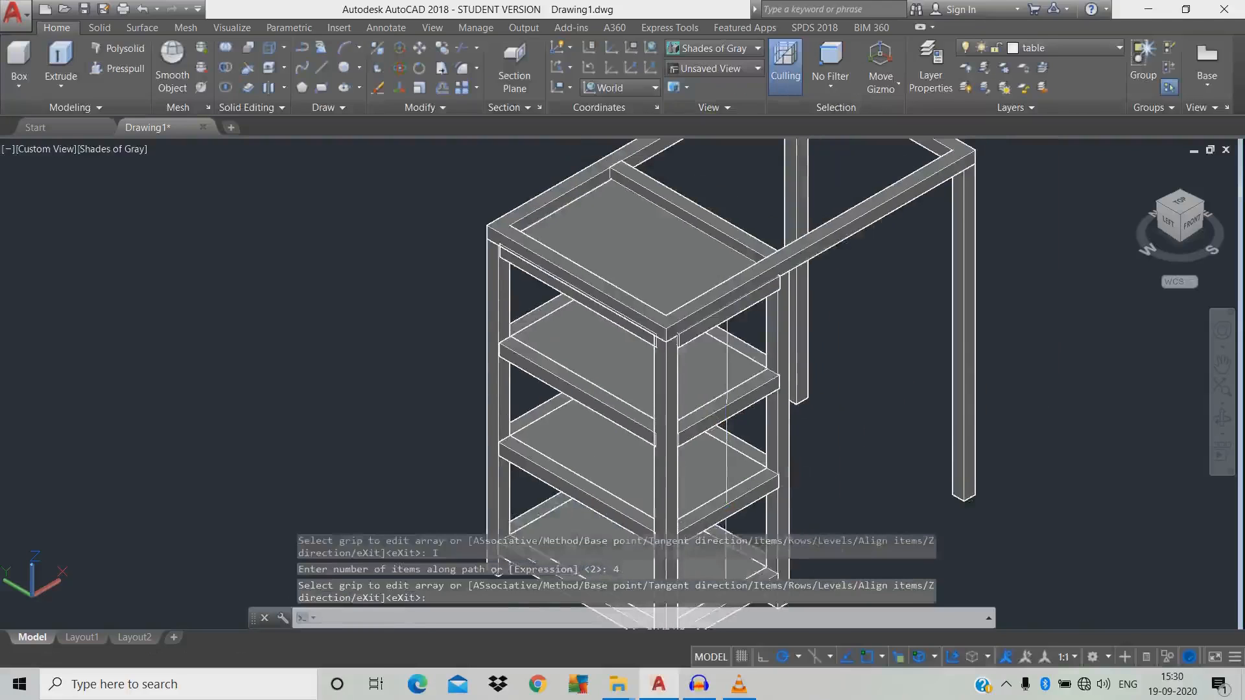
pyautogui.click(734, 359)
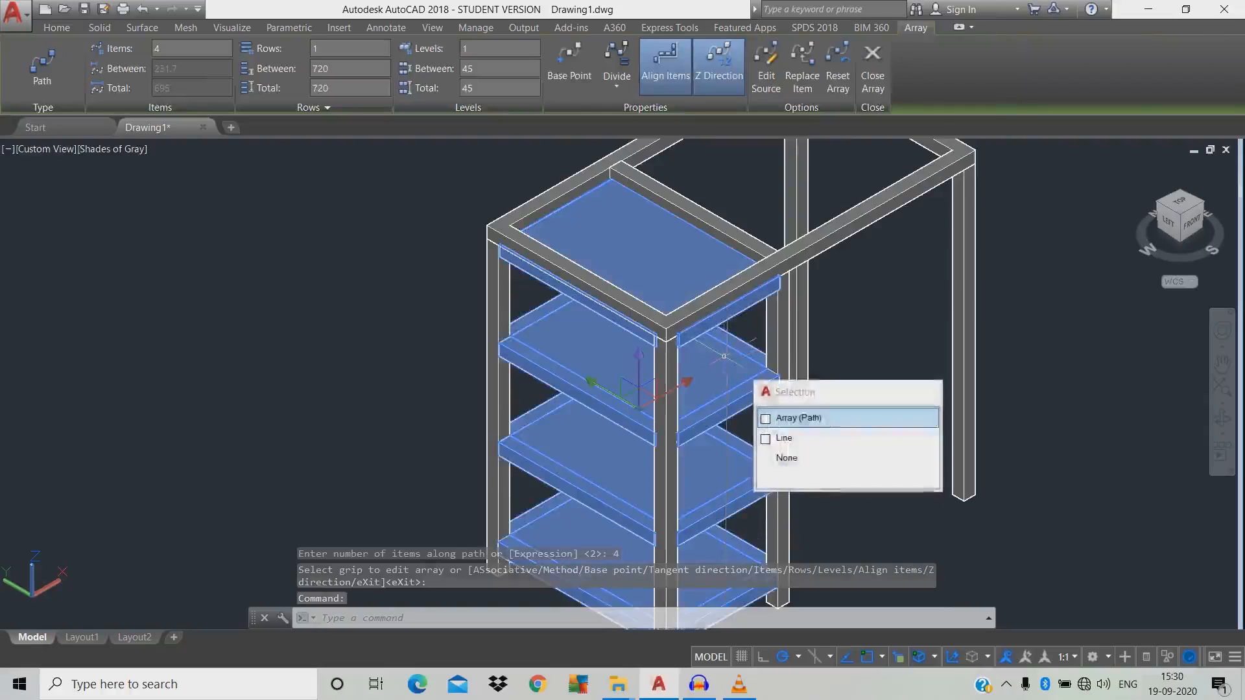
pyautogui.press('Escape')
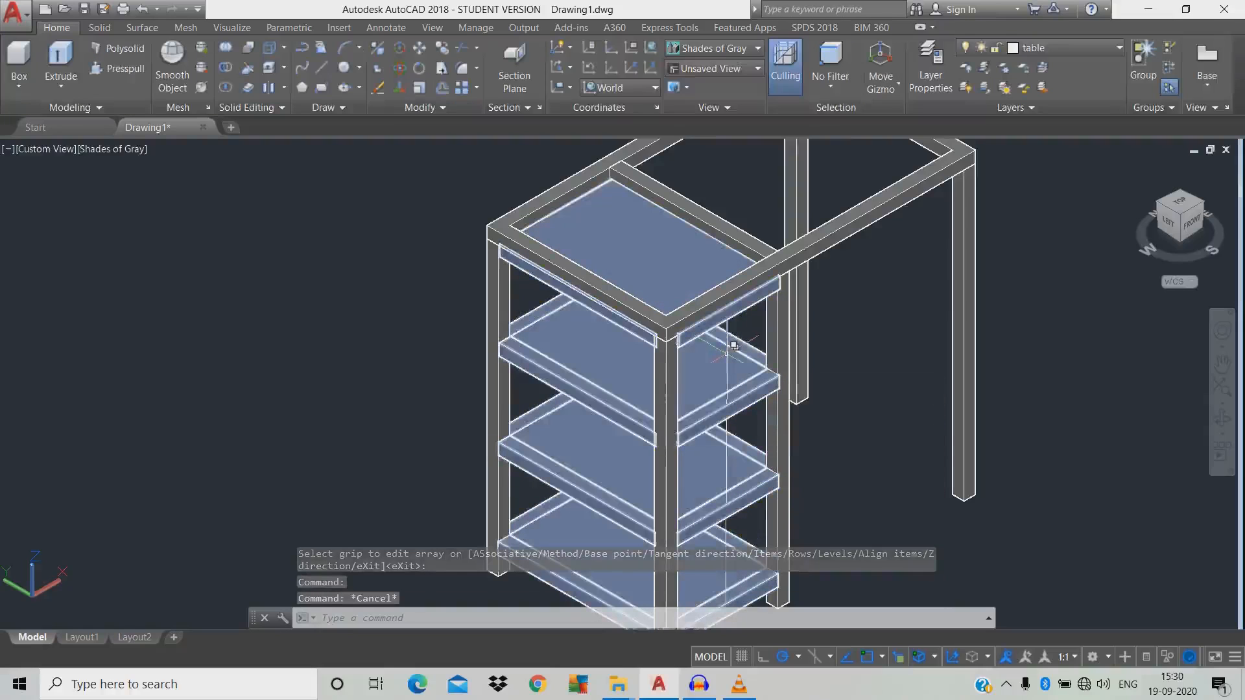
pyautogui.click(726, 352)
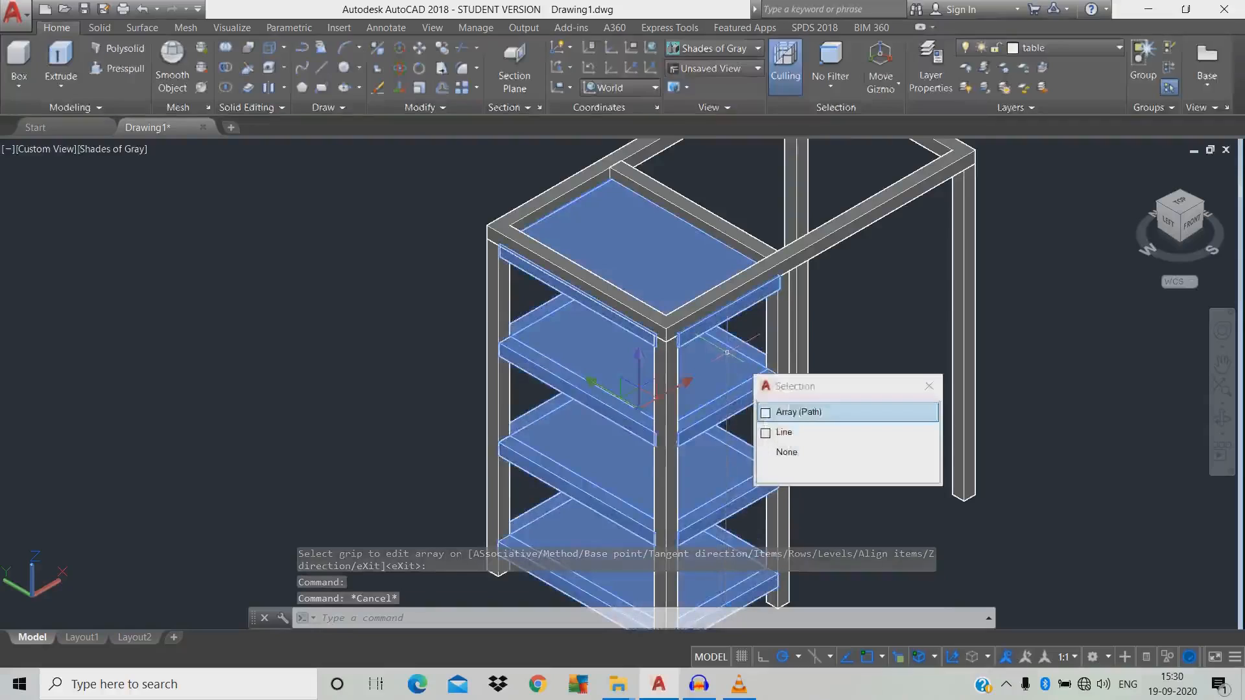
pyautogui.click(836, 433)
pyautogui.write('e')
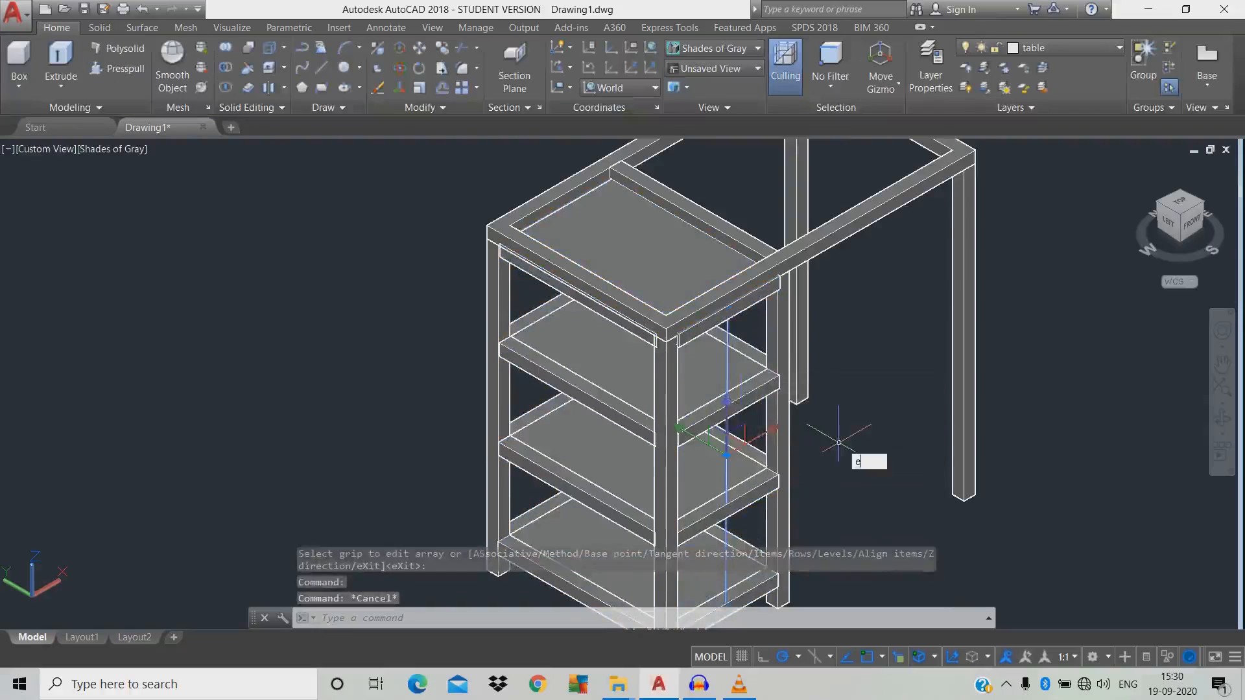
pyautogui.press('Return')
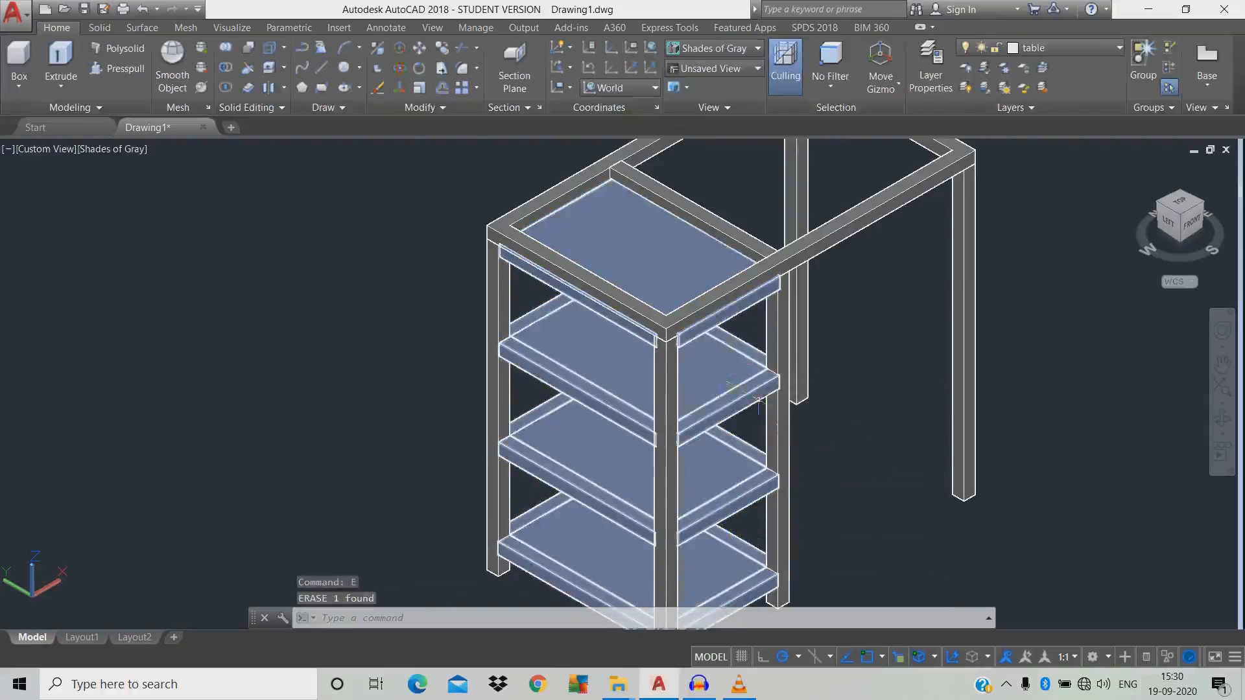
# Explode the shelf array and erase the topmost shelf panel inside the top frame
pyautogui.click(716, 374)
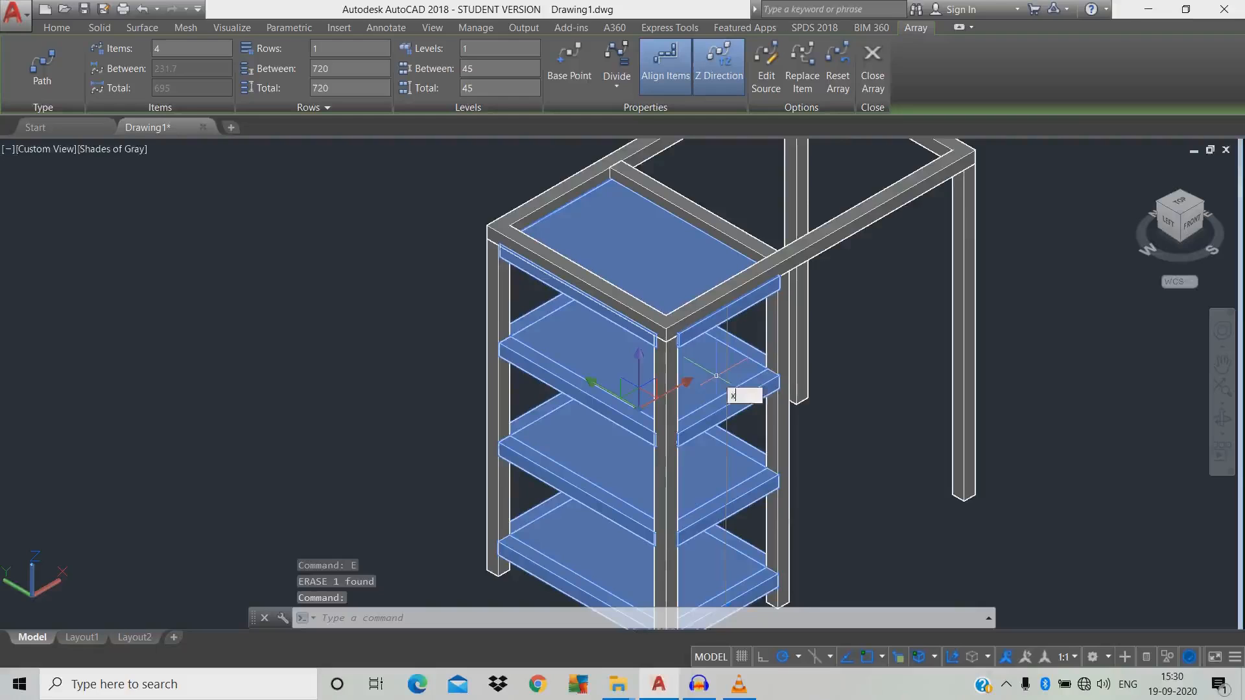
pyautogui.write('x')
pyautogui.press('Return')
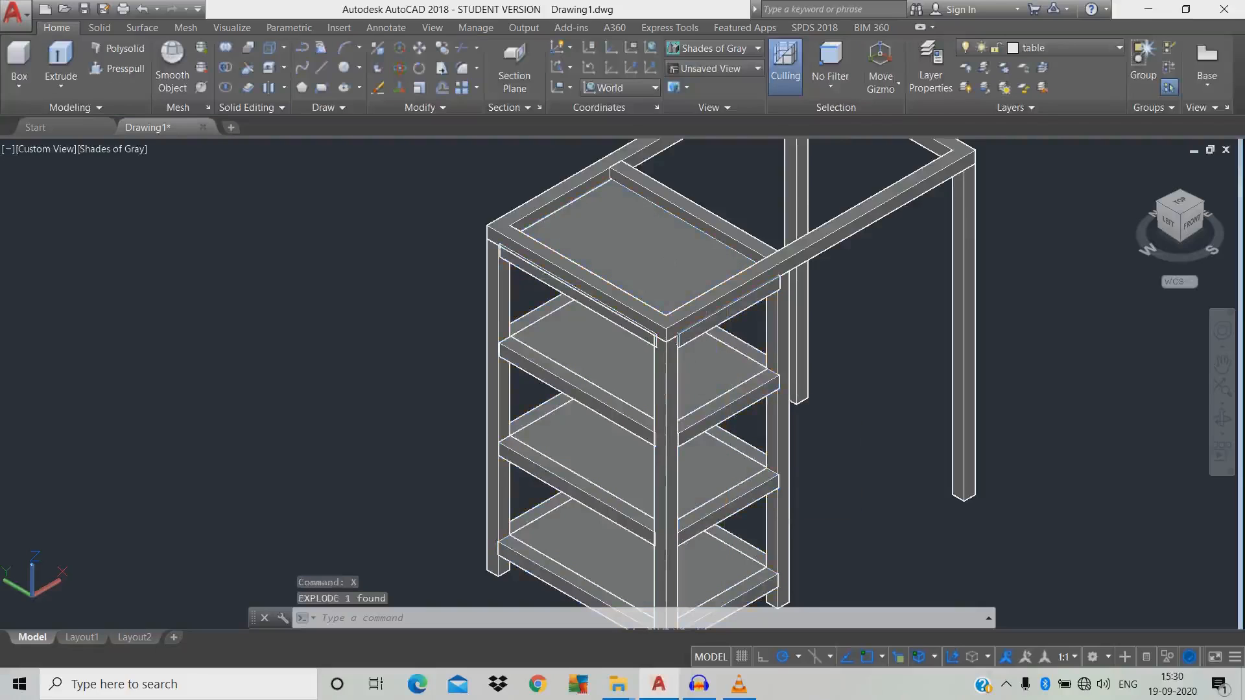
pyautogui.click(692, 276)
pyautogui.press('Return')
# Examine how the uppermost arrayed crossbars meet the top frame and legs
pyautogui.keyDown('shift'); pyautogui.moveTo(711, 325); pyautogui.dragTo(675, 356, button='middle'); pyautogui.keyUp('shift')
pyautogui.scroll(3, 676, 358)
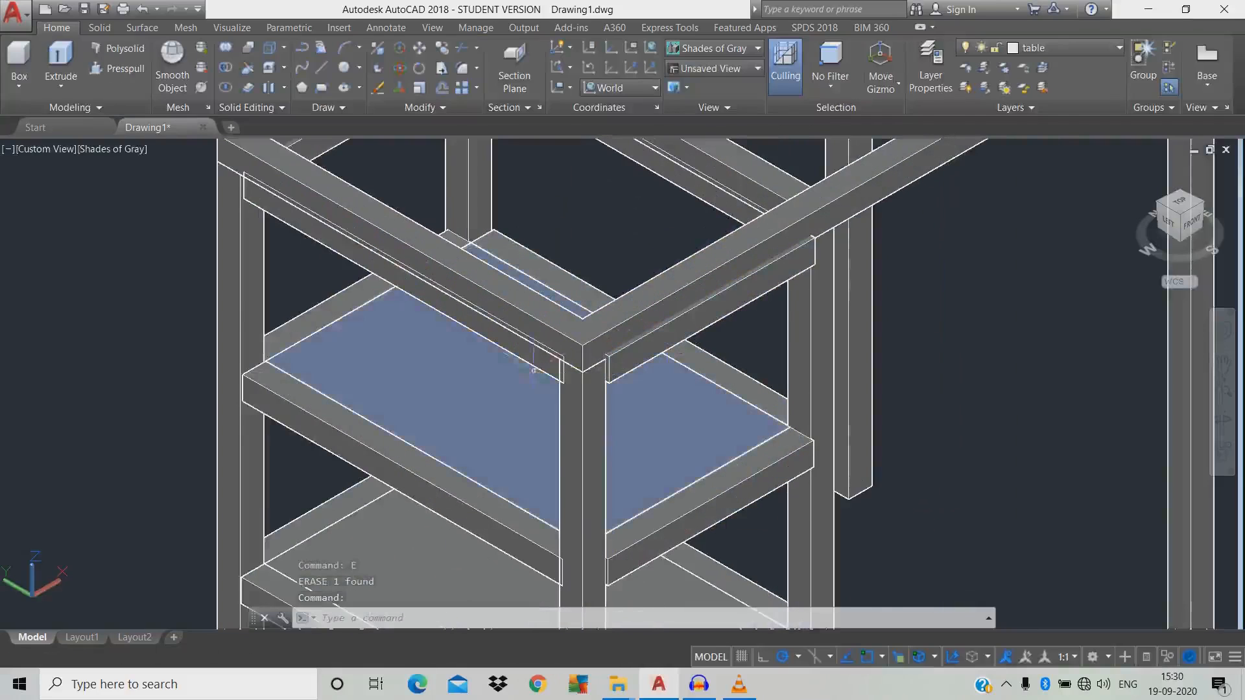
pyautogui.moveTo(410, 271); pyautogui.dragTo(418, 366, button='middle')
pyautogui.moveTo(433, 360)
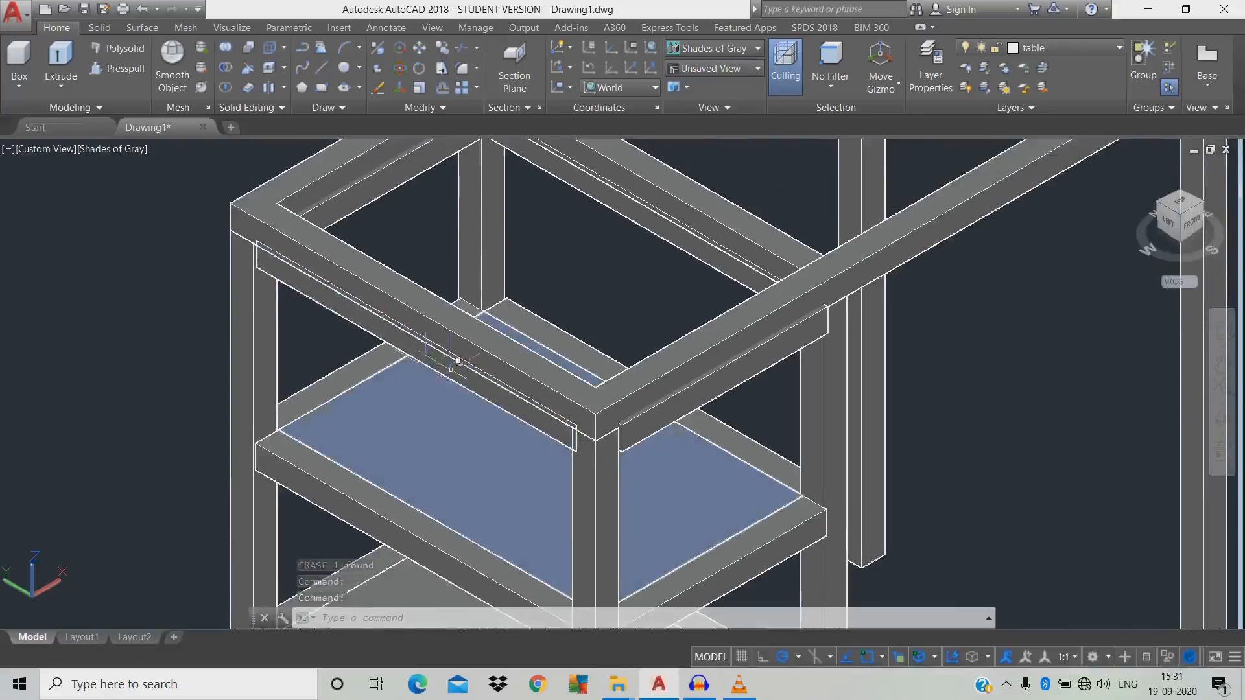
pyautogui.scroll(-2, 450, 367)
pyautogui.moveTo(524, 256); pyautogui.dragTo(506, 262, button='middle')
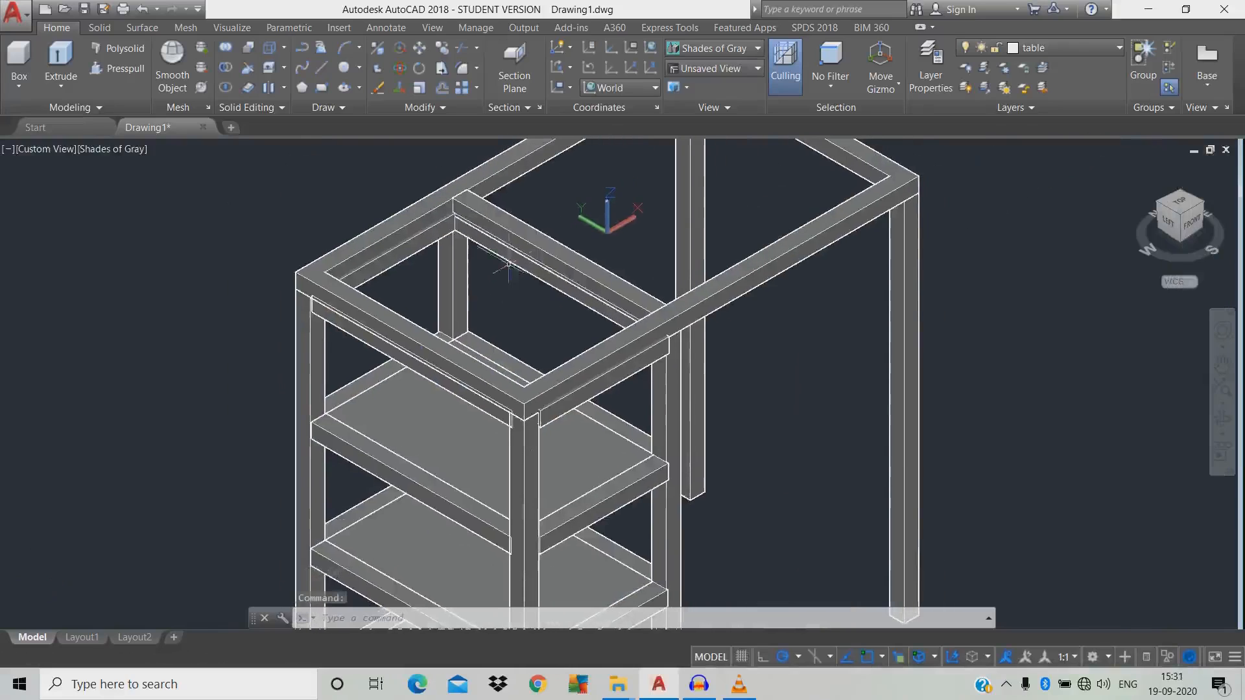
pyautogui.moveTo(533, 362); pyautogui.dragTo(481, 338, button='middle')
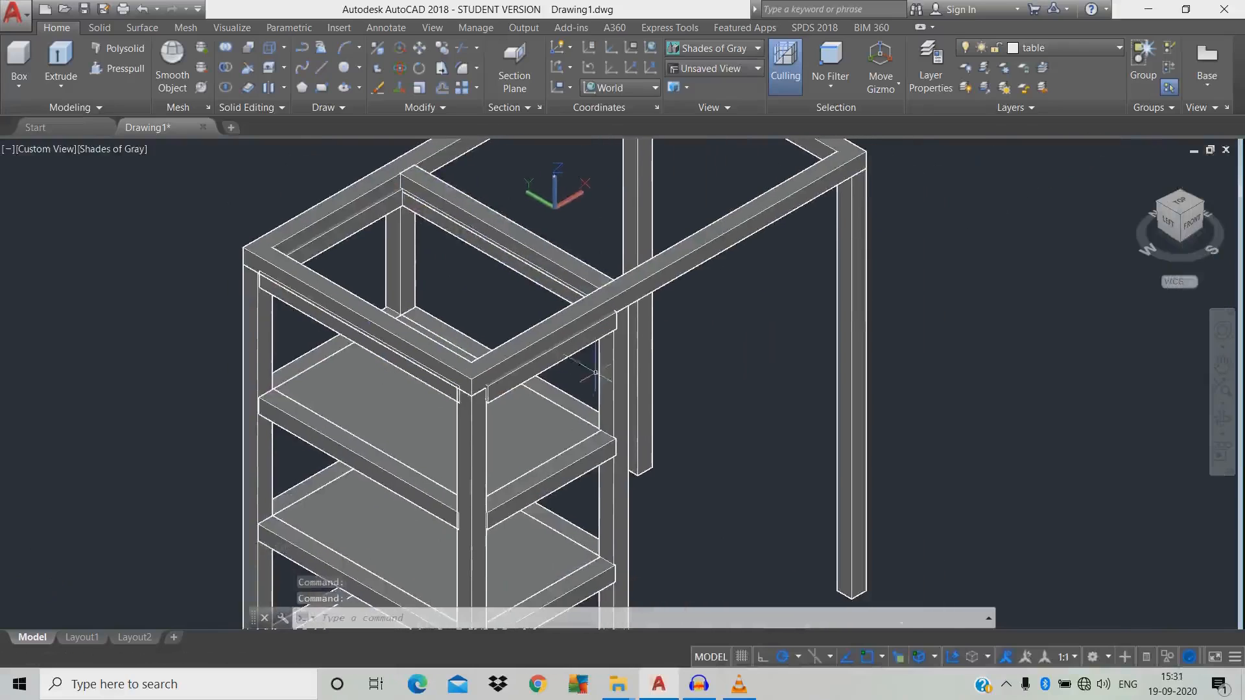
pyautogui.click(856, 310)
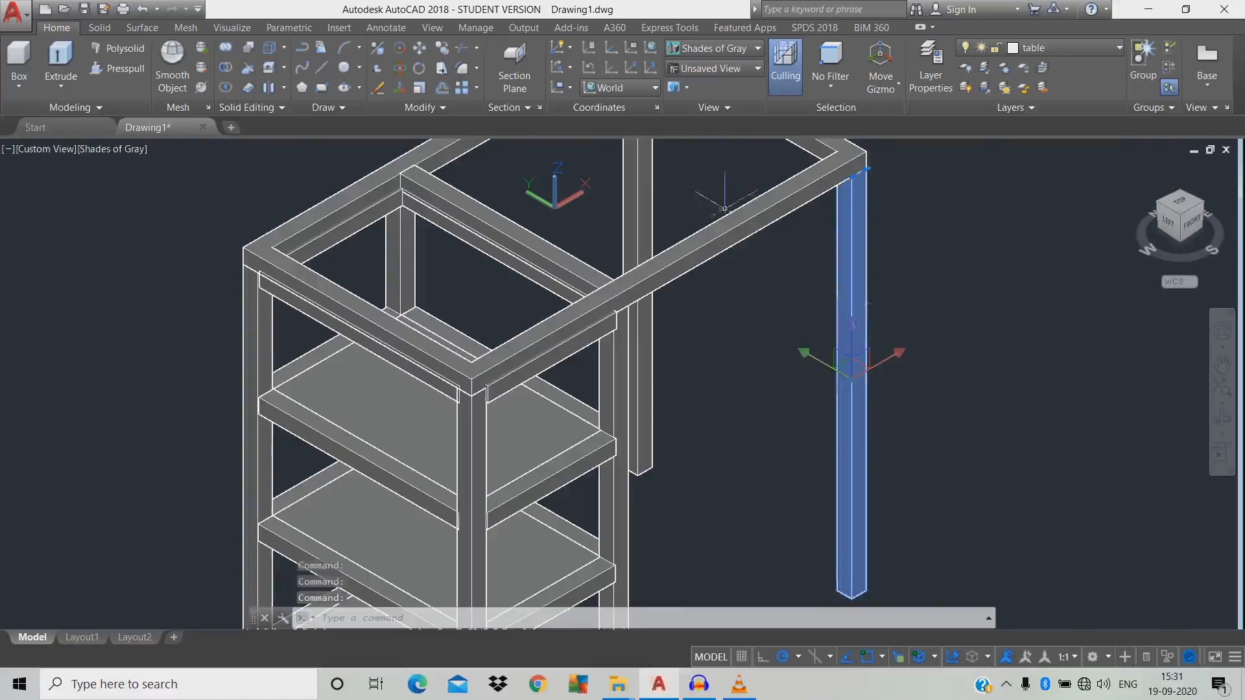
pyautogui.press('Escape')
# Union the hollow top frame, its middle crossbar and the six legs into one solid
pyautogui.moveTo(698, 225); pyautogui.dragTo(651, 241, button='middle')
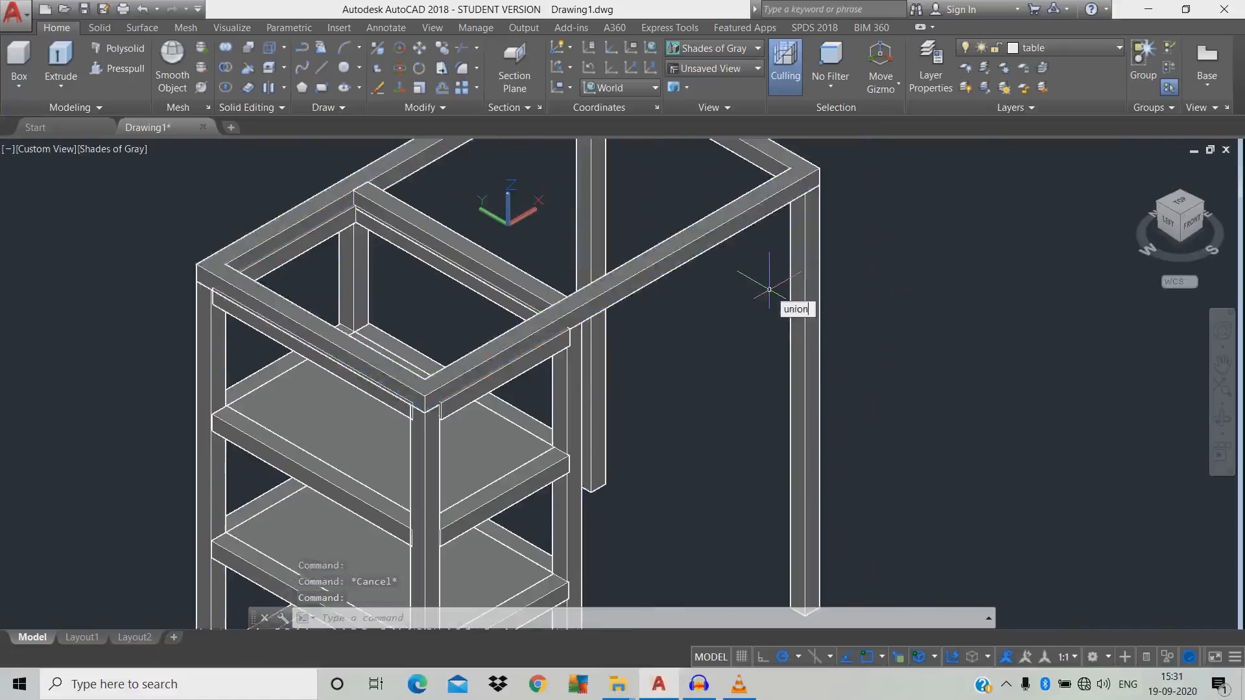
pyautogui.press('Return')
pyautogui.click(934, 257)
pyautogui.click(736, 170)
pyautogui.moveTo(752, 265); pyautogui.dragTo(737, 330, button='middle')
pyautogui.click(632, 221)
pyautogui.click(545, 188)
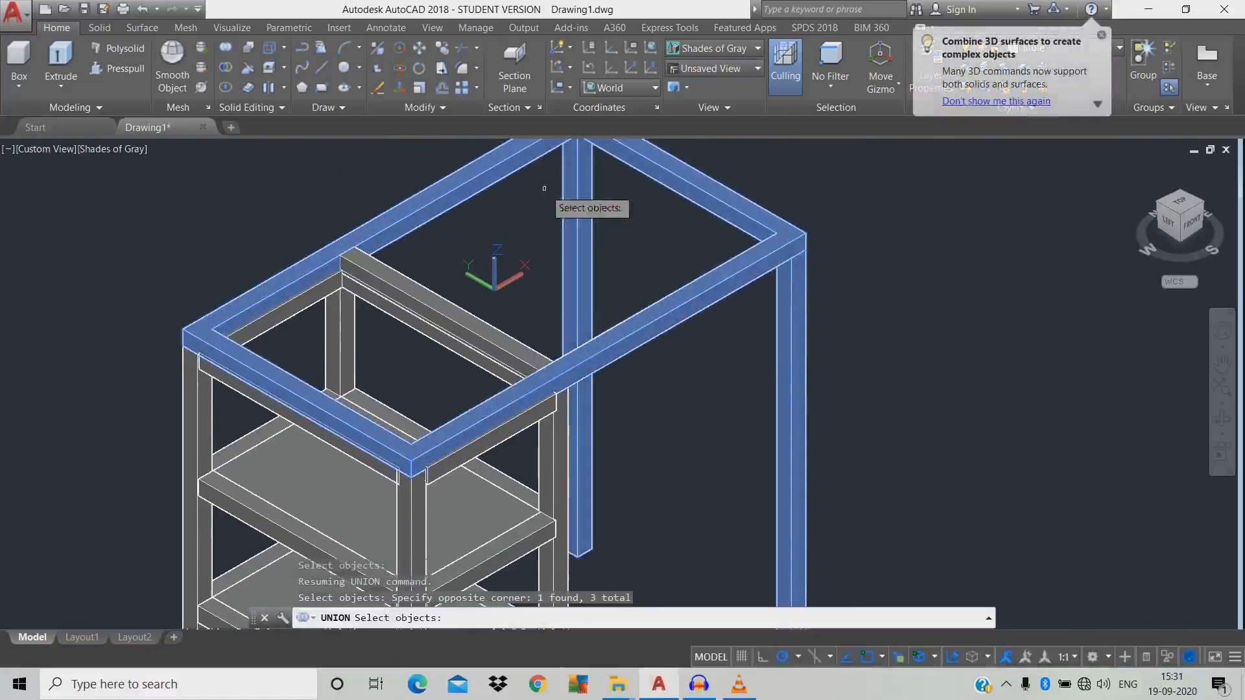
pyautogui.click(395, 285)
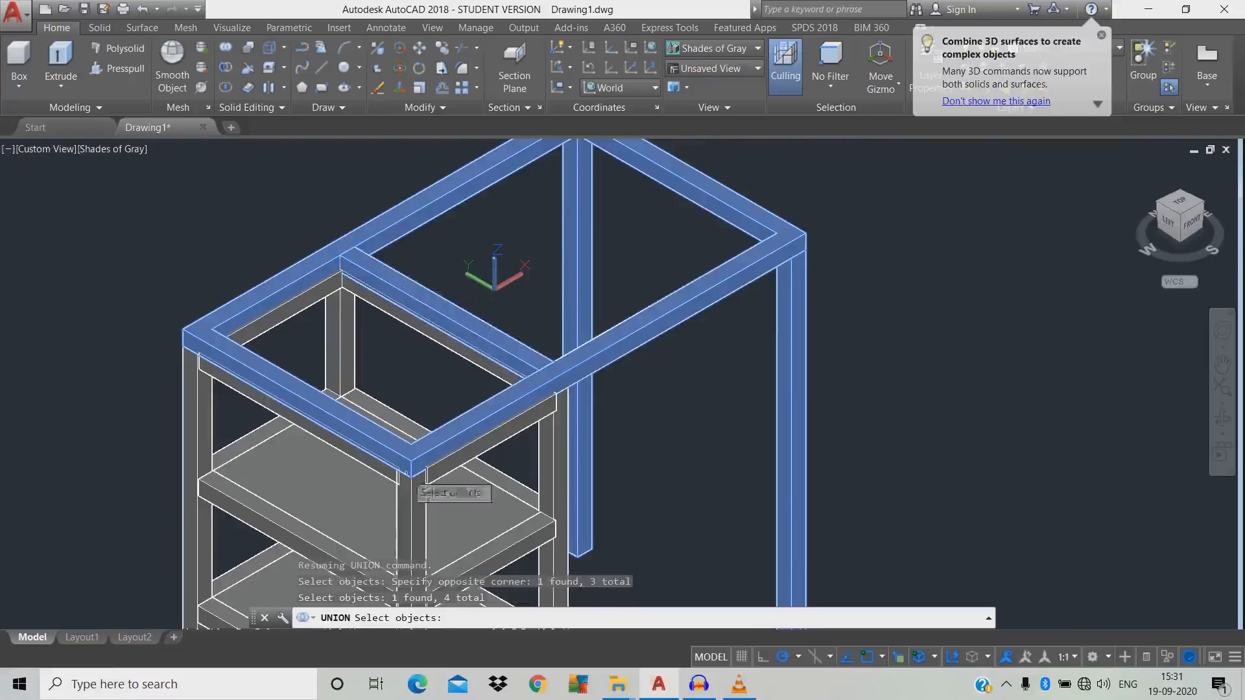
pyautogui.click(412, 512)
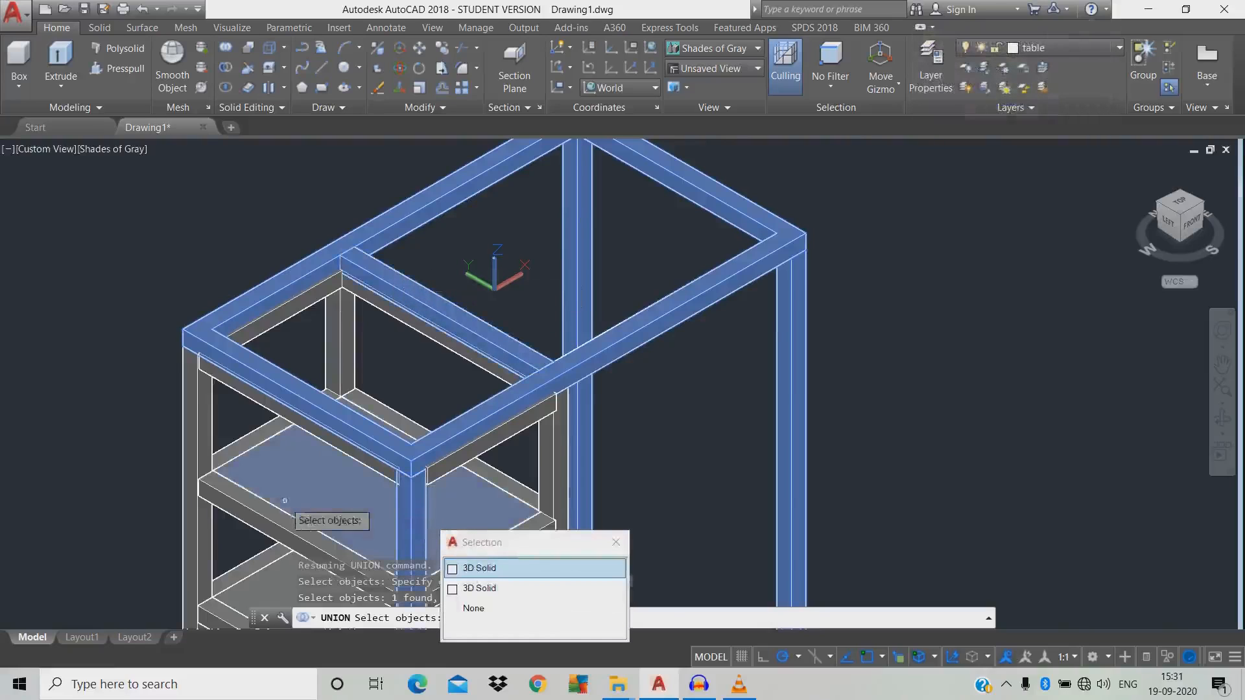
pyautogui.click(208, 425)
pyautogui.click(337, 341)
pyautogui.click(337, 341)
pyautogui.click(553, 457)
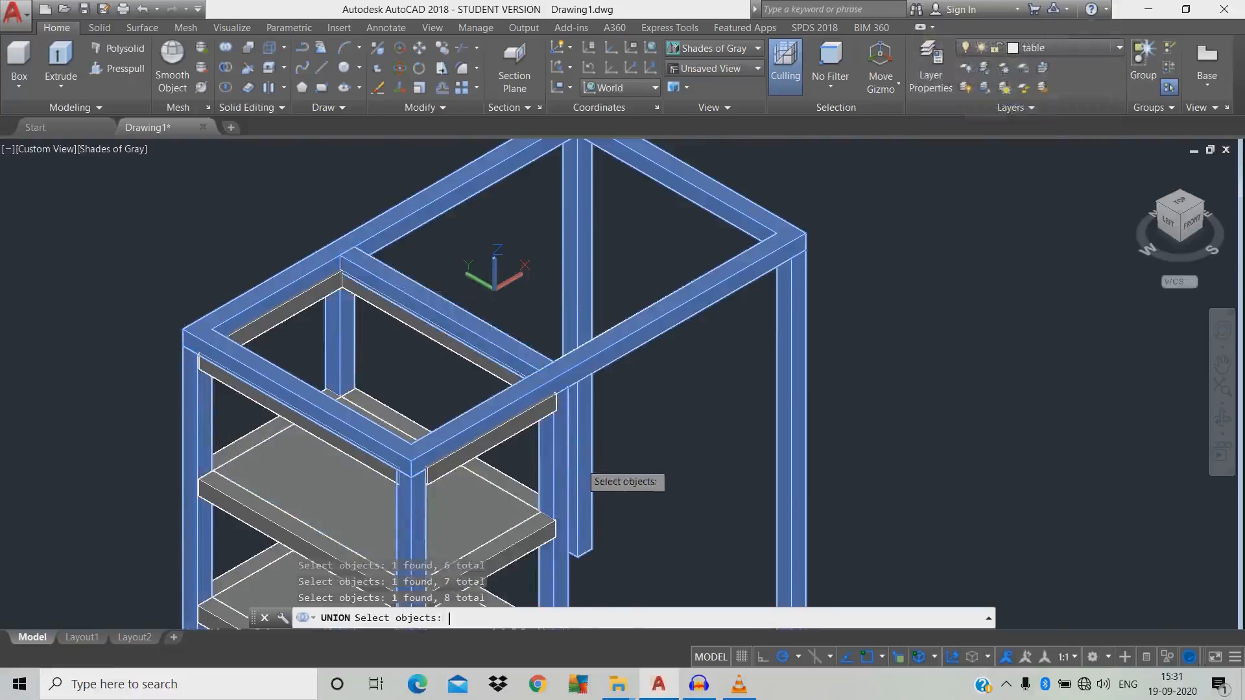
pyautogui.press('Return')
# Check all solids of the table against each other for interference, including the lowest shelf's crossbar
pyautogui.scroll(-3, 689, 354)
pyautogui.moveTo(664, 422); pyautogui.dragTo(632, 387, button='middle')
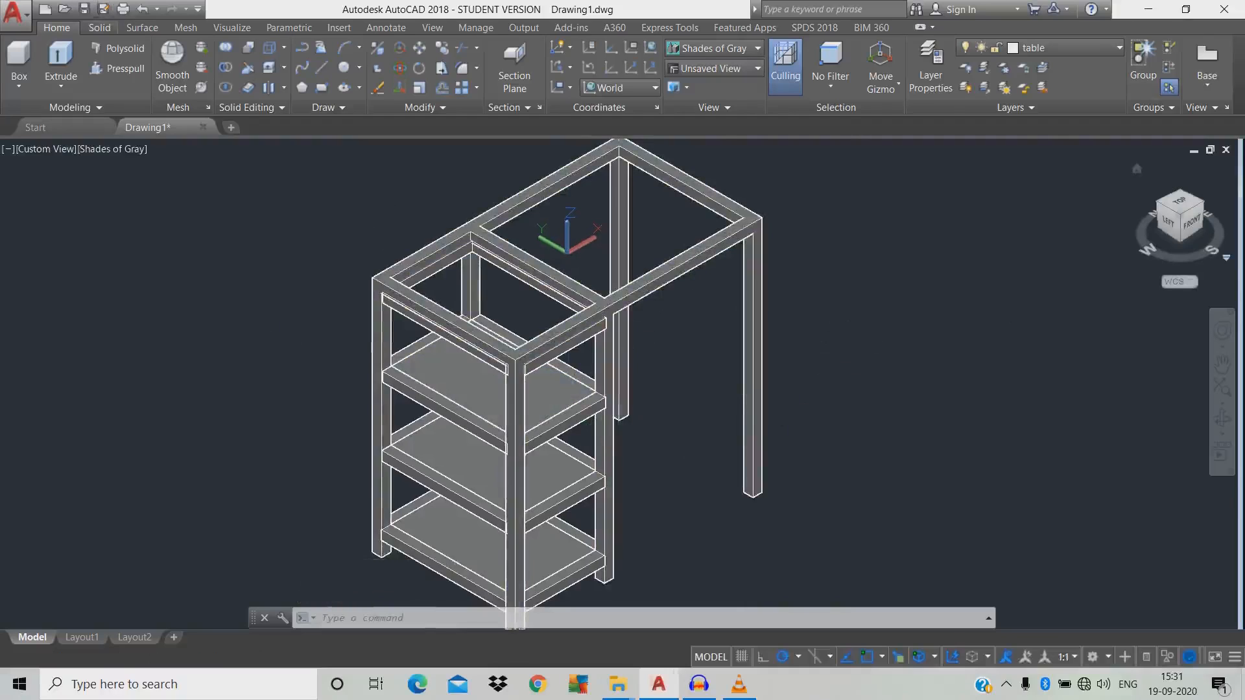
pyautogui.click(99, 27)
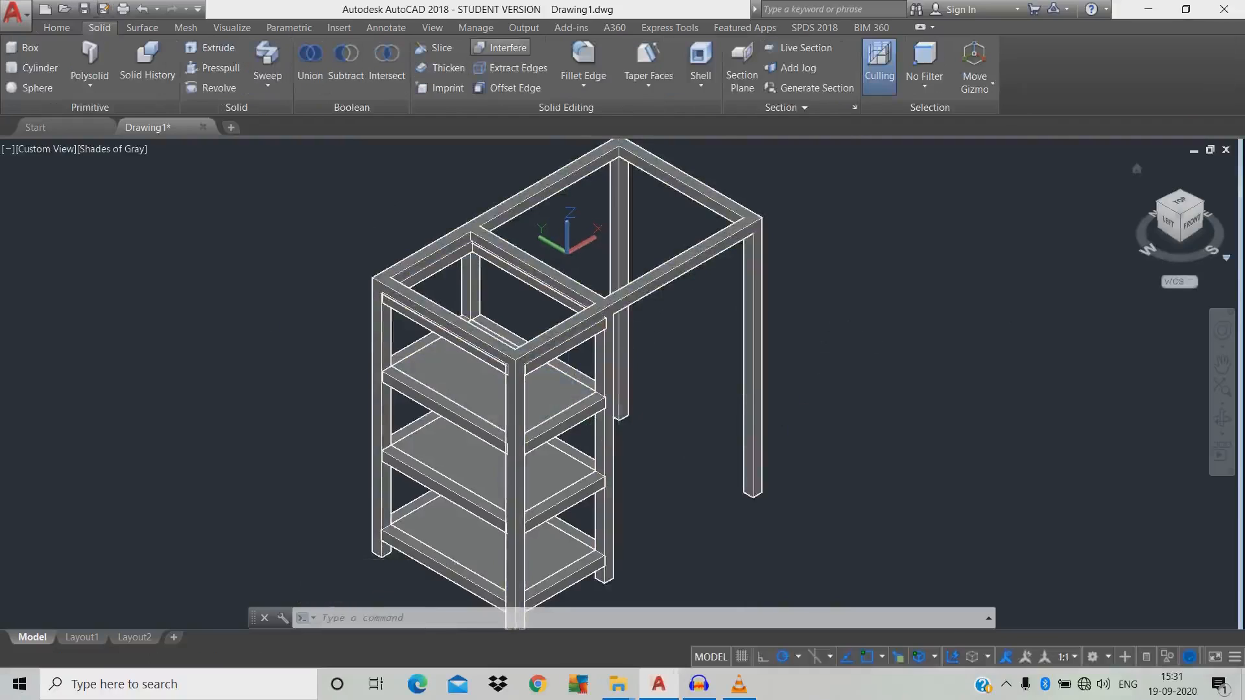
pyautogui.click(502, 47)
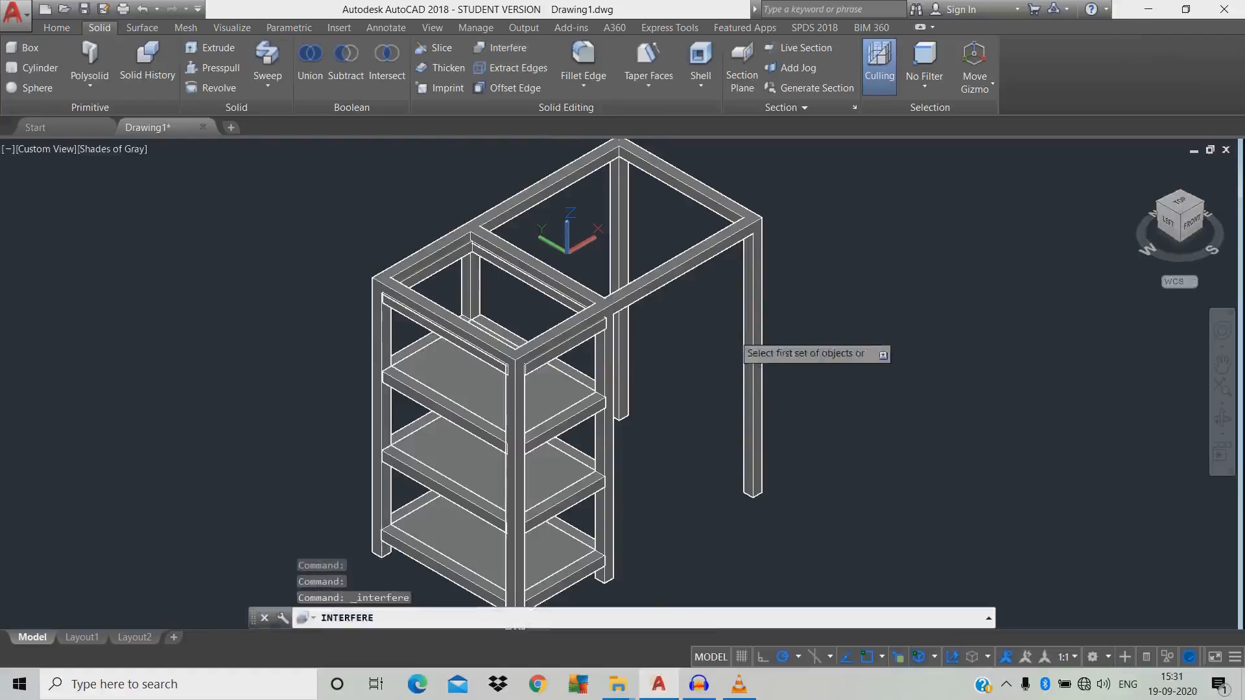
pyautogui.click(933, 546)
pyautogui.click(206, 172)
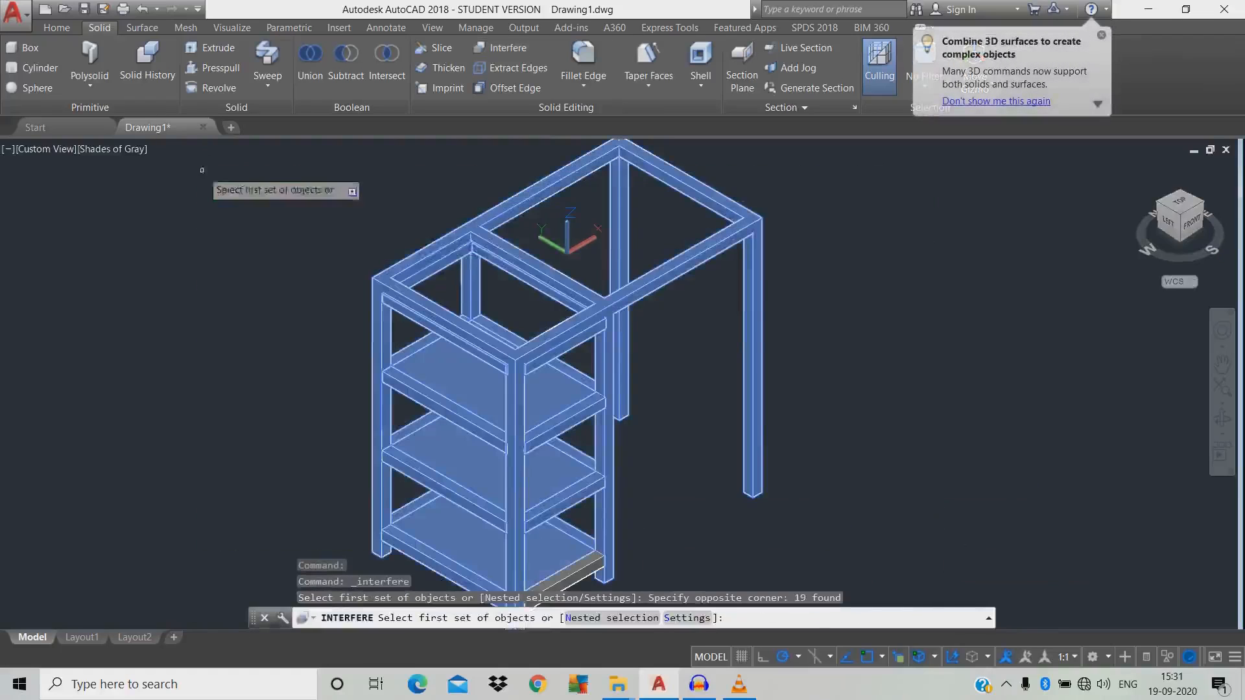
pyautogui.moveTo(570, 470); pyautogui.dragTo(551, 408, button='middle')
pyautogui.click(686, 550)
pyautogui.click(656, 540)
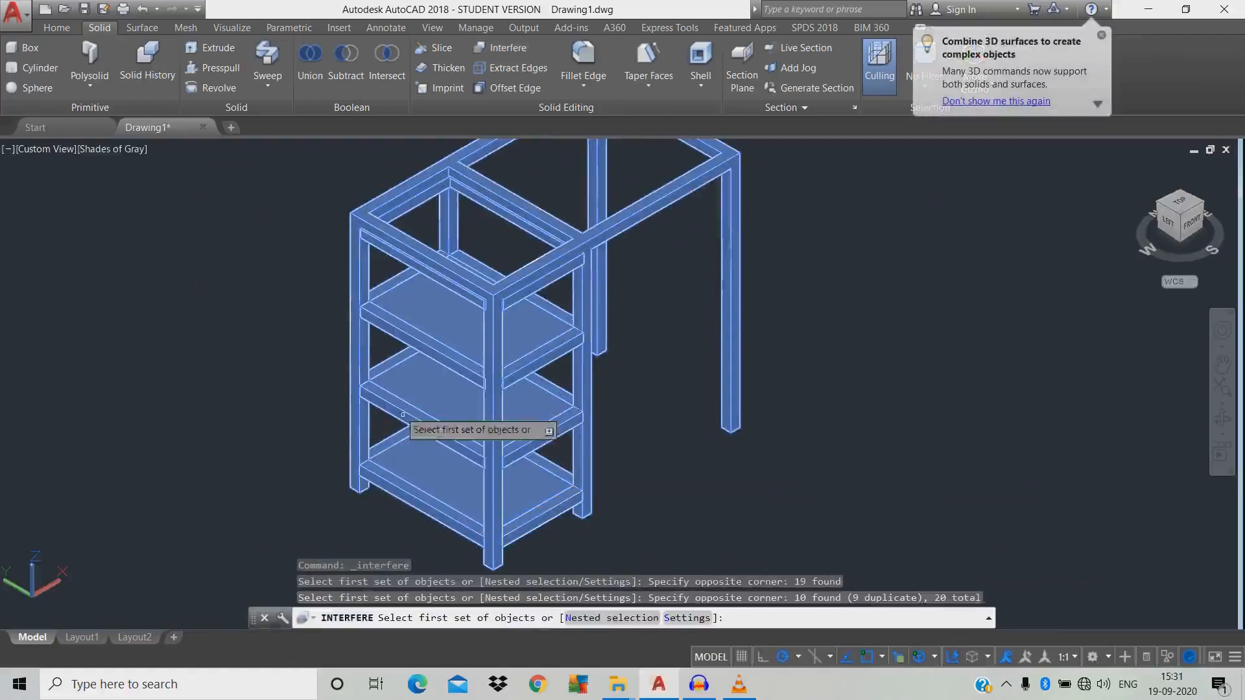
pyautogui.press('Return')
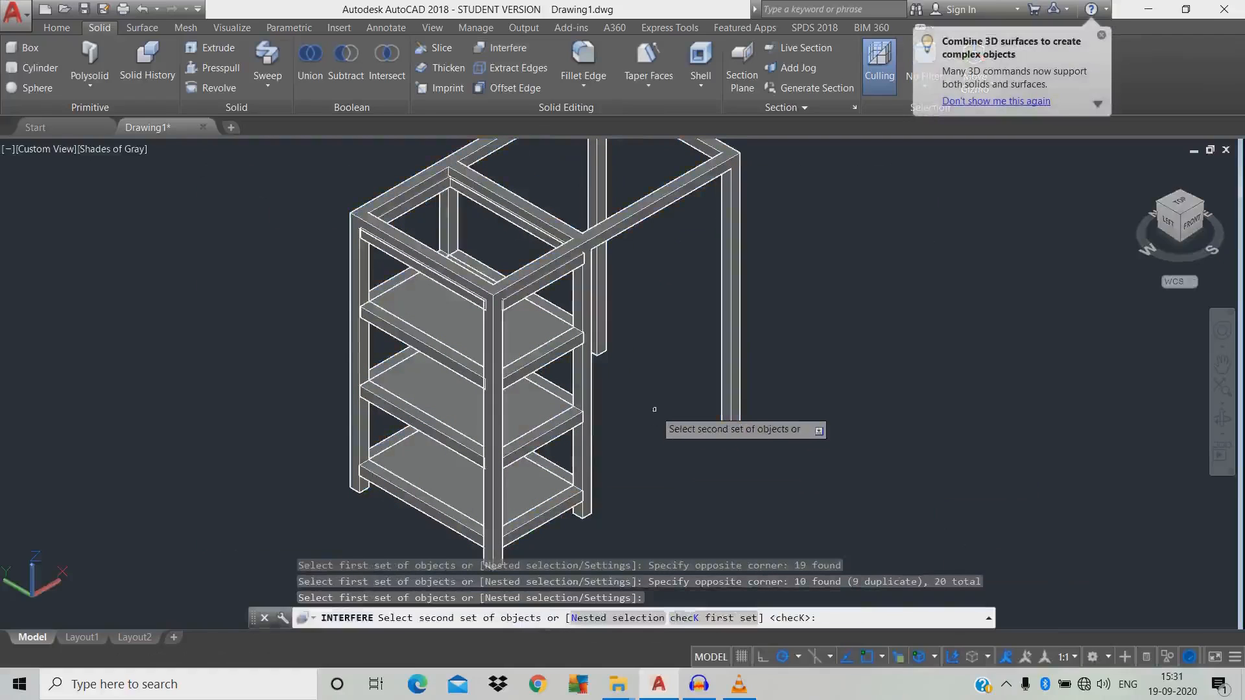
pyautogui.press('Return')
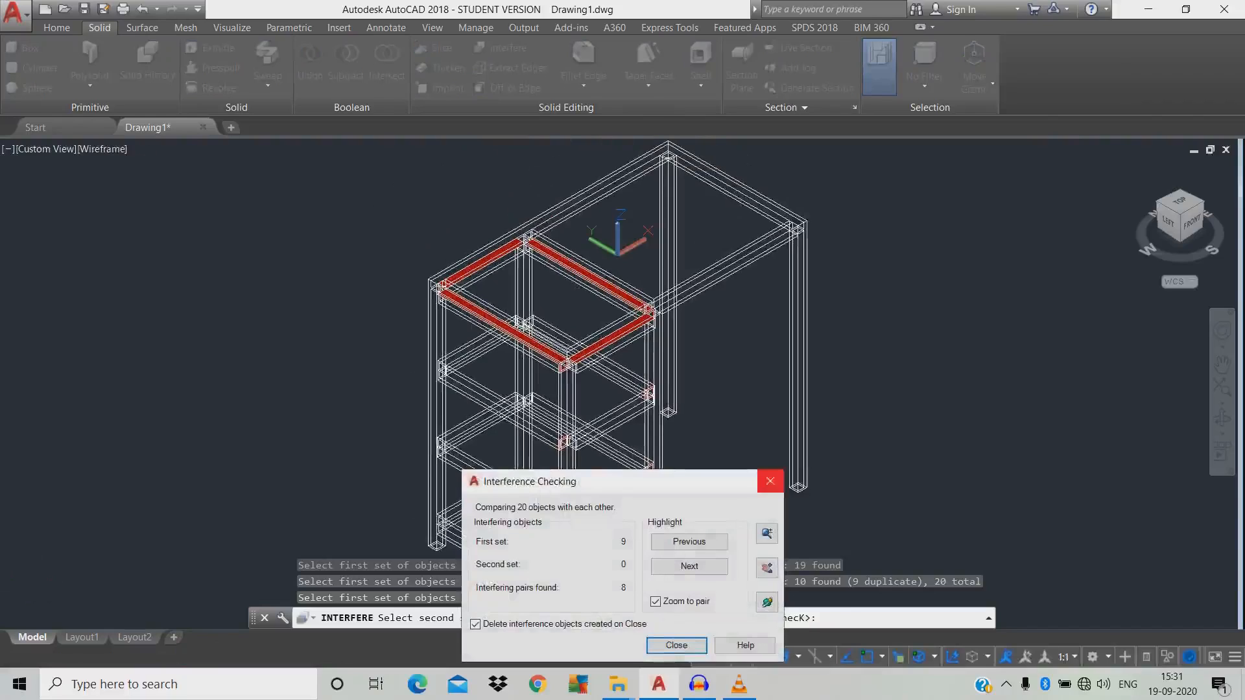
pyautogui.click(769, 481)
# Erase the four uppermost shelf crossbars that overlap the top frame
pyautogui.scroll(5, 604, 331)
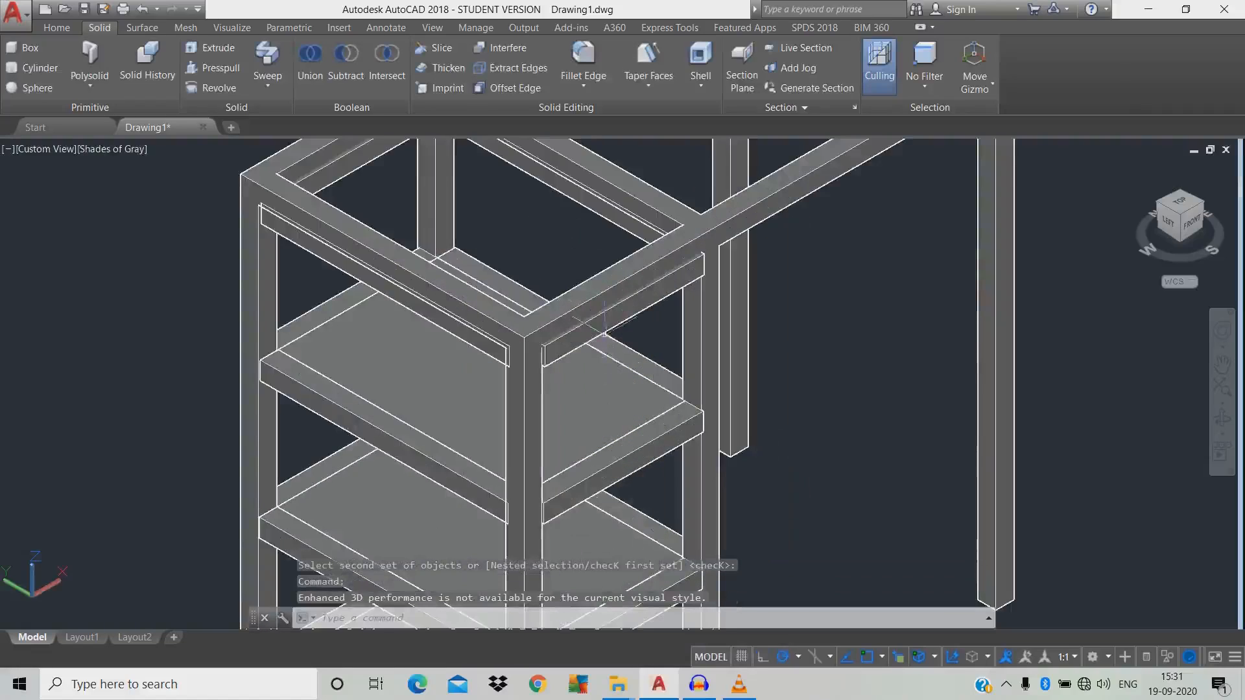
pyautogui.click(603, 328)
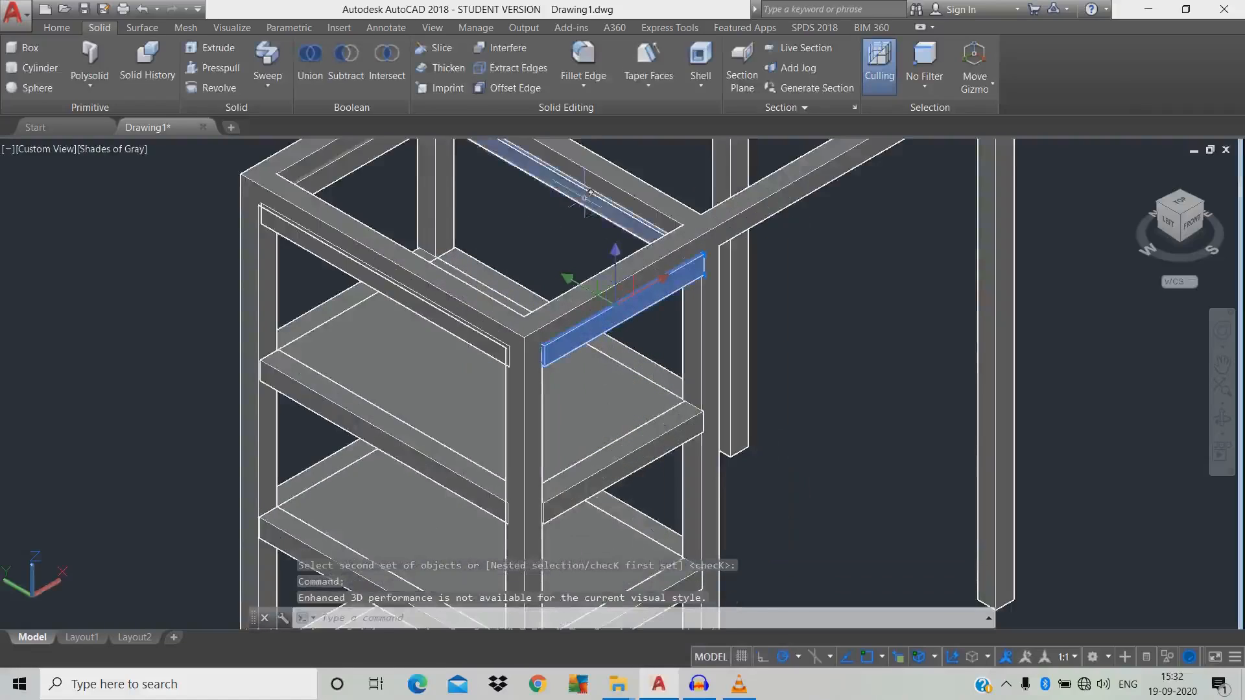
pyautogui.click(506, 187)
pyautogui.click(375, 159)
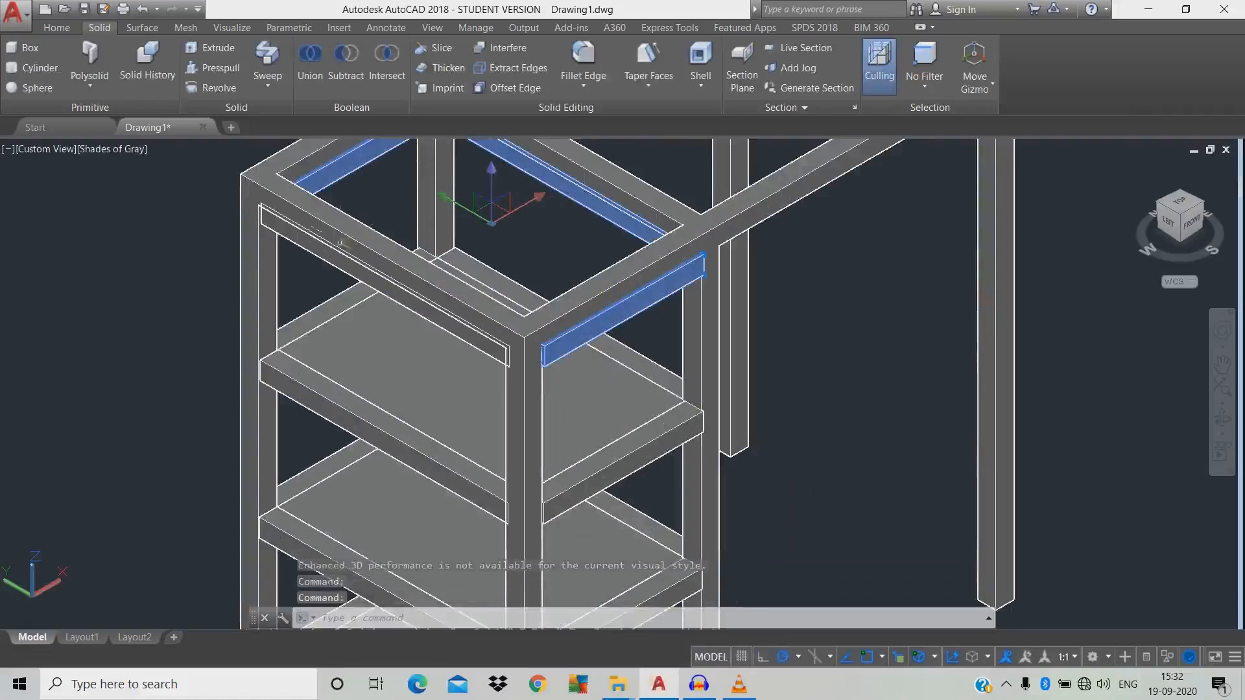
pyautogui.click(337, 258)
pyautogui.write('e')
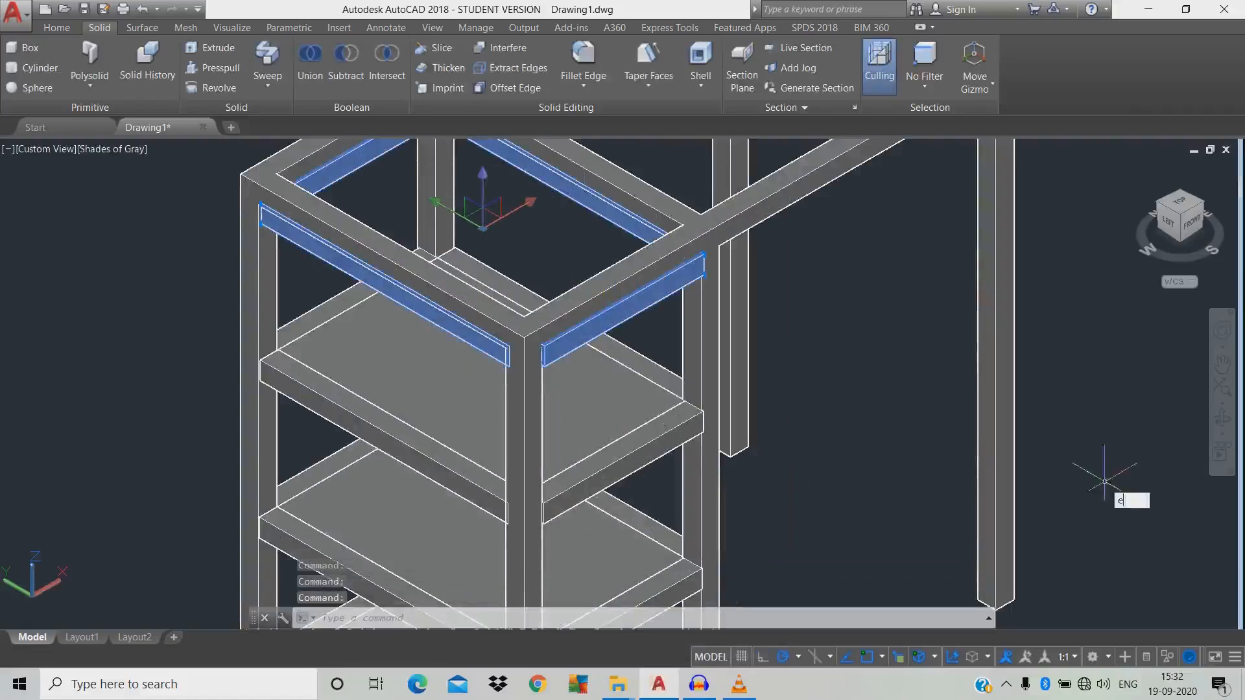
pyautogui.press('Return')
# Draw a rectangle over the top frame's outline between two diagonally opposite outer corners
pyautogui.scroll(-2, 721, 457)
pyautogui.moveTo(725, 461); pyautogui.dragTo(729, 410, button='middle')
pyautogui.moveTo(653, 400); pyautogui.dragTo(685, 401, button='middle')
pyautogui.write('rec')
pyautogui.press('Return')
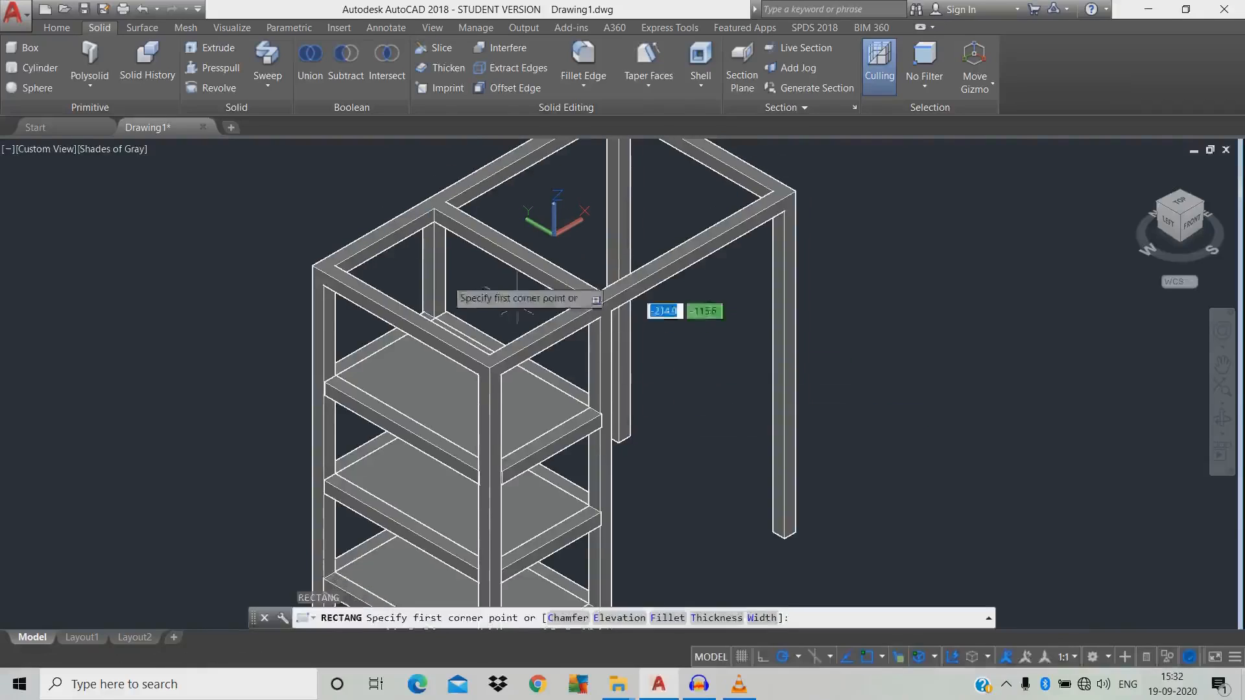
pyautogui.click(312, 264)
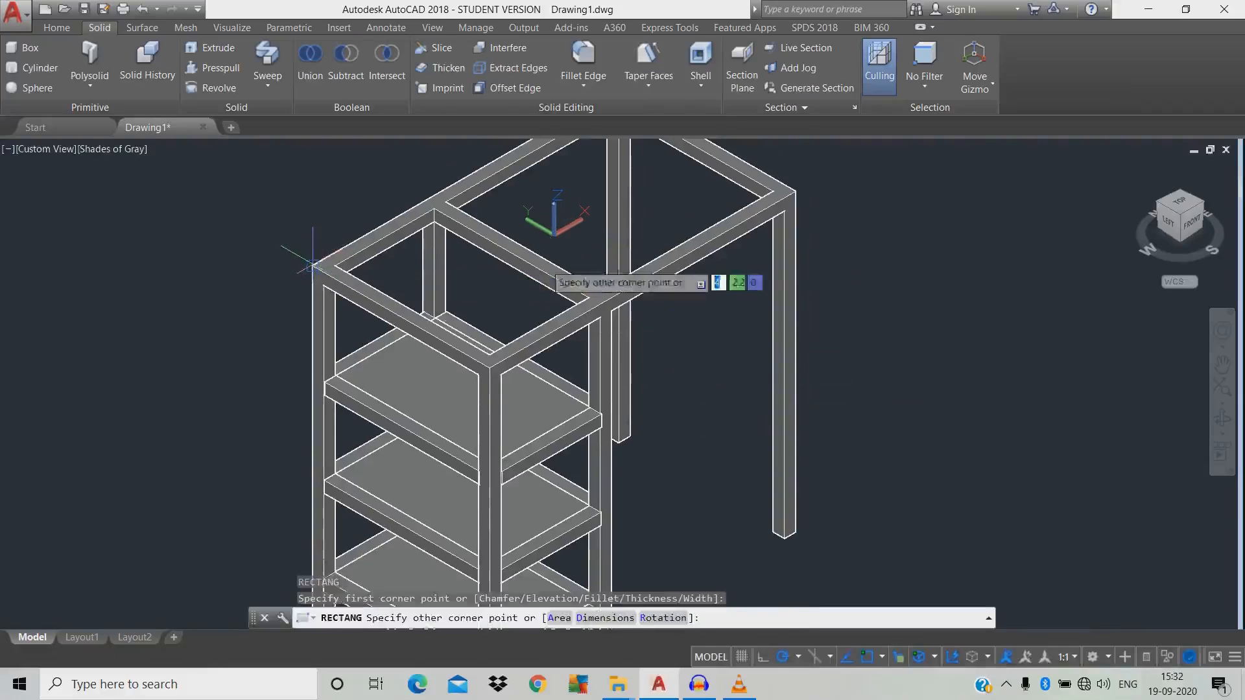
pyautogui.click(800, 199)
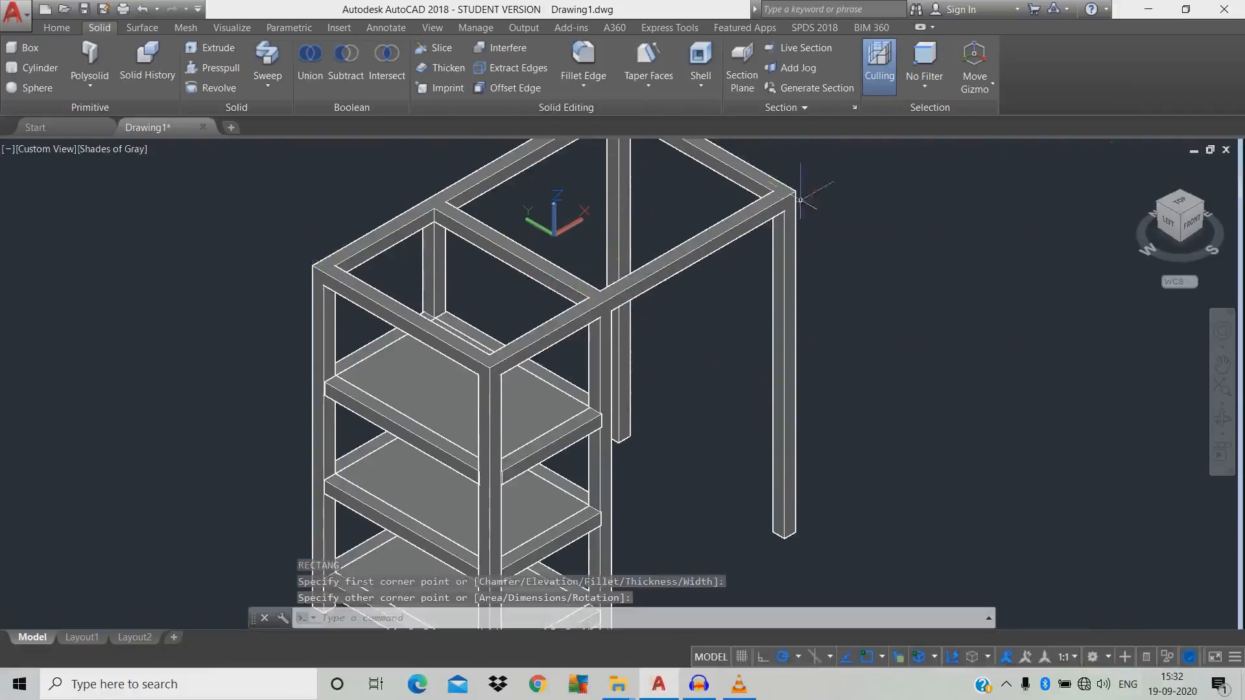
# Extrude the rectangle upward by 20 to form the tabletop
pyautogui.write('ext')
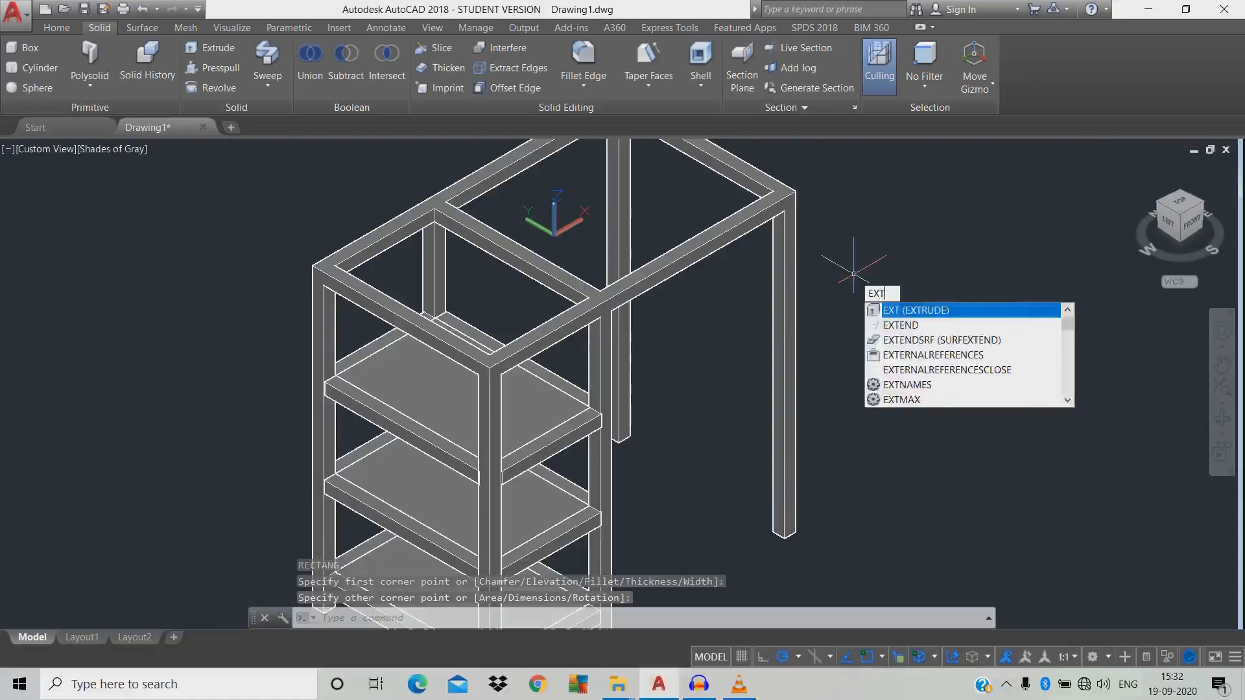
pyautogui.press('Return')
pyautogui.click(754, 214)
pyautogui.click(819, 295)
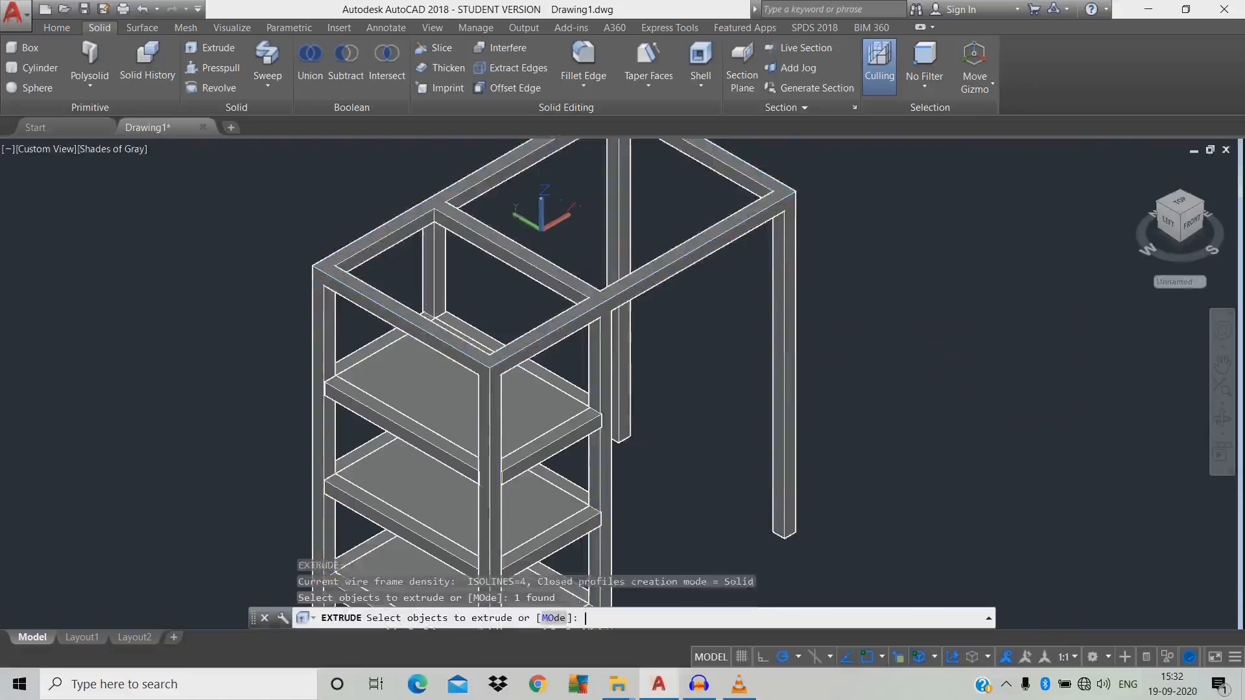
pyautogui.press('Return')
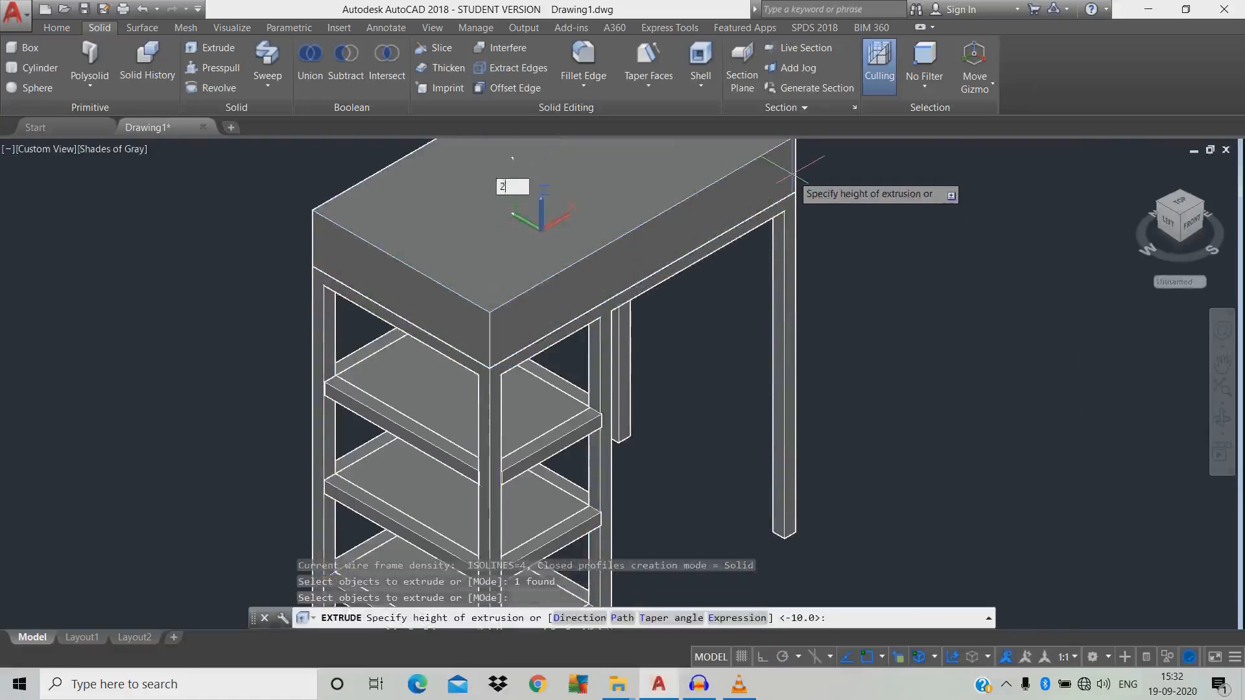
pyautogui.press('Return')
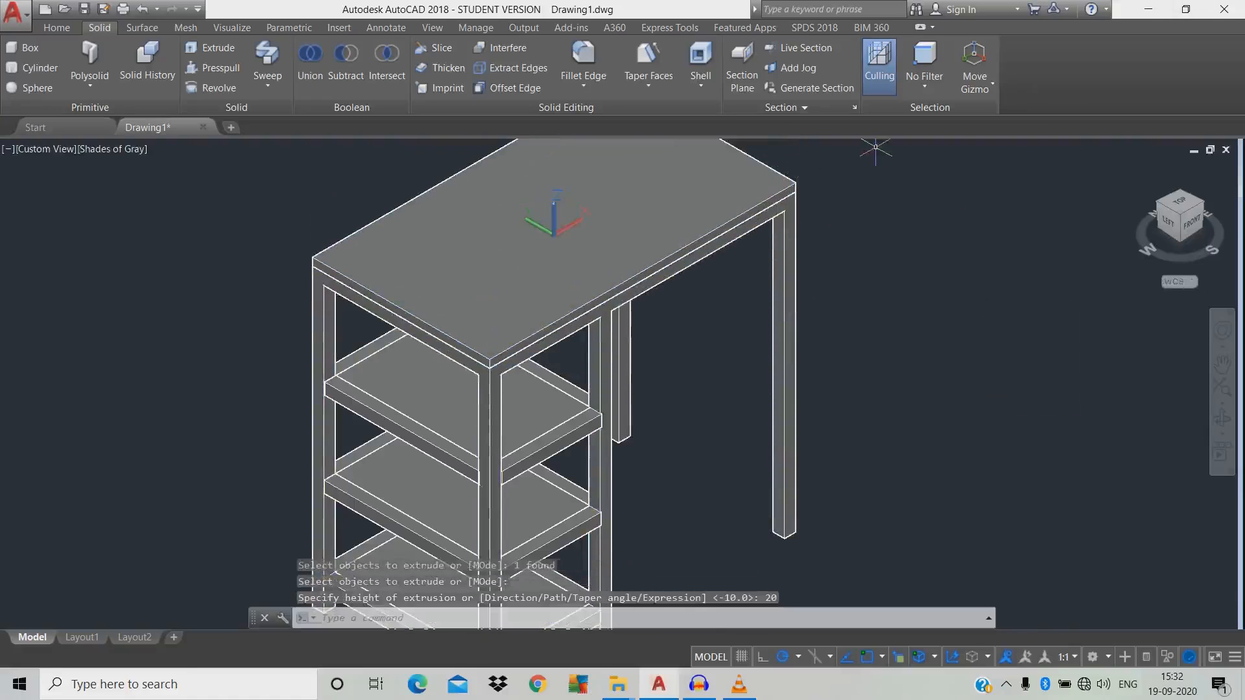
# Open the materials browser and apply the Ash Door material from the Wood library to the tabletop
pyautogui.click(56, 28)
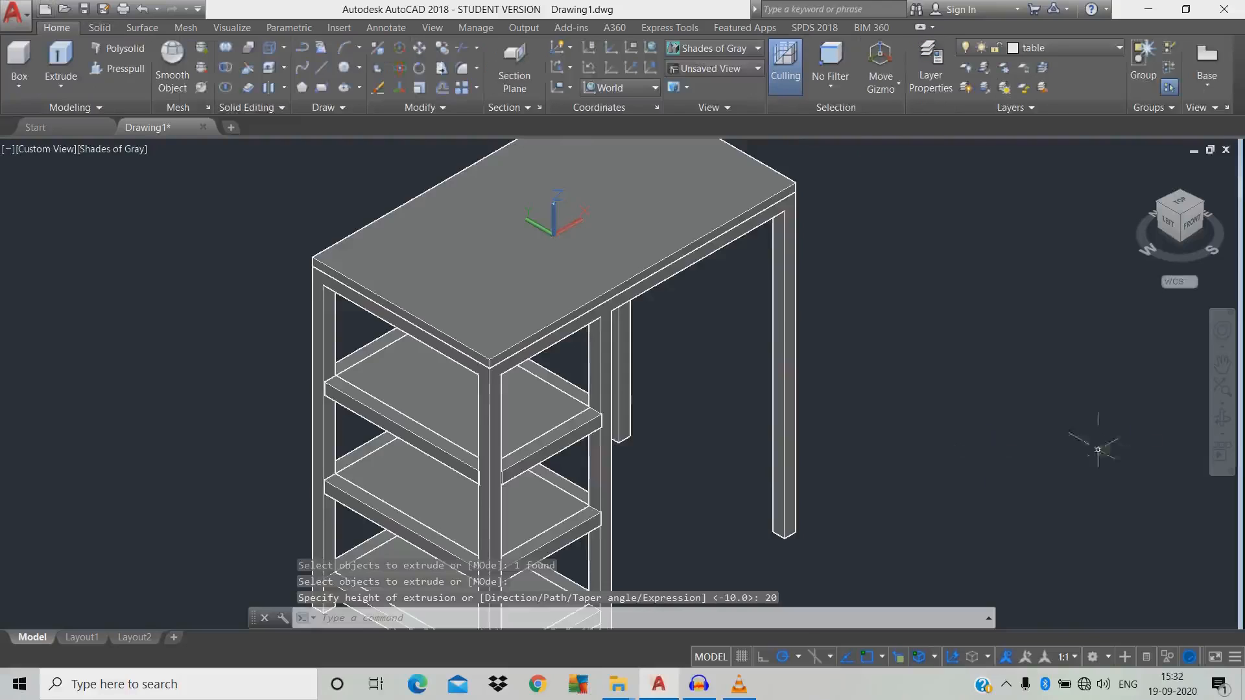
pyautogui.scroll(-3, 979, 425)
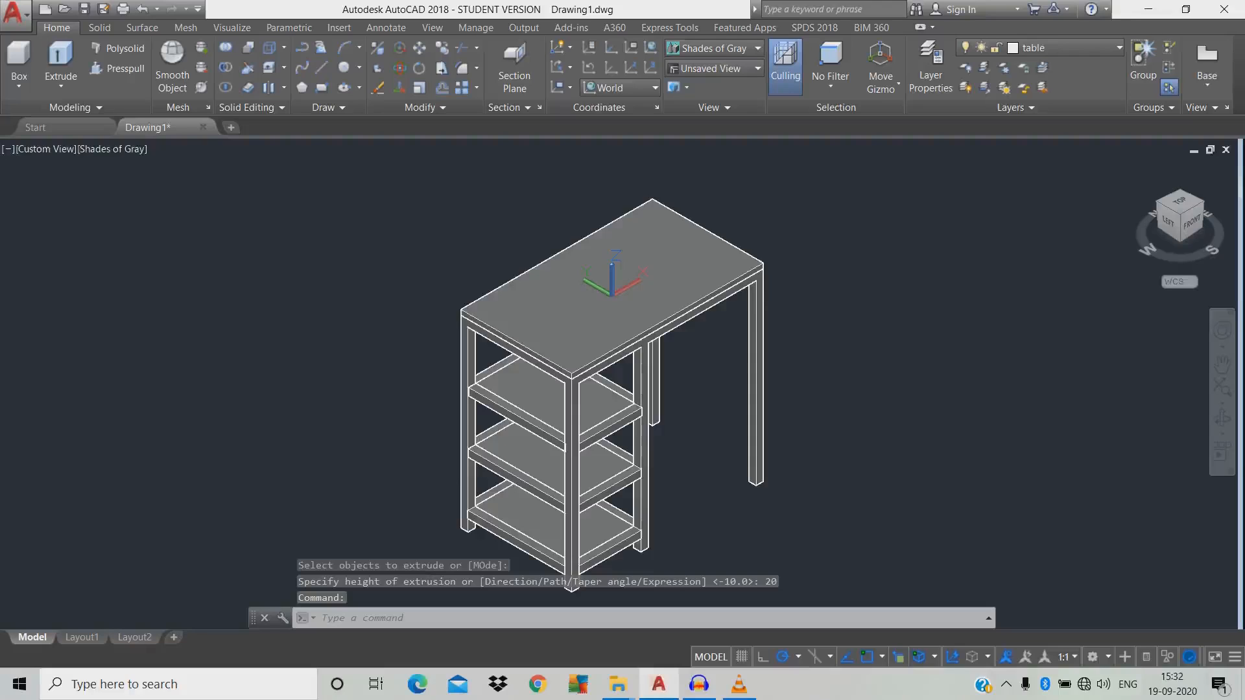
pyautogui.write('mat')
pyautogui.press('Return')
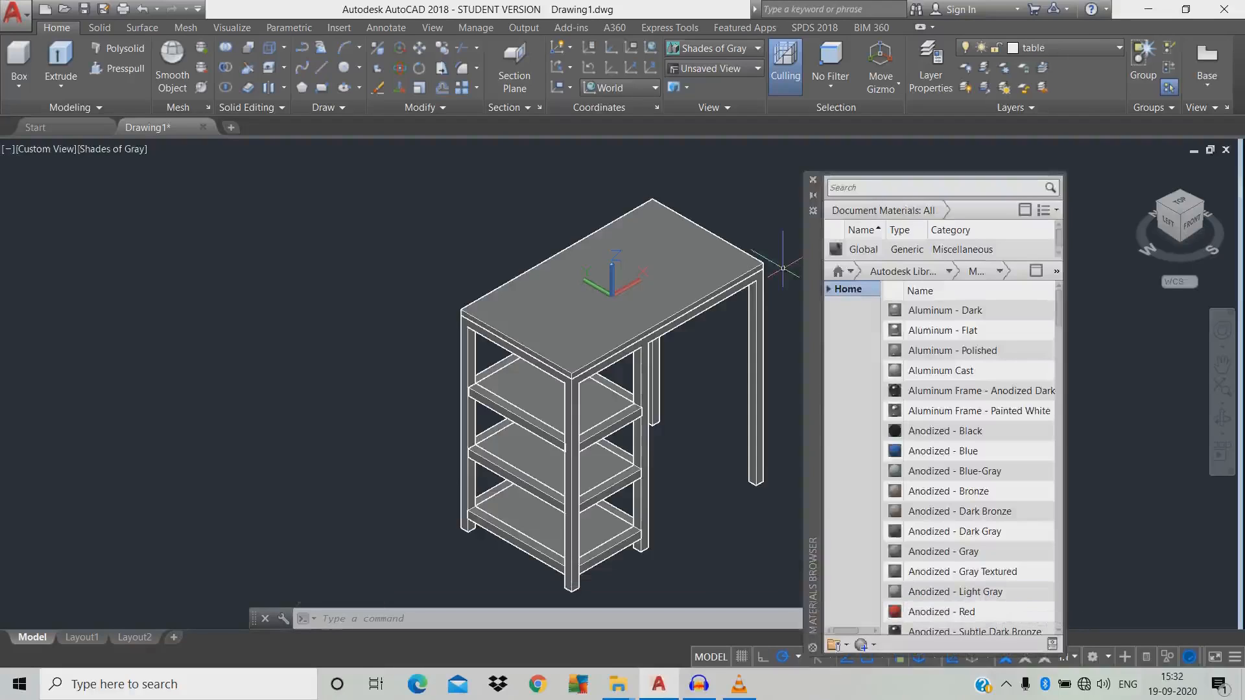
pyautogui.click(949, 272)
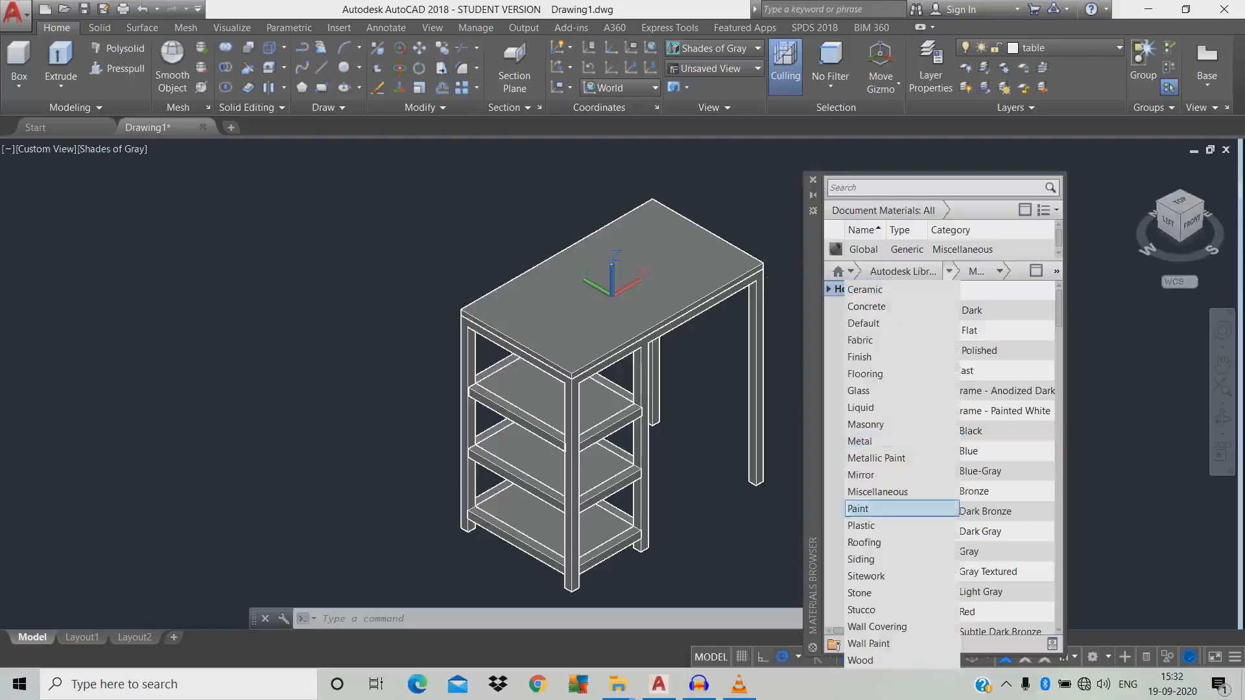
pyautogui.click(869, 661)
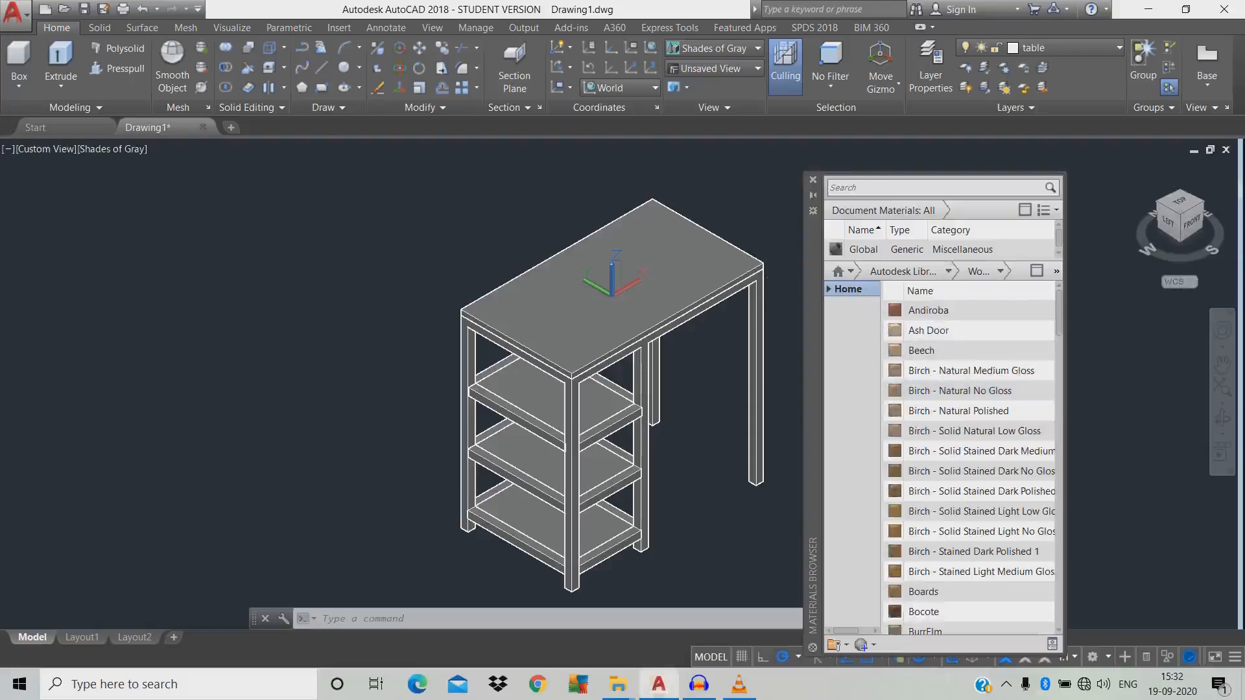
pyautogui.moveTo(928, 330); pyautogui.dragTo(641, 286)
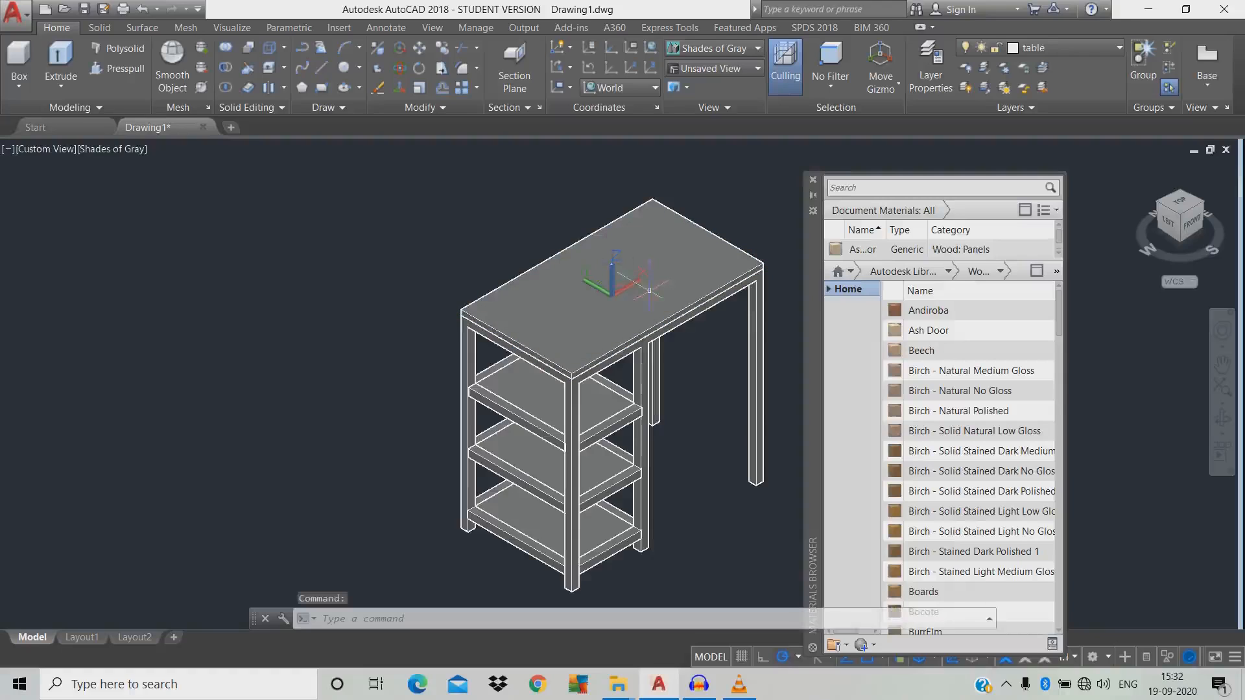
# Switch the viewport's visual style to Realistic
pyautogui.moveTo(766, 384)
pyautogui.mouseDown(button='middle')
pyautogui.moveTo(785, 379)
pyautogui.moveTo(750, 367)
pyautogui.mouseUp(button='middle')
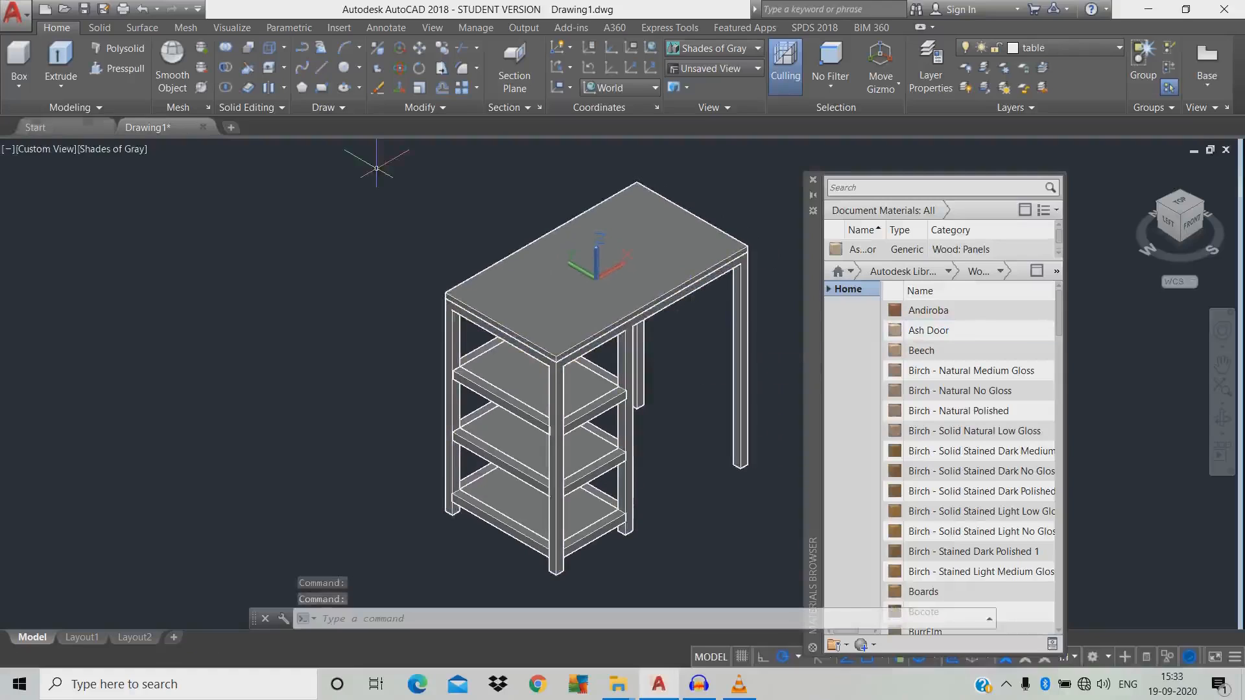
pyautogui.click(111, 149)
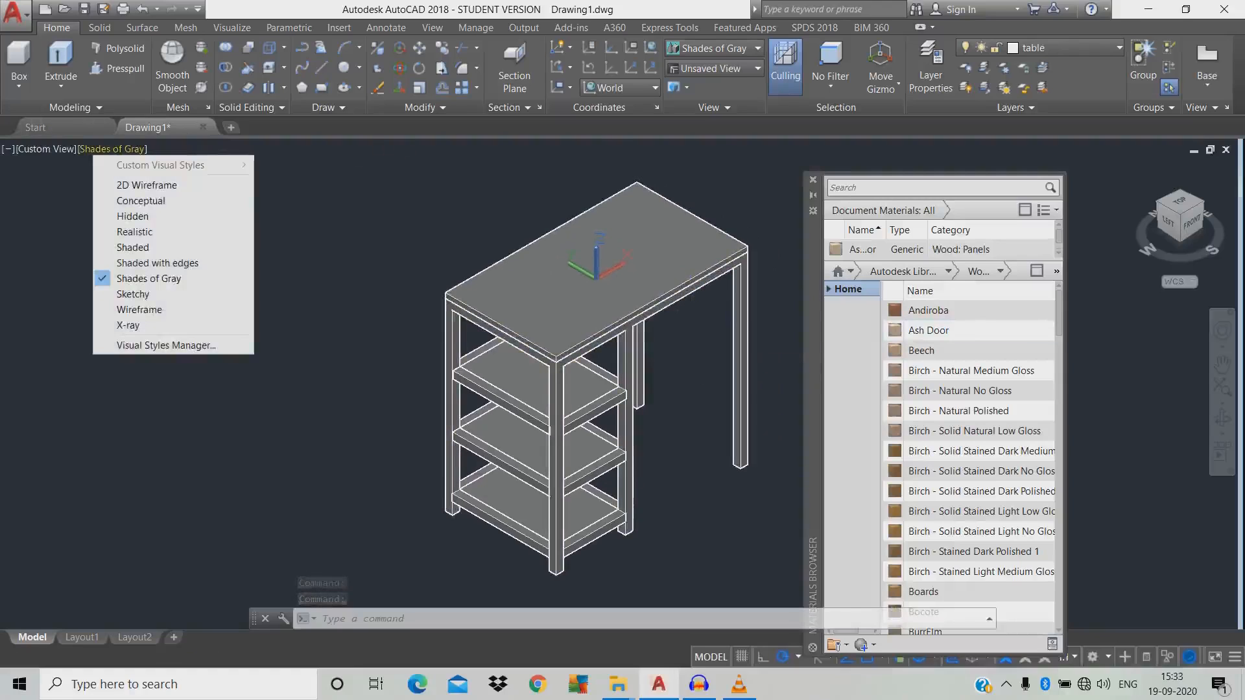
pyautogui.click(133, 232)
# Match the tabletop's properties onto the three shelf panels so they take the same Ash Door material
pyautogui.write('MA')
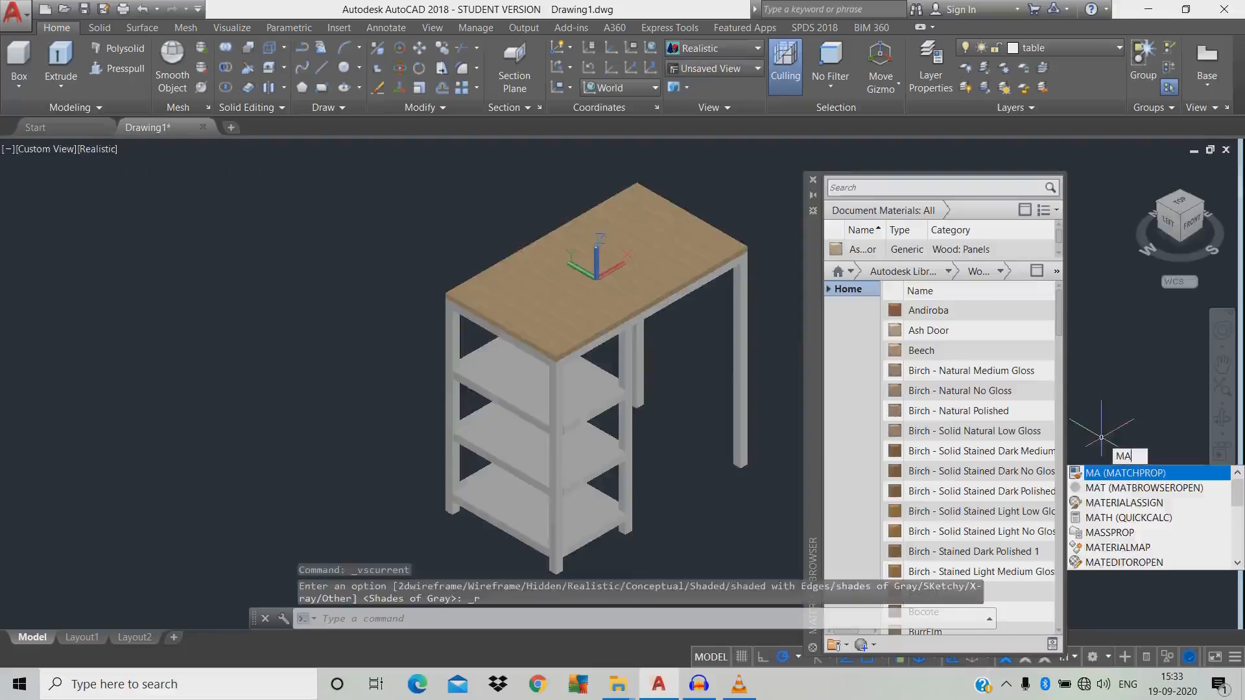
pyautogui.press('Return')
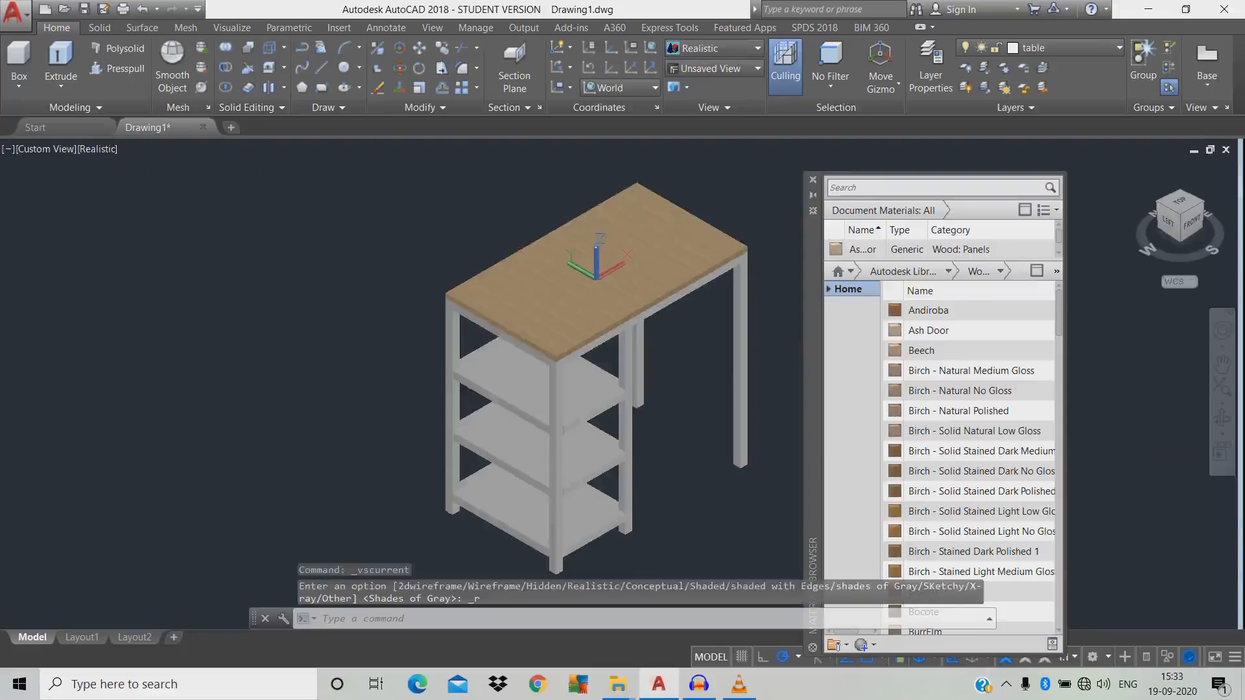
pyautogui.click(674, 253)
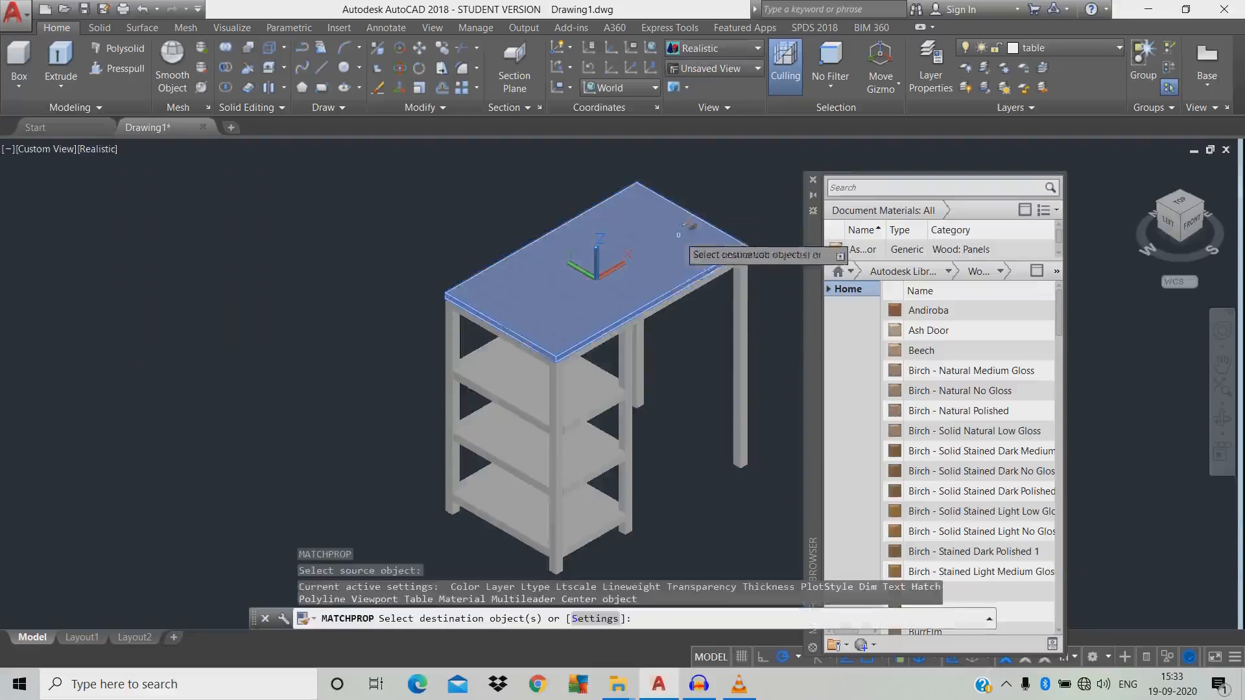
pyautogui.click(596, 378)
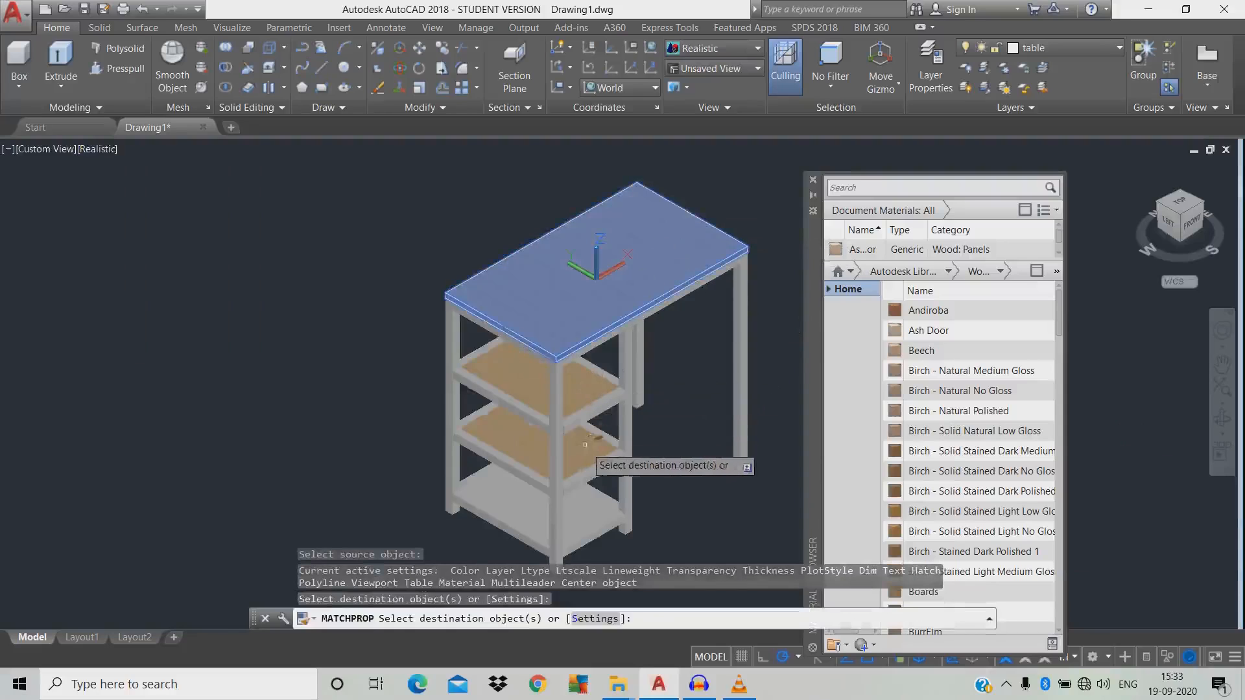
pyautogui.click(577, 448)
pyautogui.click(572, 508)
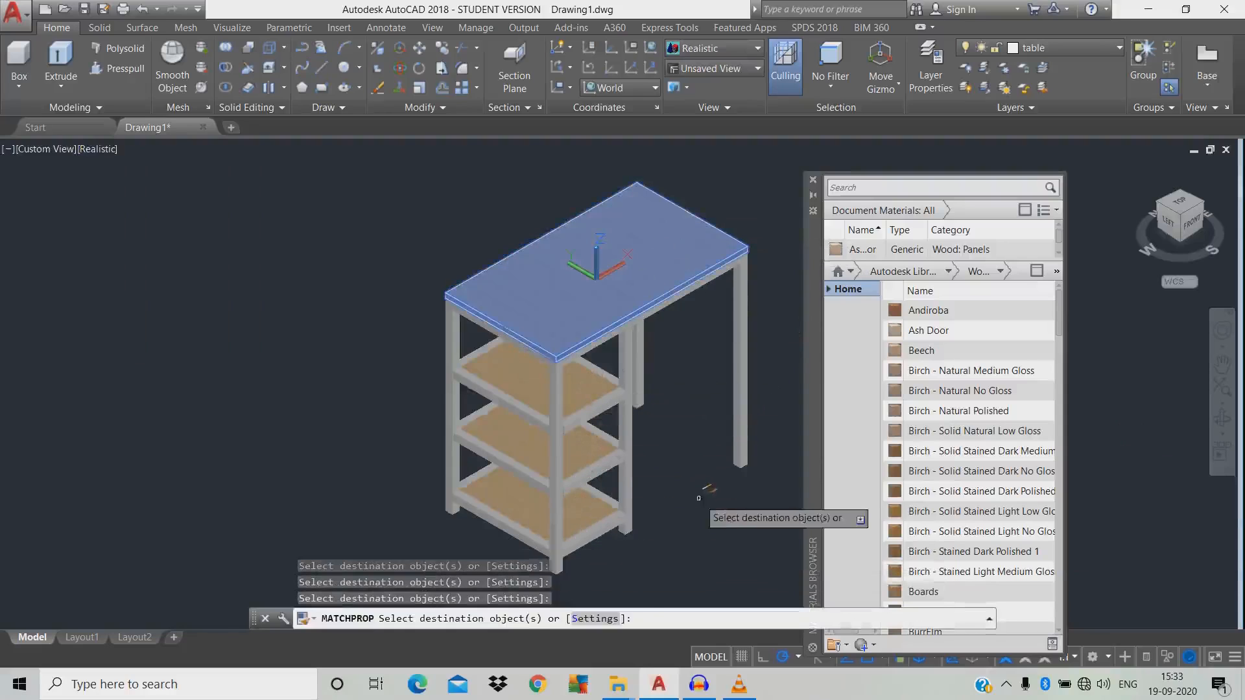
pyautogui.press('Return')
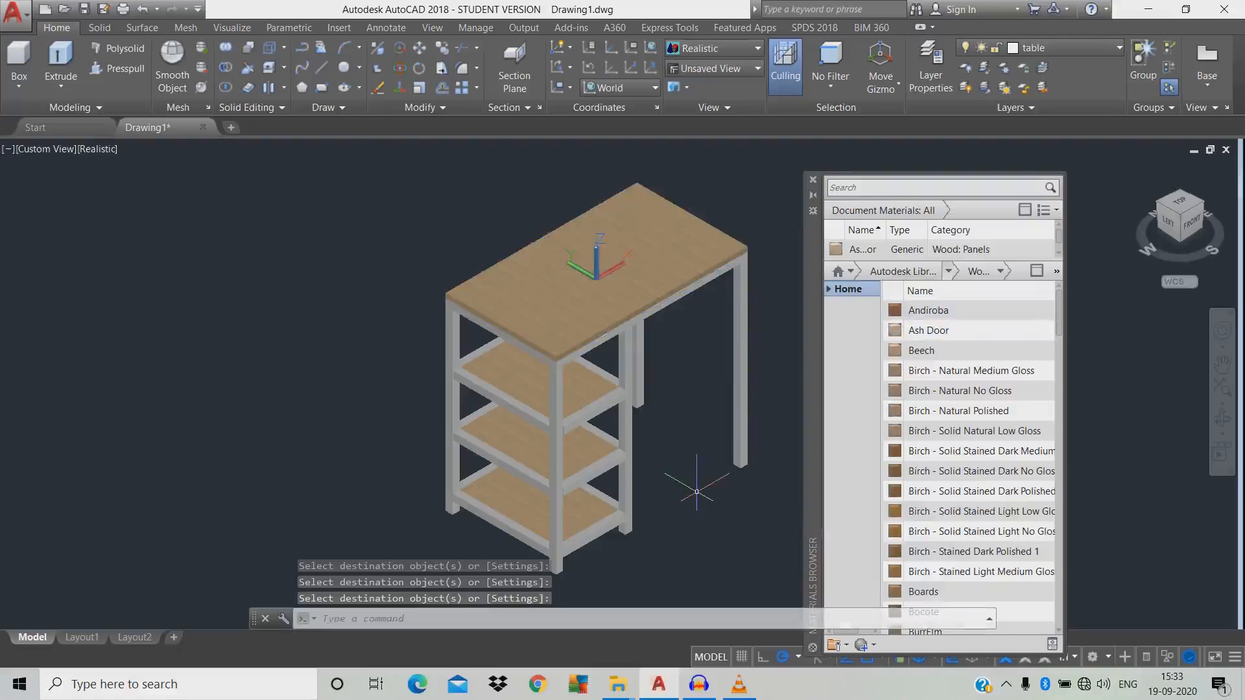
# Browse the Metal category of the Autodesk library and apply a black metal material to the table's main frame and legs
pyautogui.click(1000, 271)
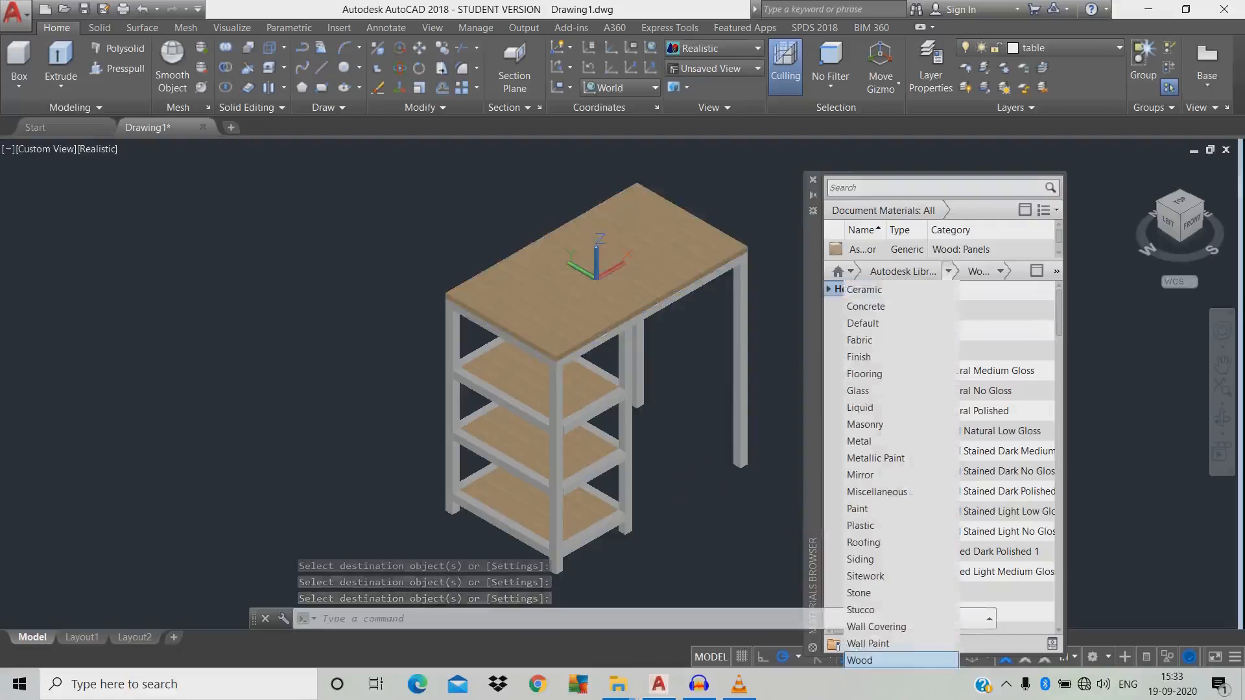
pyautogui.click(901, 443)
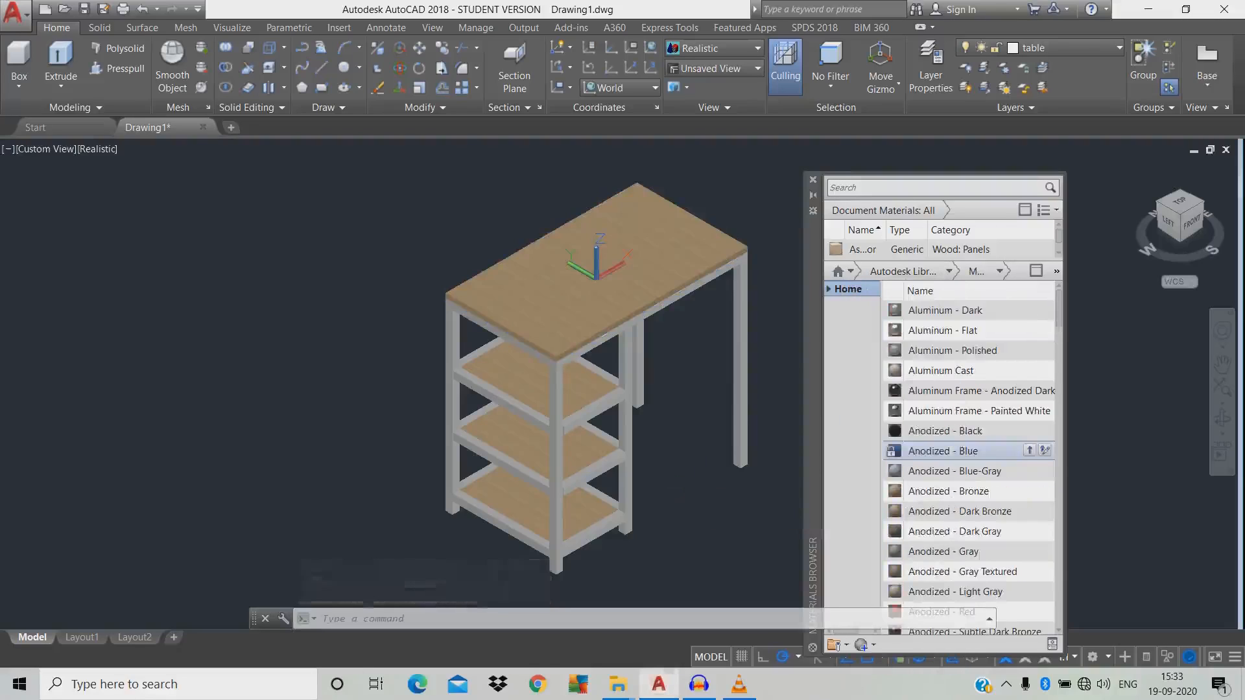
pyautogui.scroll(-8, 966, 454)
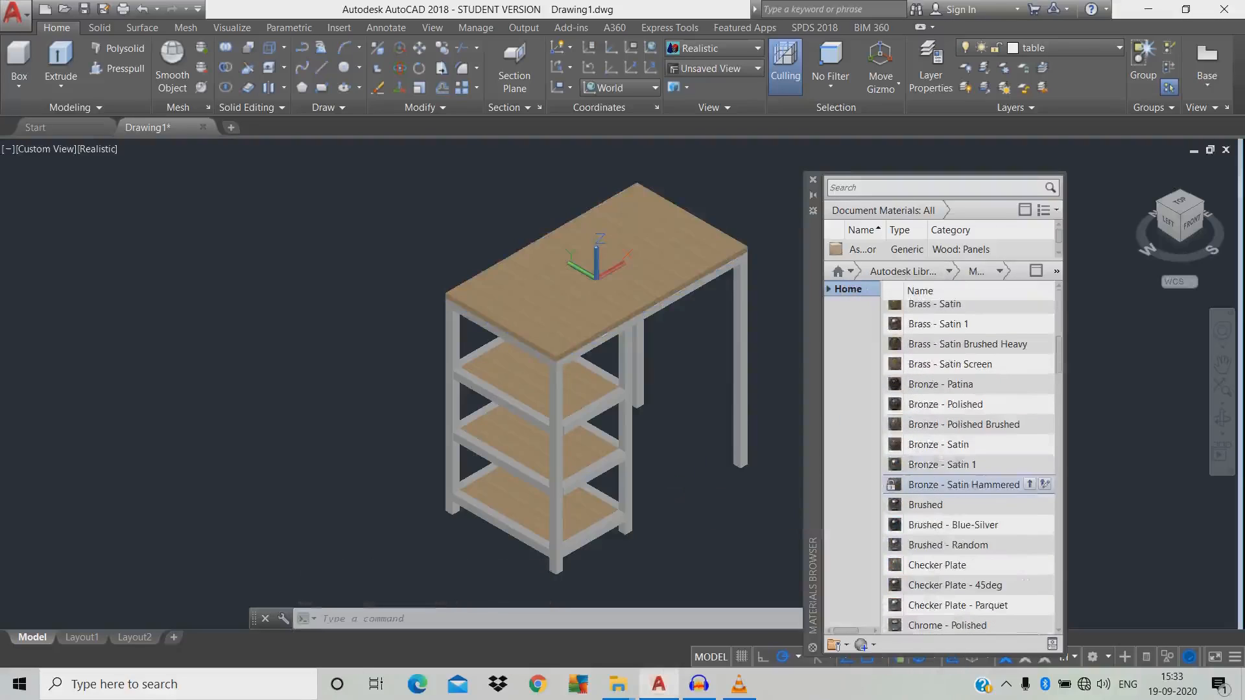
pyautogui.scroll(-5, 960, 421)
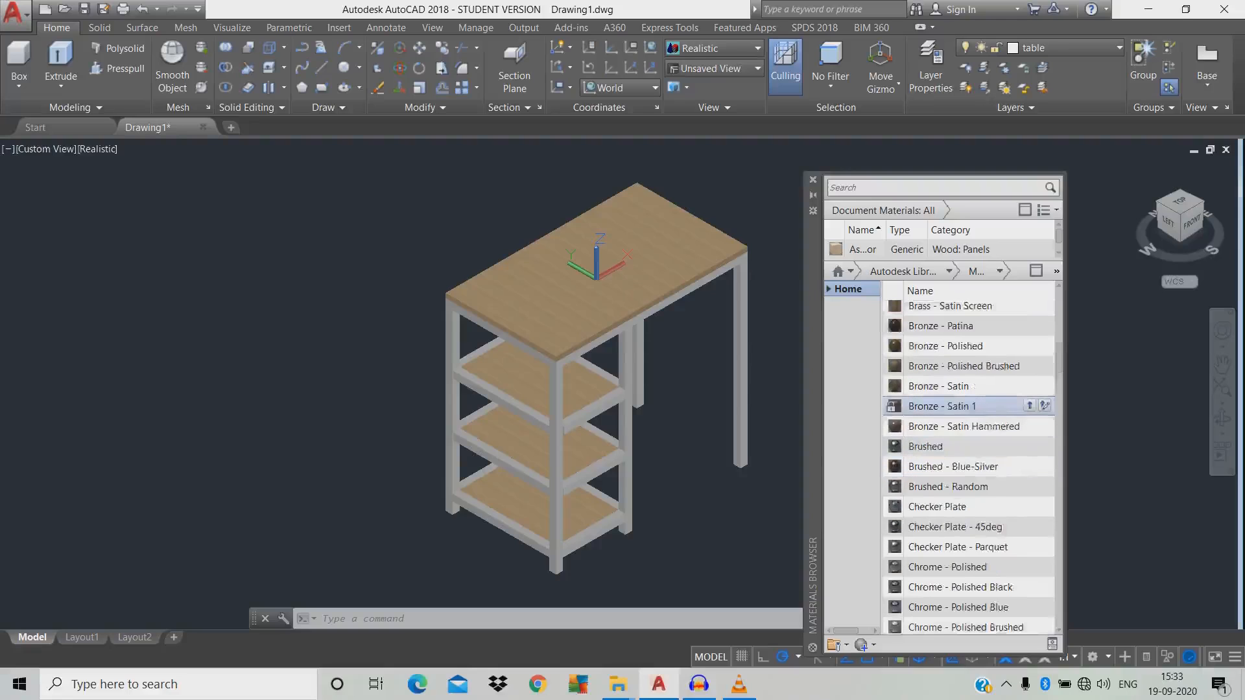
pyautogui.scroll(-1, 966, 454)
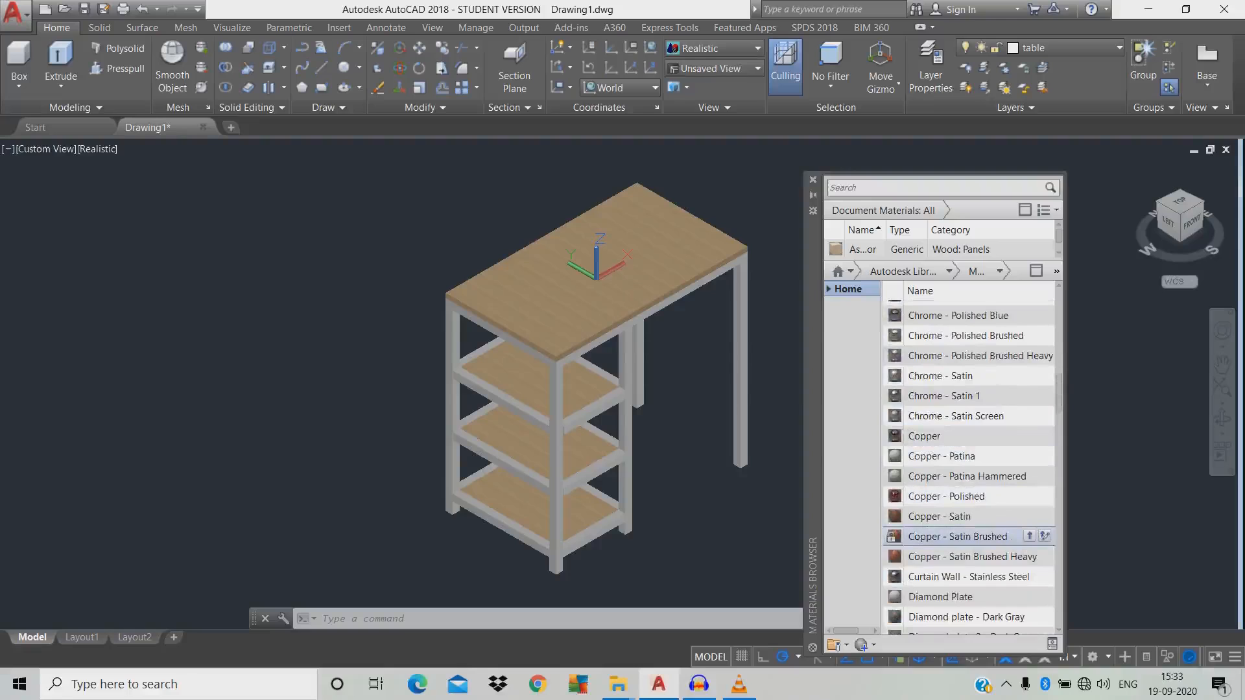
pyautogui.scroll(-8, 966, 534)
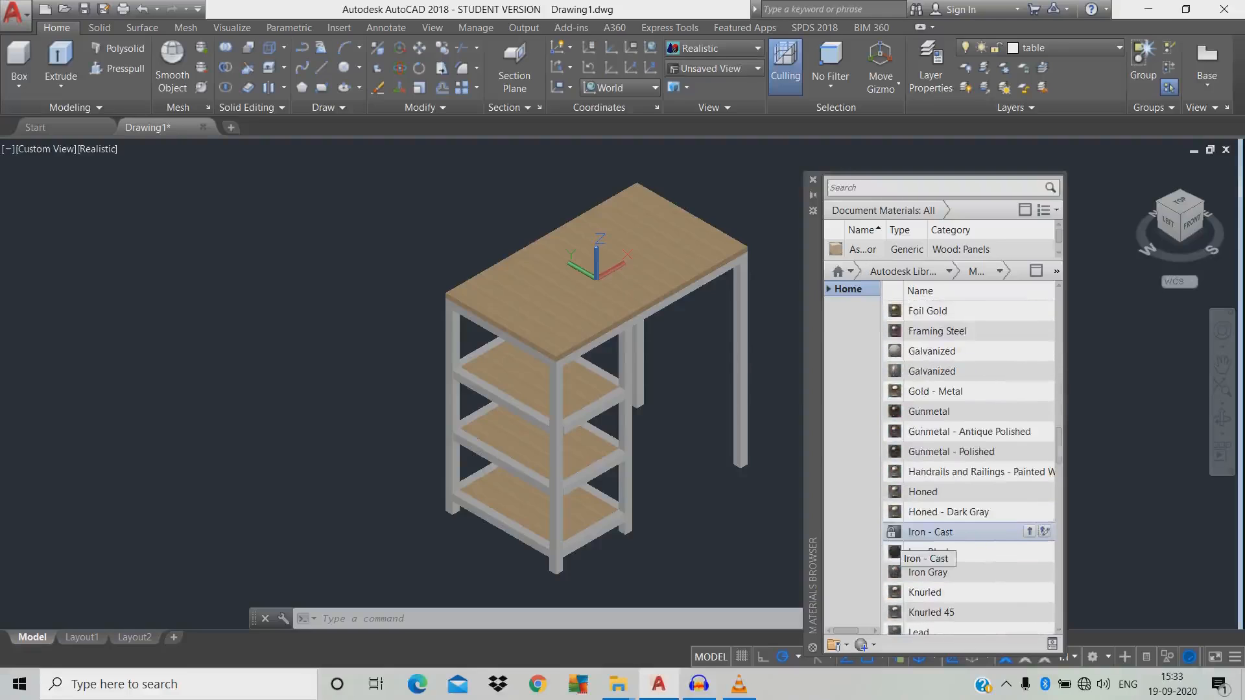
pyautogui.scroll(-3, 940, 534)
pyautogui.scroll(-2, 969, 582)
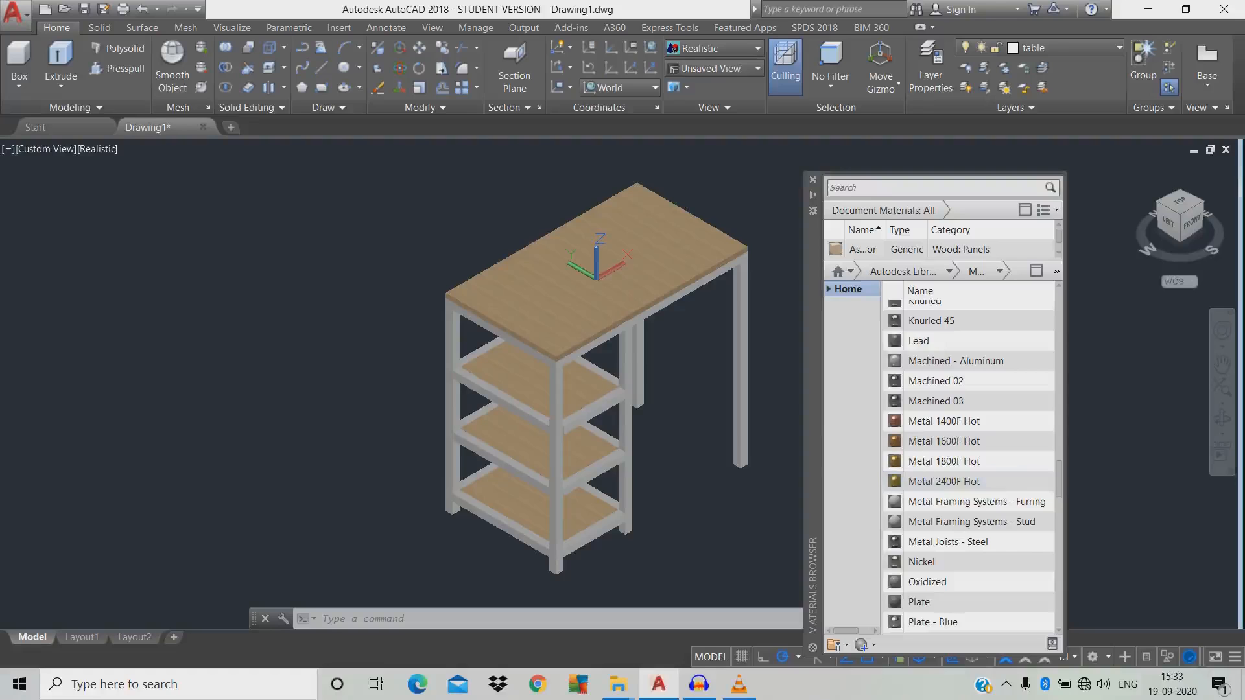
pyautogui.scroll(3, 728, 366)
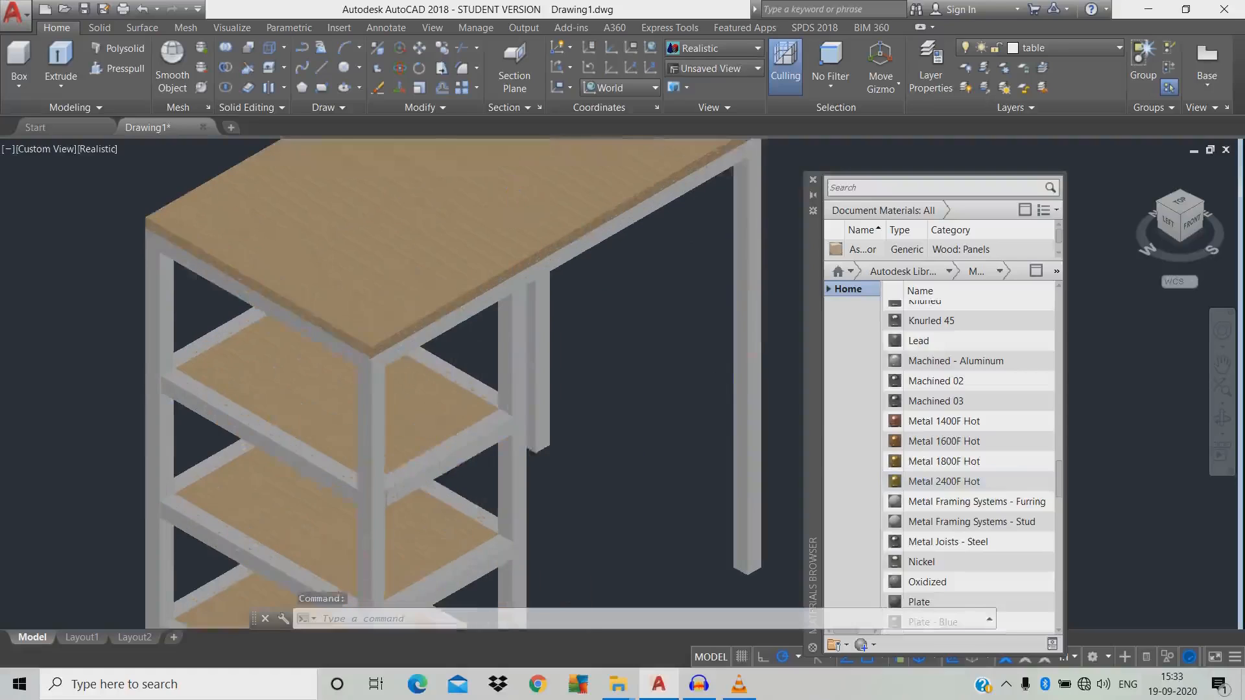
pyautogui.moveTo(729, 367); pyautogui.dragTo(666, 387, button='middle')
pyautogui.scroll(-2, 959, 443)
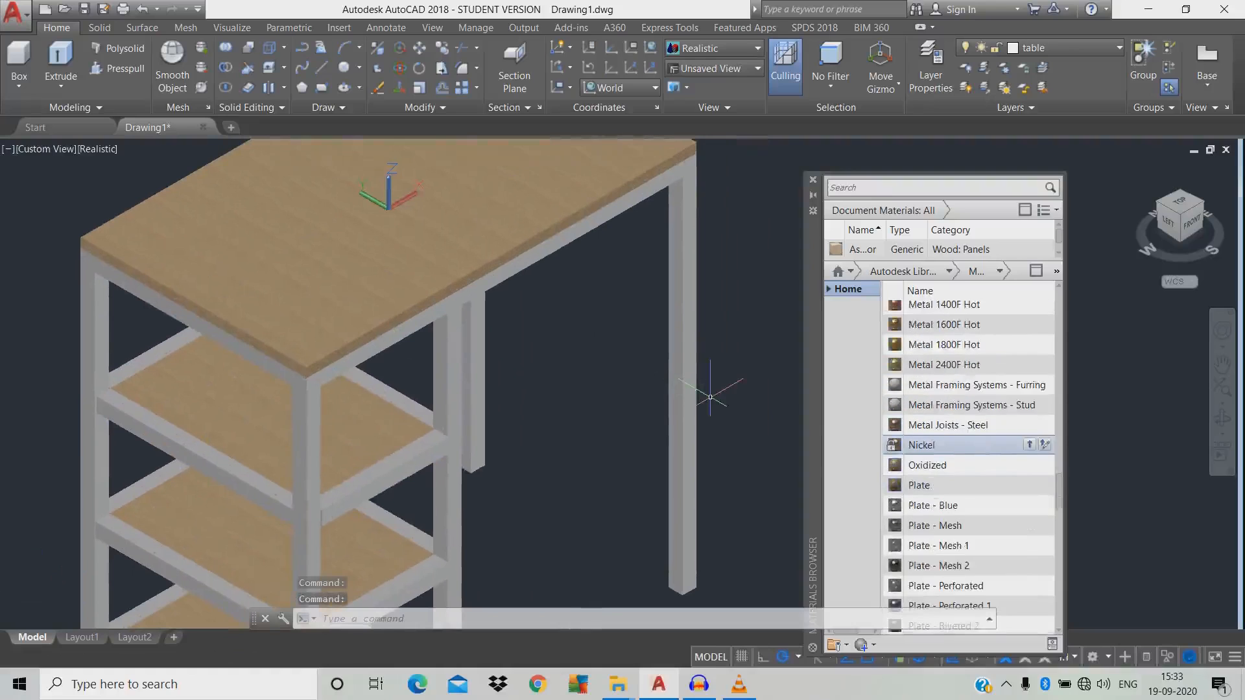
pyautogui.scroll(-8, 966, 454)
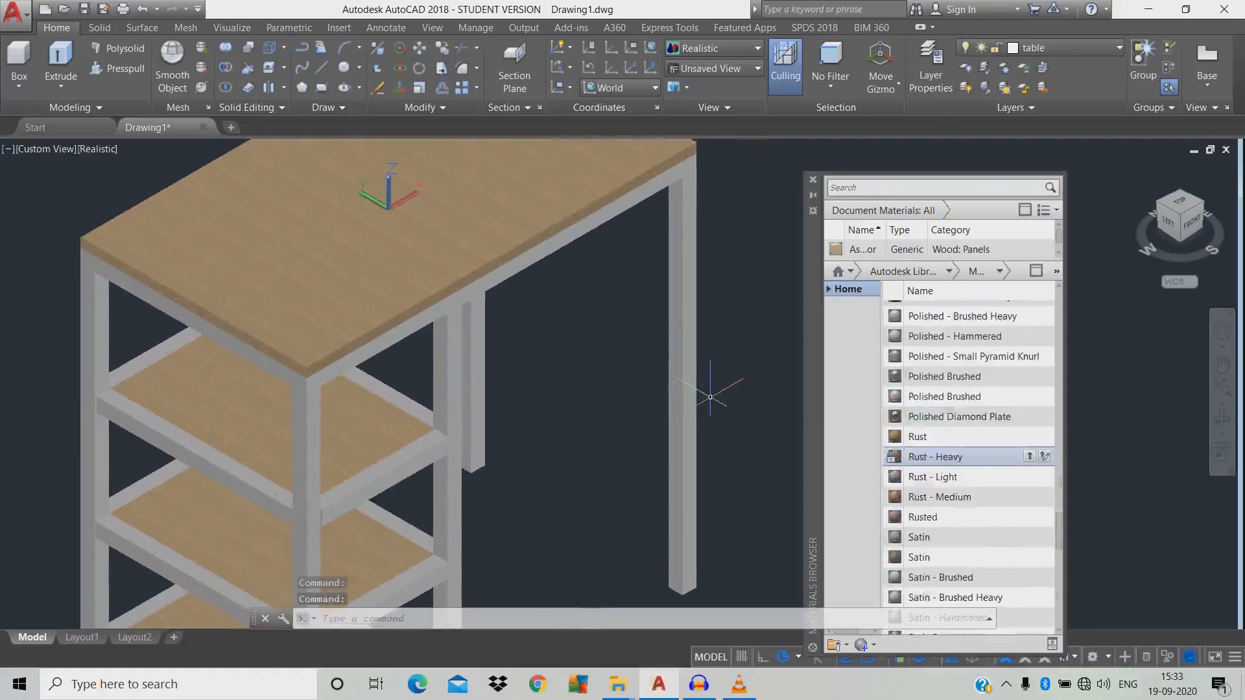
pyautogui.scroll(-6, 966, 479)
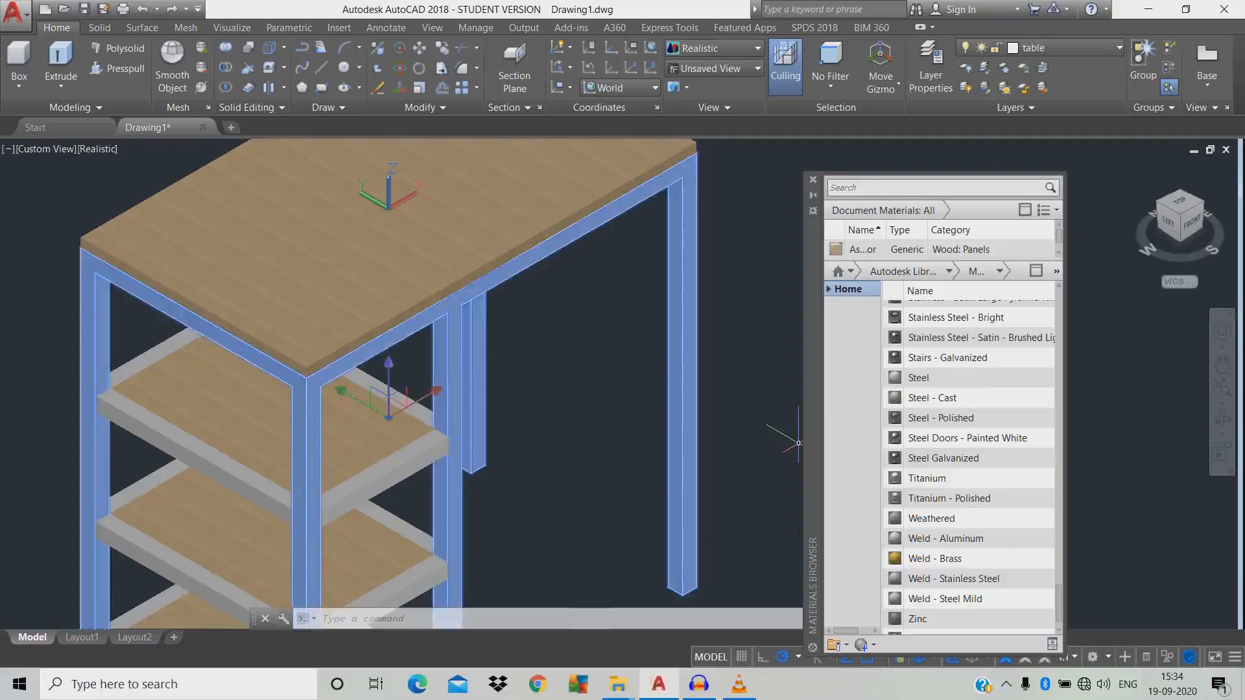
pyautogui.press('Escape')
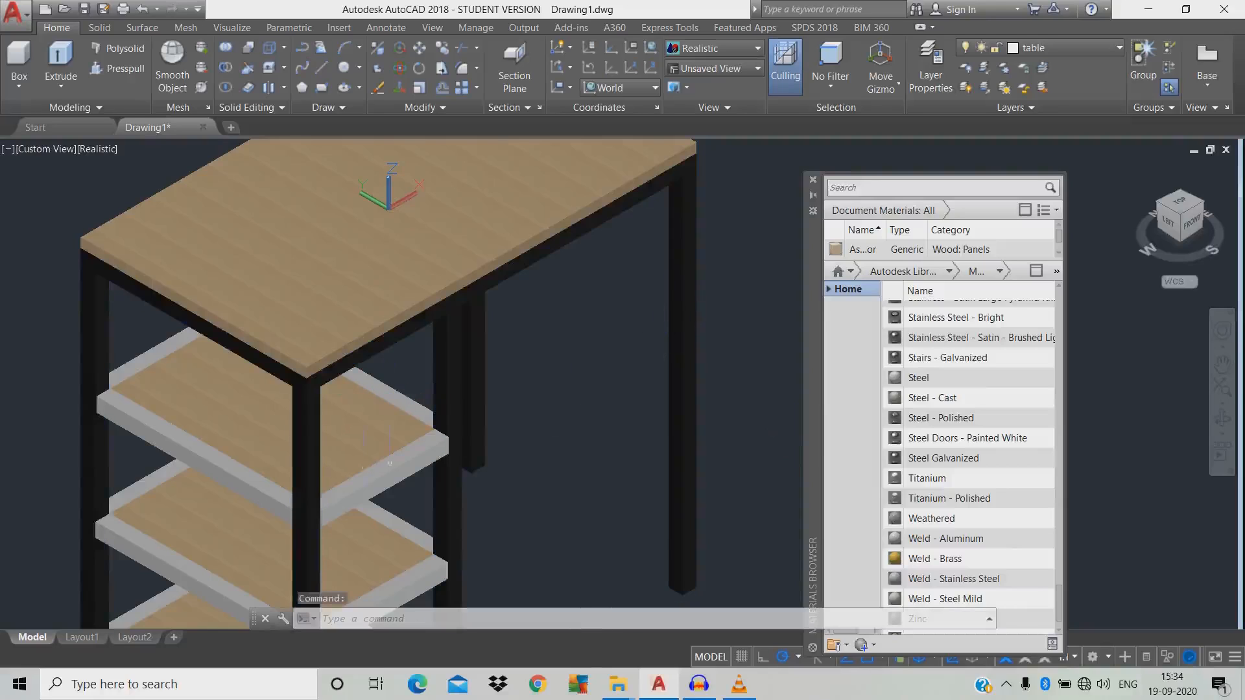
# Match the main frame's black metal properties onto the bars surrounding the upper shelf
pyautogui.press('Return')
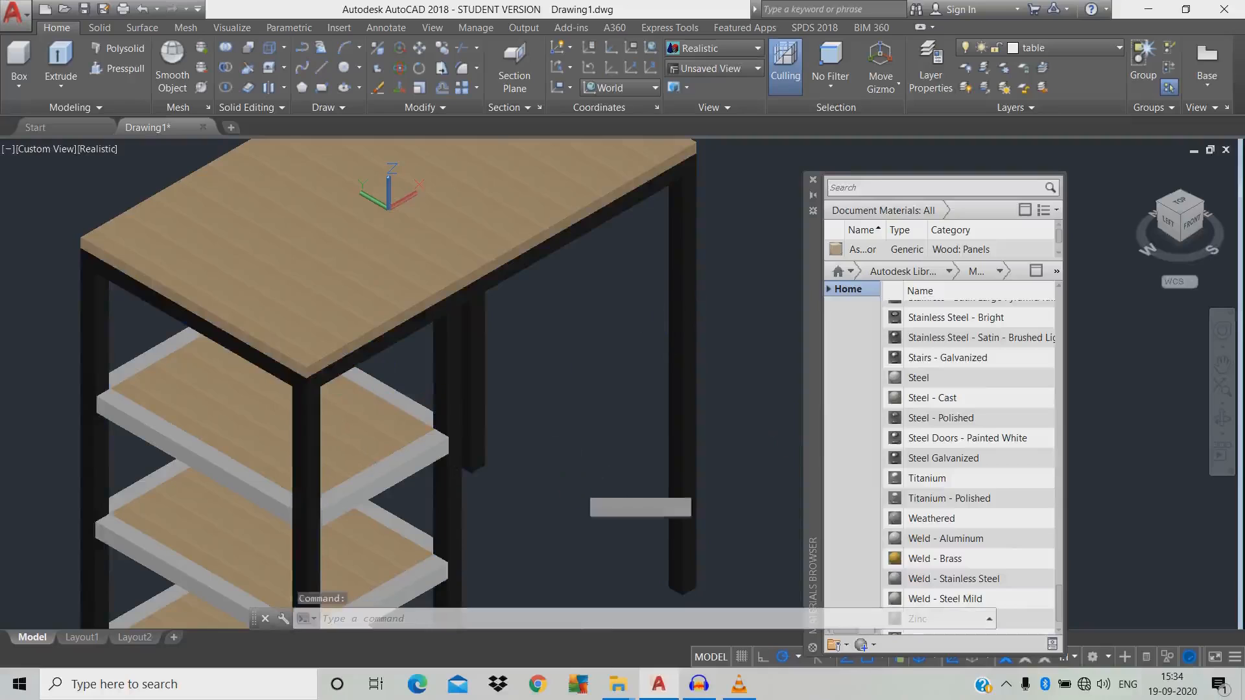
pyautogui.click(671, 438)
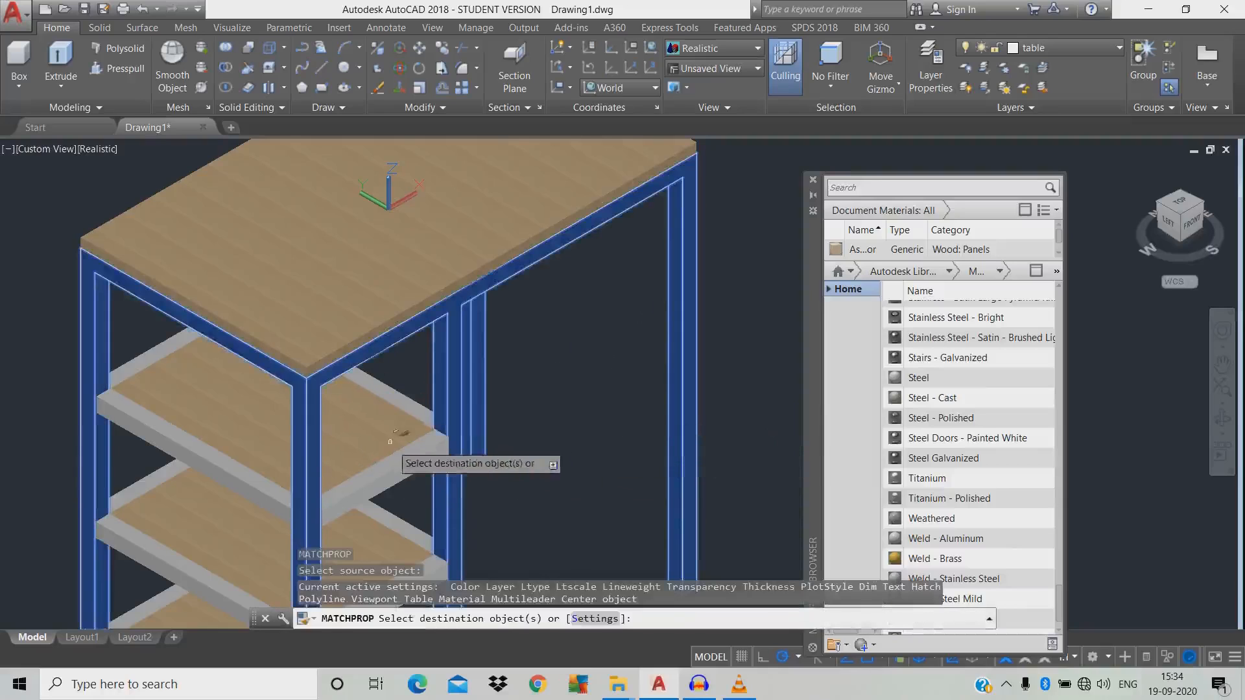
pyautogui.click(397, 467)
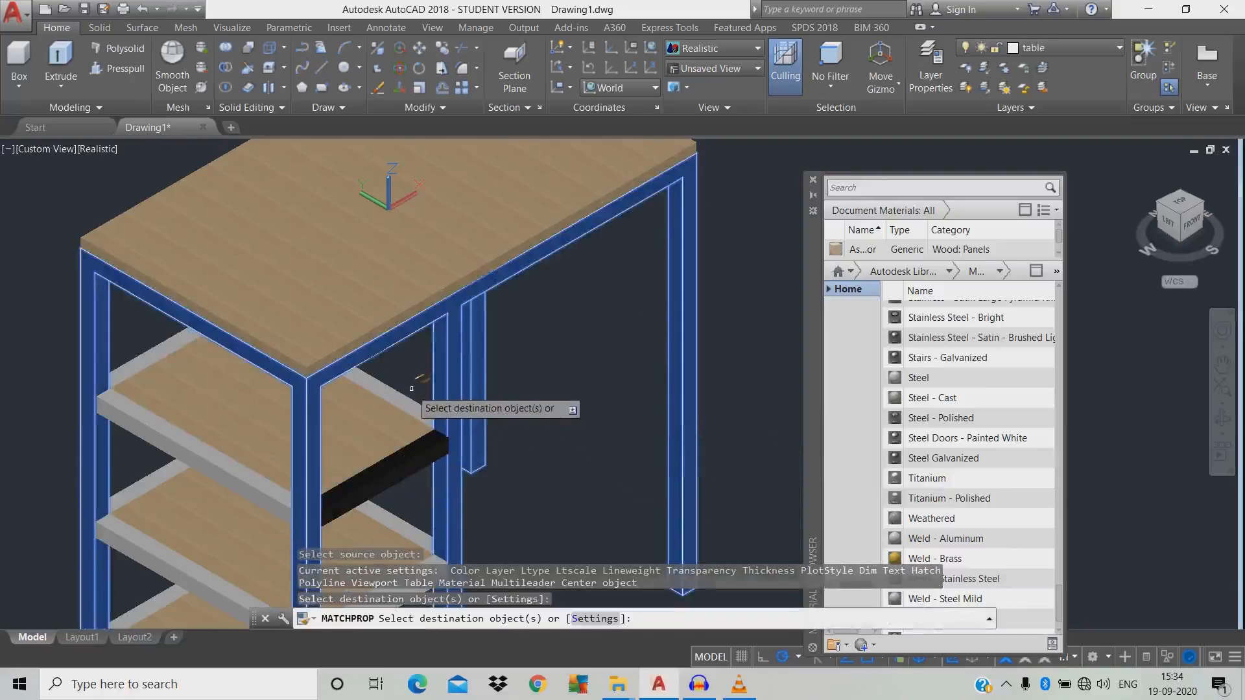
pyautogui.click(398, 467)
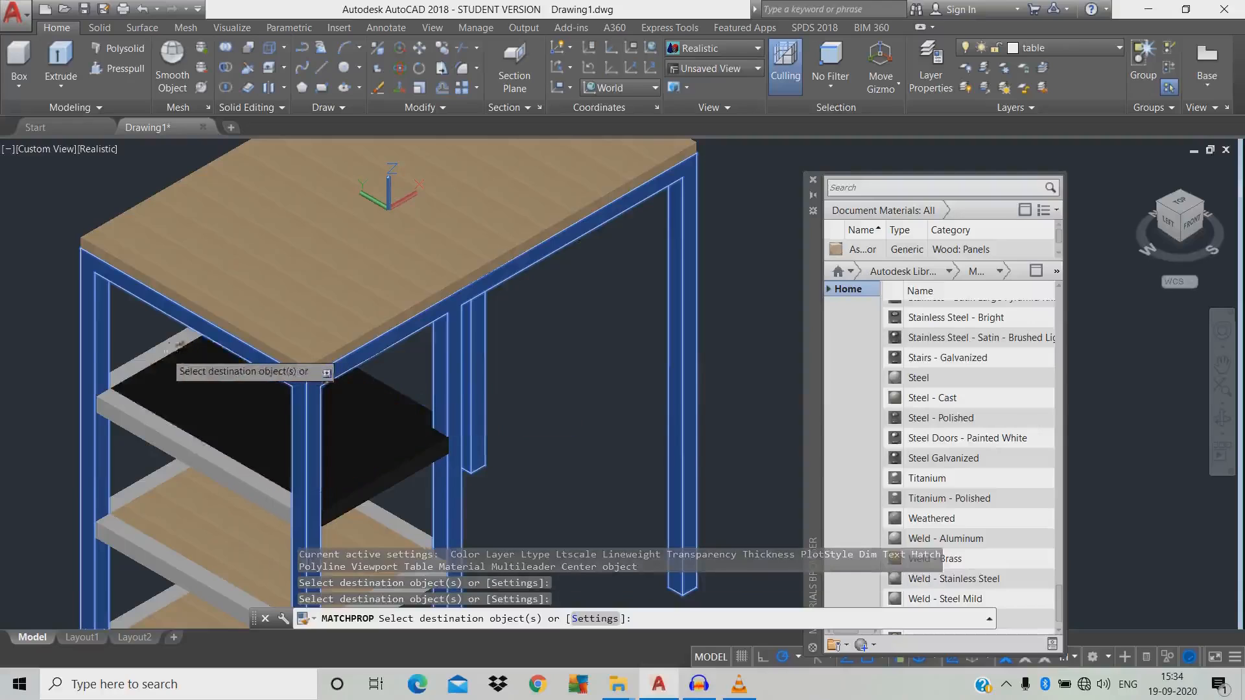
pyautogui.click(164, 341)
pyautogui.click(161, 421)
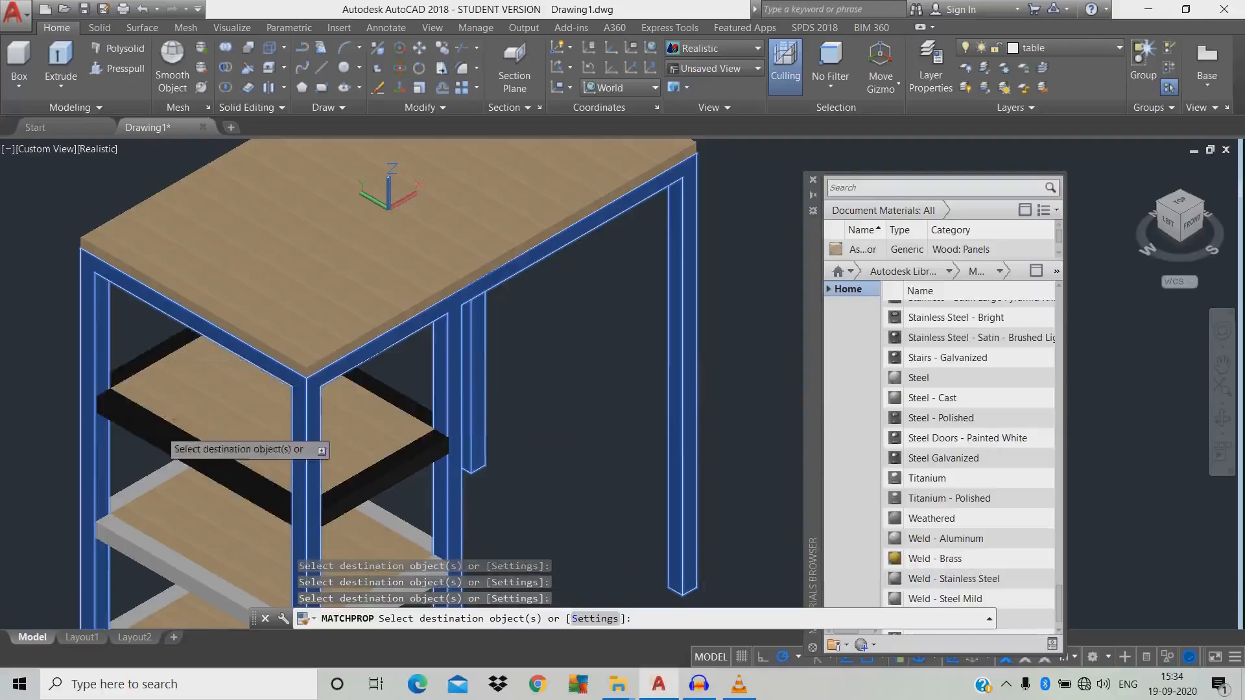
# Match the same black metal properties onto the bars around the middle and bottom shelves, and finish the command
pyautogui.click(134, 498)
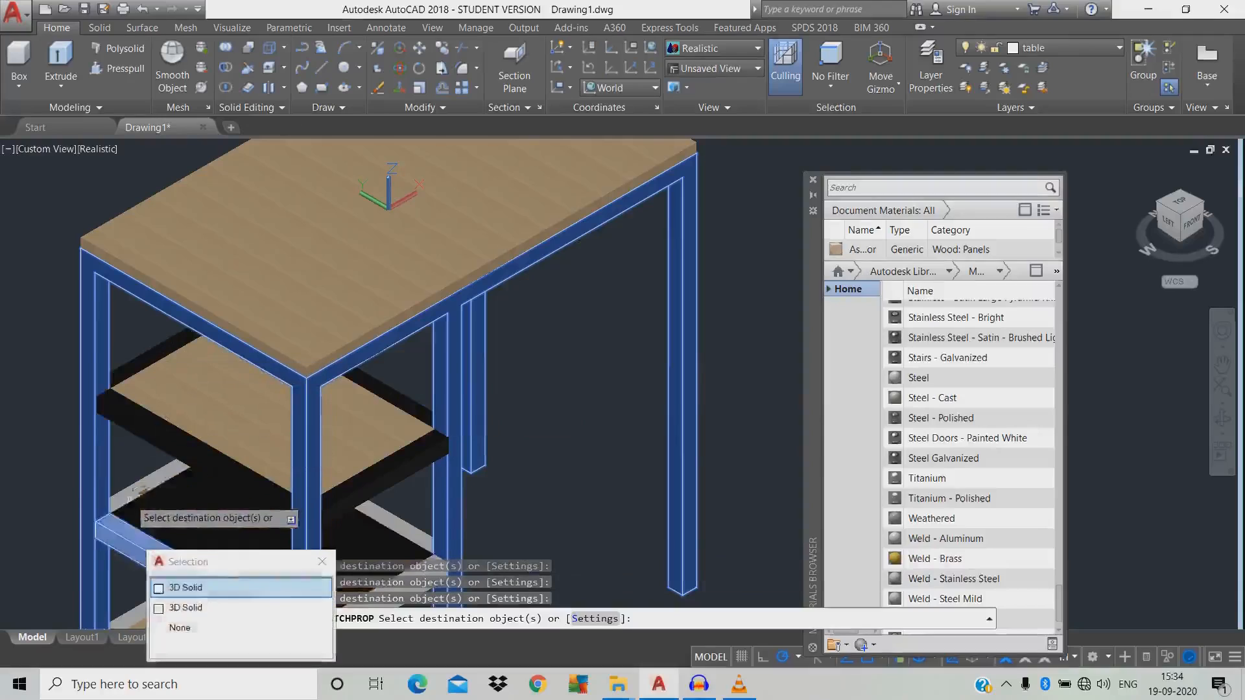
pyautogui.click(188, 587)
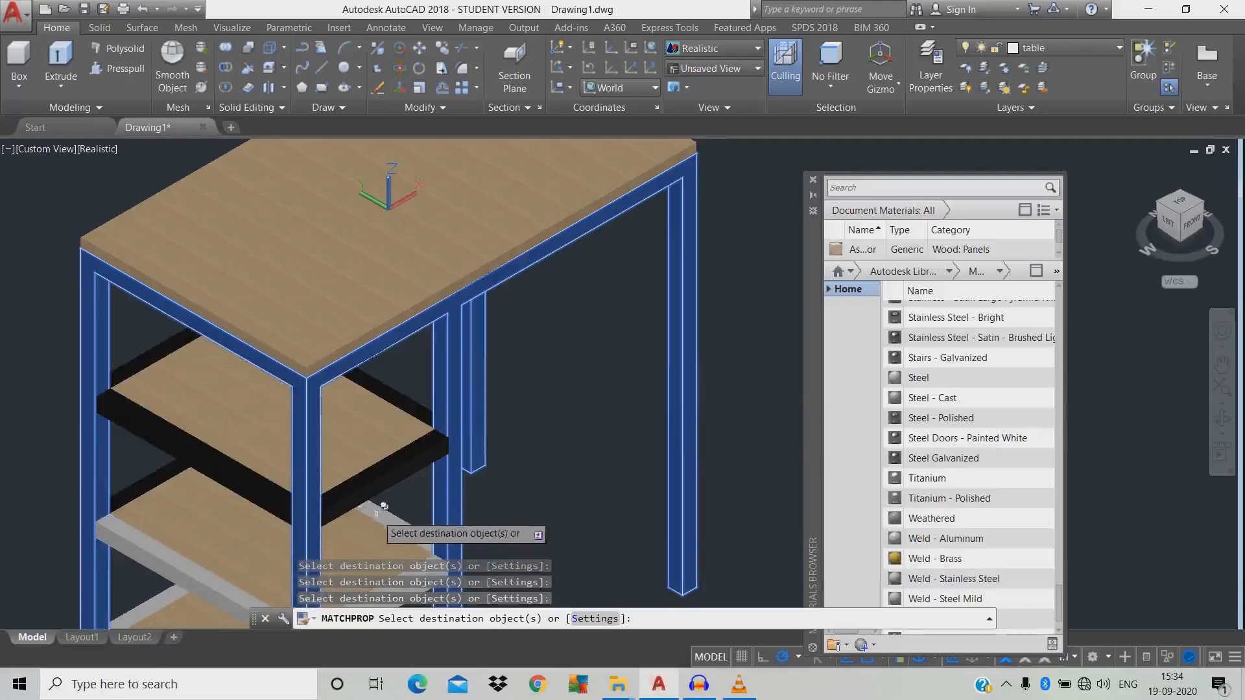
pyautogui.click(367, 505)
pyautogui.click(429, 571)
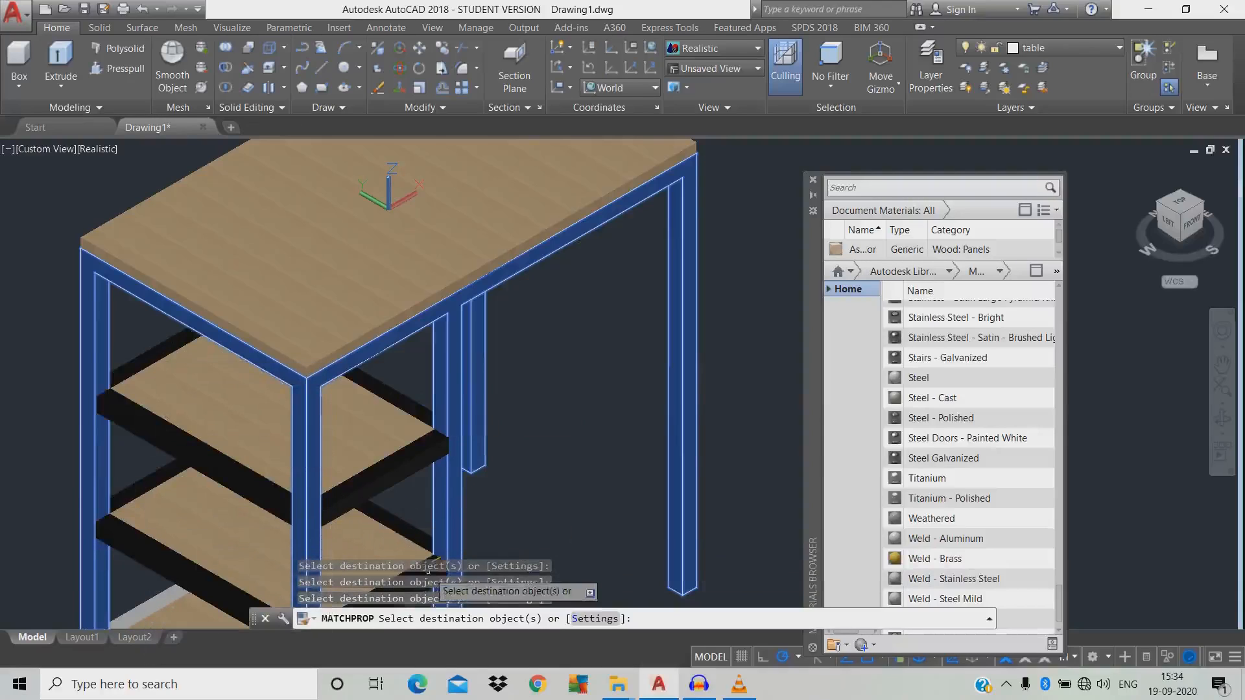
pyautogui.moveTo(568, 433); pyautogui.dragTo(625, 258, button='middle')
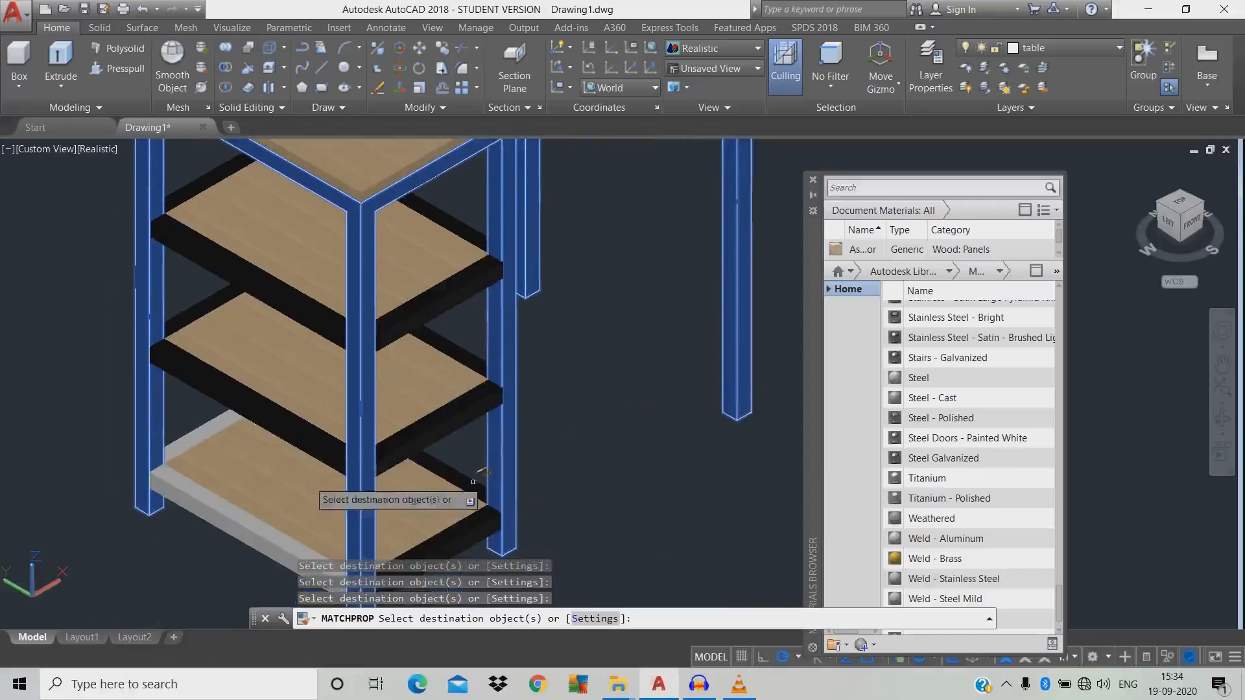
pyautogui.click(209, 428)
pyautogui.click(184, 489)
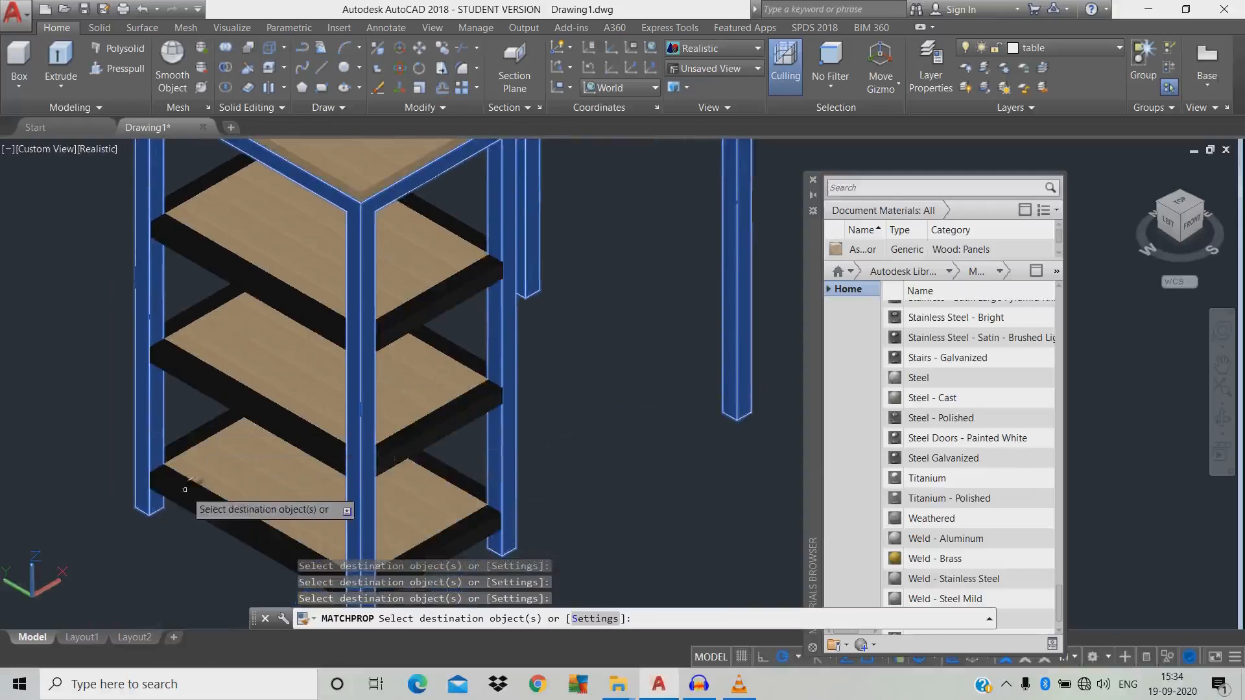
pyautogui.press('Return')
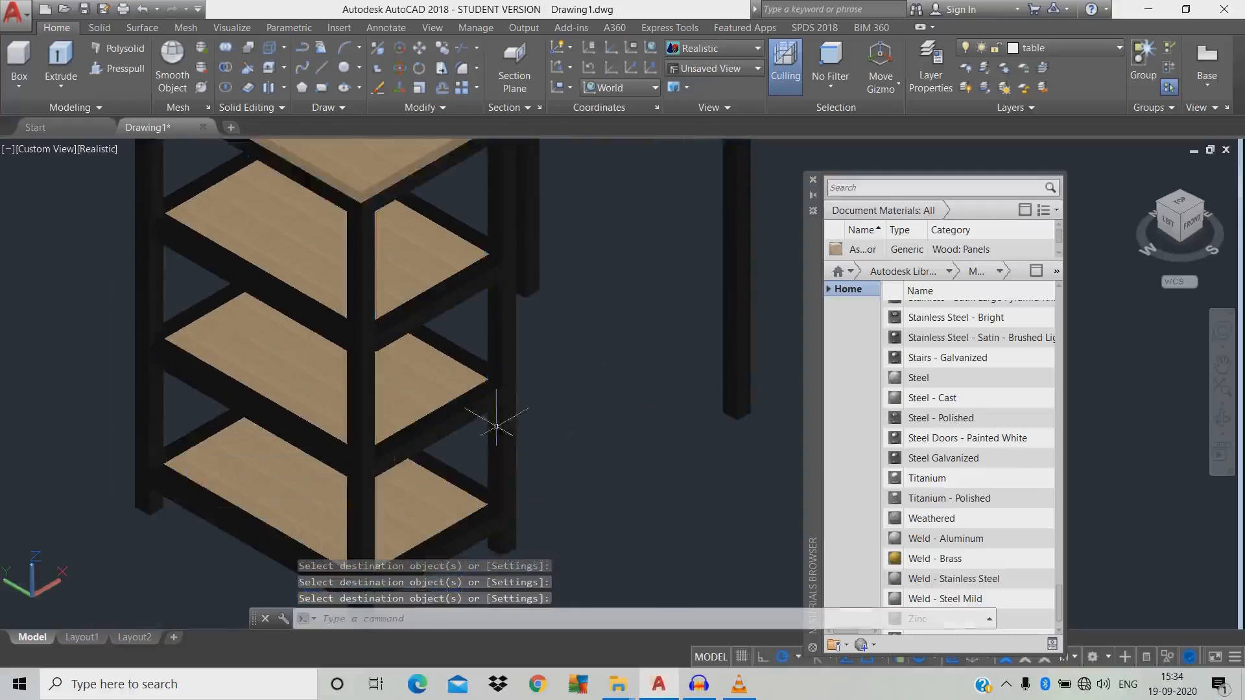
# Close the materials browser and bring the whole table into view
pyautogui.scroll(-2, 496, 422)
pyautogui.moveTo(507, 400); pyautogui.dragTo(498, 464, button='middle')
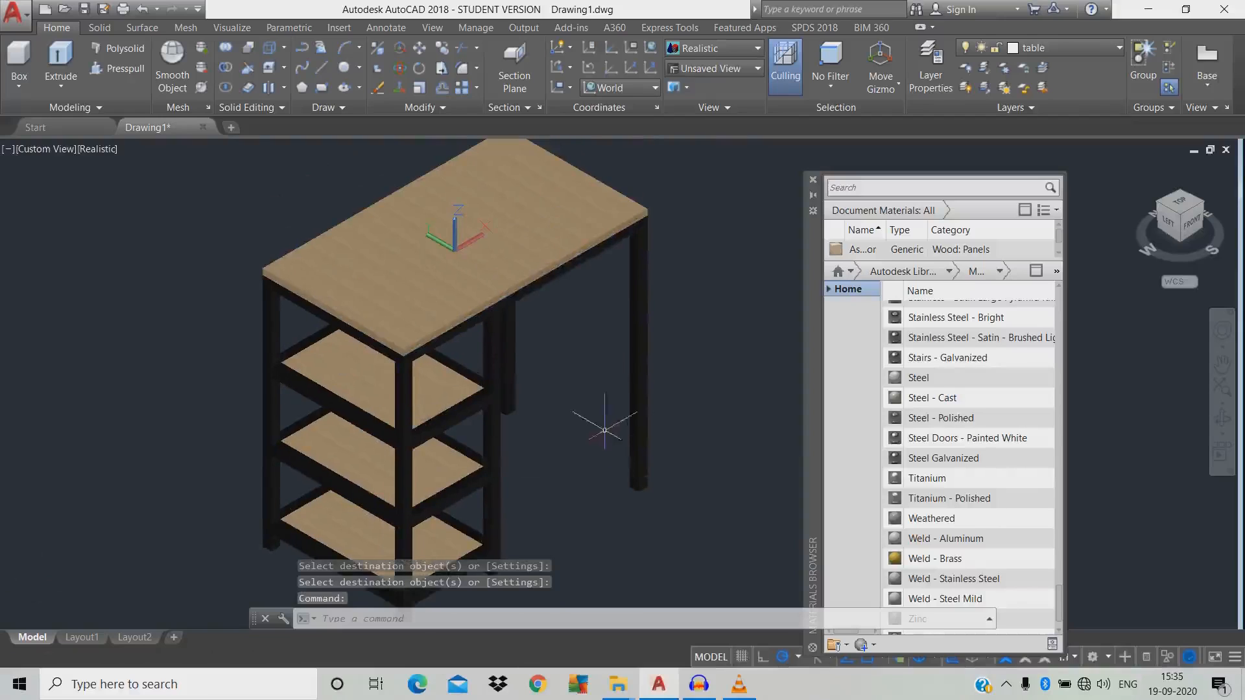
pyautogui.moveTo(692, 295); pyautogui.dragTo(740, 319, button='middle')
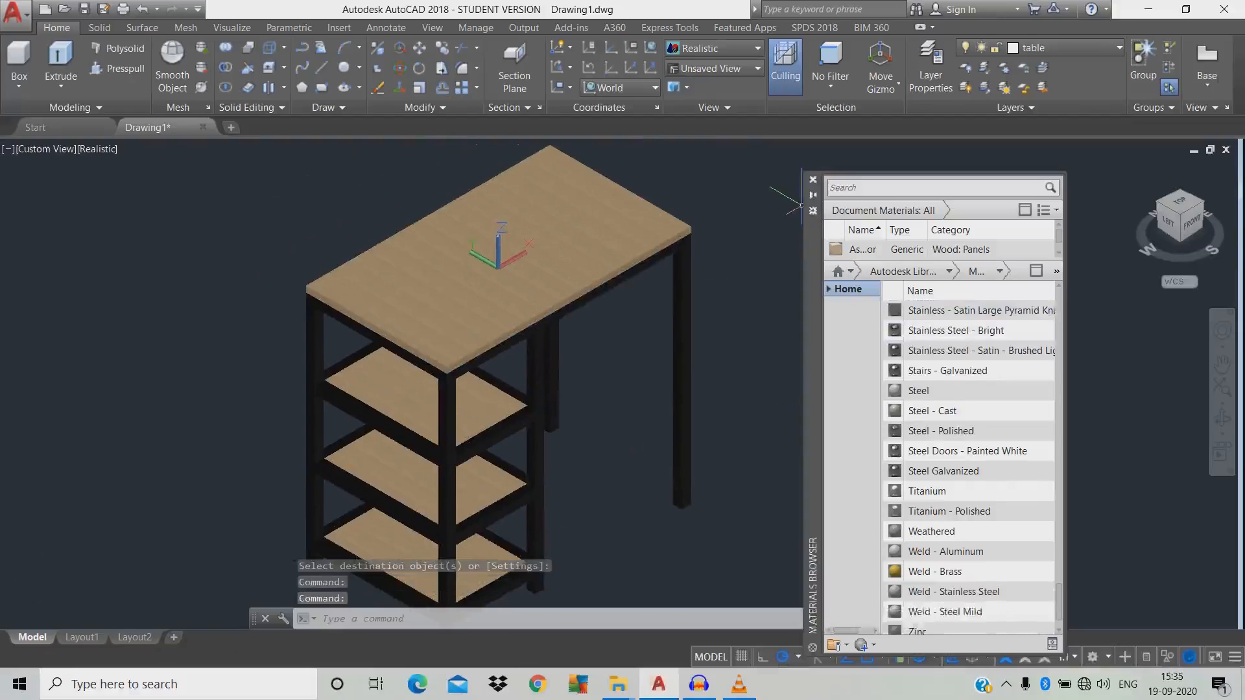
pyautogui.click(812, 180)
pyautogui.moveTo(840, 267); pyautogui.dragTo(905, 245, button='middle')
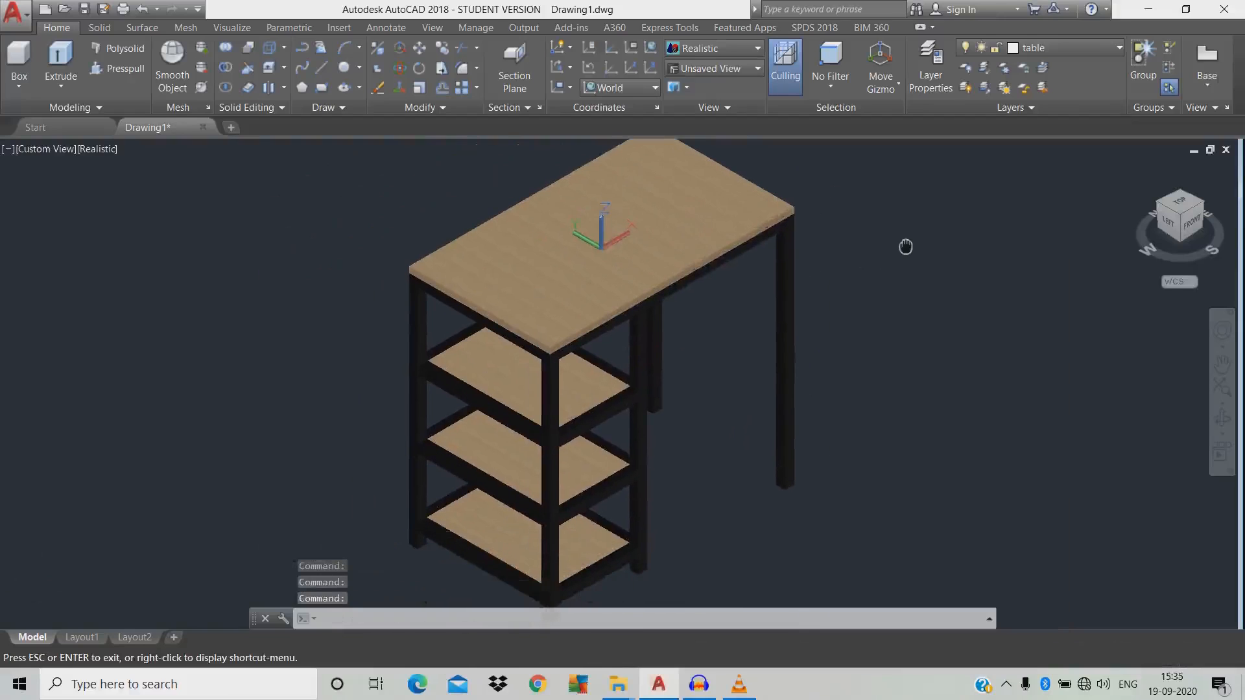